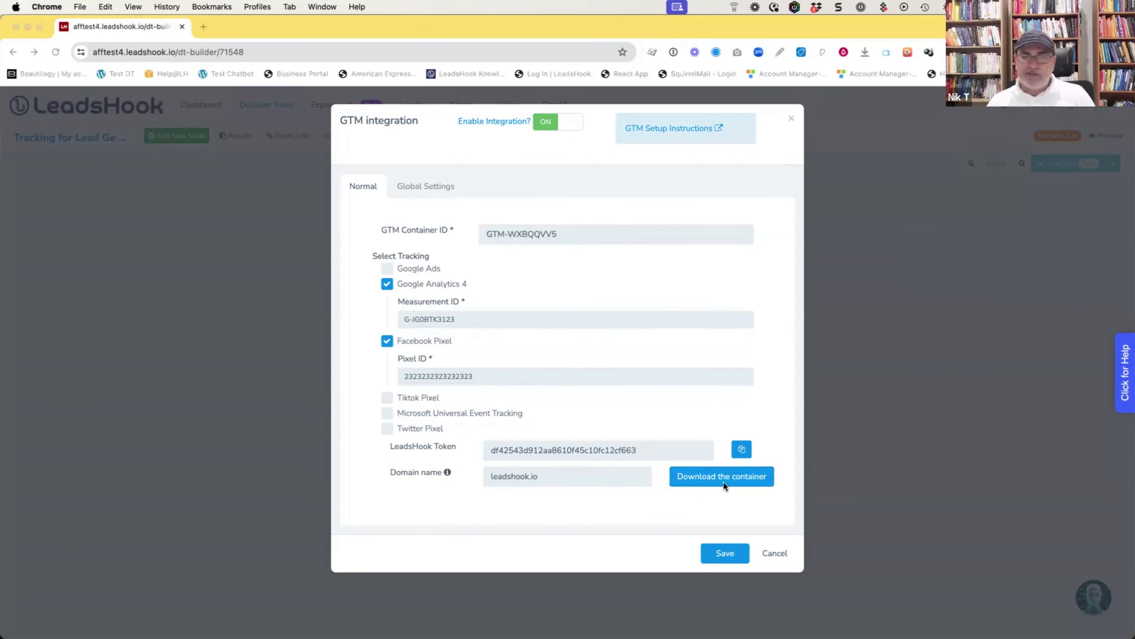
- Switch to Google Tag Manager in Firefox and review the workspace changes of the Testing v2 container
key("super+Tab")
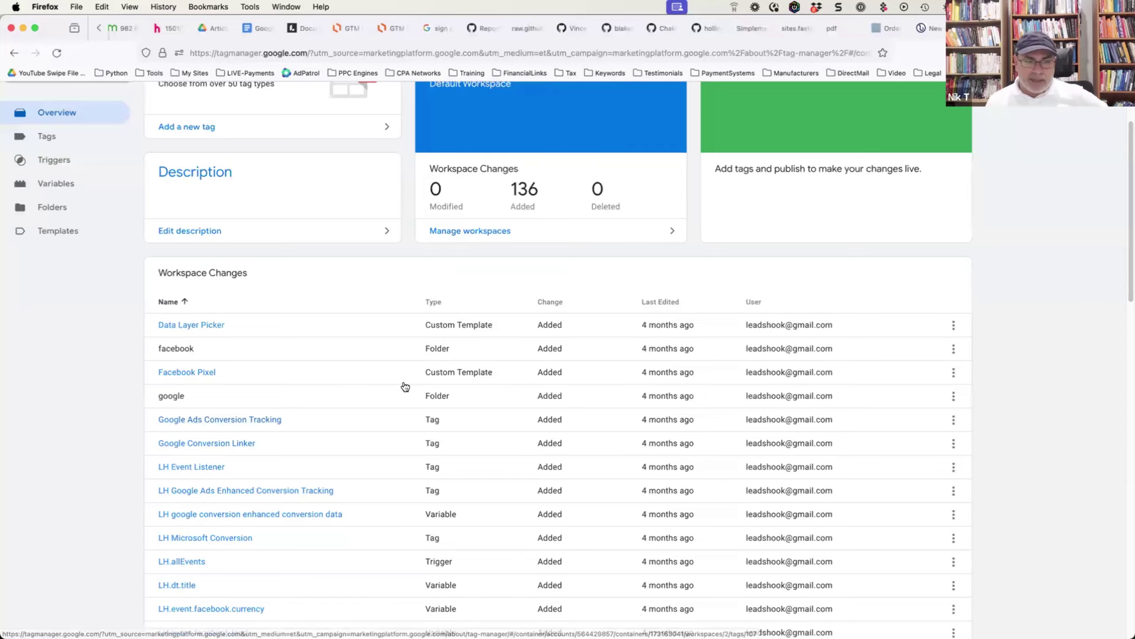
scroll(405, 385, "down", 7)
scroll(405, 385, "up", 6)
scroll(407, 382, "up", 4)
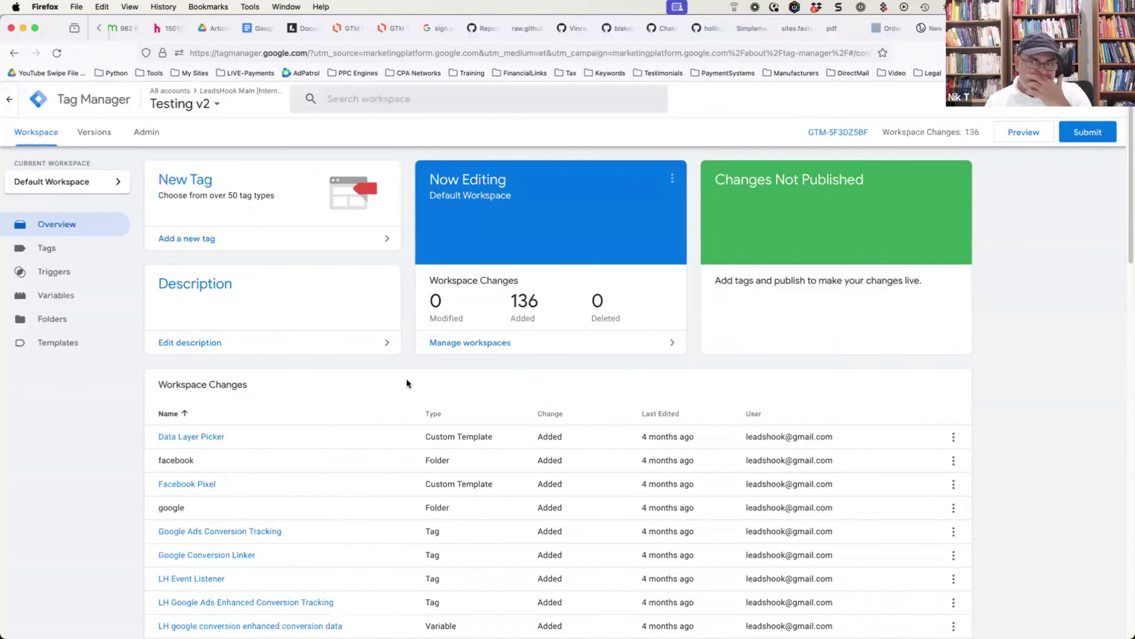
scroll(407, 381, "down", 1)
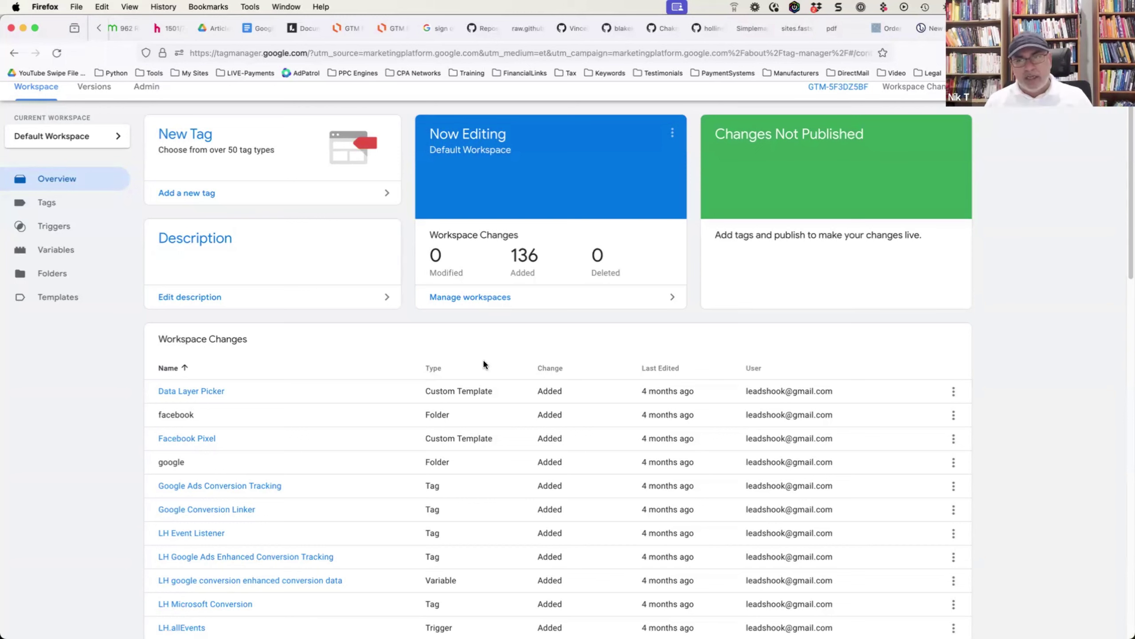
- Switch back to LeadsHook in Chrome, save the GTM integration and open the decision tree's direct link dialog
key("super+Tab")
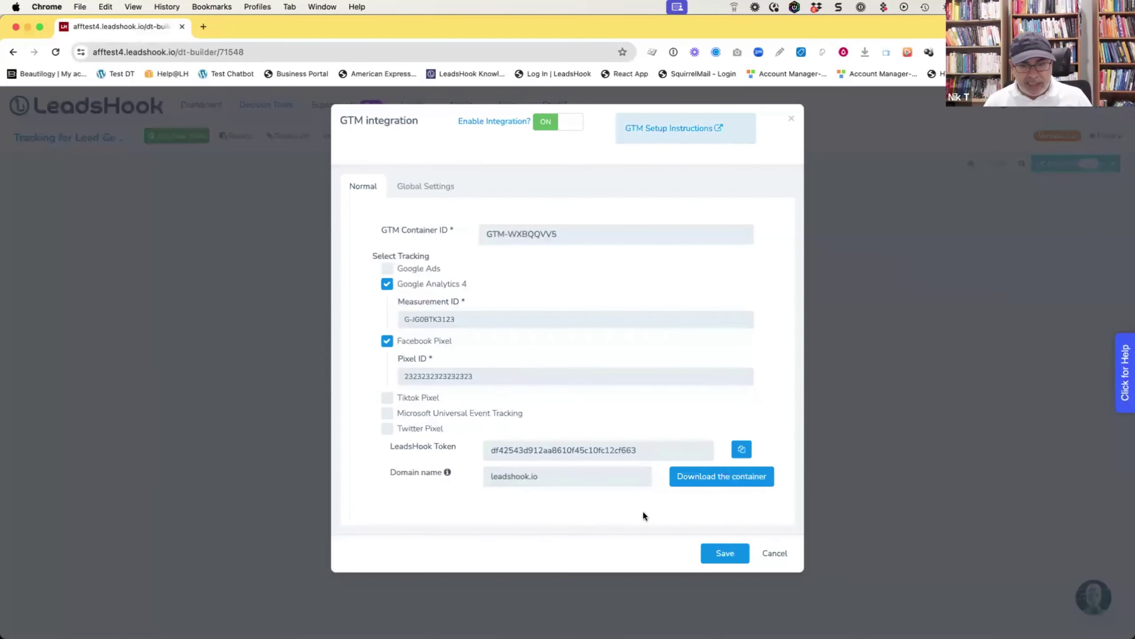
left_click(725, 553)
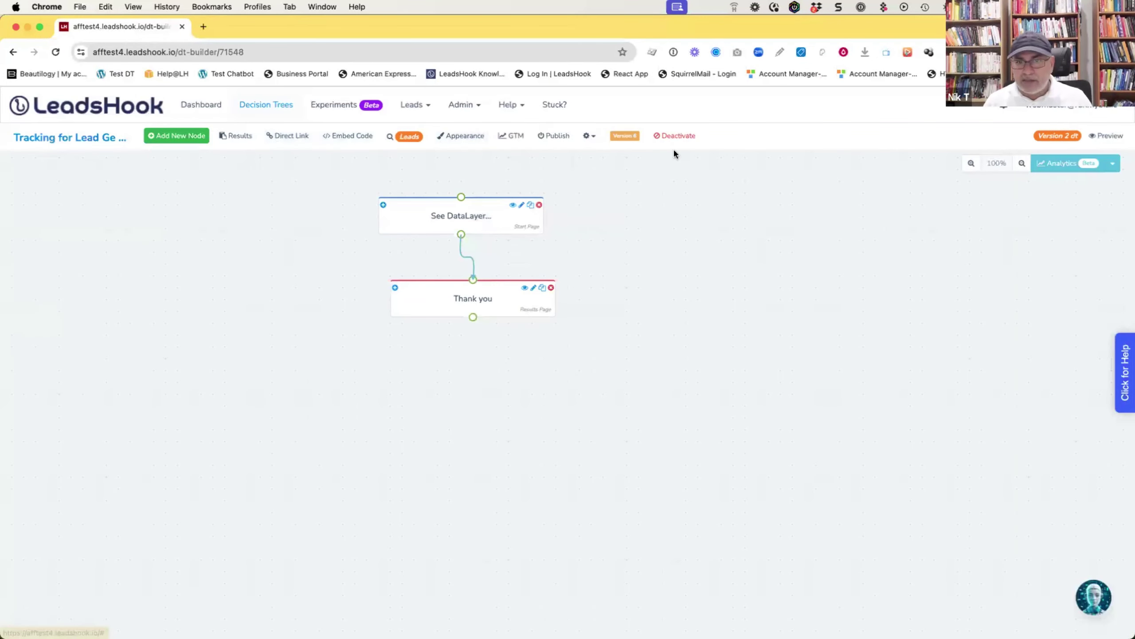
left_click(275, 137)
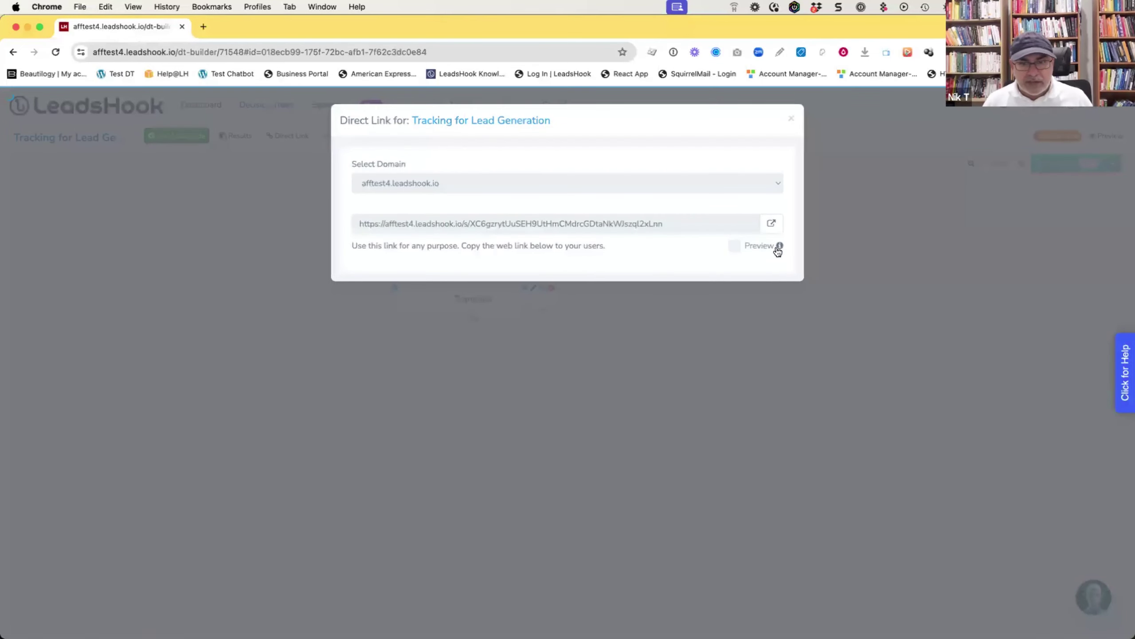
- Copy the Tracking for Lead Generation direct link and paste it into the address of a new browser tab
left_click(773, 223)
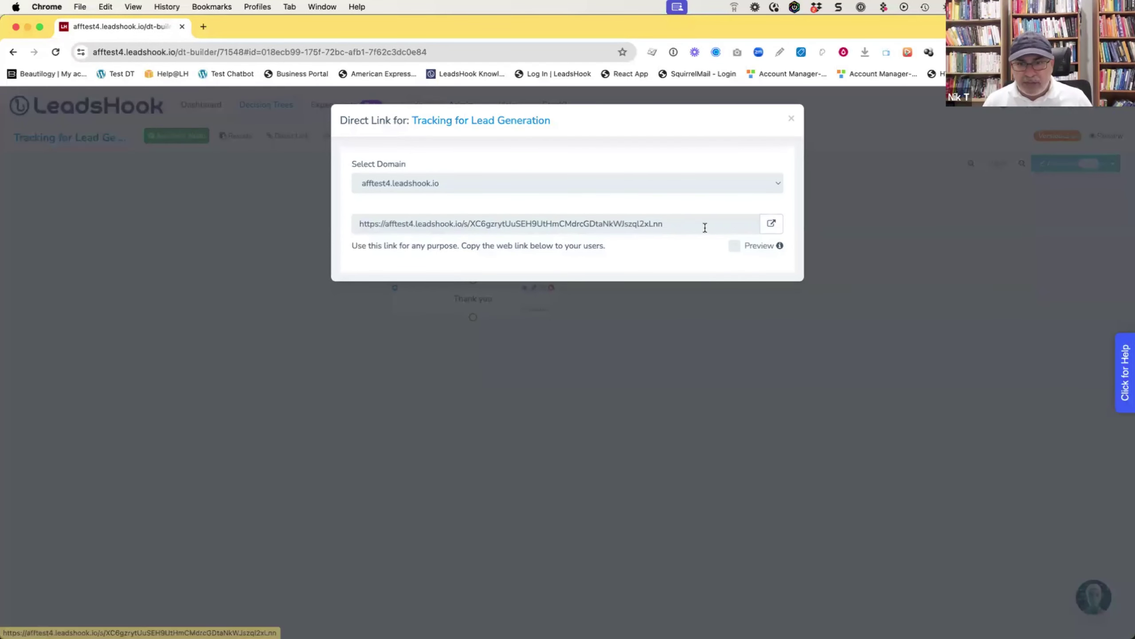
left_click_drag(704, 225, 356, 221)
right_click(372, 222)
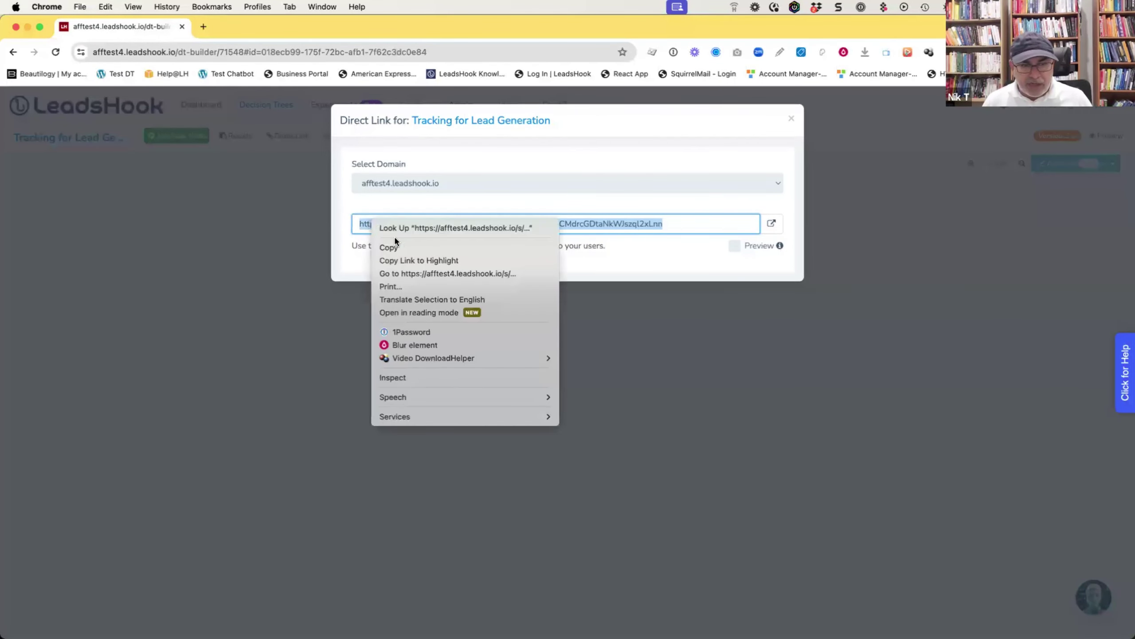
left_click(402, 246)
left_click(204, 26)
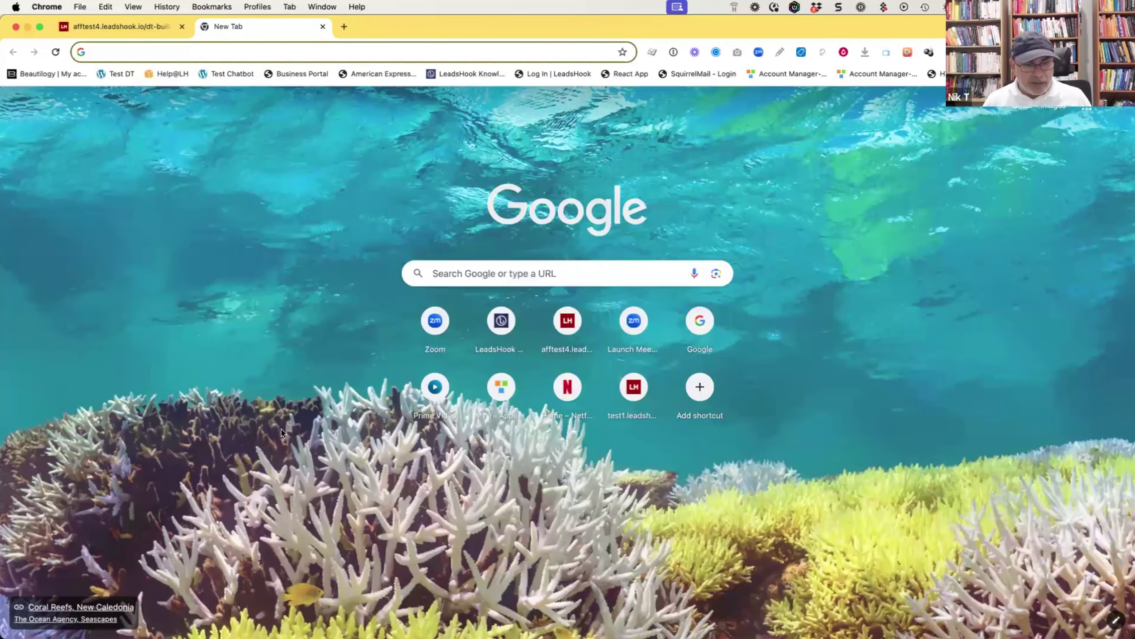
key("super+v")
- Open the developer tools for the new tab, show the console and clear its messages
right_click(213, 226)
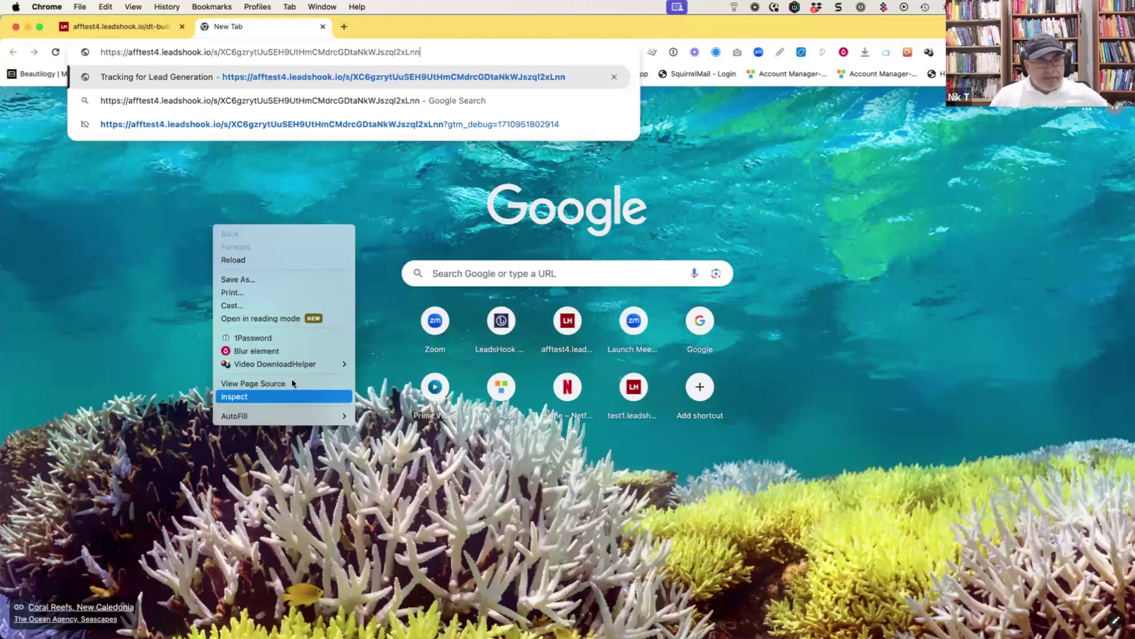
left_click(228, 7)
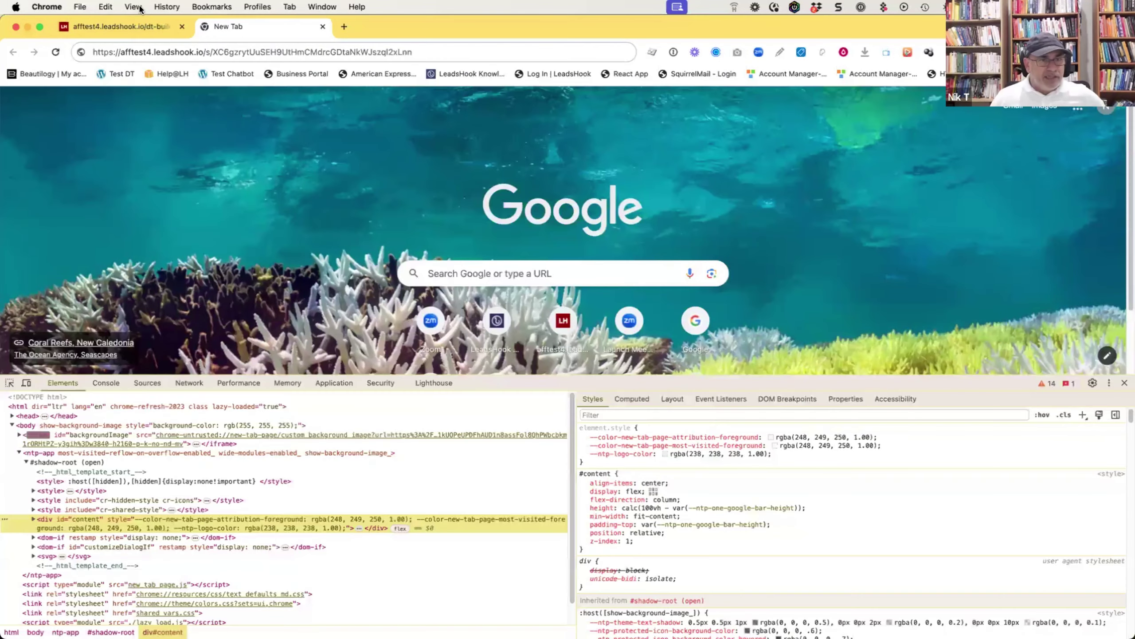
left_click(133, 7)
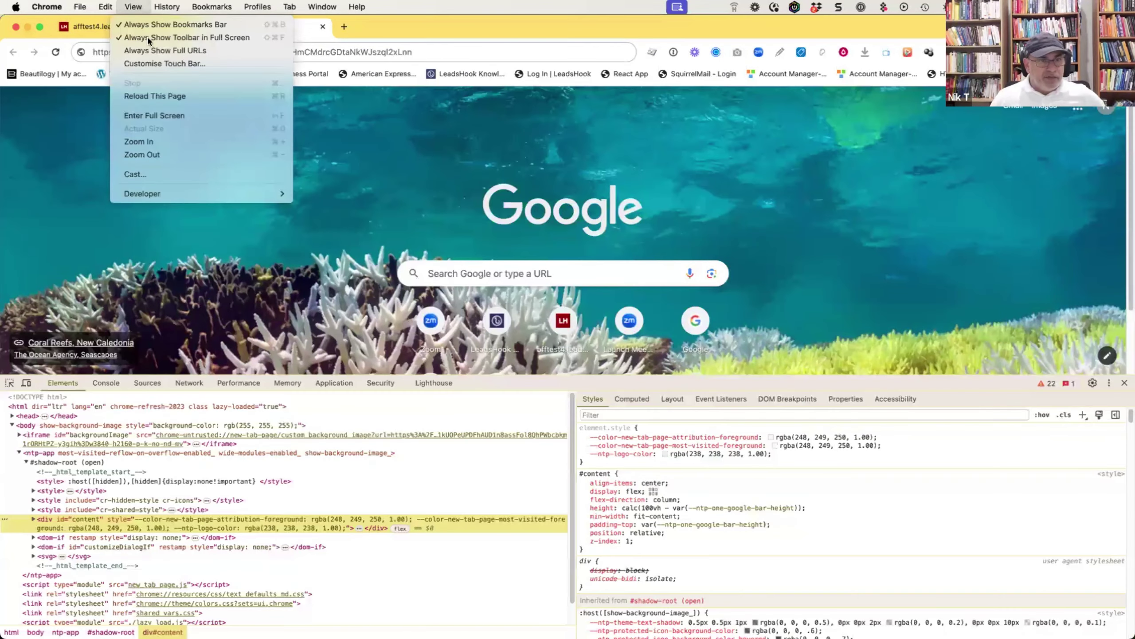
mouse_move(259, 195)
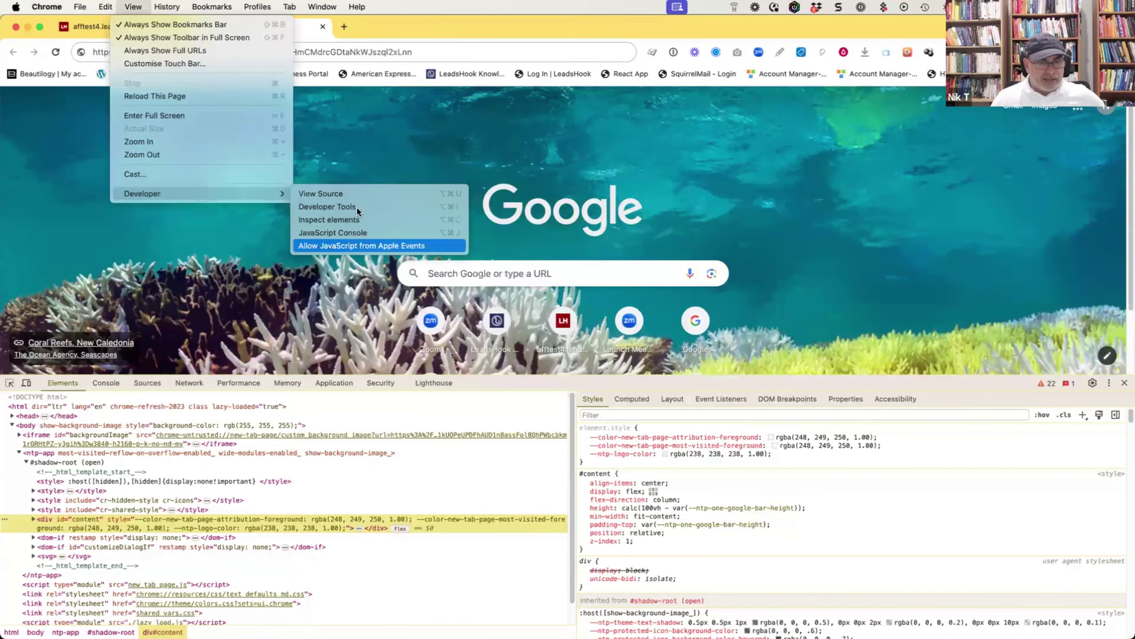
key("alt+super+j")
left_click(503, 35)
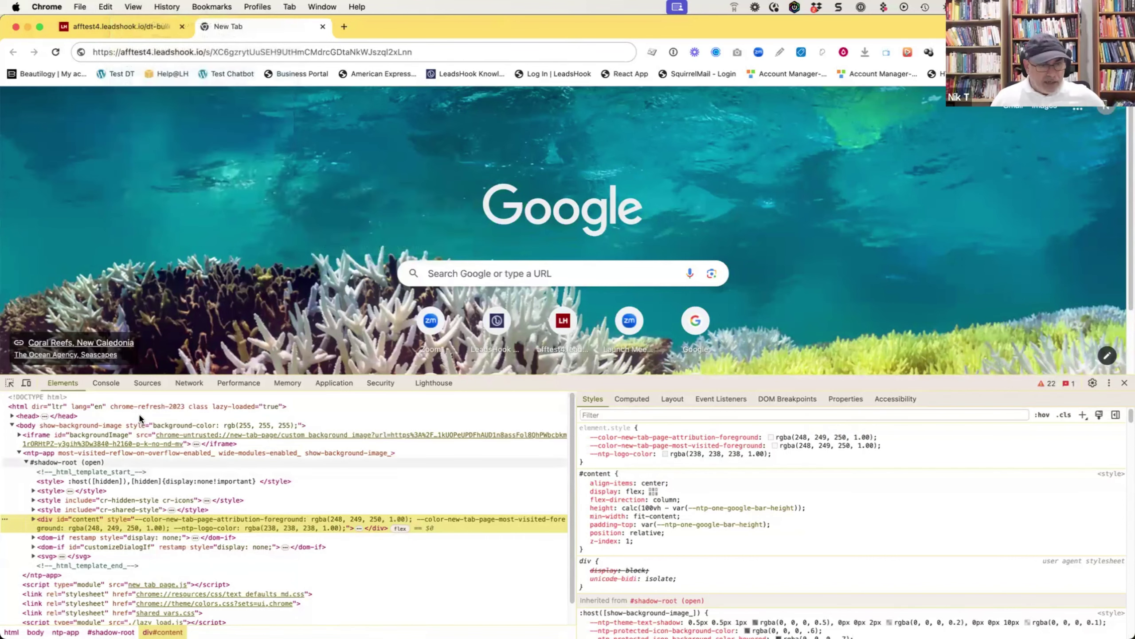
left_click(116, 386)
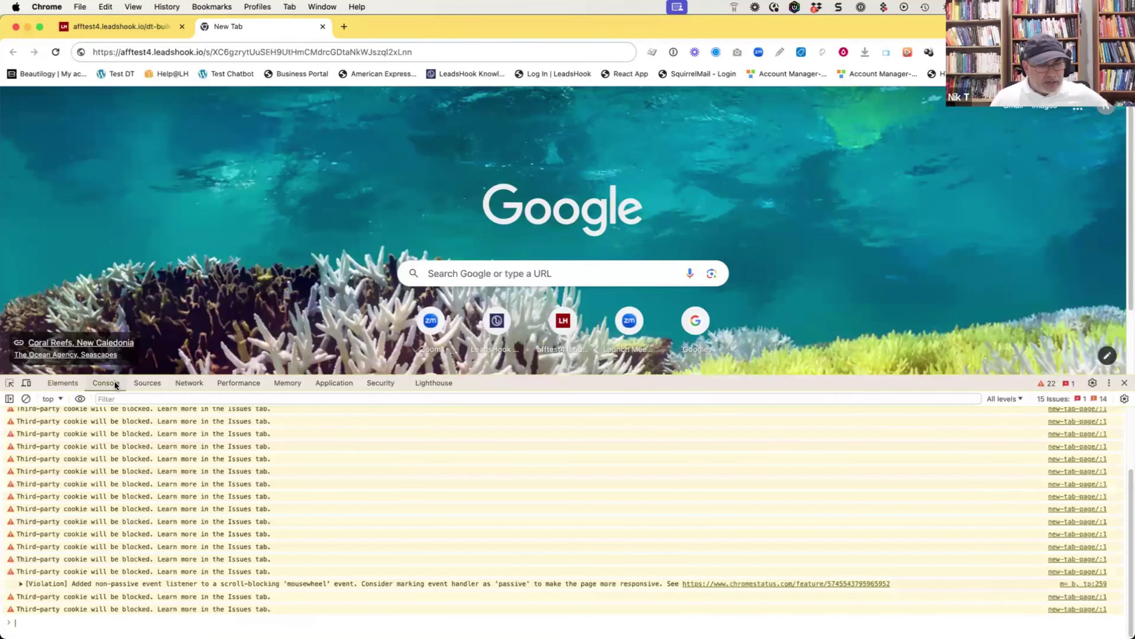
left_click(25, 399)
- Load the pasted direct link and enlarge the developer tools pane
double_click(452, 48)
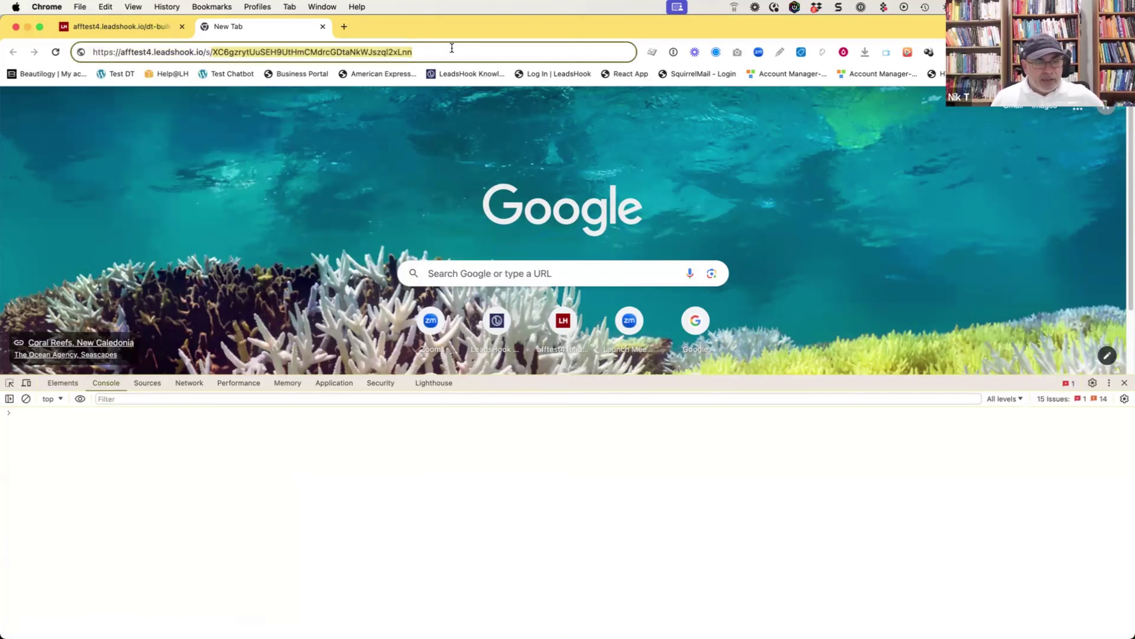
key("Return")
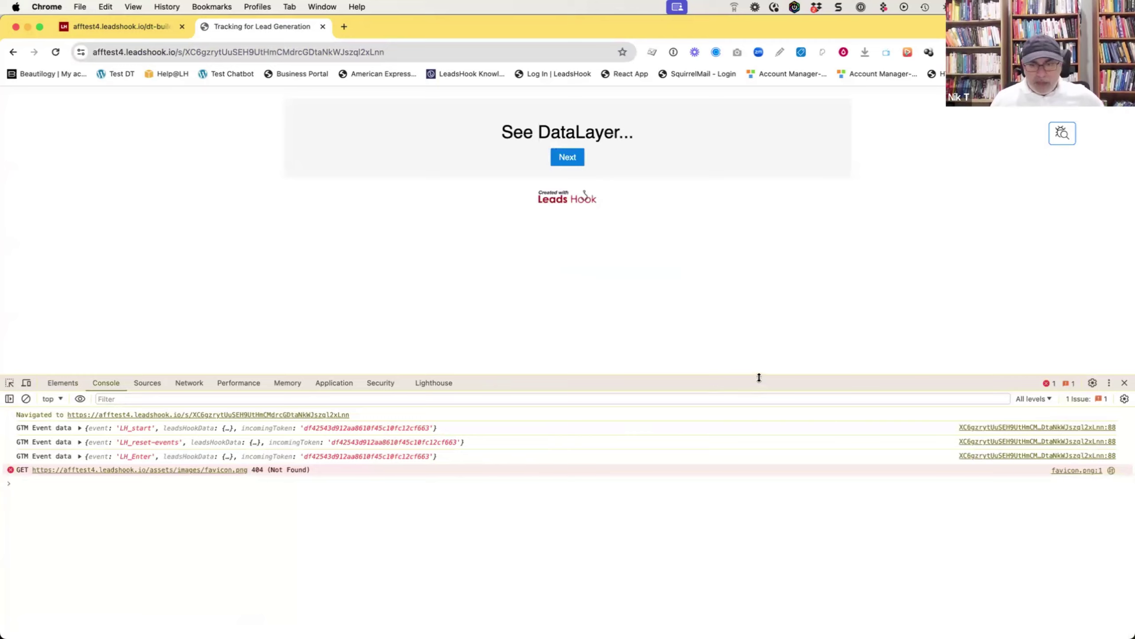
left_click_drag(759, 377, 754, 179)
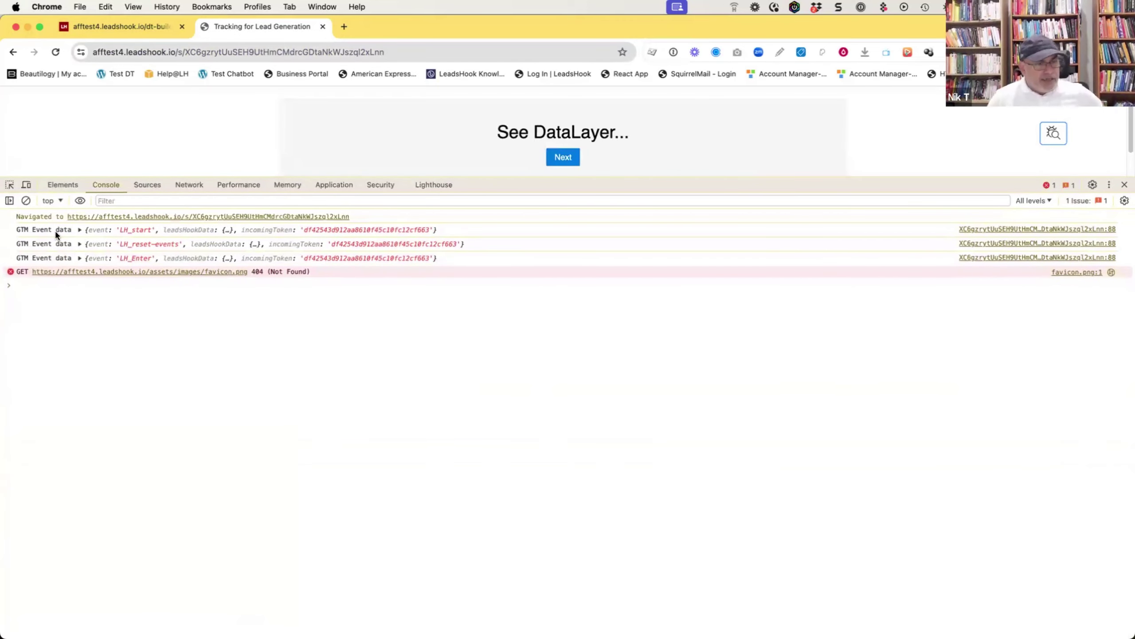
- Expand the LH_start, LH_reset-events and LH_Enter entries in the console, including each one's leadsHookData
left_click(79, 229)
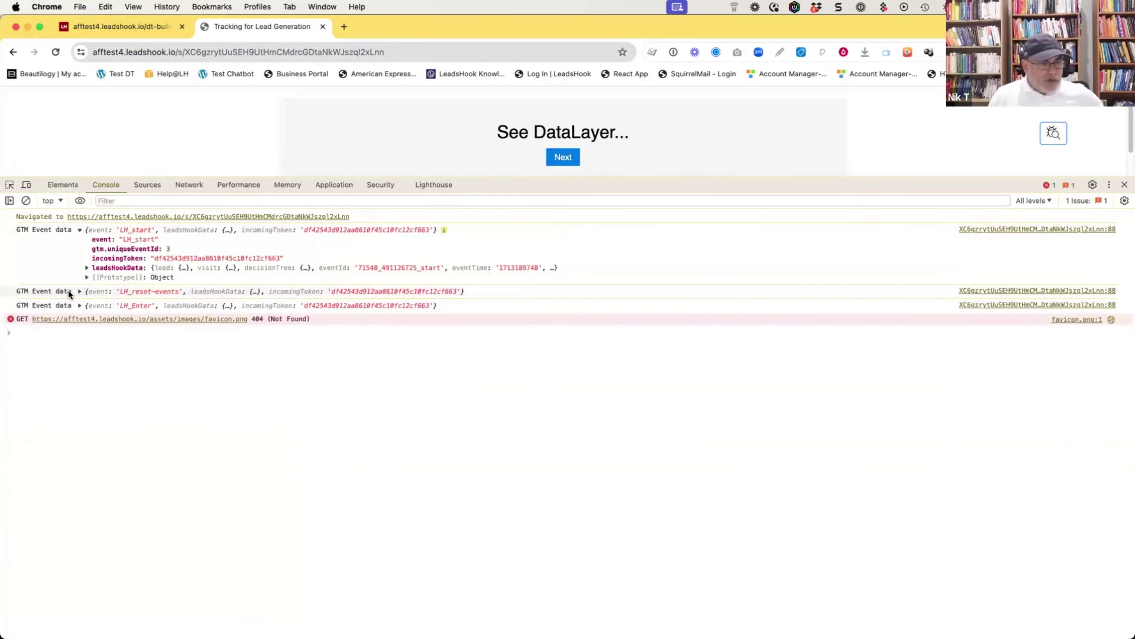
left_click(79, 291)
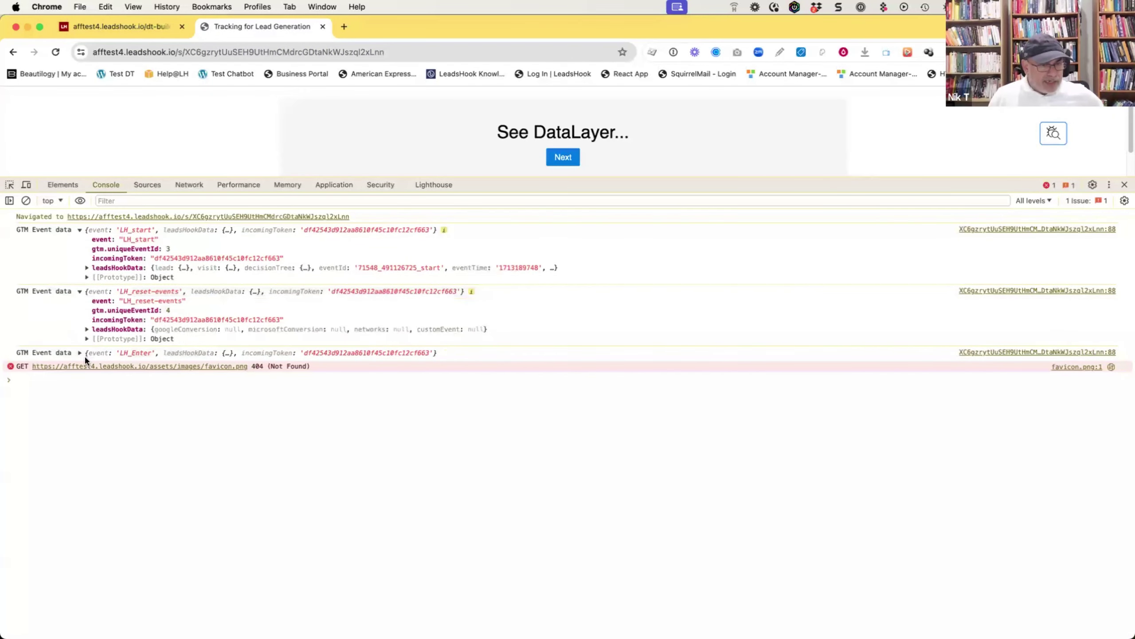
left_click(80, 352)
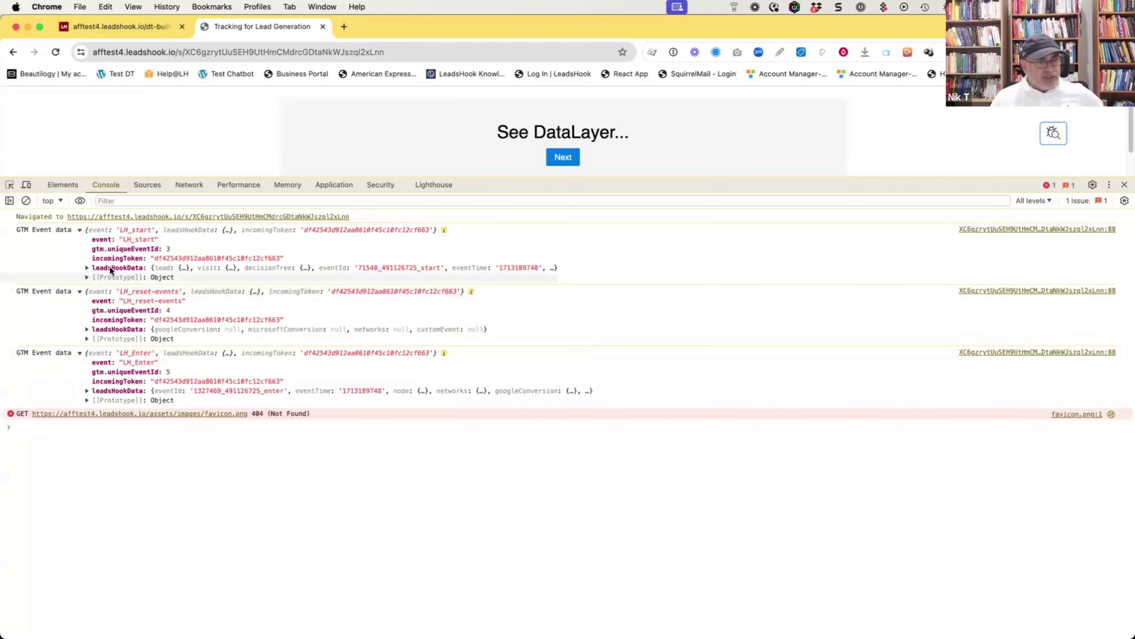
left_click(87, 267)
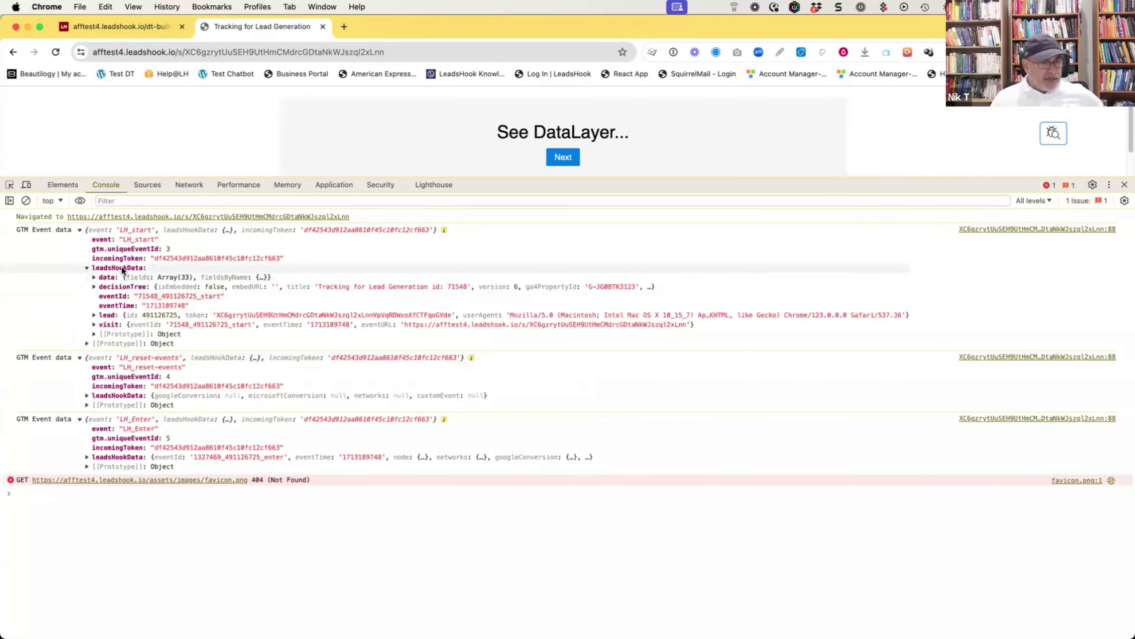
left_click(87, 396)
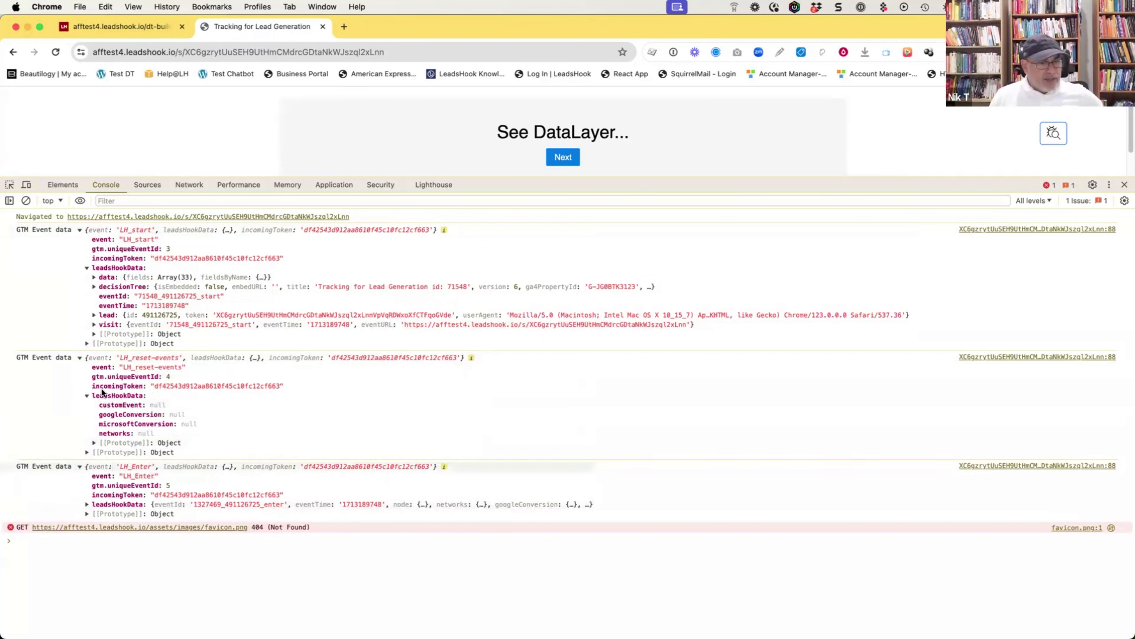
left_click(87, 504)
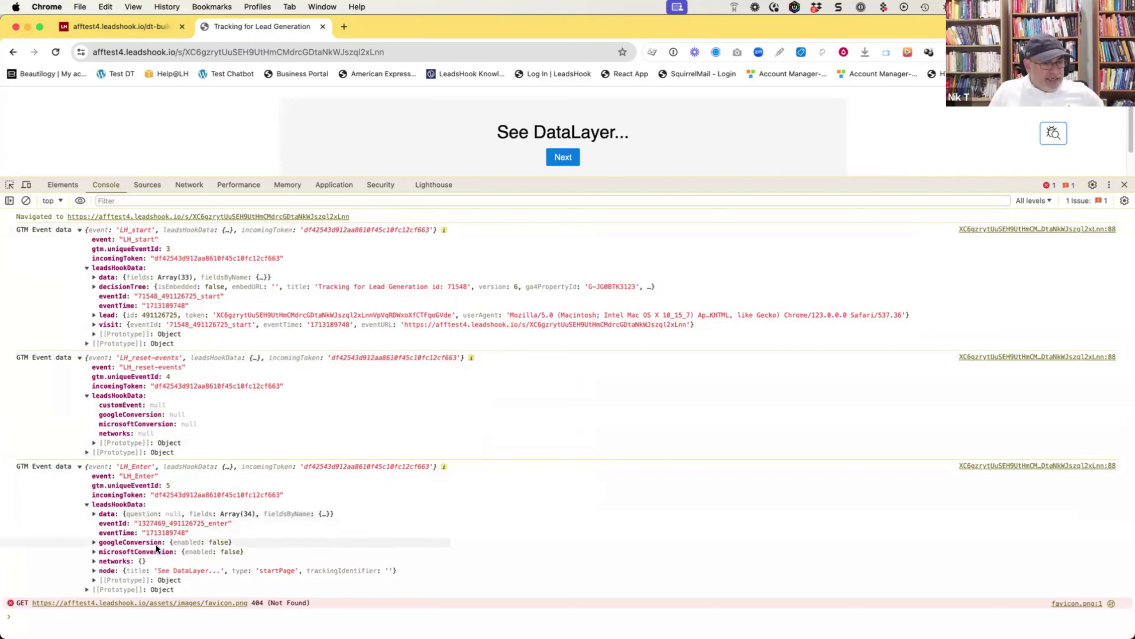
- Expand googleConversion, microsoftConversion, networks and node within the LH_Enter event's leadsHookData
left_click(95, 542)
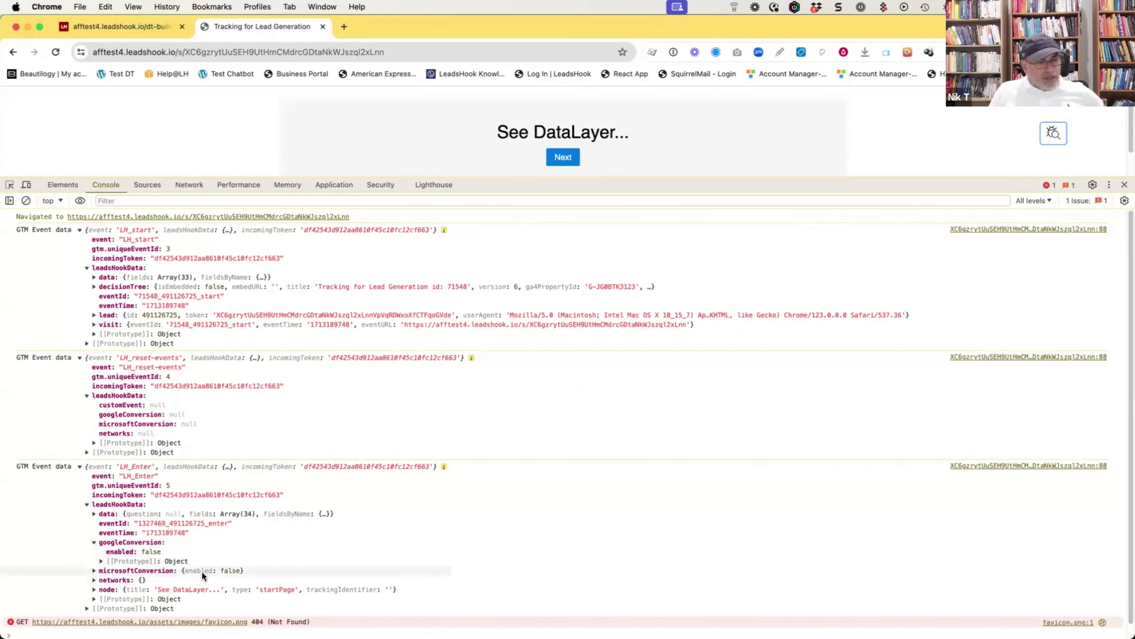
left_click(95, 571)
scroll(239, 569, "down", 1)
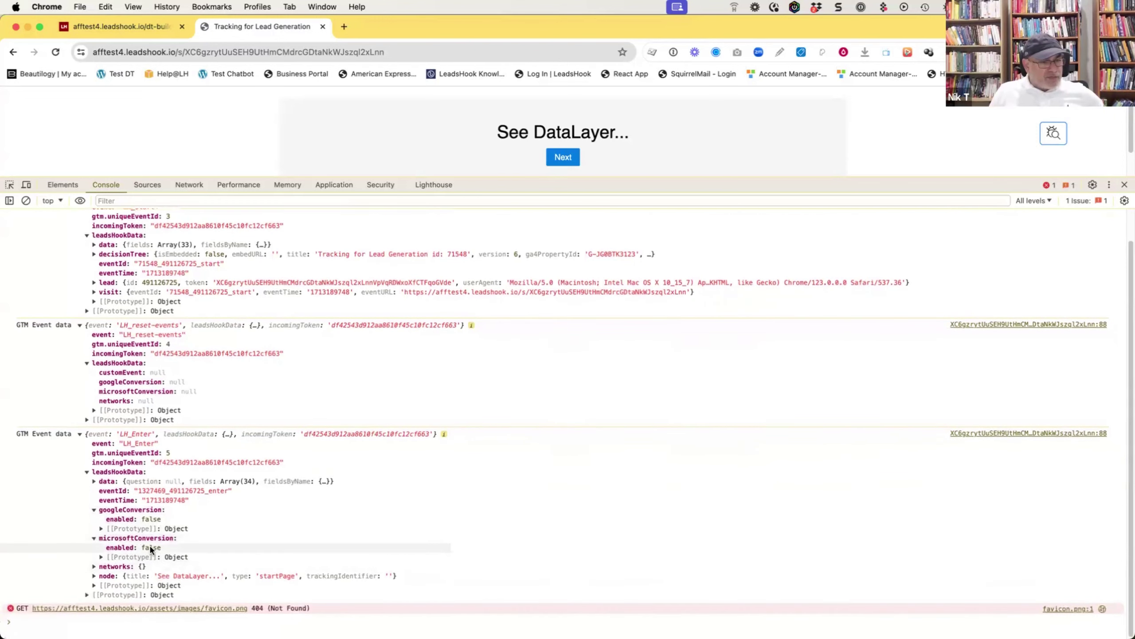
left_click(116, 566)
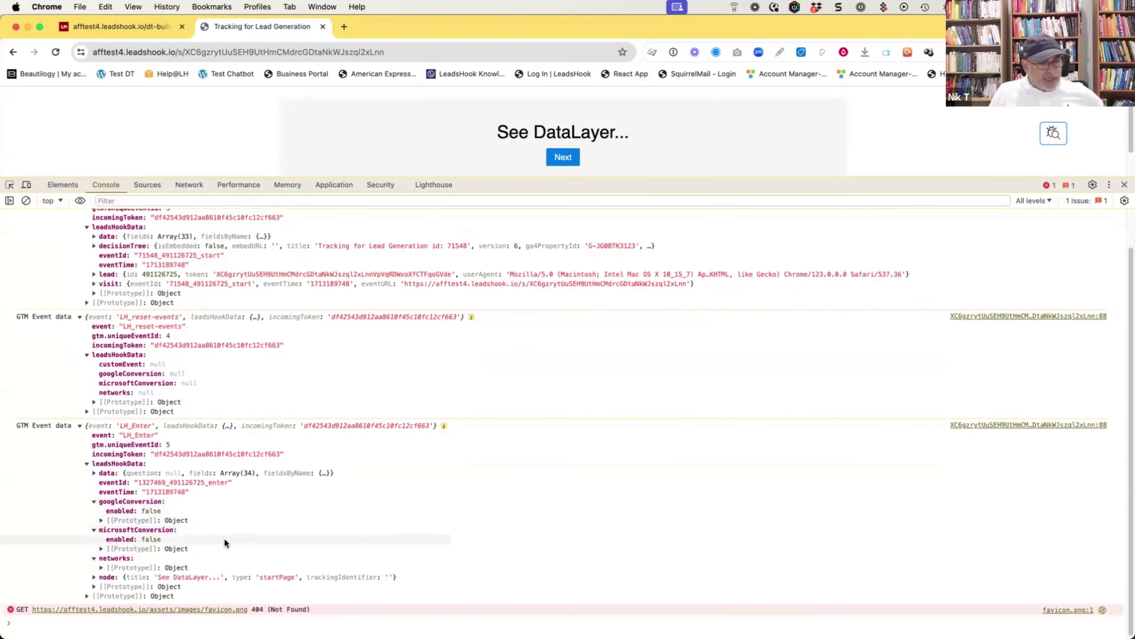
left_click(95, 576)
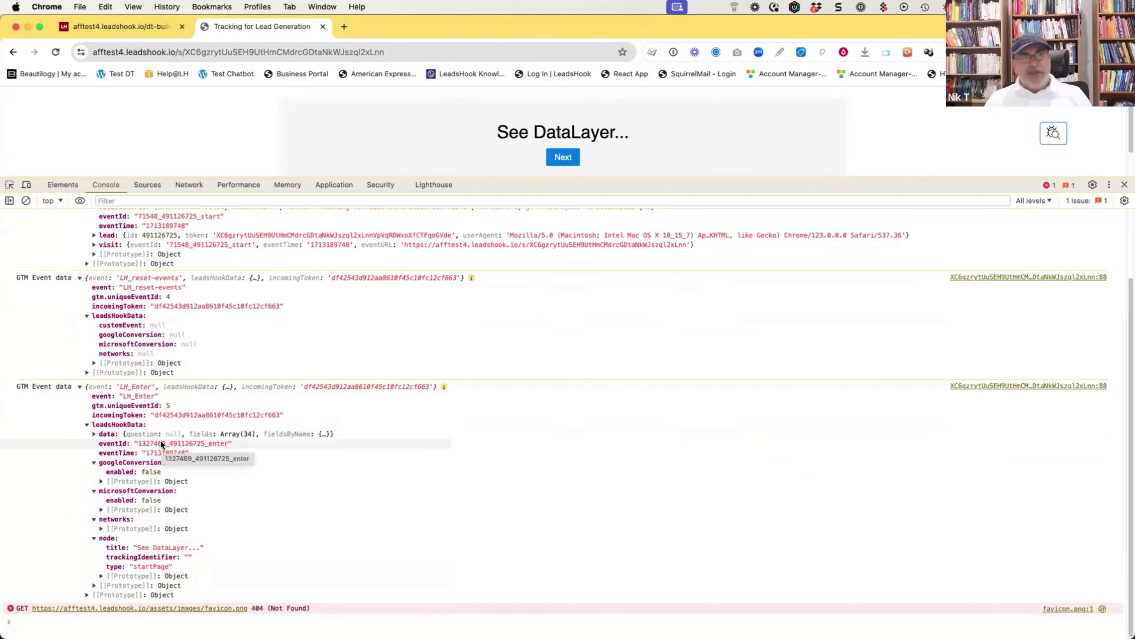
- Close the direct link dialog in the decision tree builder and return to the Tracking for Lead Generation page
left_click(143, 24)
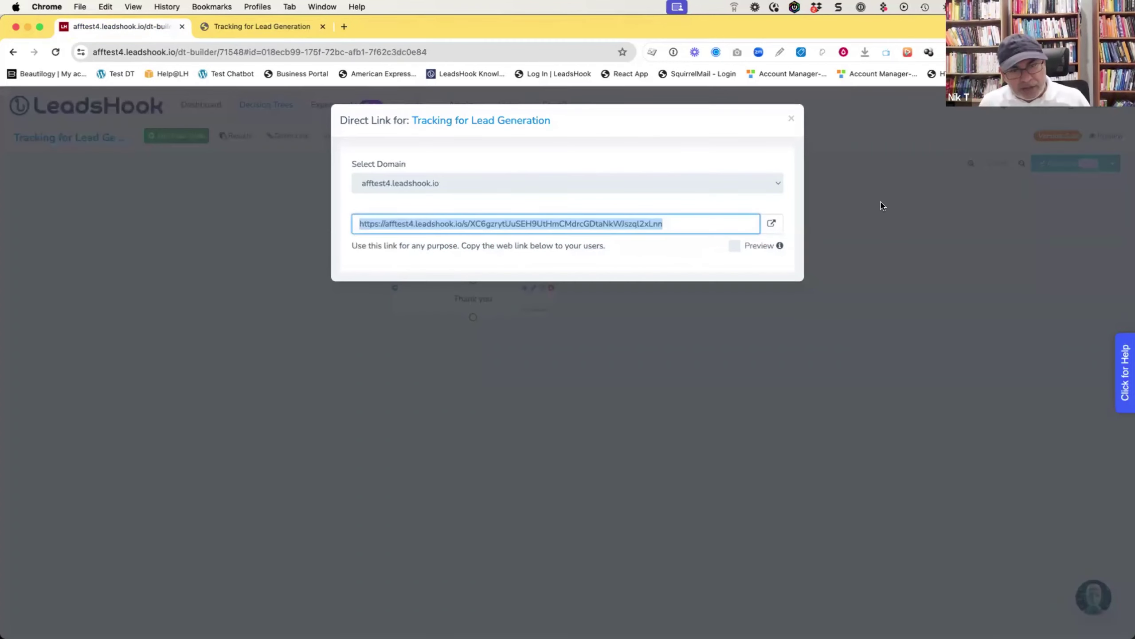
left_click(793, 117)
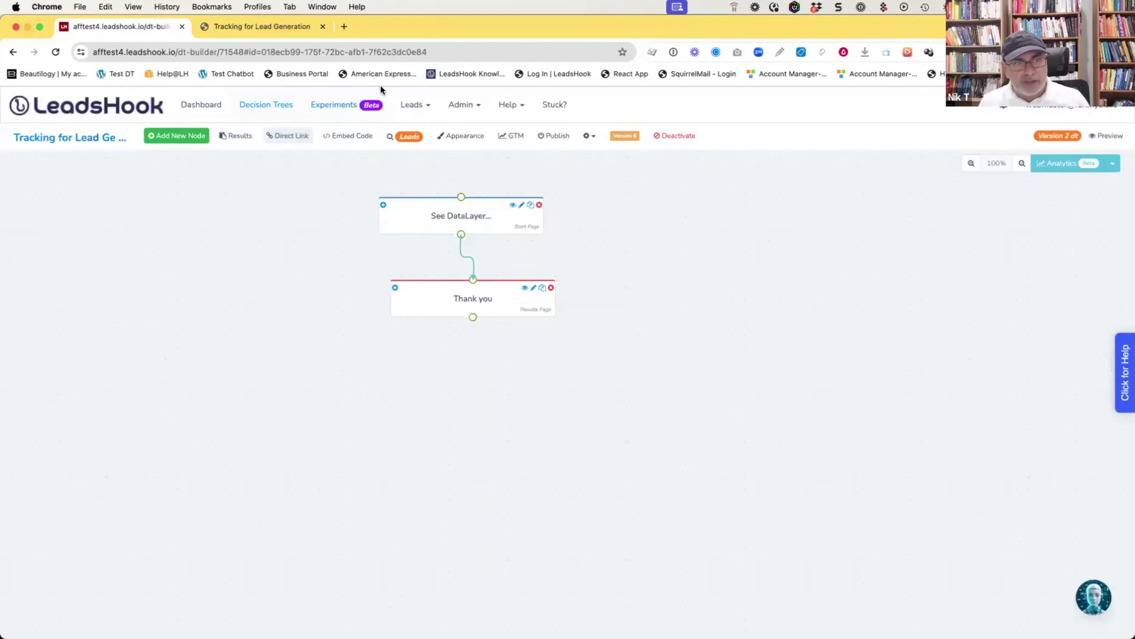
left_click(275, 27)
- Review the expanded GTM event data in the console, from LH_start through LH_Enter
mouse_move(688, 187)
left_mouse_down()
mouse_move(713, 515)
mouse_move(690, 191)
left_mouse_up()
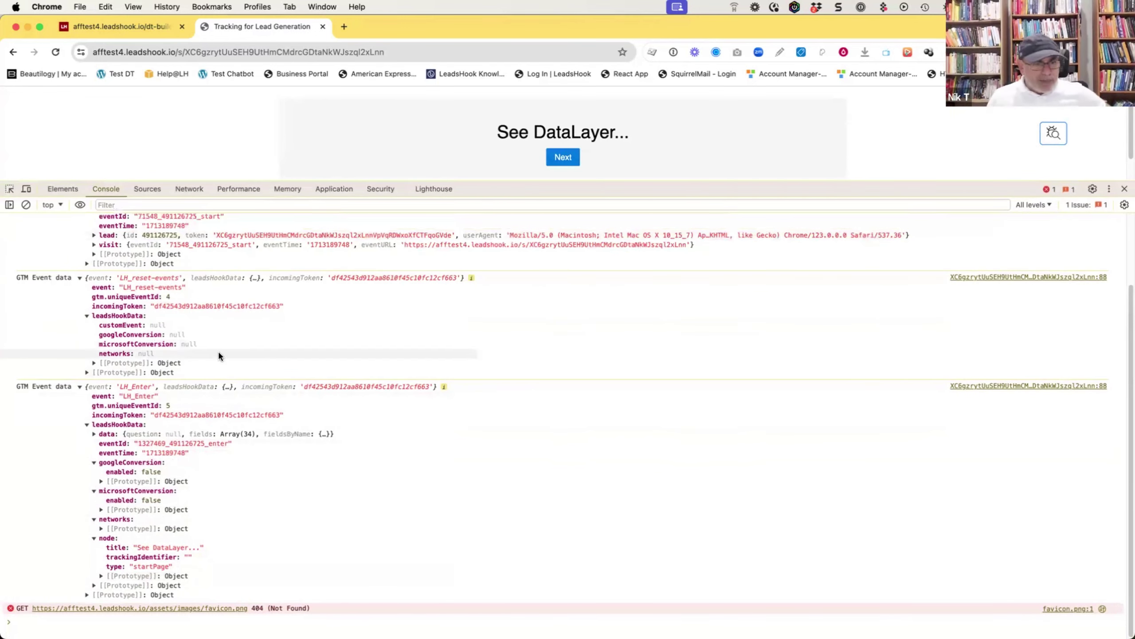
scroll(287, 555, "up", 5)
scroll(292, 367, "down", 5)
scroll(293, 372, "up", 2)
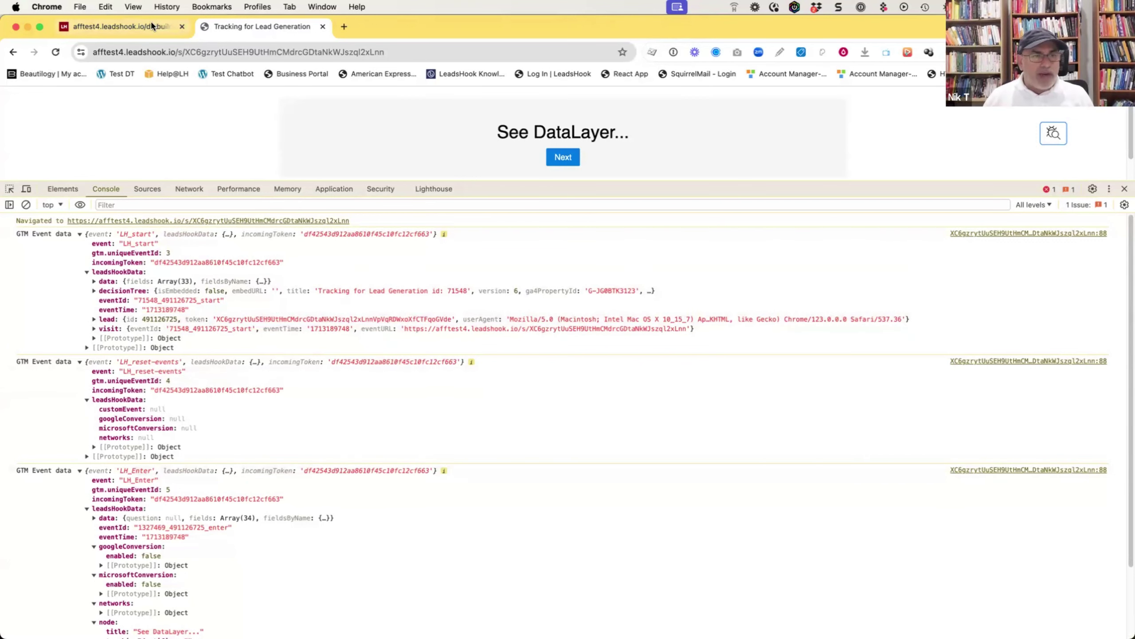
- Go back to the decision tree builder, then switch to Google Tag Manager in Firefox and open the workspace's variables
left_click(172, 28)
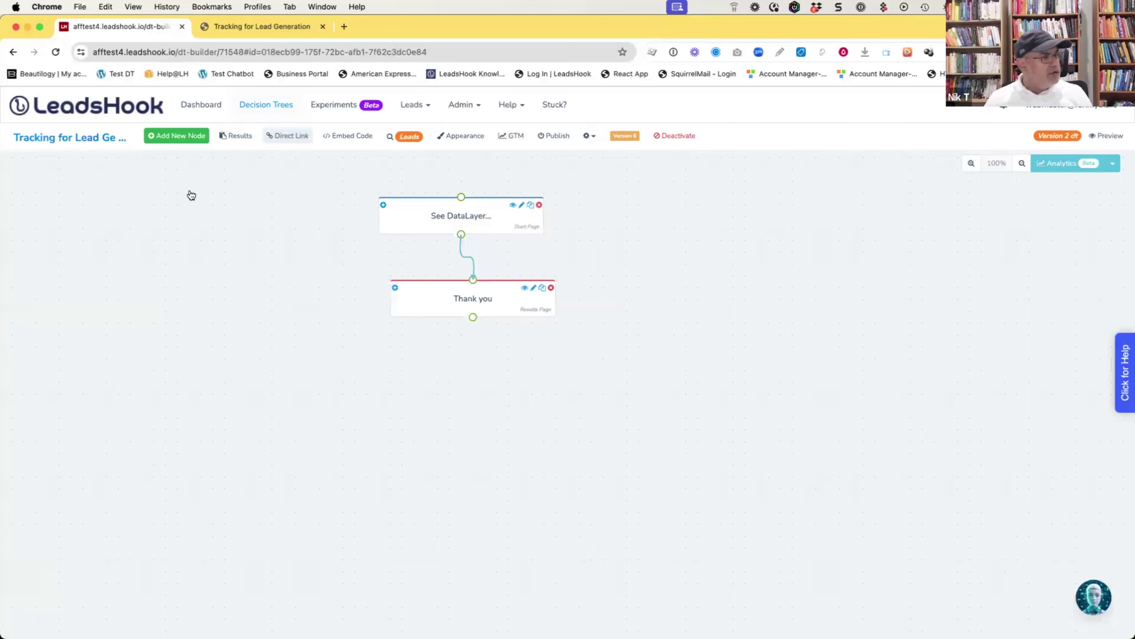
key("super+Tab")
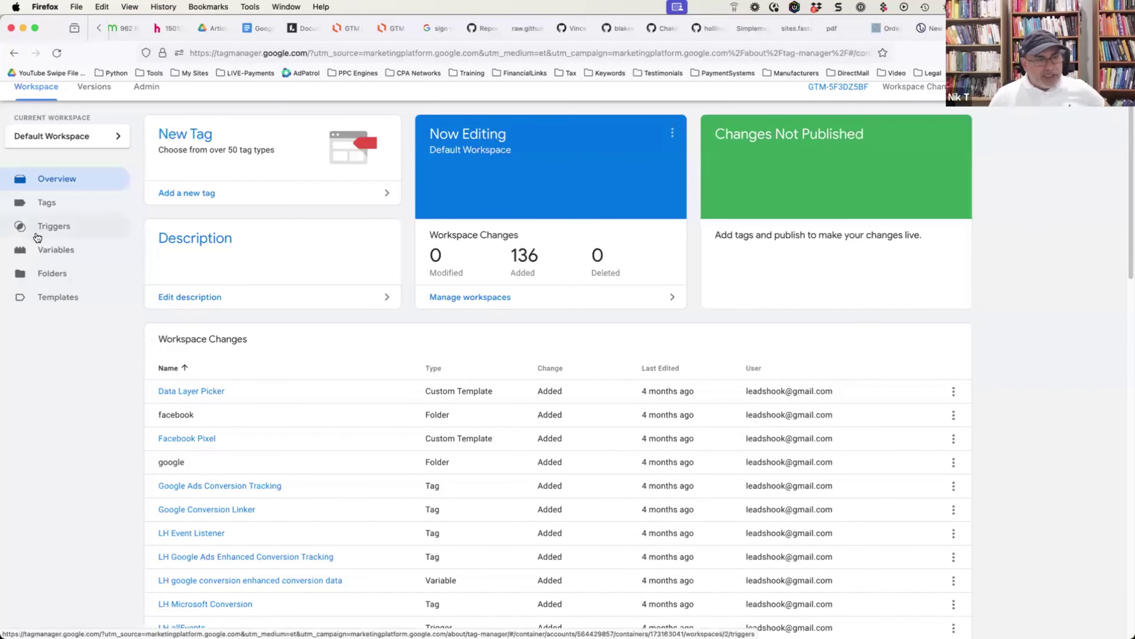
left_click(53, 249)
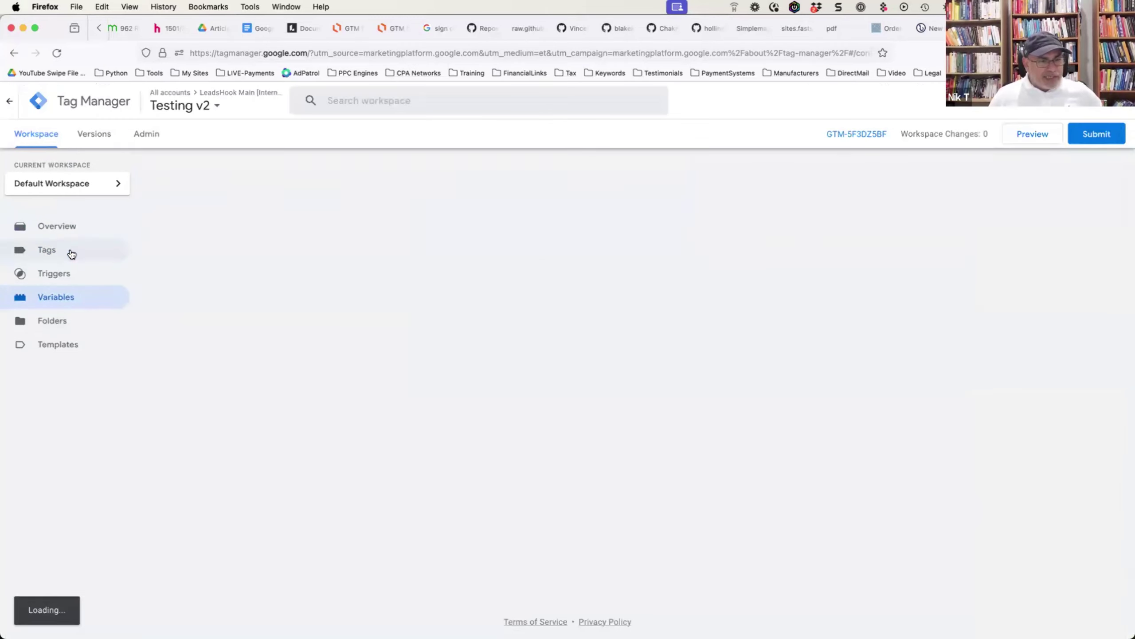
- Look through the user-defined LeadsHook data layer variables in the Testing v2 workspace
left_click(71, 254)
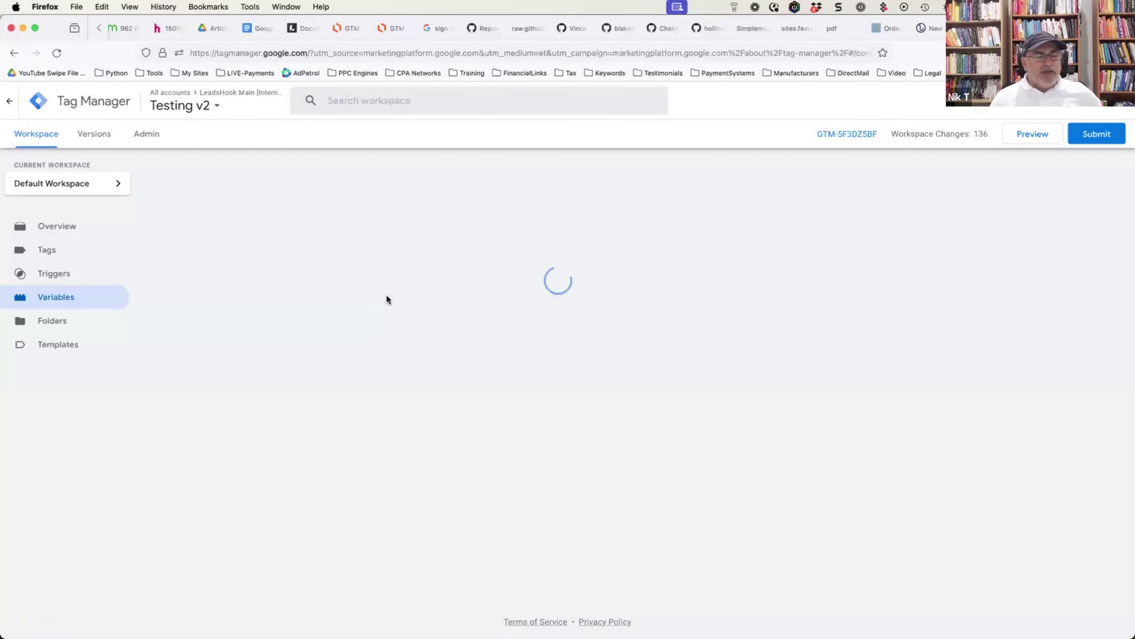
scroll(555, 308, "down", 5)
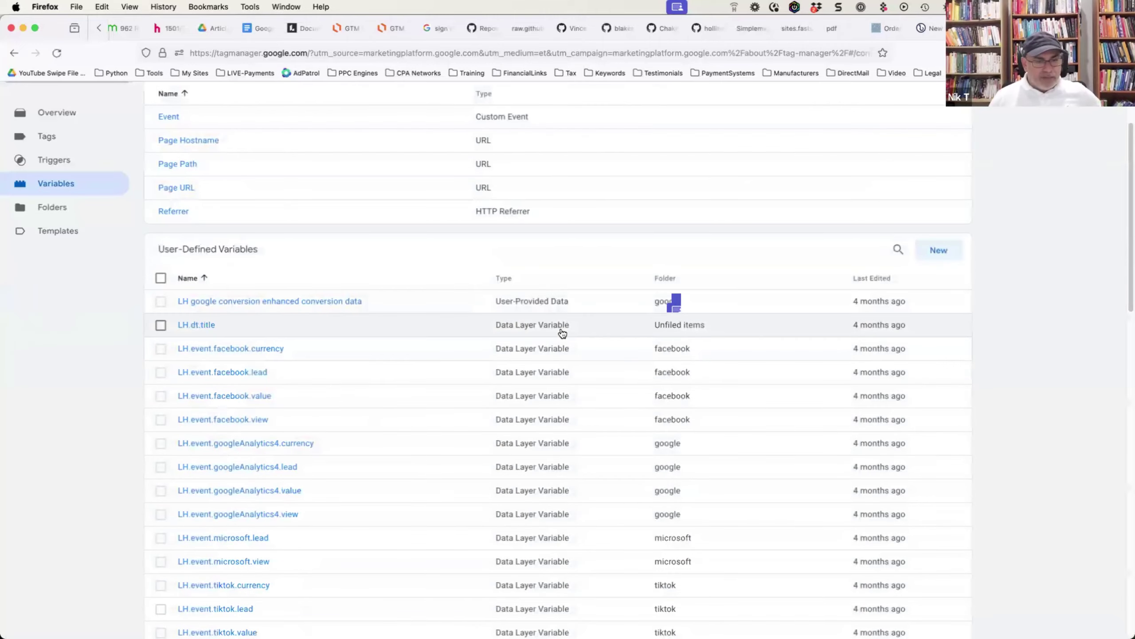
scroll(692, 319, "down", 15)
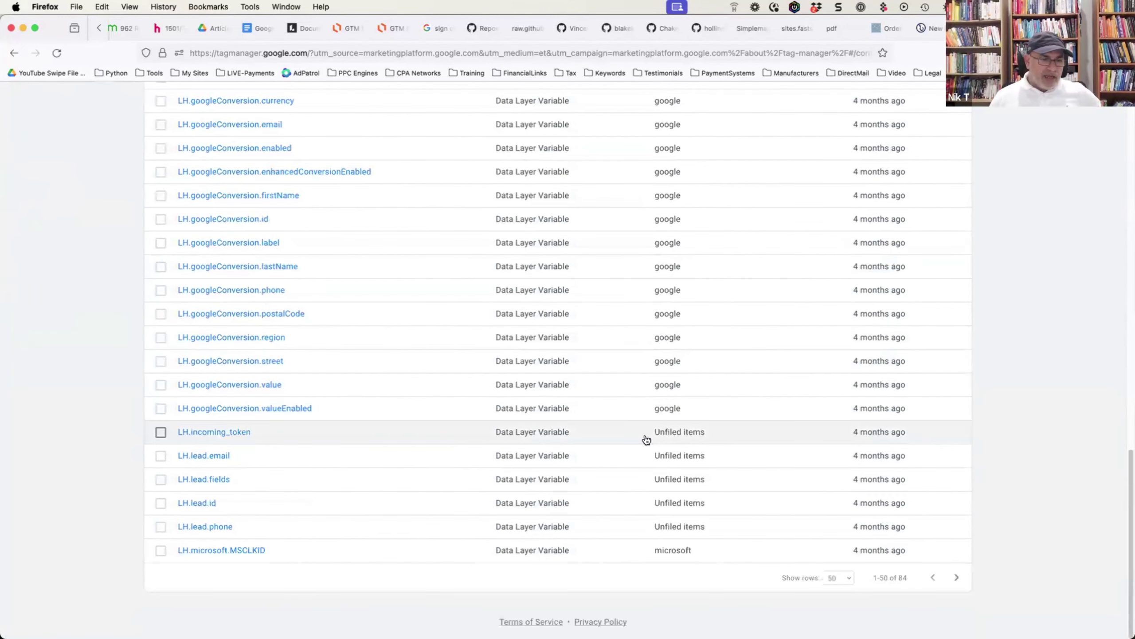
scroll(538, 510, "up", 15)
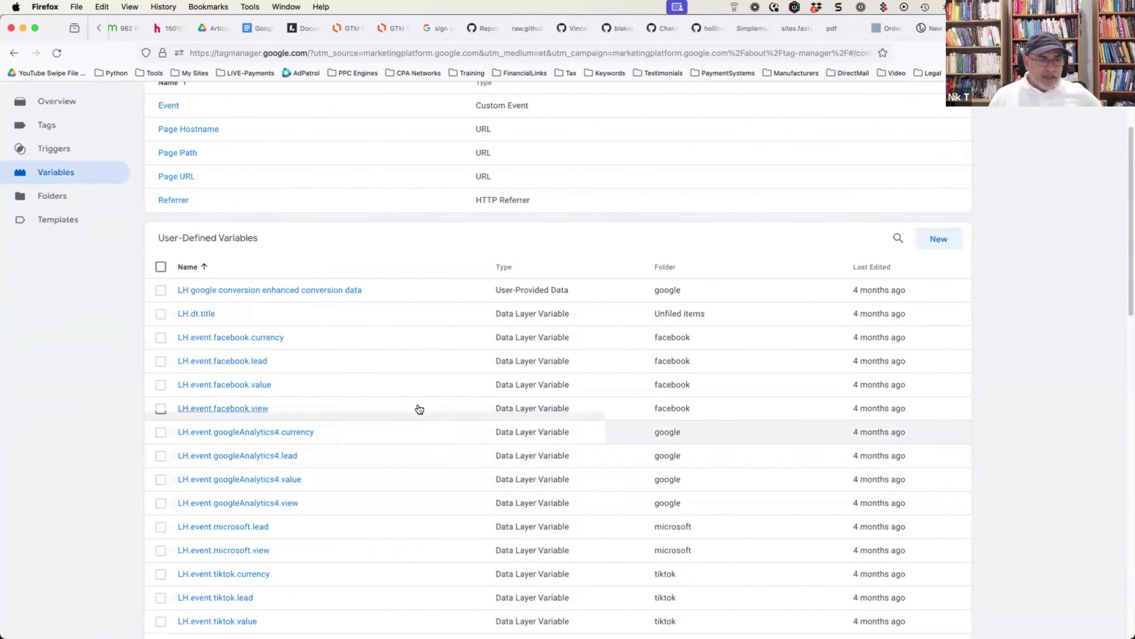
- Switch to the Tracking for Lead Generation page in Chrome to check its logged GTM events, and return to Tag Manager in Firefox
key("super+Tab")
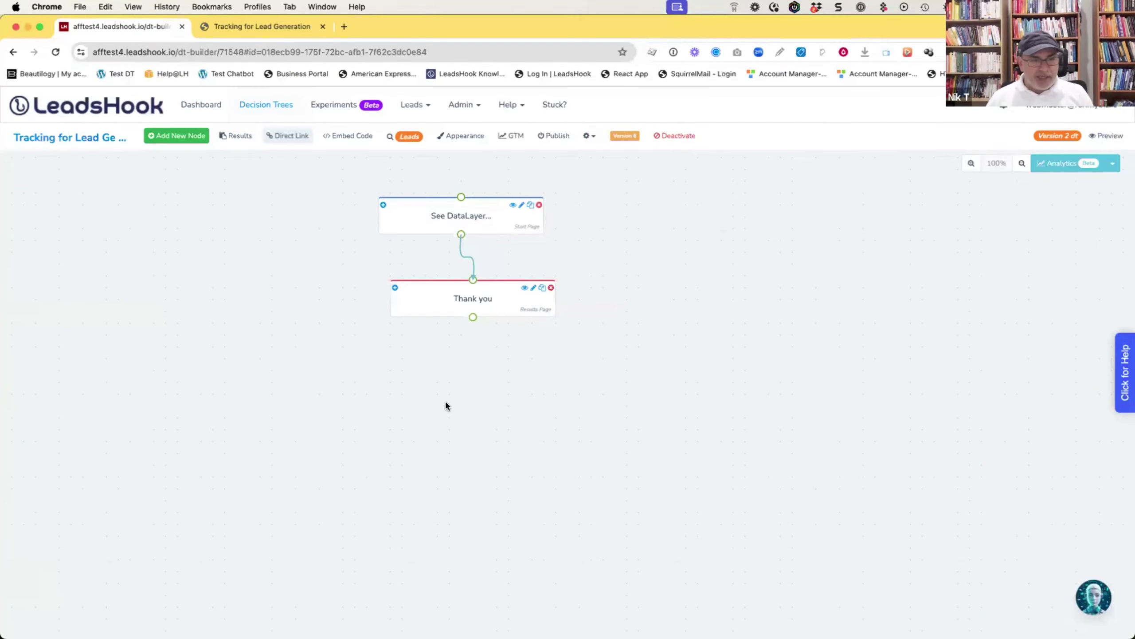
left_click(241, 27)
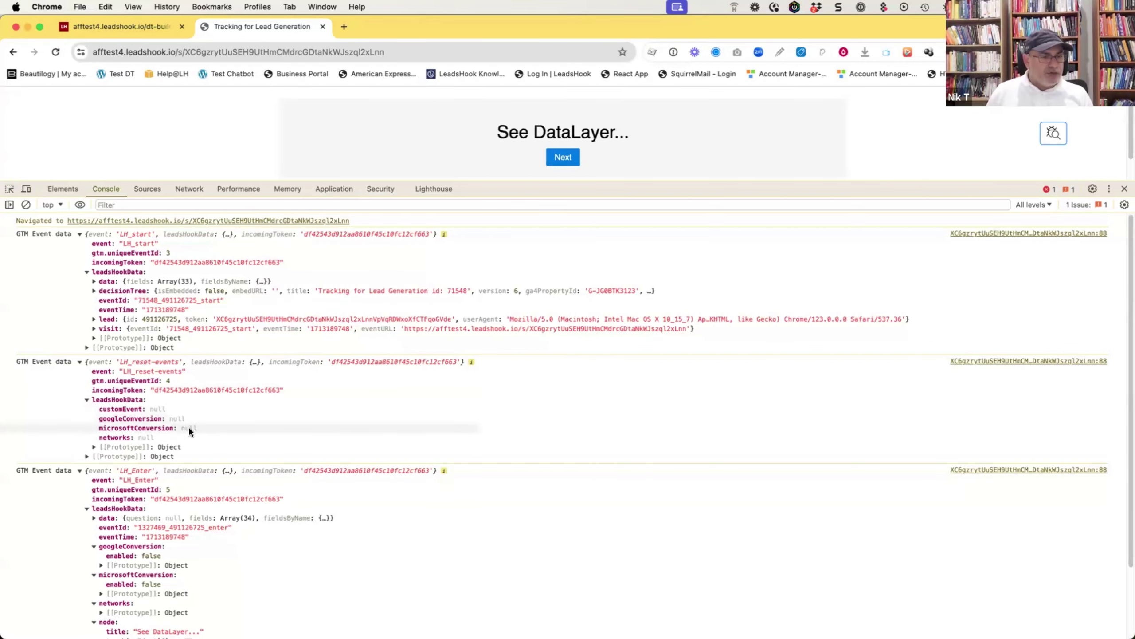
key("super+Tab")
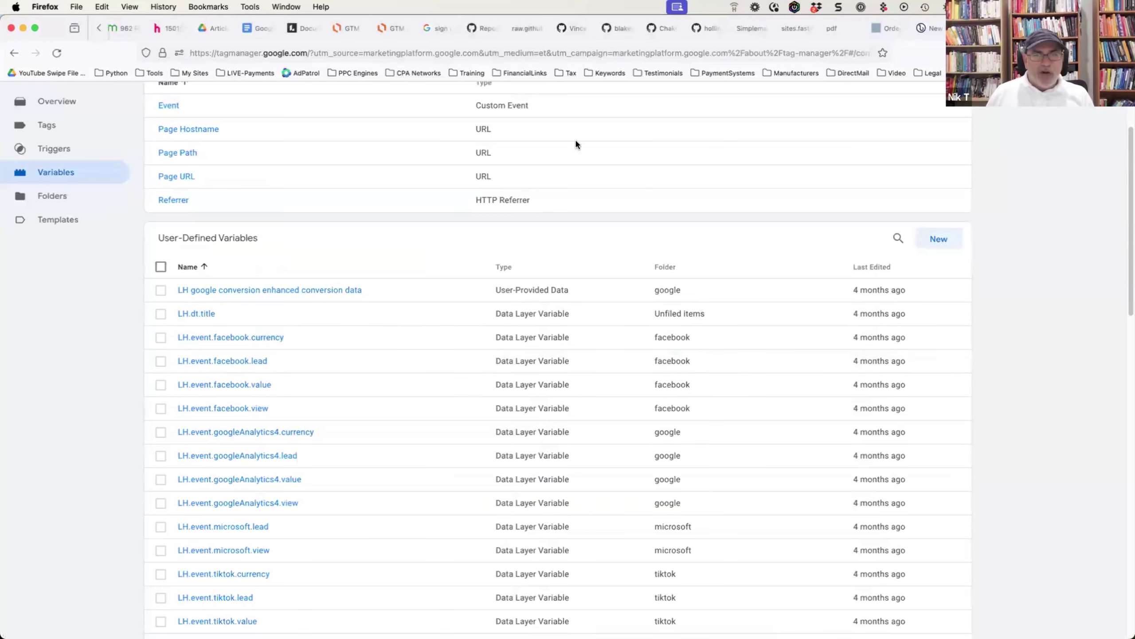
- Return to the decision tree builder in Chrome, view the GTM settings of the See DataLayer... start page, and cancel out of it
key("super+Tab")
left_click(120, 26)
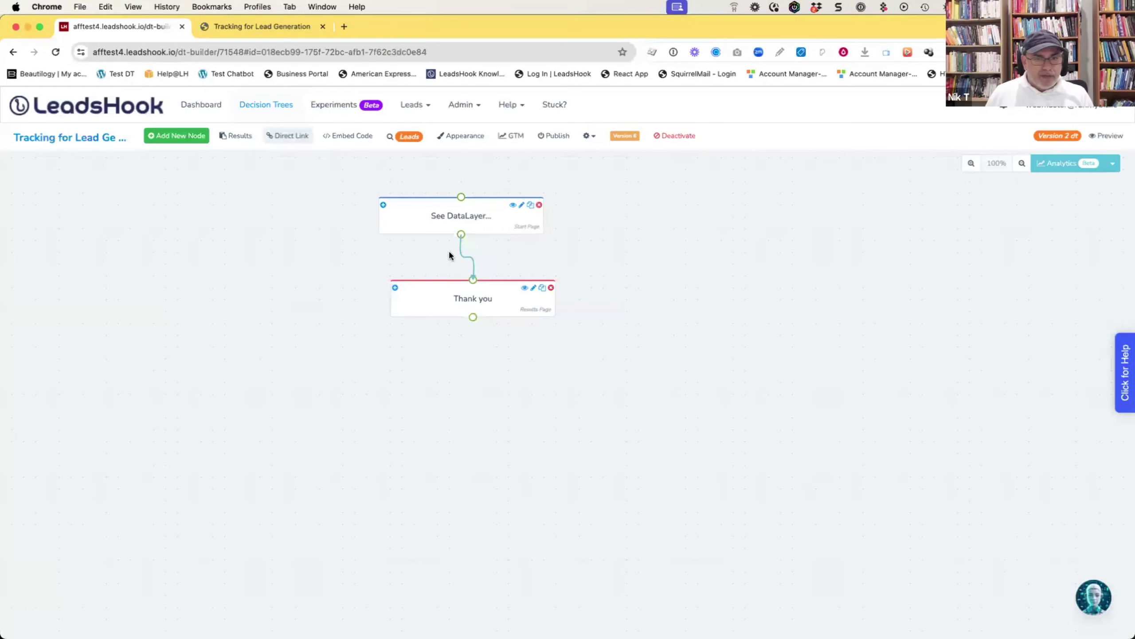
left_click(481, 217)
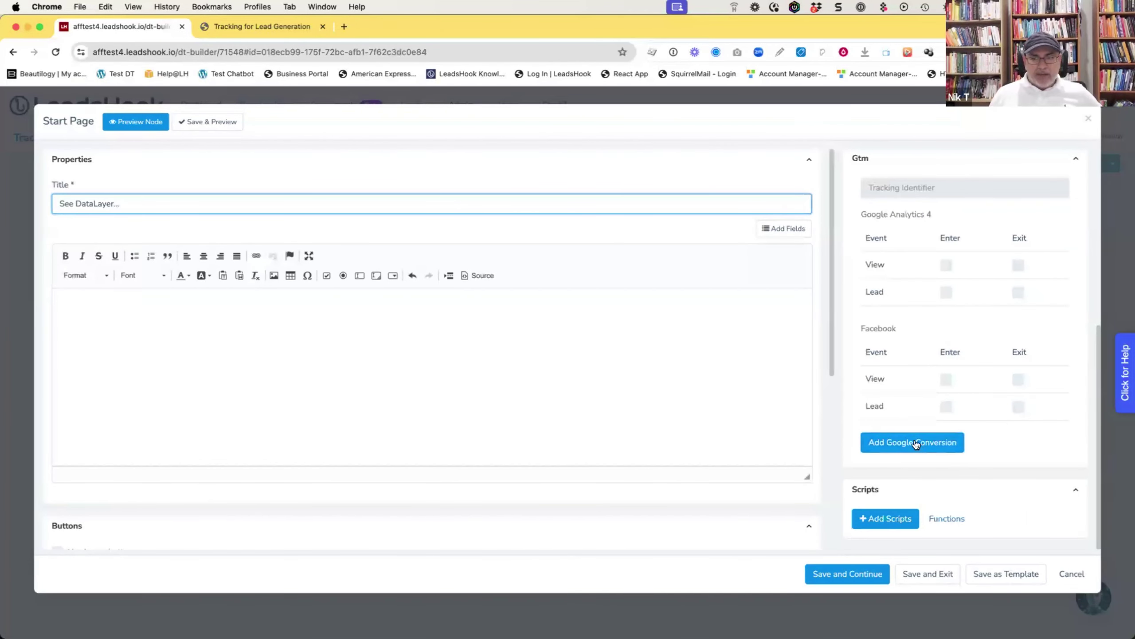
left_click(1075, 574)
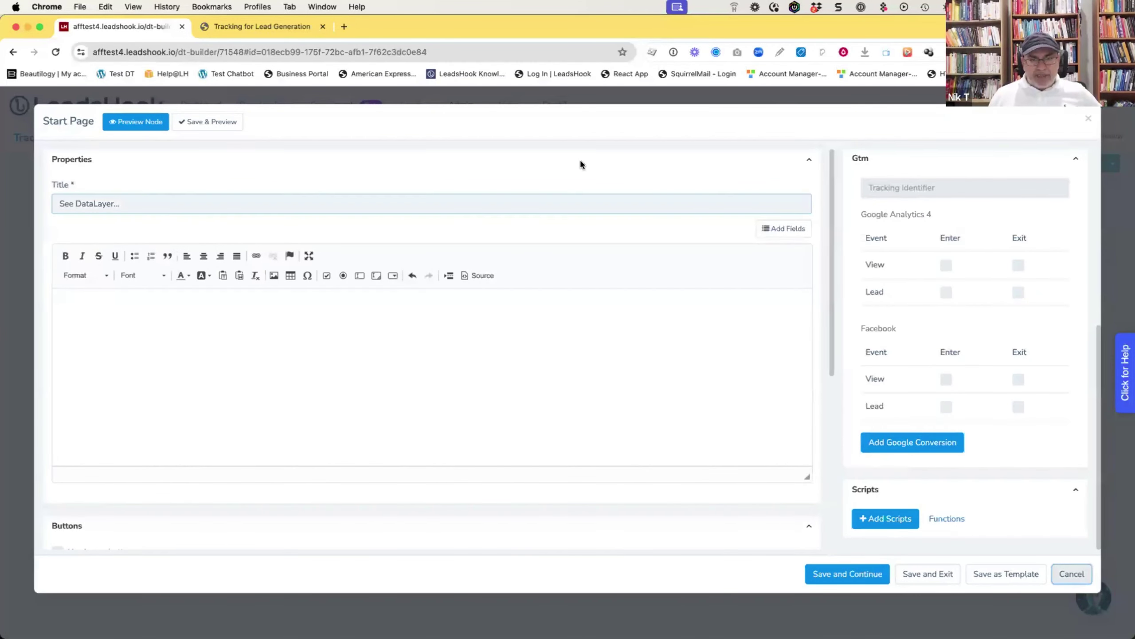
- View the decision tree's GTM integration settings and the start page's Google conversion form, cancelling both without saving
left_click(515, 135)
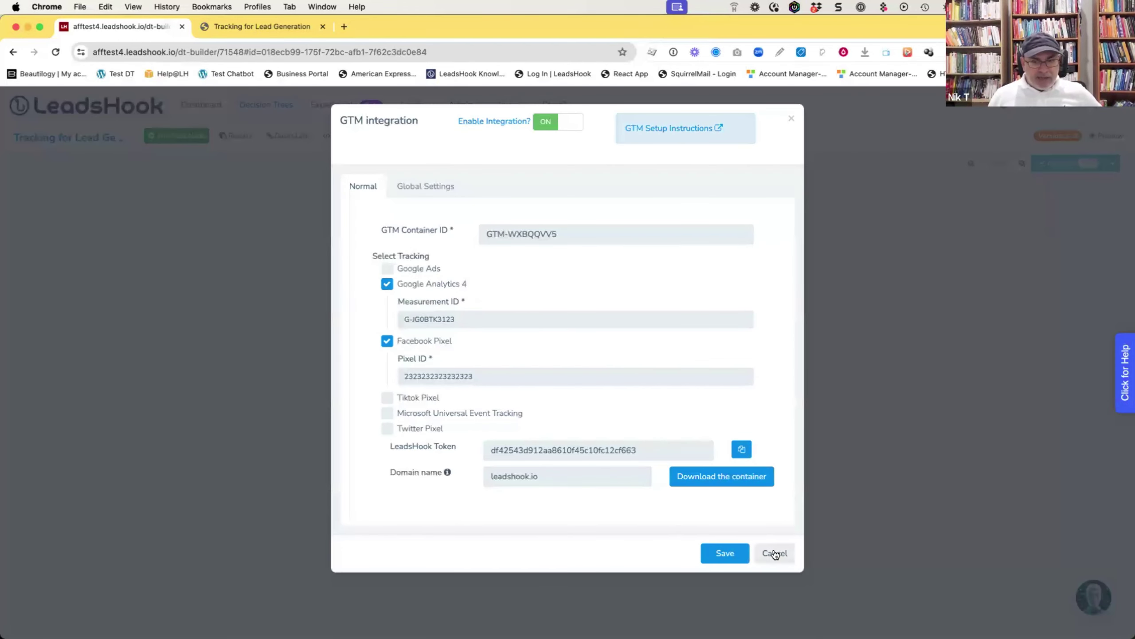
left_click(775, 554)
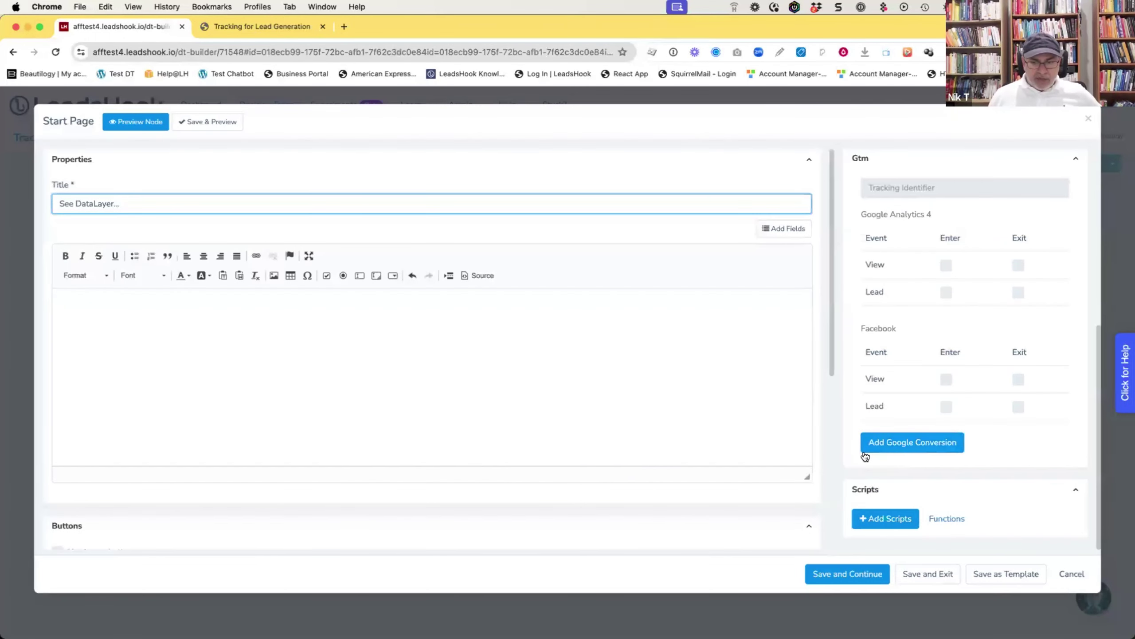
left_click(904, 450)
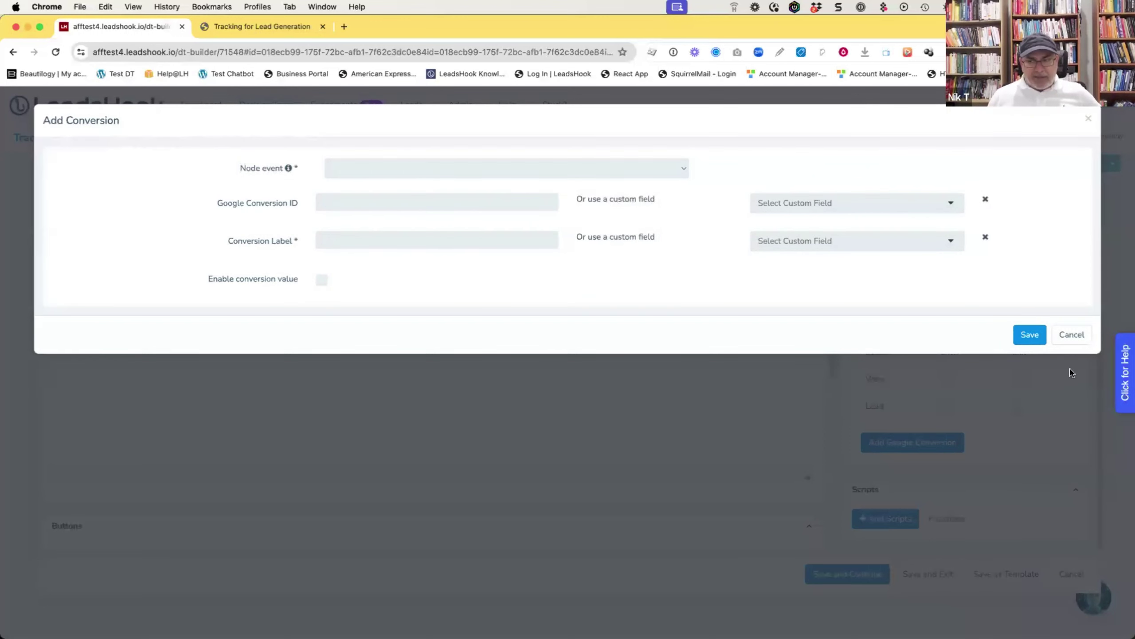
left_click(1072, 334)
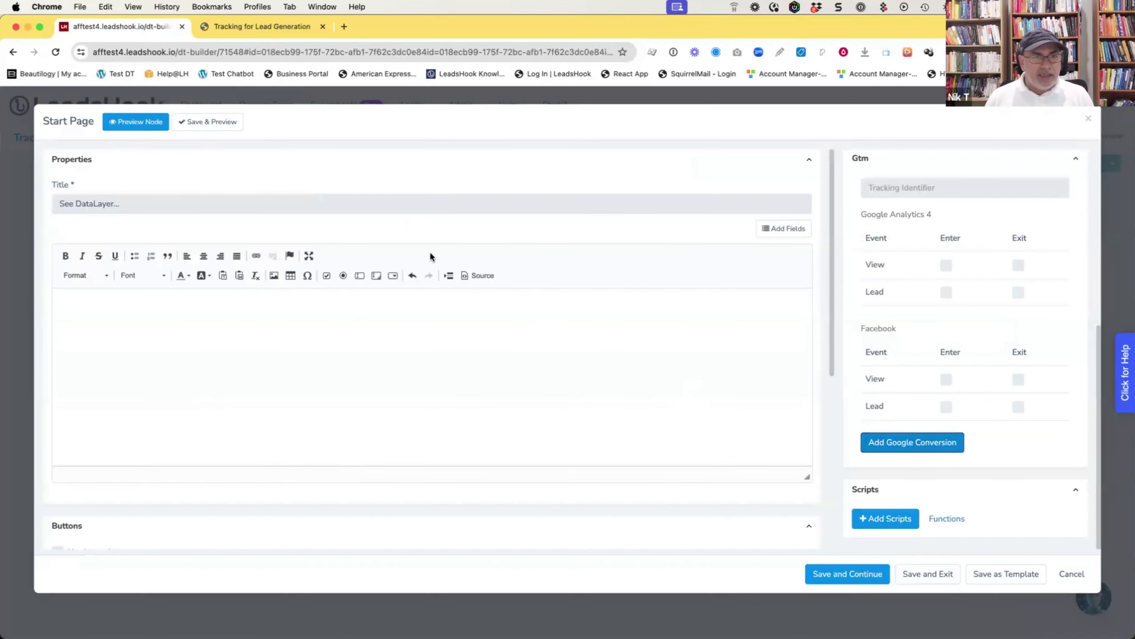
- Check the LH_reset-events data on the Tracking for Lead Generation page against the data layer variables in Tag Manager in Firefox
left_click(275, 30)
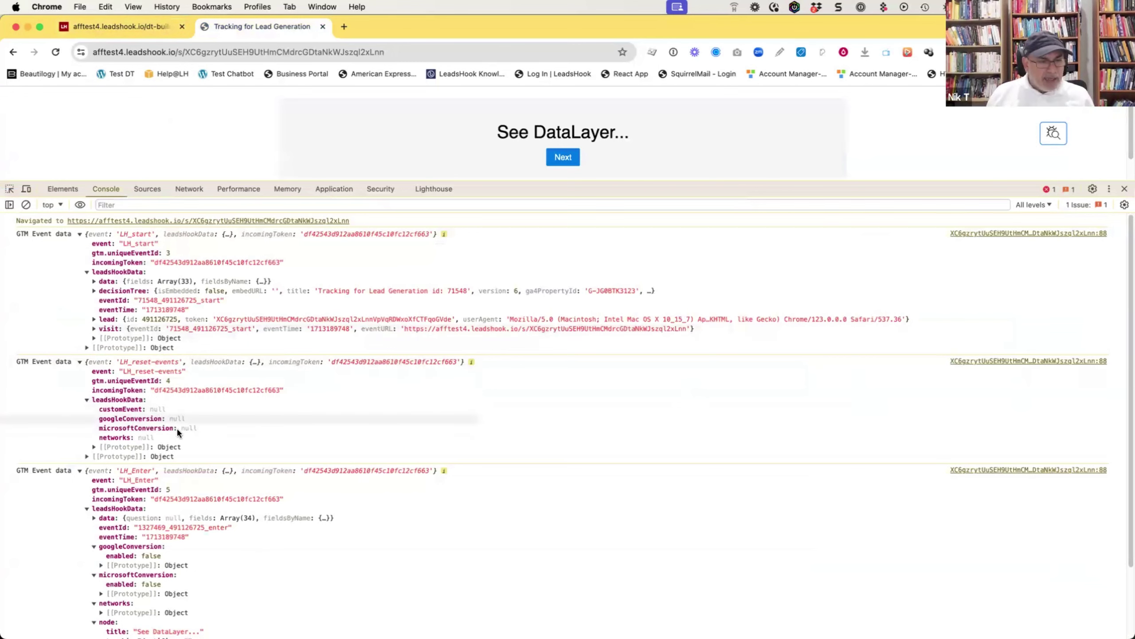
key("super+Tab")
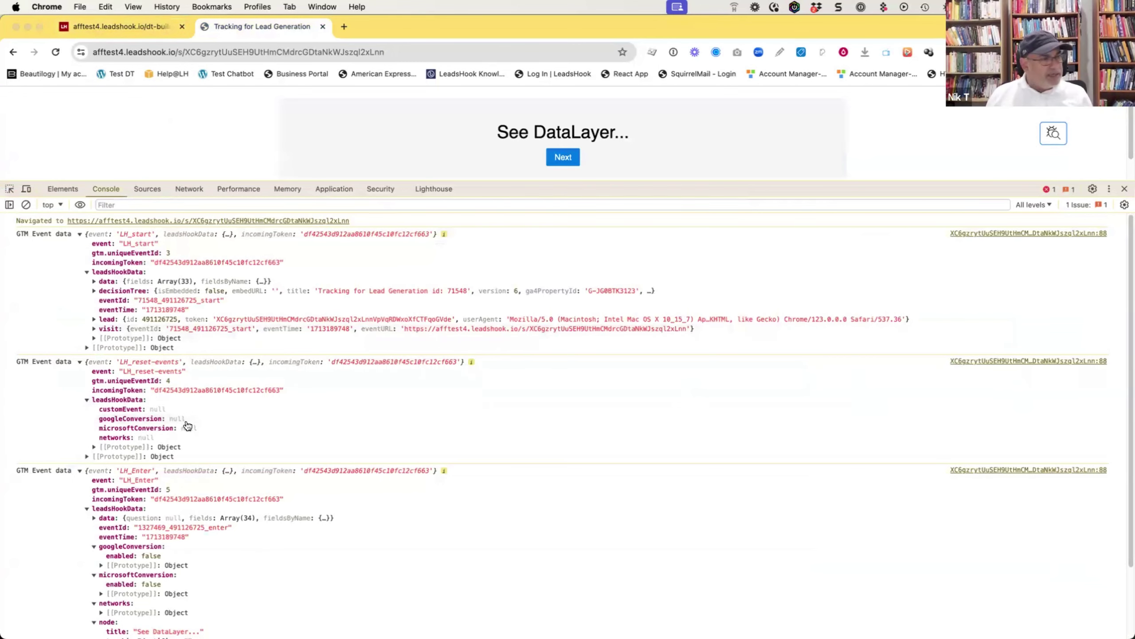
scroll(311, 469, "down", 8)
scroll(294, 578, "up", 10)
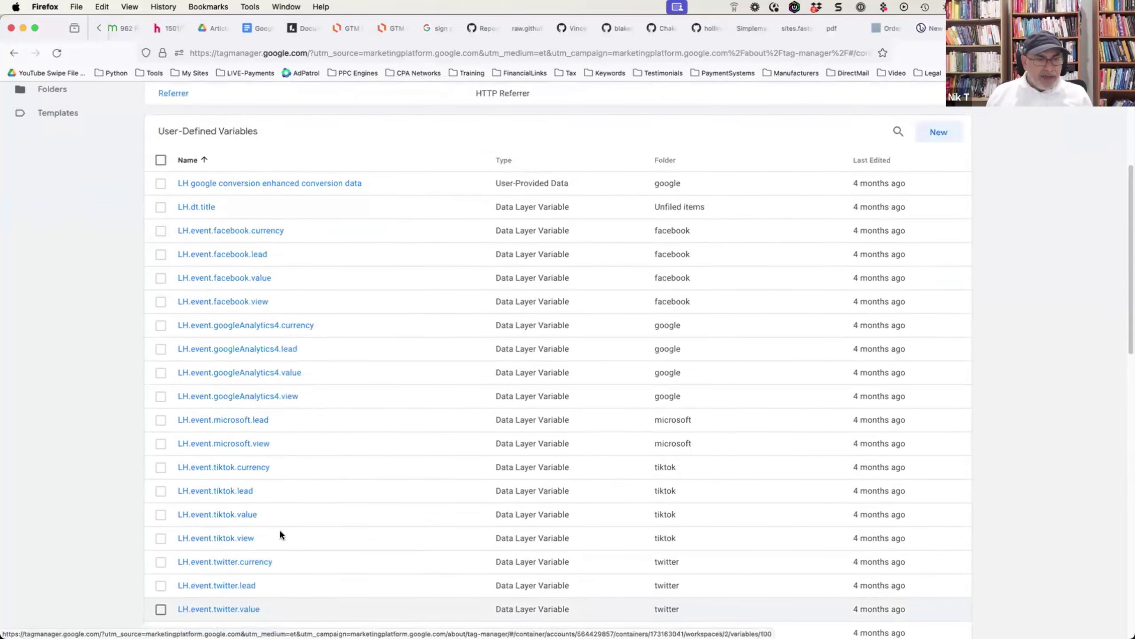
- Look over the workspace's triggers, filter its tags by "goog", and open the LH Google Ads Enhanced Conversion Tracking tag
left_click(76, 279)
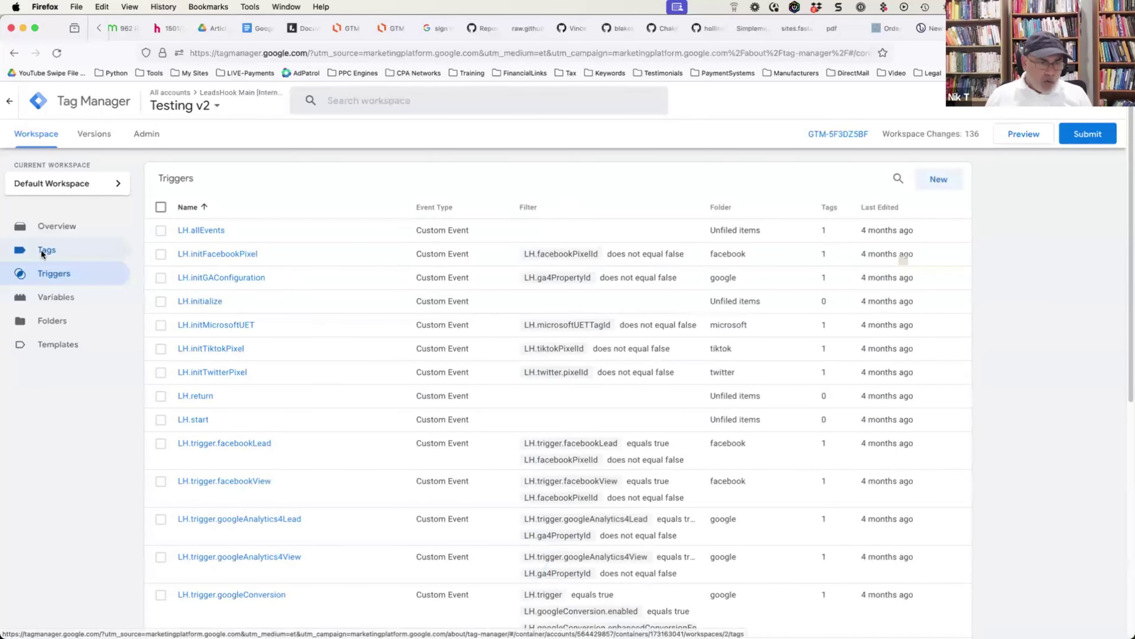
left_click(42, 252)
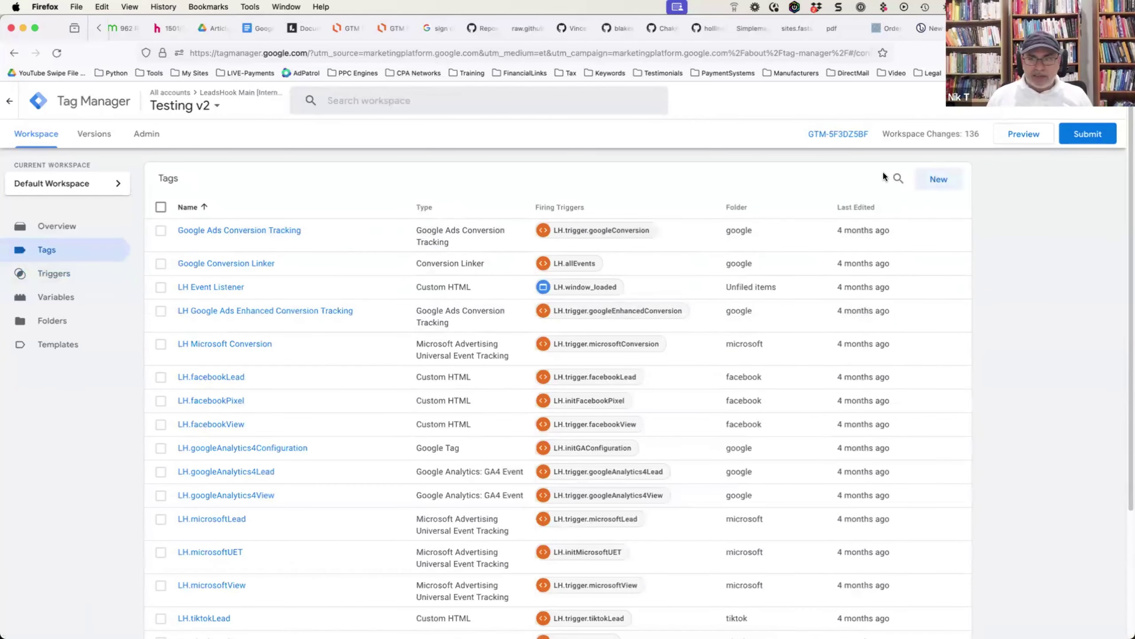
left_click(898, 178)
type("g")
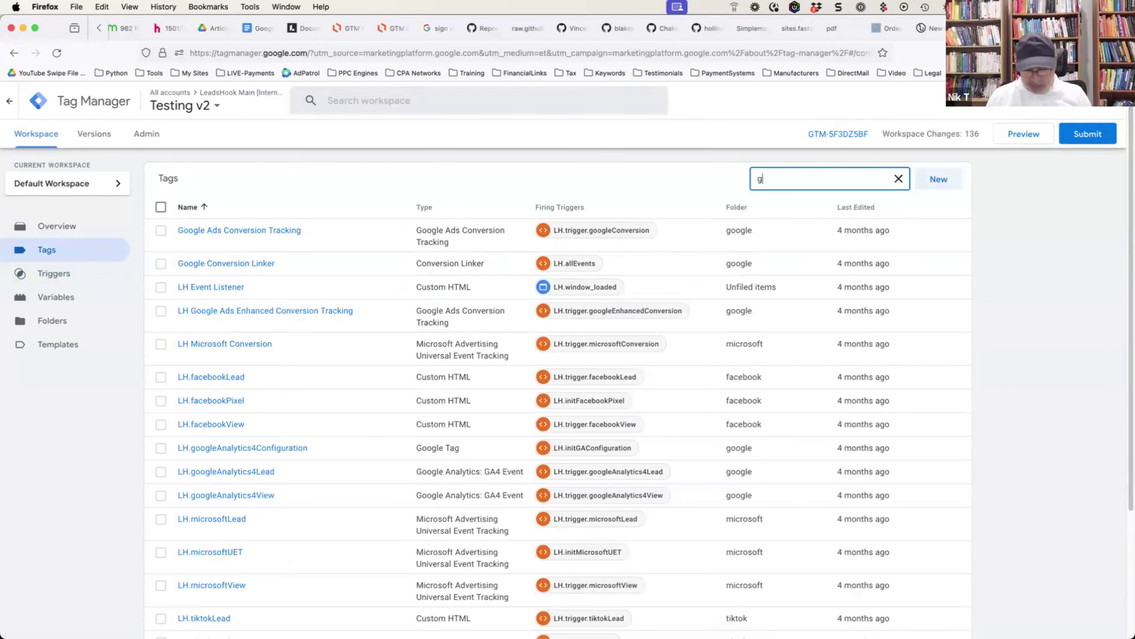
type("oog")
left_click(527, 431)
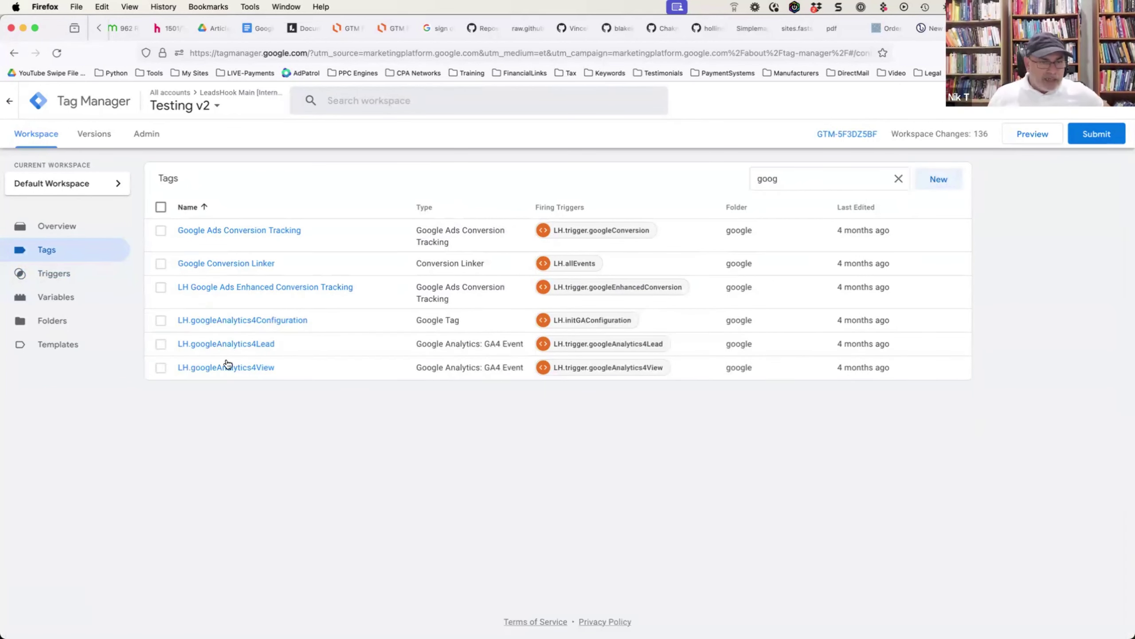
left_click(254, 294)
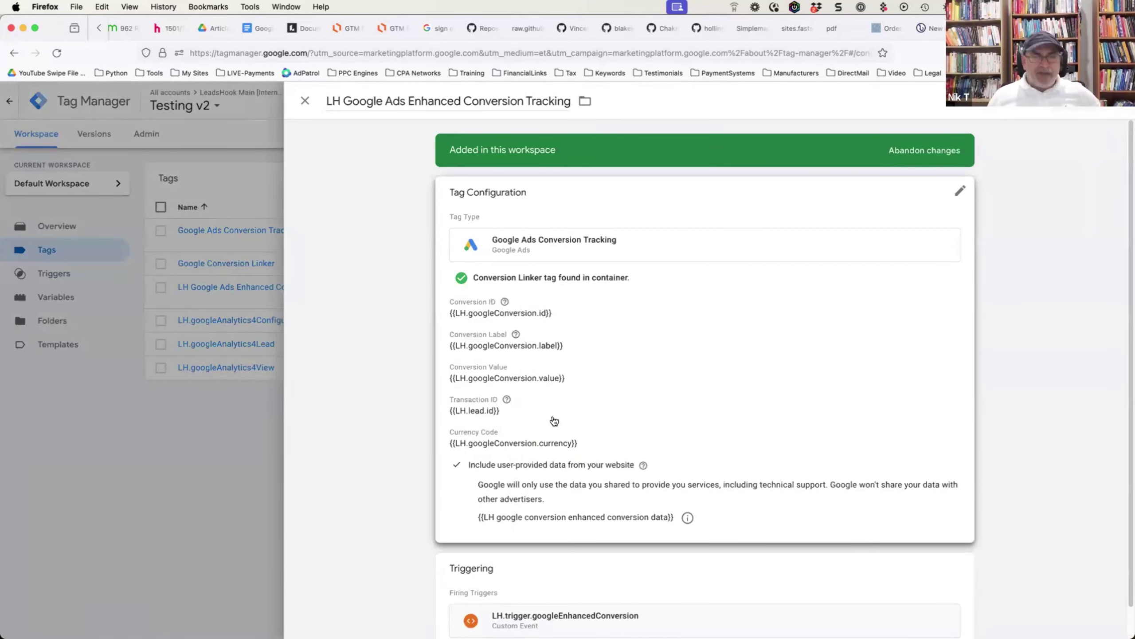
- In the builder in Chrome, start a Google conversion on the start page with conversion value and enhanced conversion enabled, mapping Email to the email field
key("super+Tab")
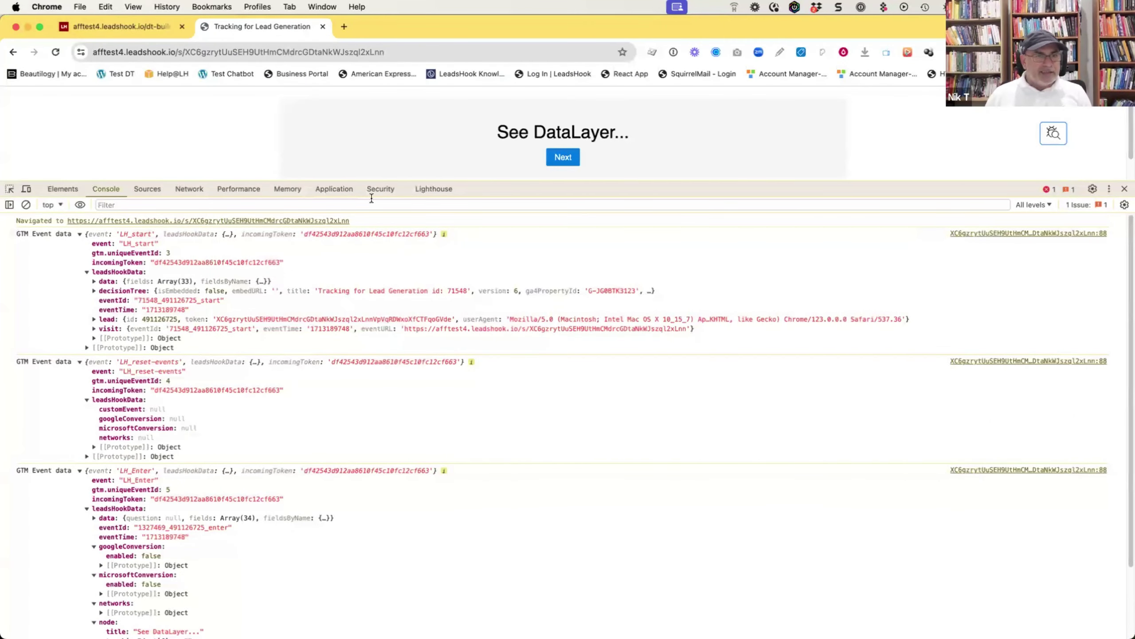
left_click(144, 28)
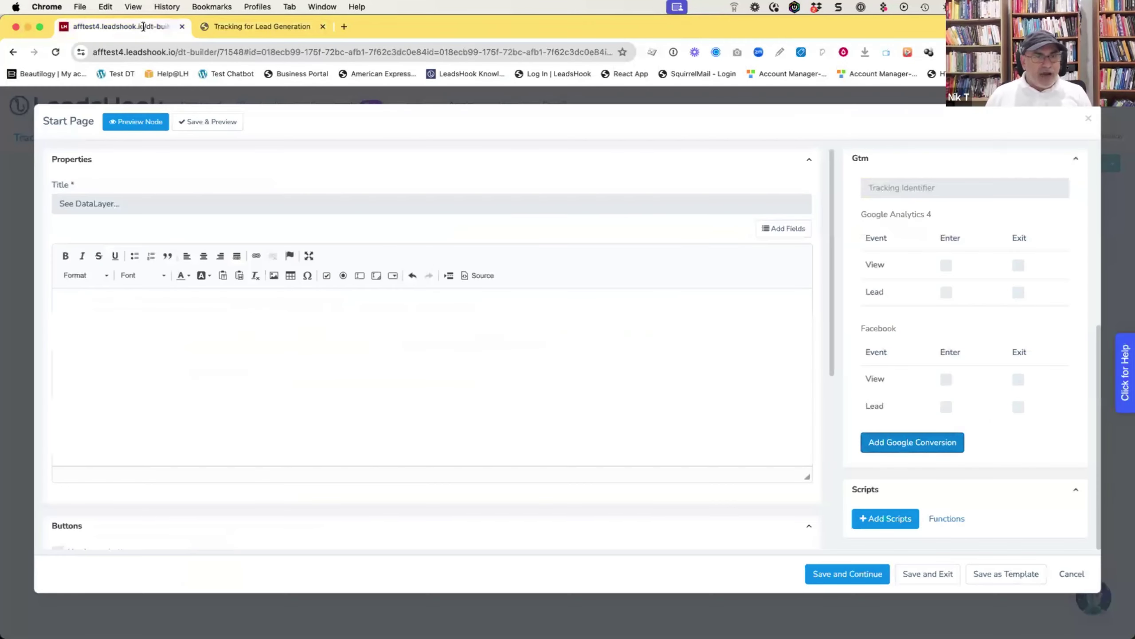
left_click(912, 442)
left_click(341, 202)
left_click(326, 240)
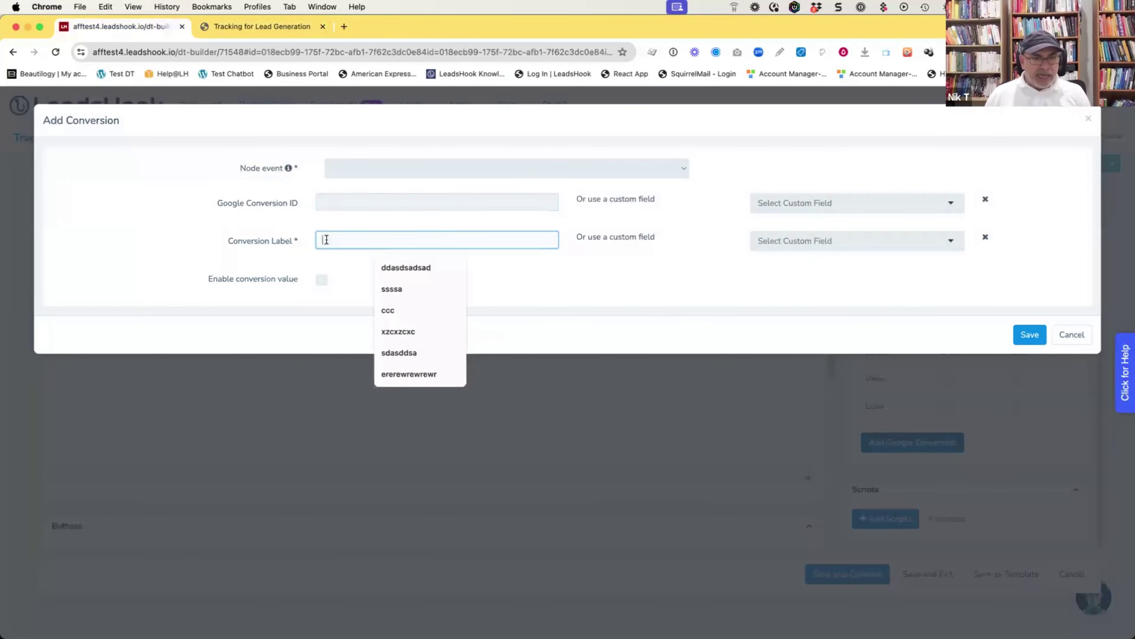
left_click(321, 280)
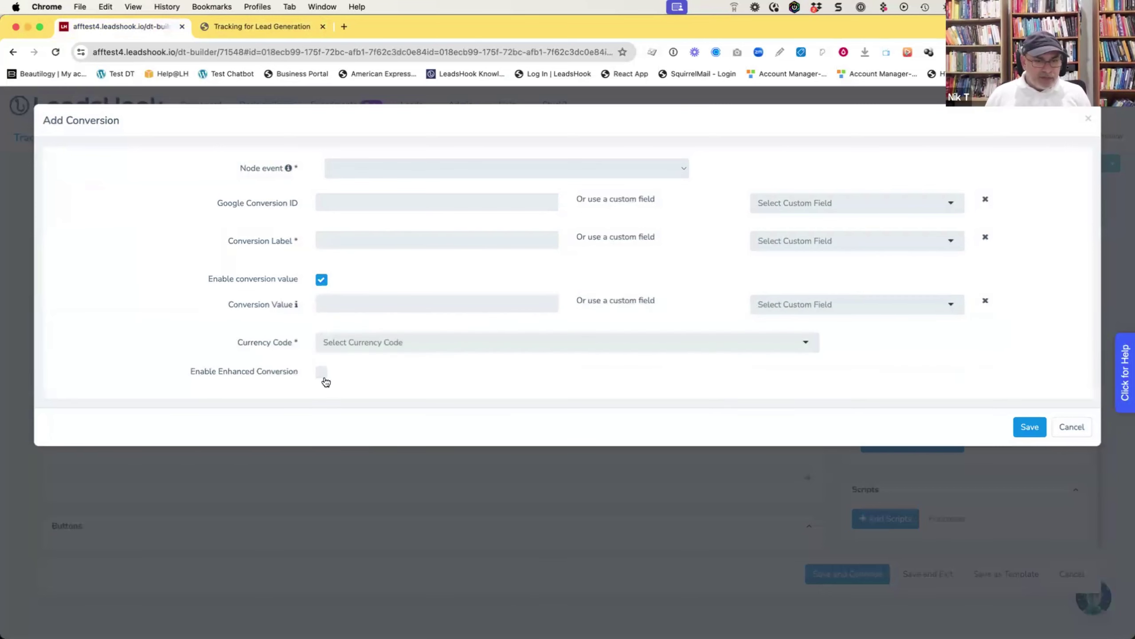
left_click(321, 372)
scroll(402, 313, "down", 3)
left_click(382, 293)
left_click(376, 312)
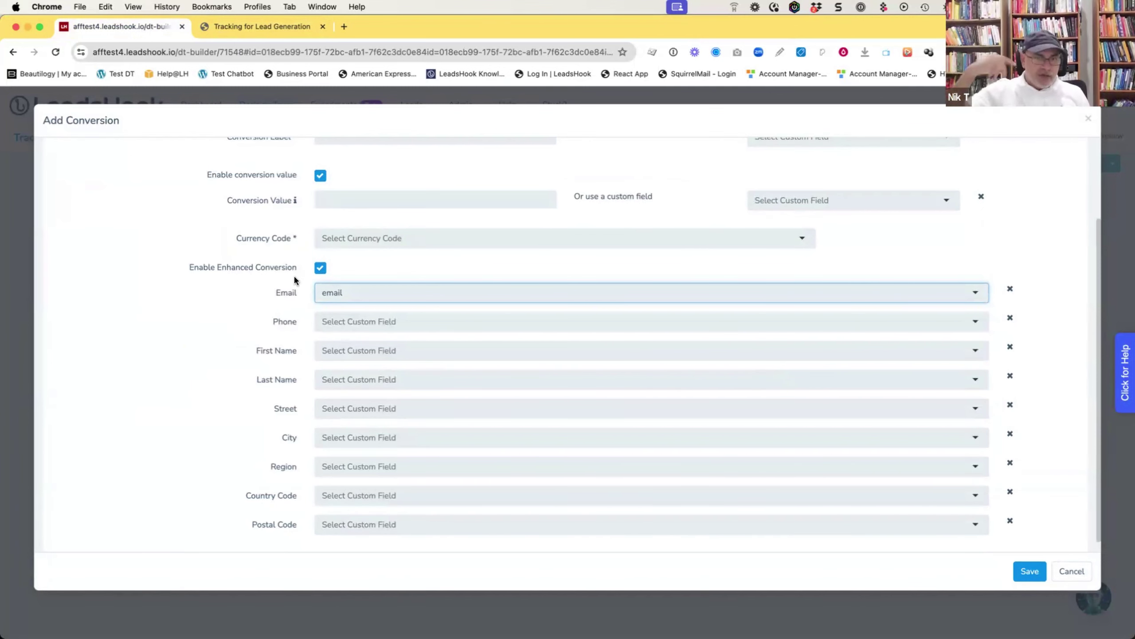
- Compare the event data on the Tracking for Lead Generation page with the enhanced conversion tag's configuration in Tag Manager
left_click(268, 26)
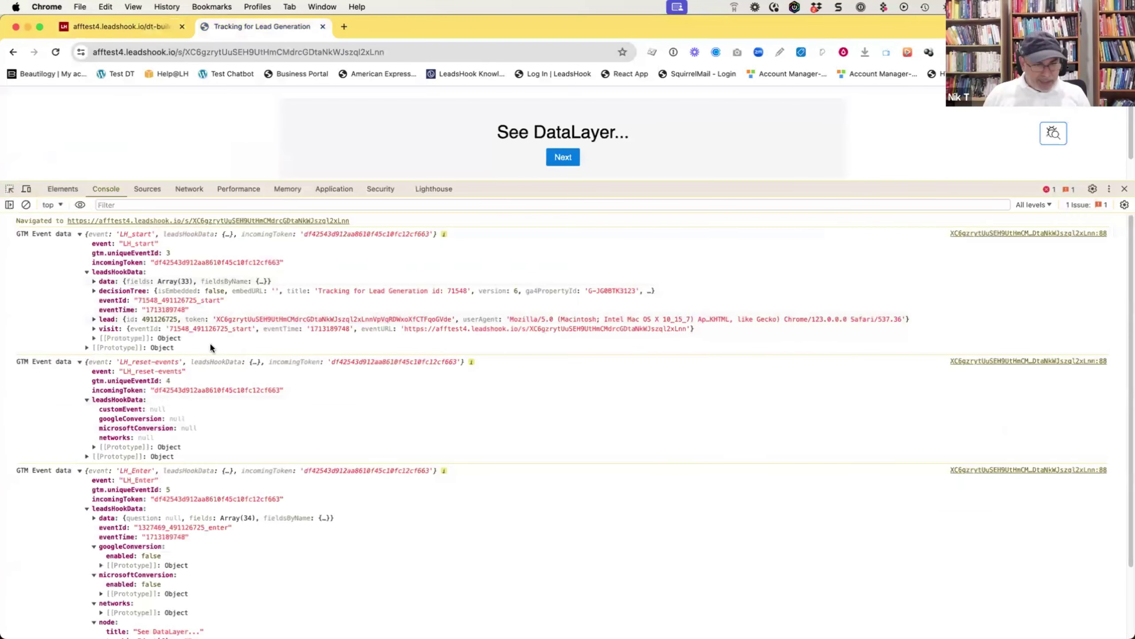
key("super+Tab")
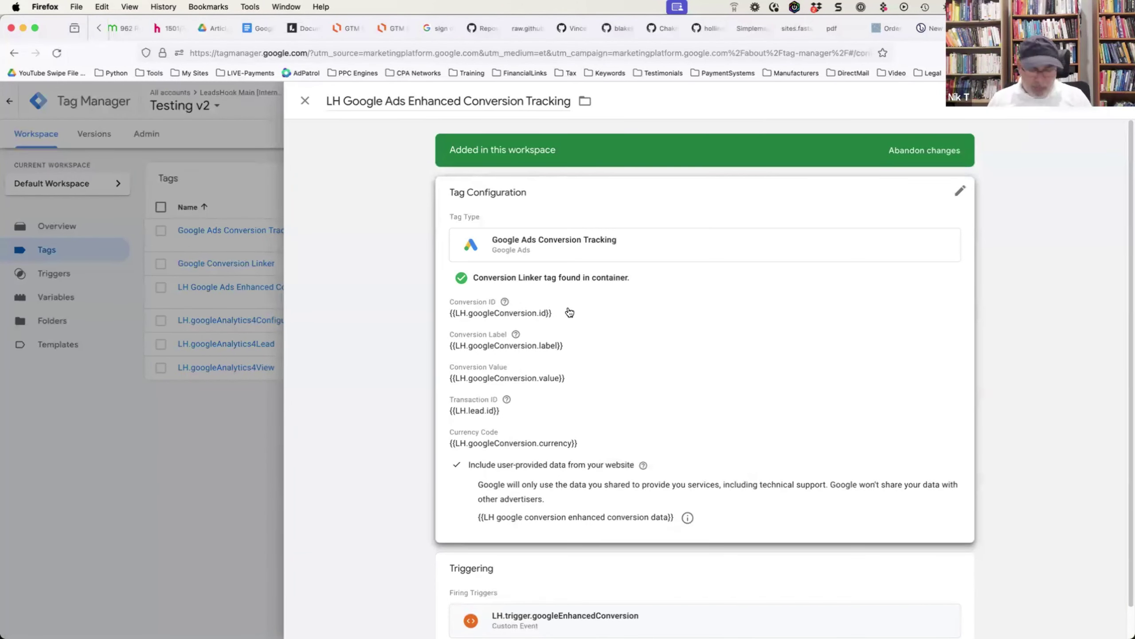
key("super+Tab")
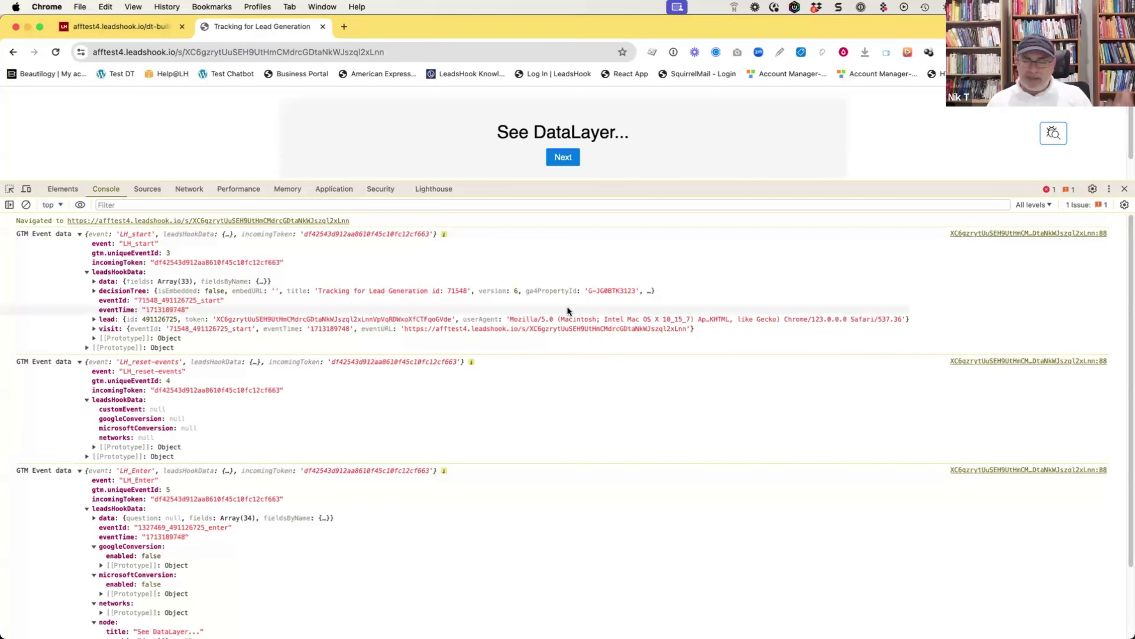
- Return to the decision tree builder, discard the unsaved Google conversion, and close the start page's settings without saving
left_click(128, 27)
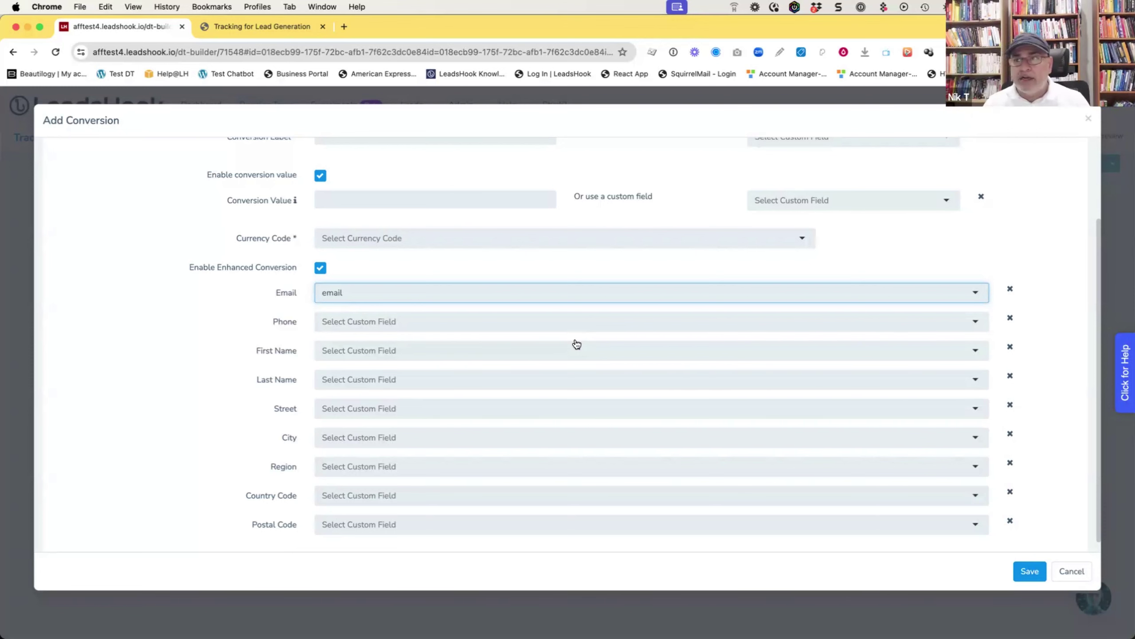
left_click(1066, 574)
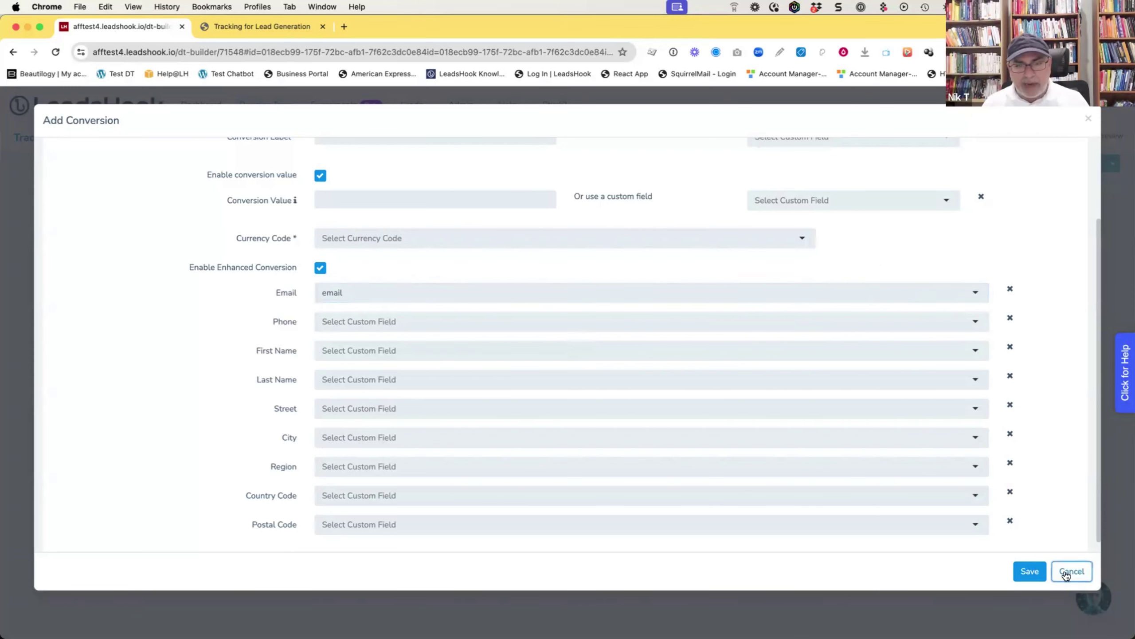
left_click(1075, 574)
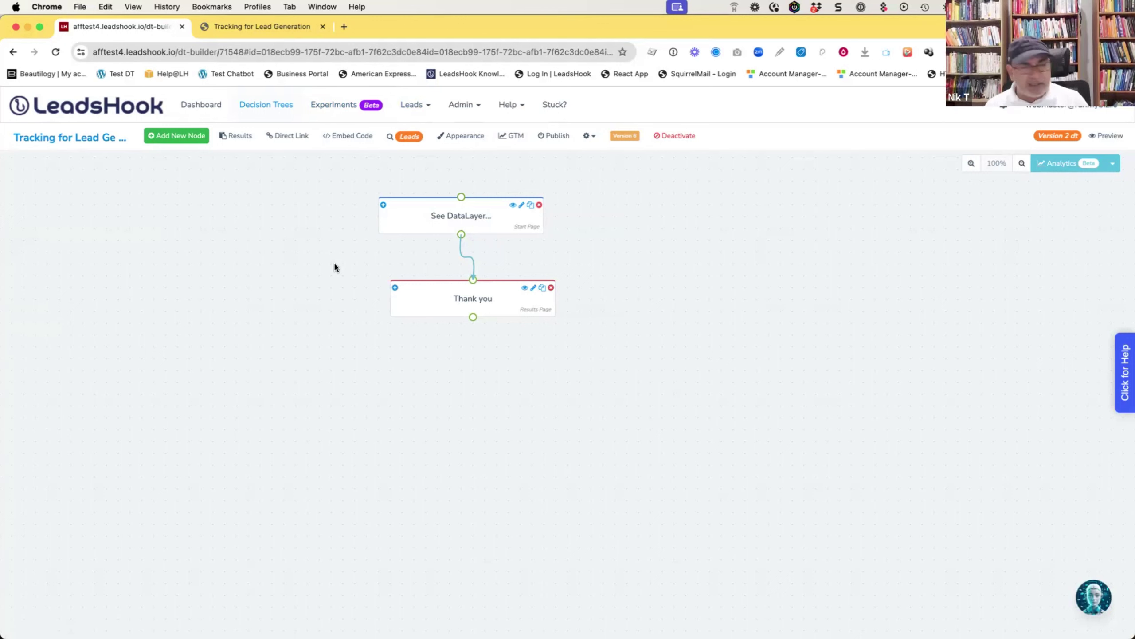
key("super+Tab")
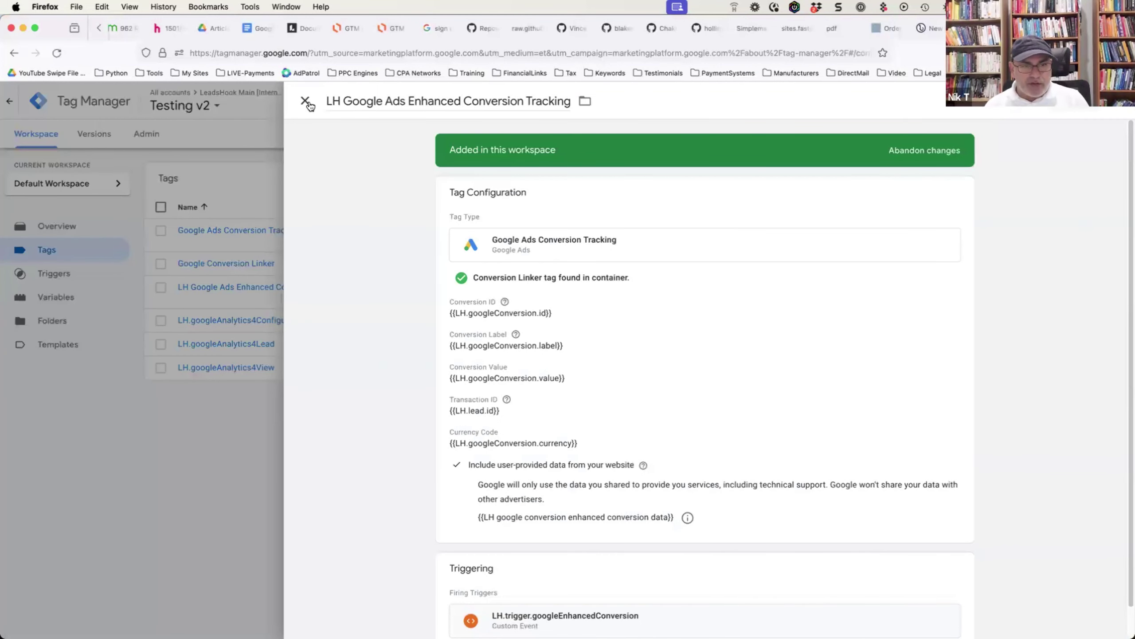
key("super+Tab")
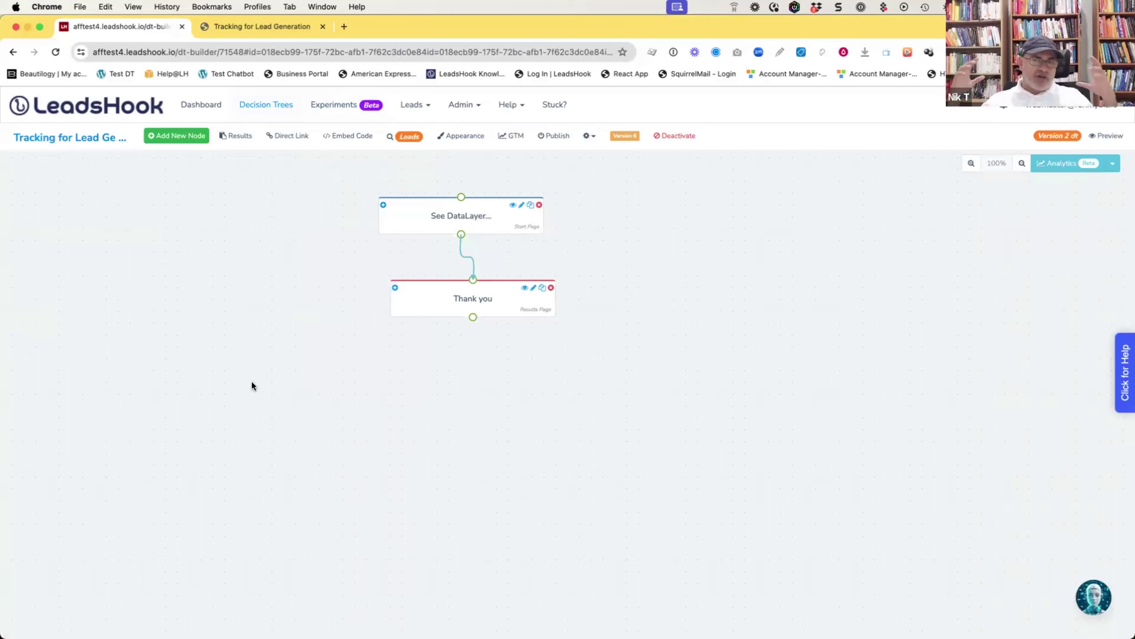
- Check the decision tree's GTM integration settings, then examine the LH.googleAnalytics4View tag's configuration and firing trigger in Tag Manager in Firefox
left_click(509, 135)
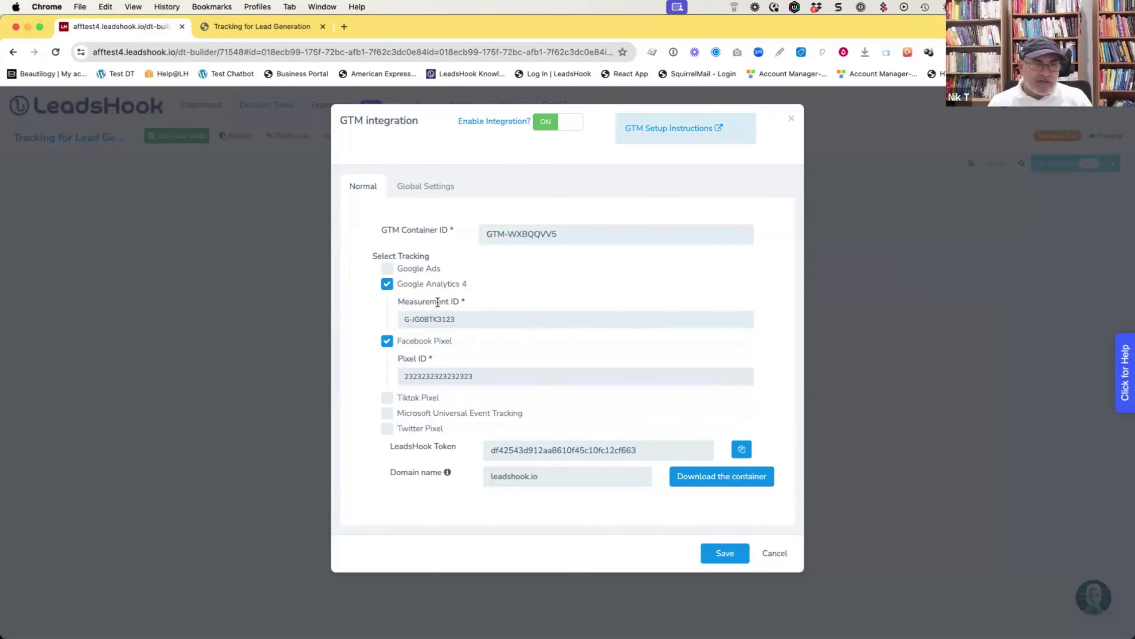
key("super+Tab")
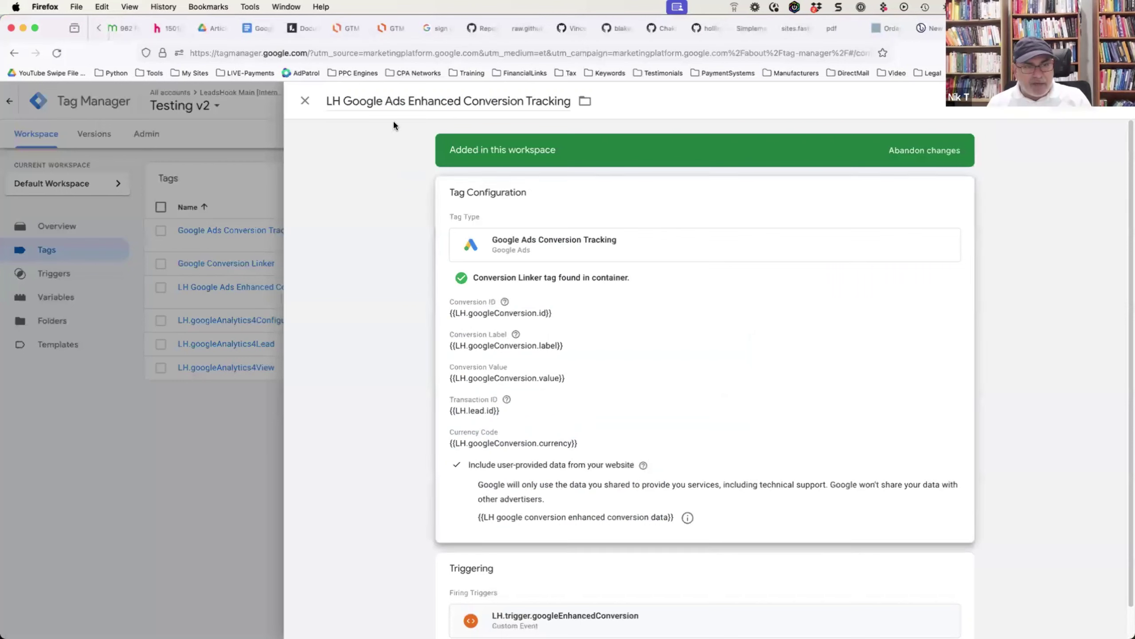
left_click(305, 101)
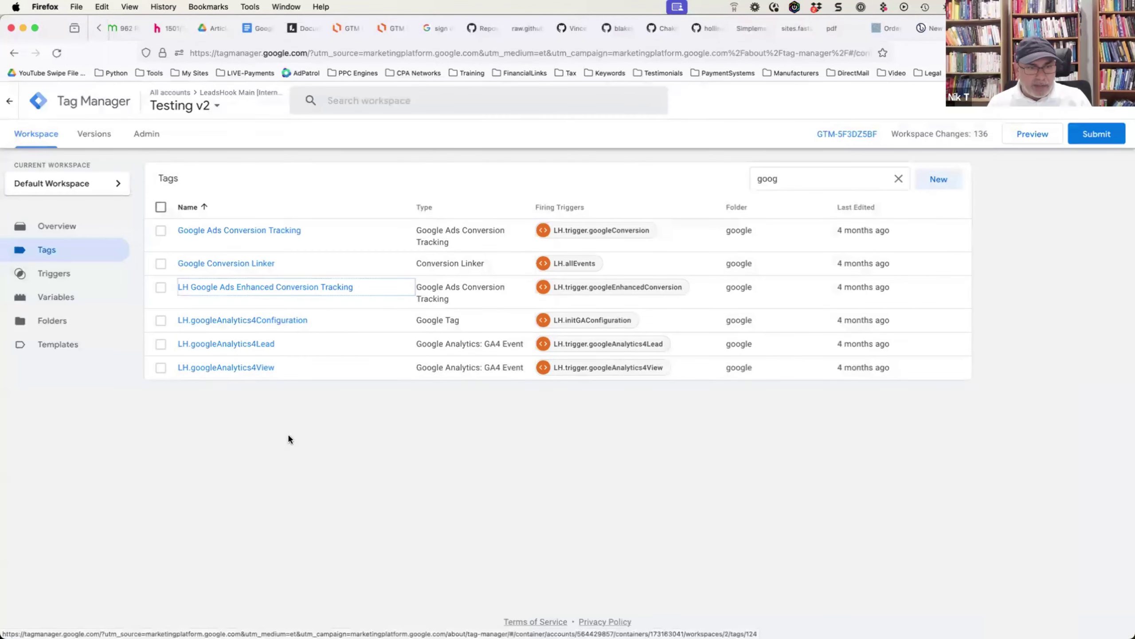
left_click(261, 376)
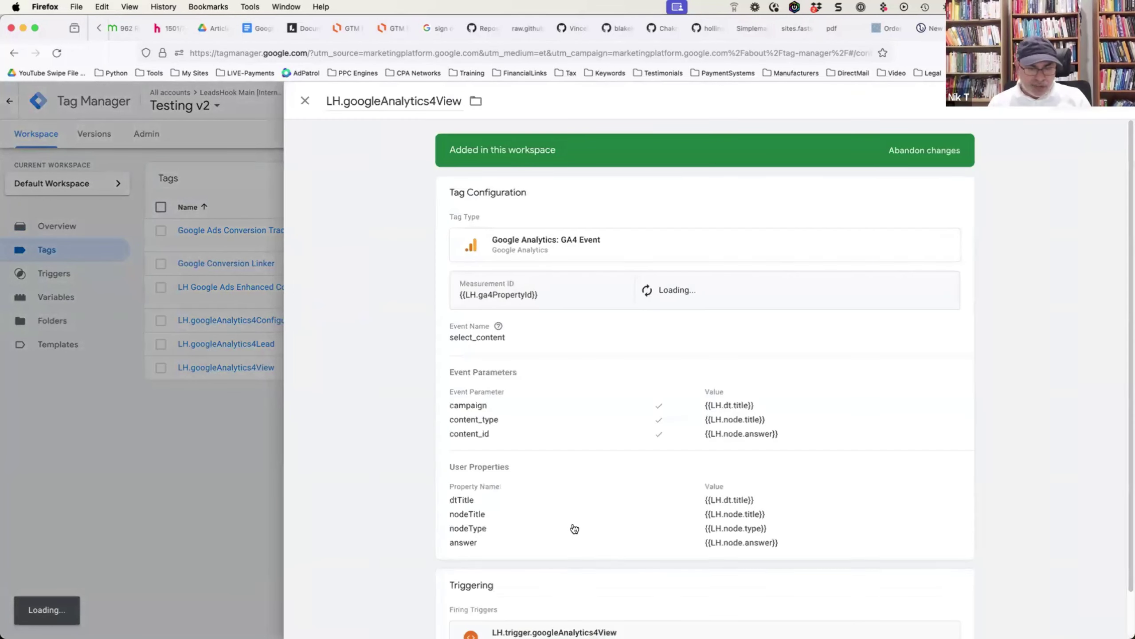
scroll(638, 504, "down", 2)
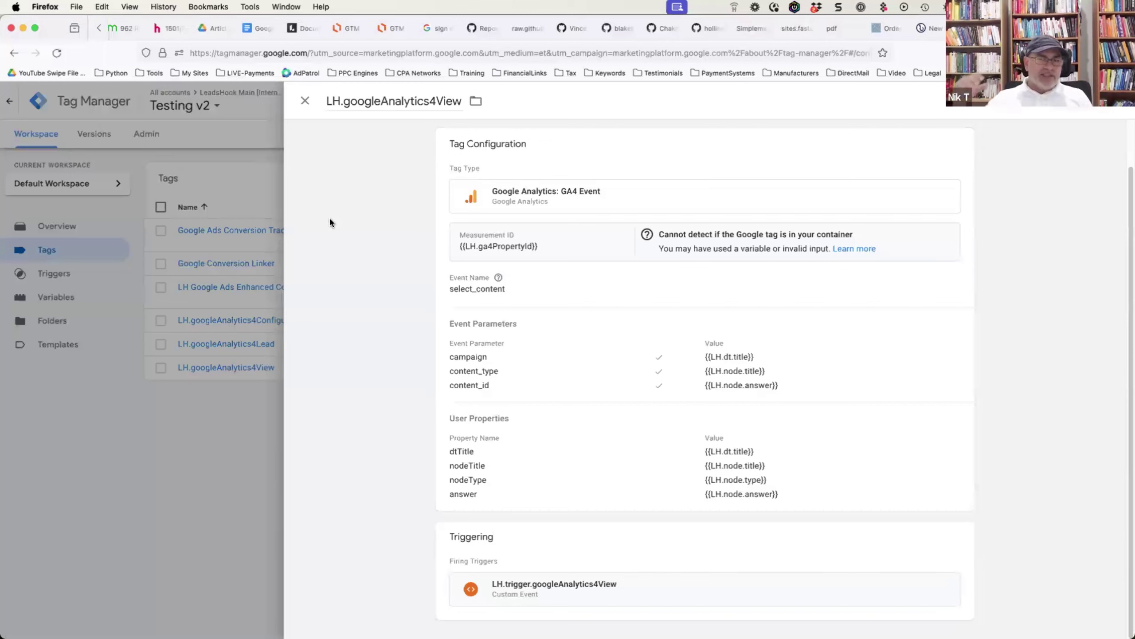
- Back in the builder in Chrome, close the GTM integration settings and save the start page with Google Analytics 4 View enabled on enter and exit
key("super+Tab")
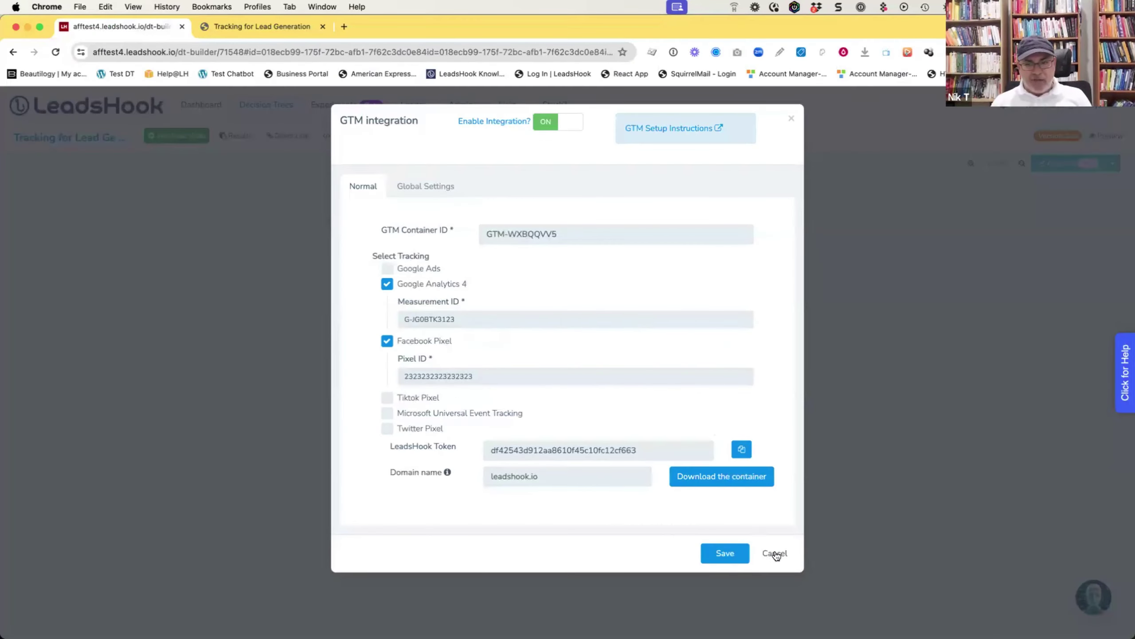
key("Escape")
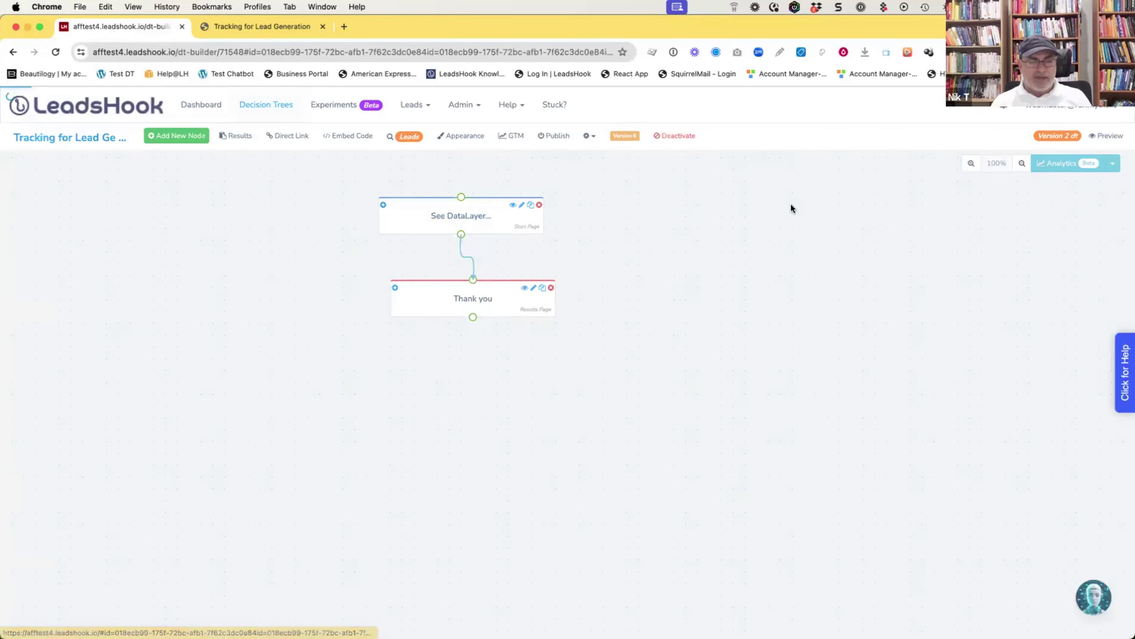
scroll(950, 361, "down", 5)
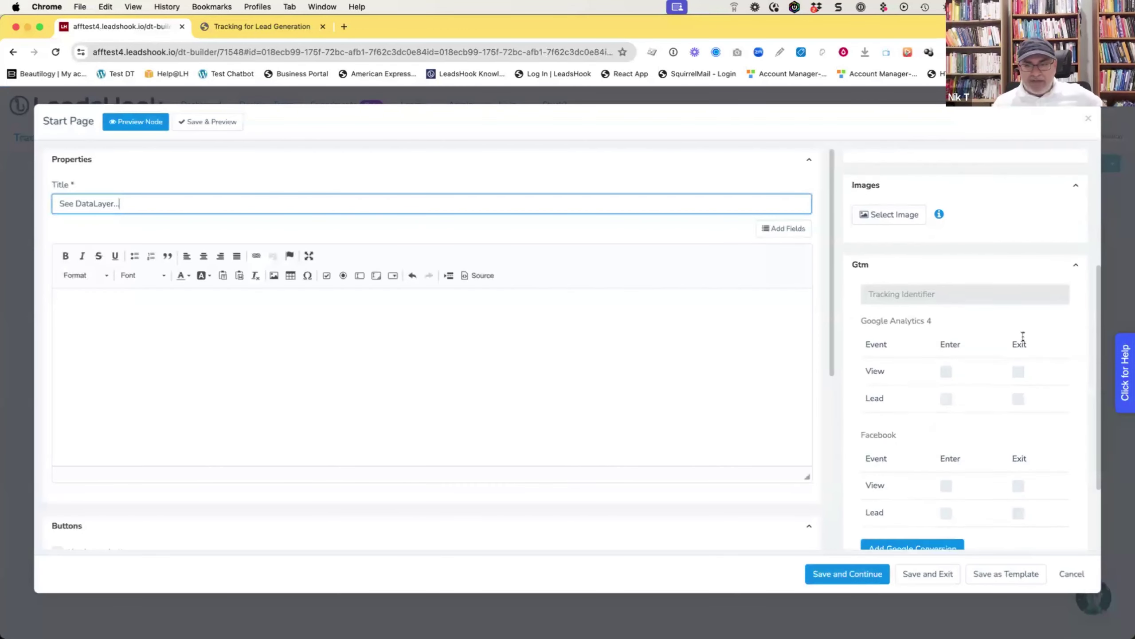
left_click(947, 357)
left_click(1017, 356)
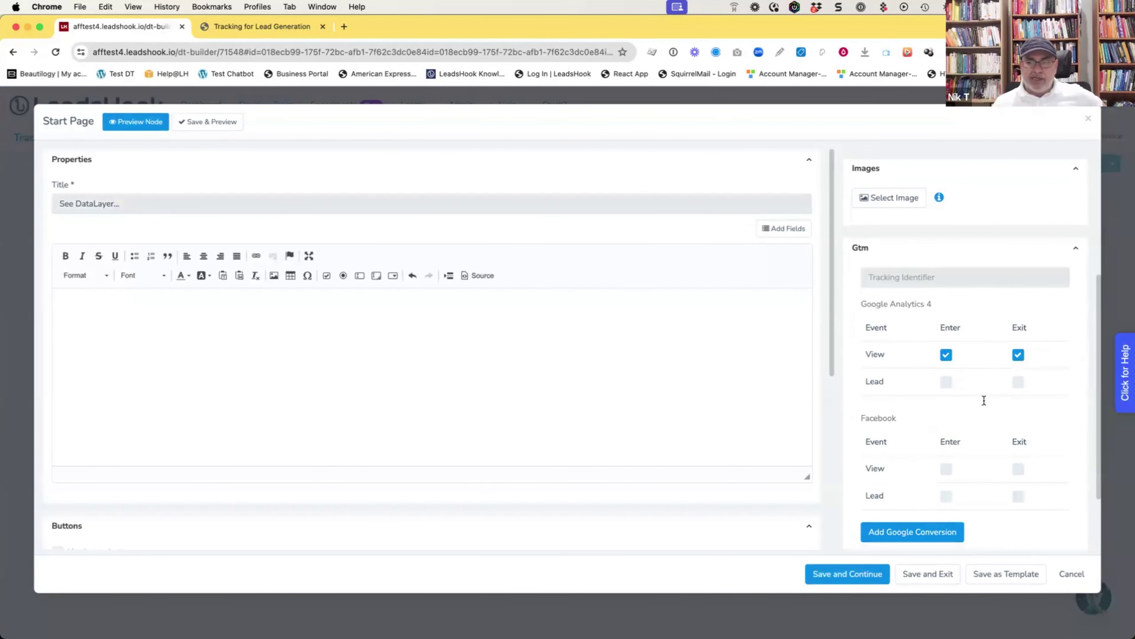
left_click(928, 574)
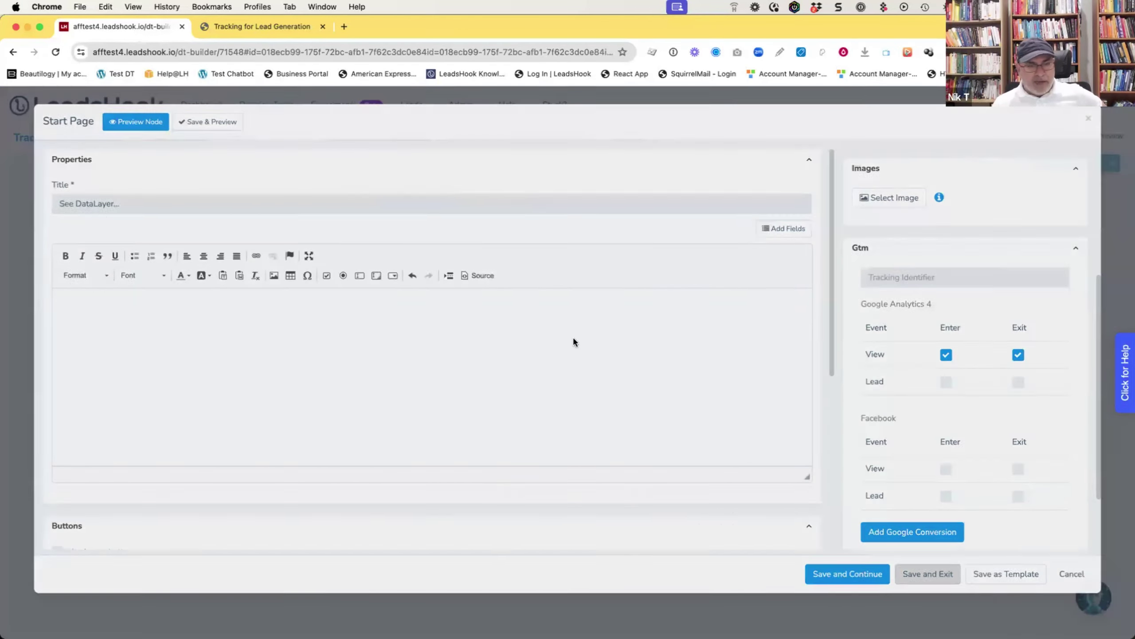
- Enable the Google Analytics 4 View event on enter and exit for the Thank you results page, and save it
double_click(467, 300)
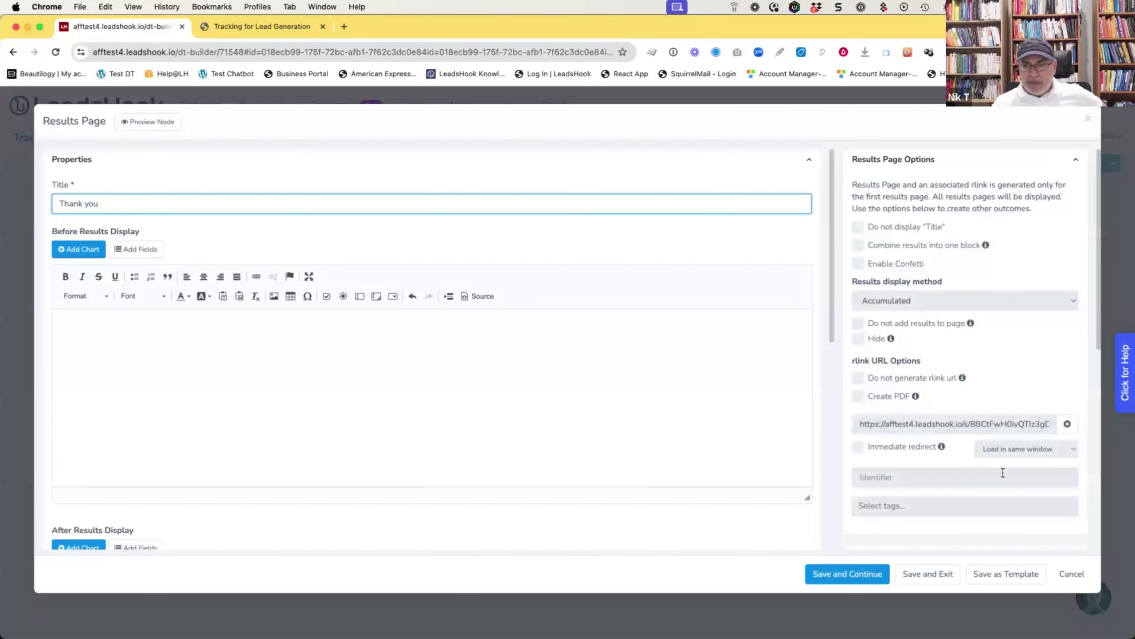
scroll(983, 447, "down", 5)
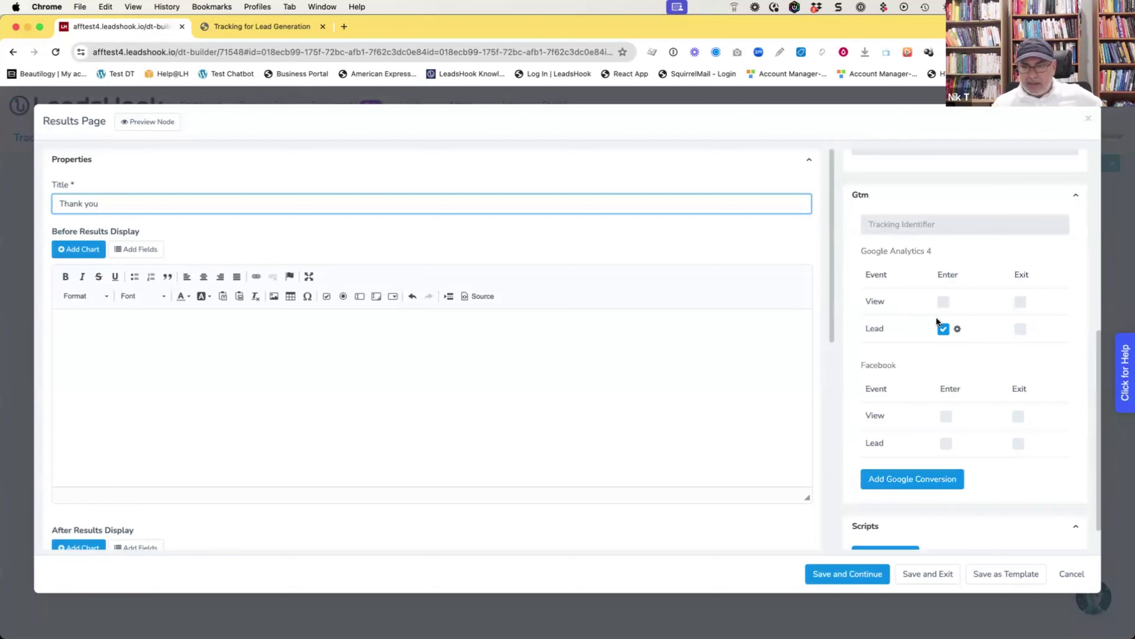
left_click(944, 302)
left_click(1020, 303)
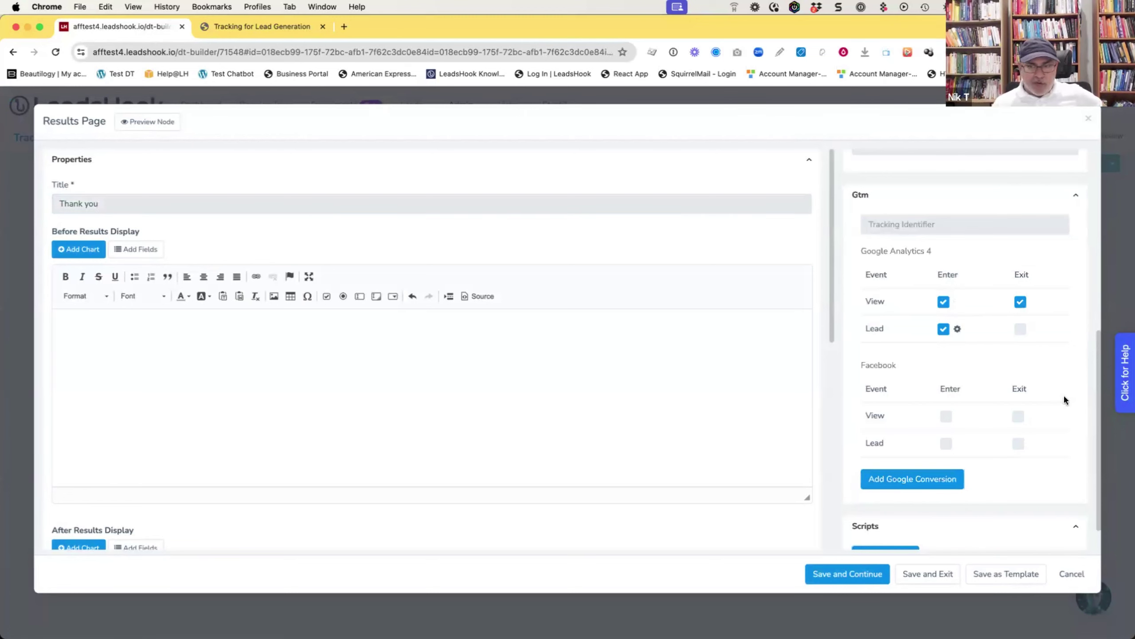
left_click(930, 575)
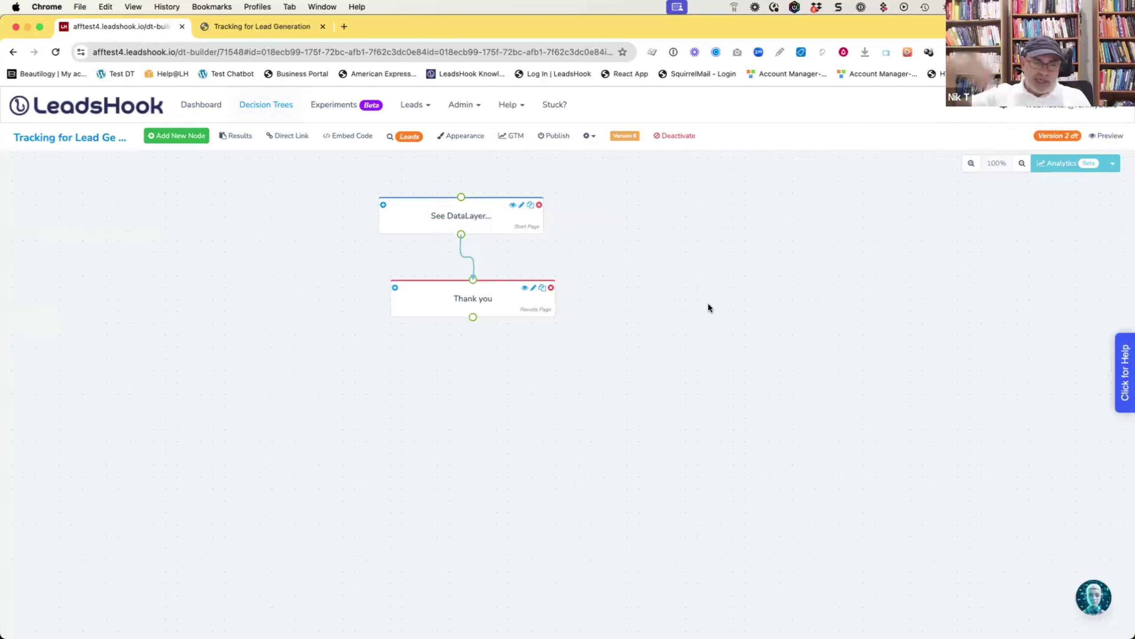
- In Tag Manager in Firefox, close the LH.googleAnalytics4View tag and start a new Custom HTML tag with the placeholder code TABOOLA
key("super+Tab")
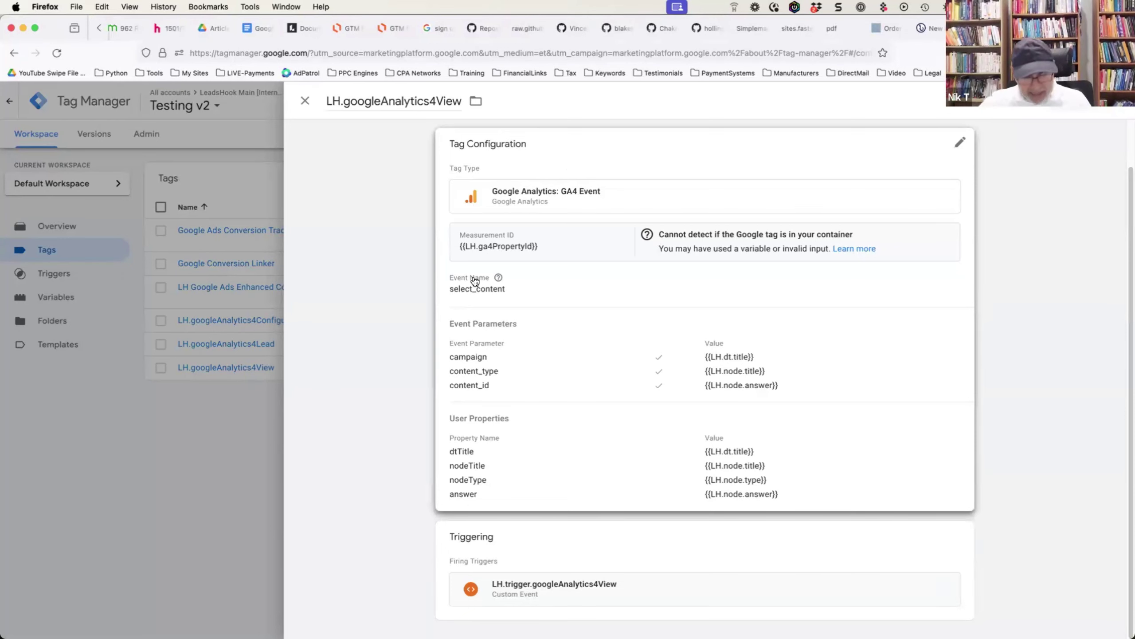
left_click(304, 101)
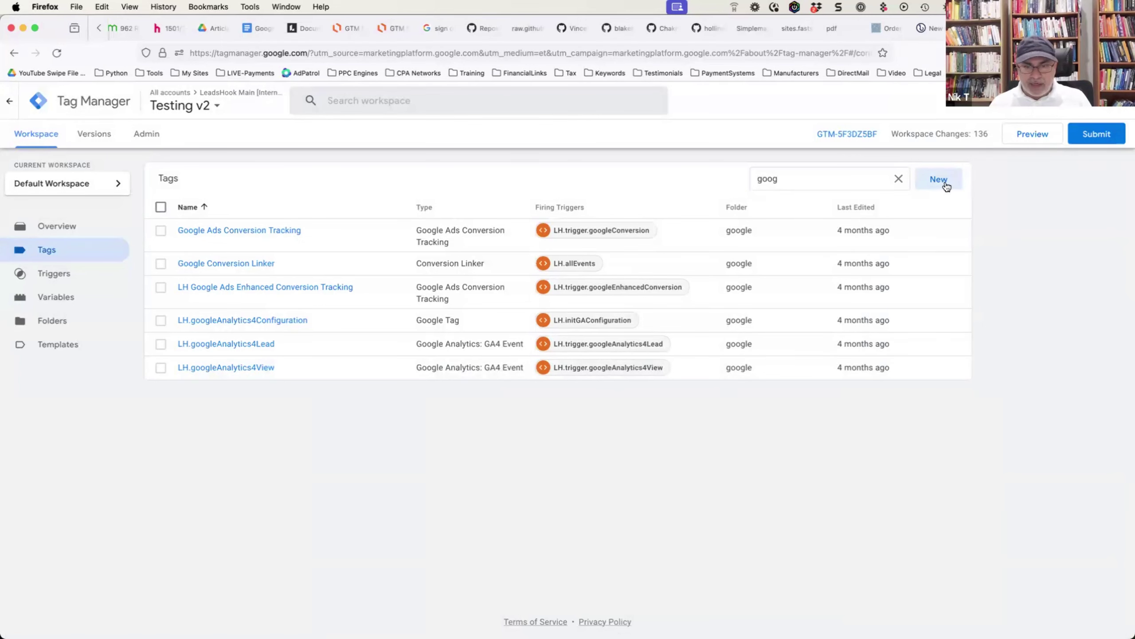
left_click(946, 185)
left_click(869, 198)
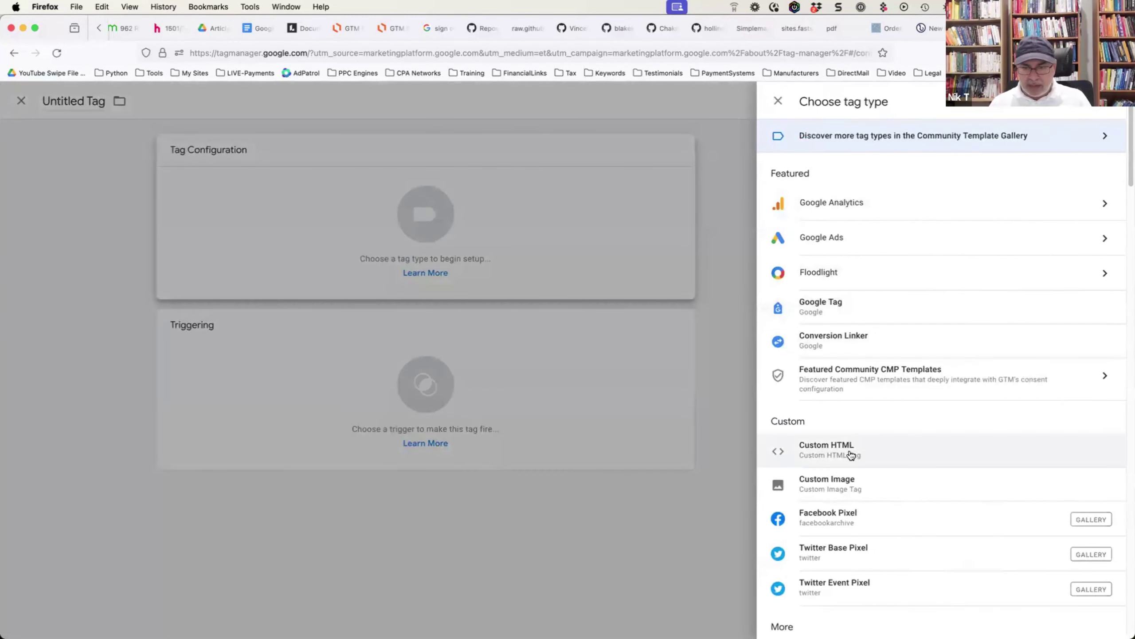
left_click(851, 455)
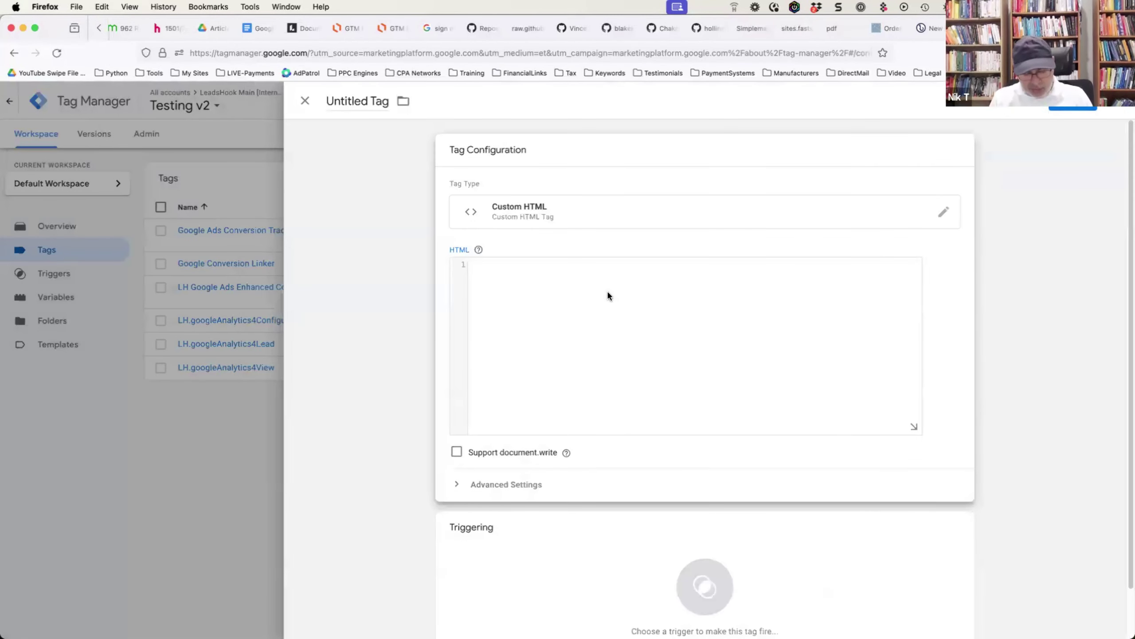
left_click(608, 295)
type("TAB")
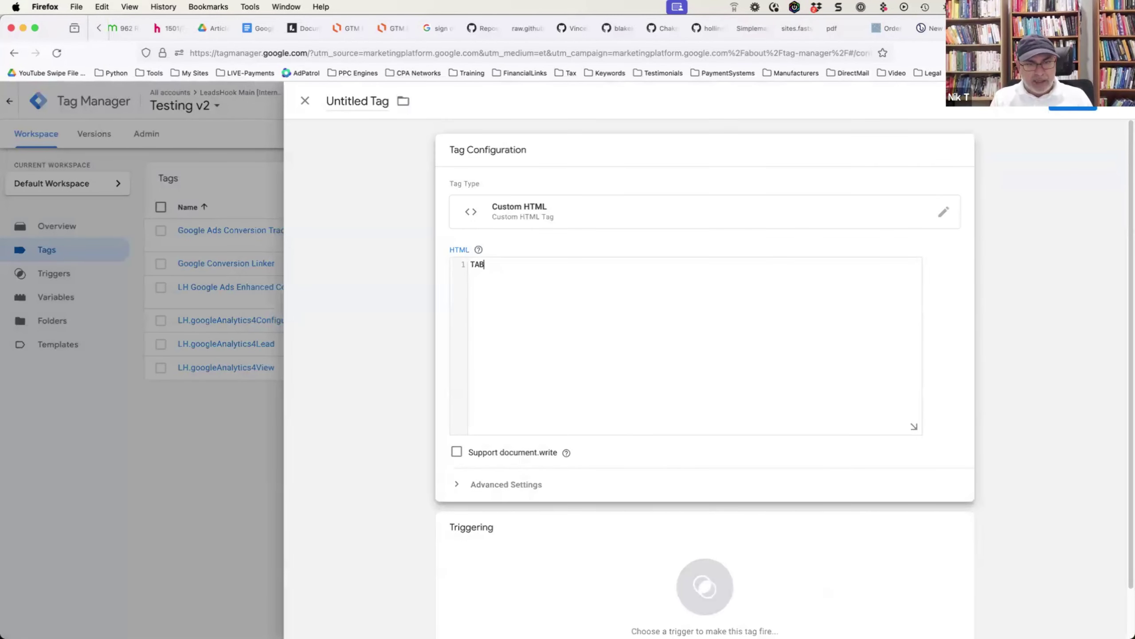
type("OOLA")
- Filter the triggers by "google" and assign LH.trigger.googleAnalytics4View as the TABOOLA tag's firing trigger
left_click(838, 552)
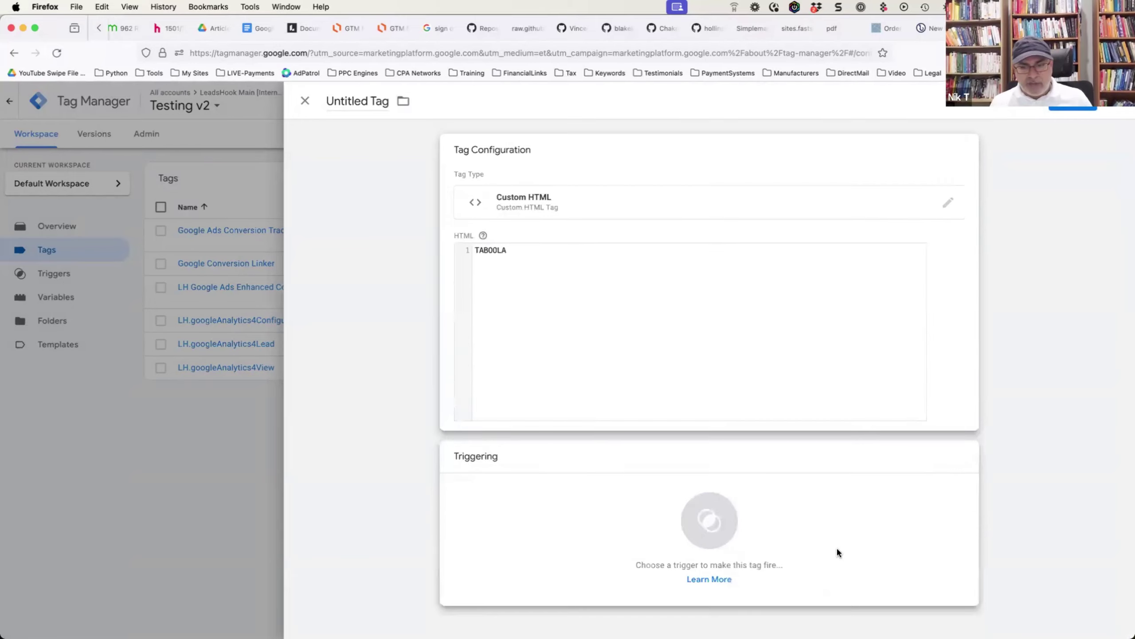
left_click(838, 553)
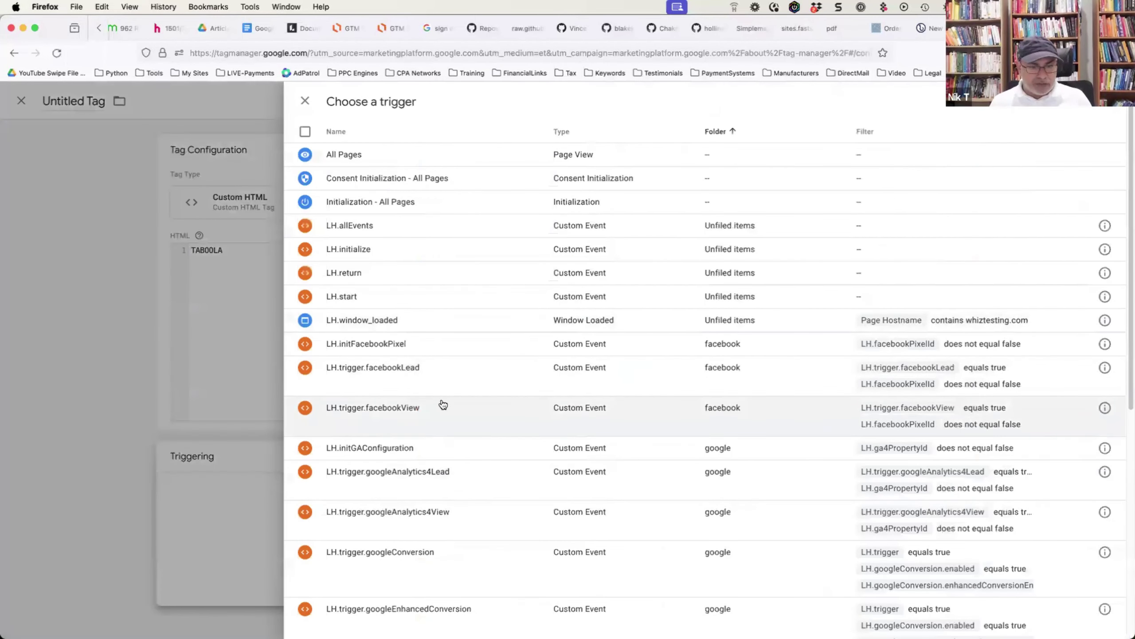
type("g")
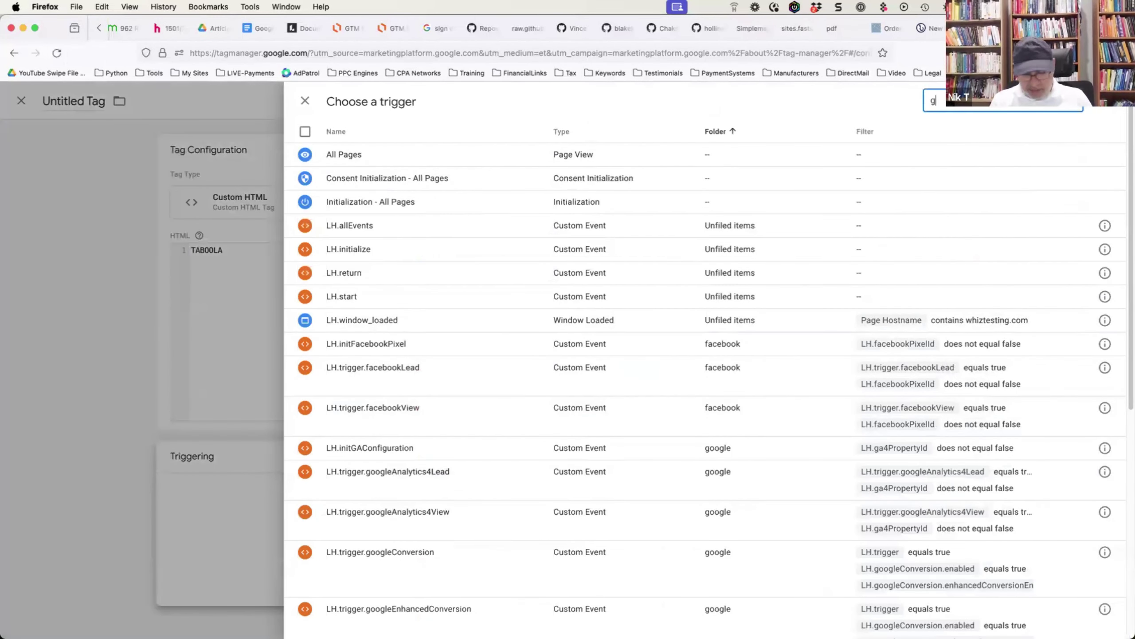
type("oogle")
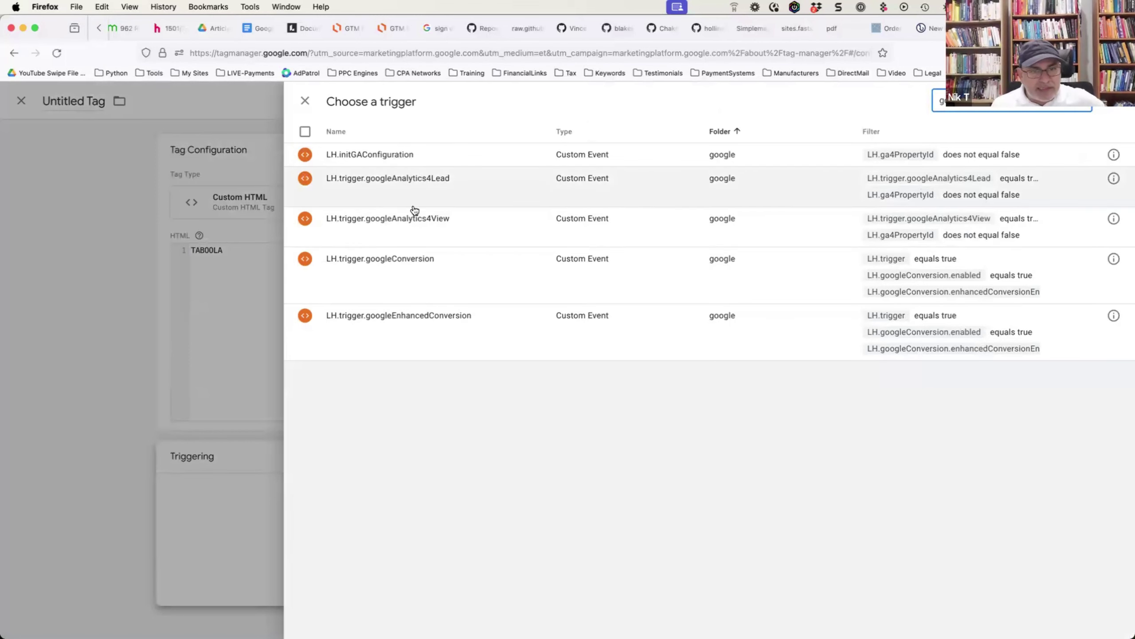
left_click(414, 226)
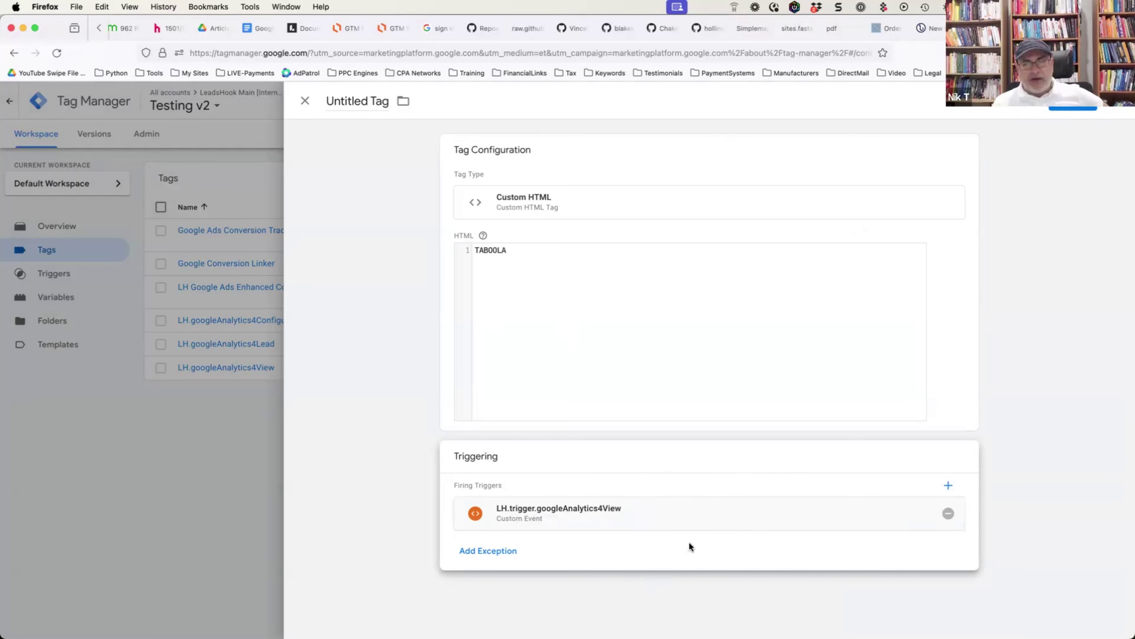
- Look at the decision tree in Chrome, return to Tag Manager, and discard the unsaved TABOOLA tag
key("super+Tab")
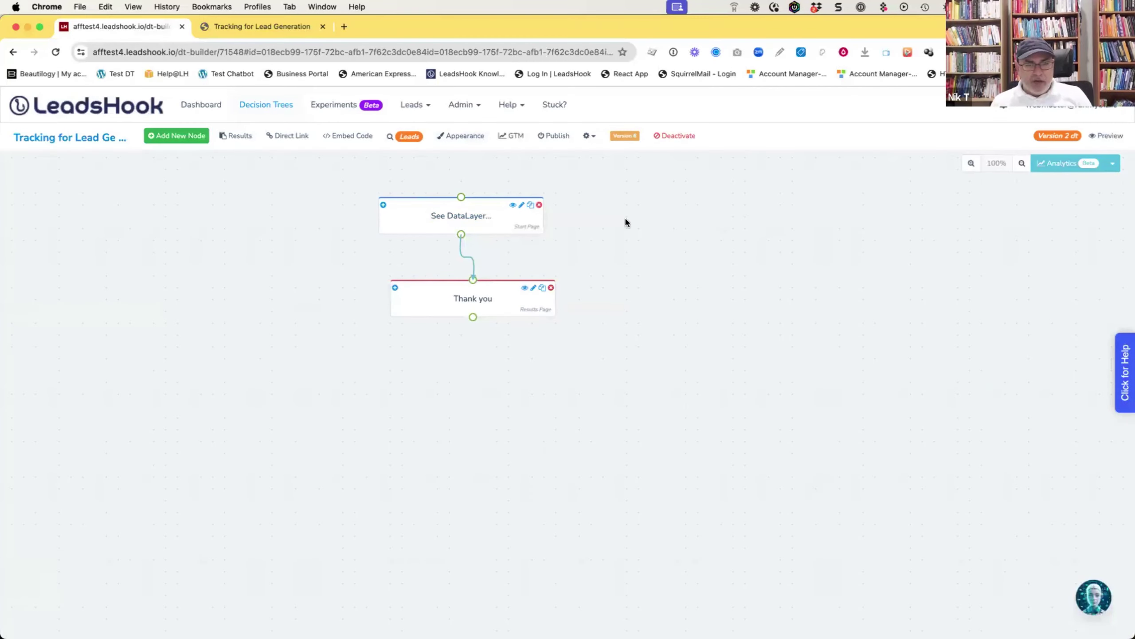
key("super+Tab")
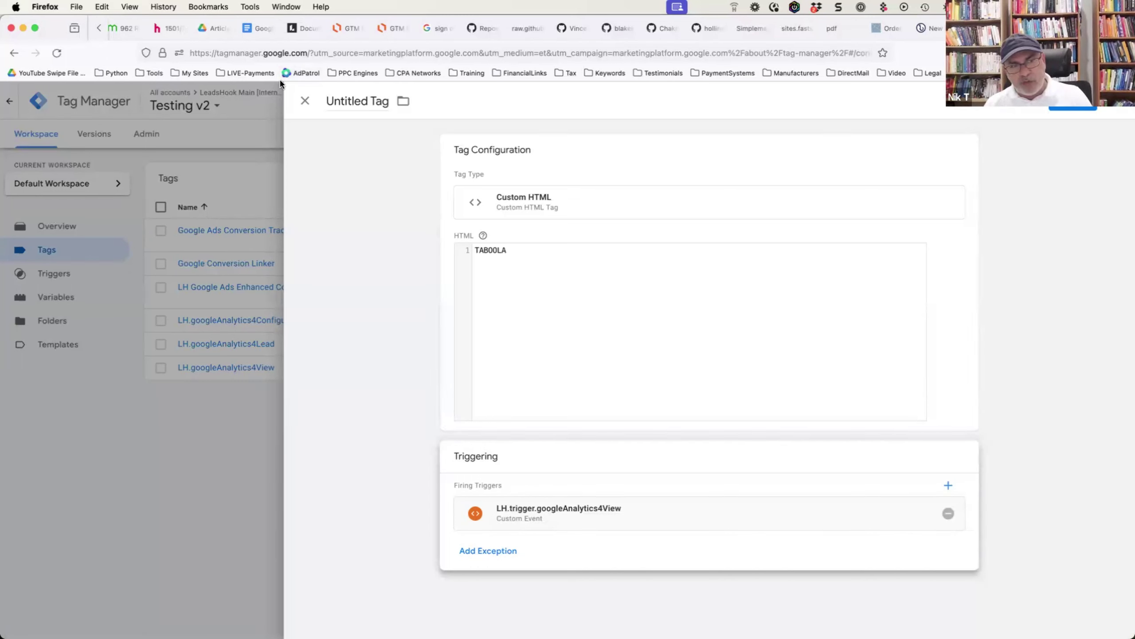
left_click(303, 102)
left_click(678, 244)
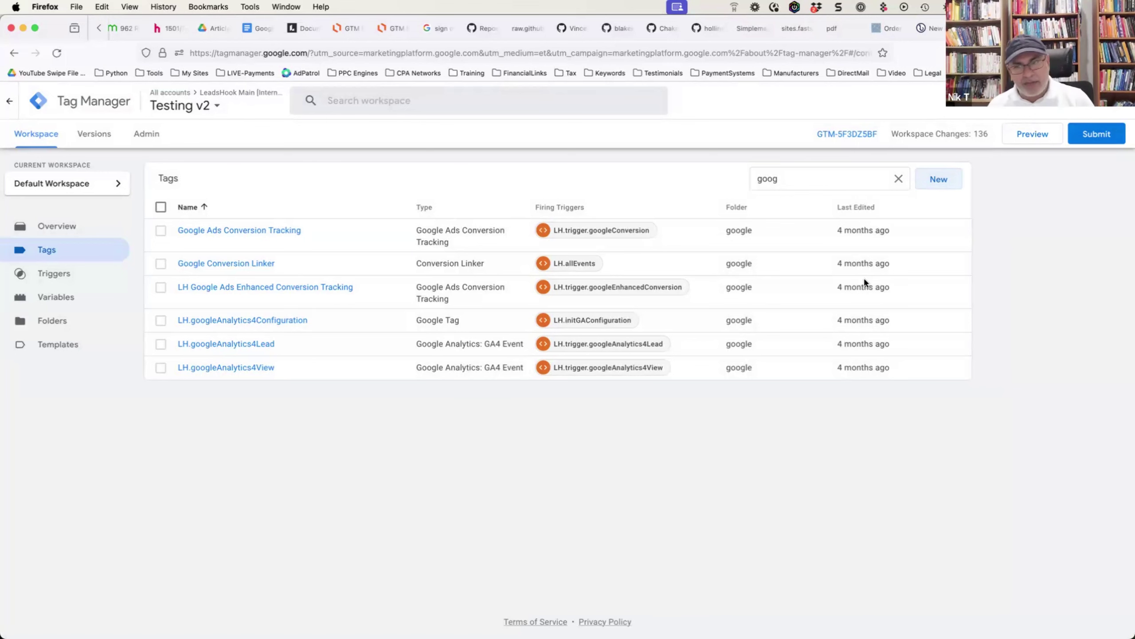
left_click(939, 180)
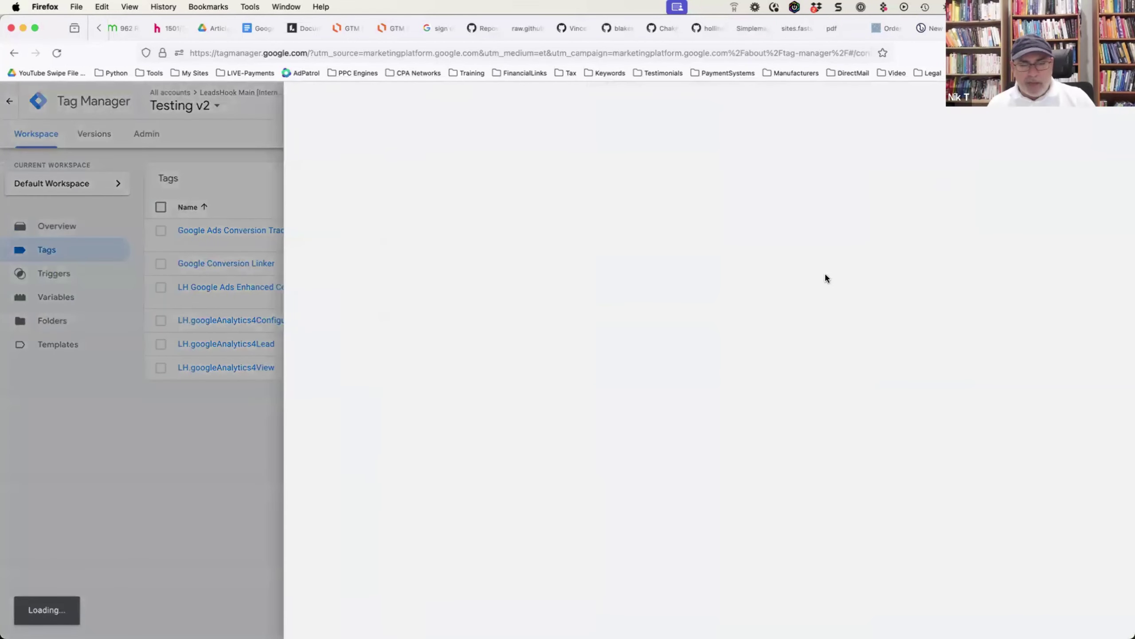
left_click(851, 238)
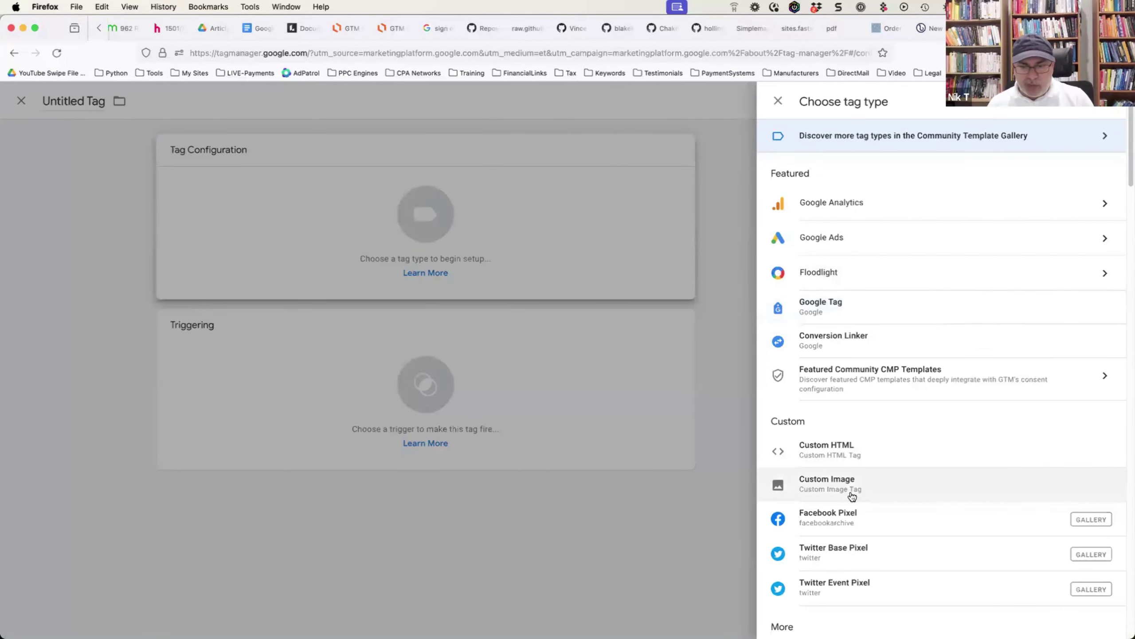
left_click(853, 485)
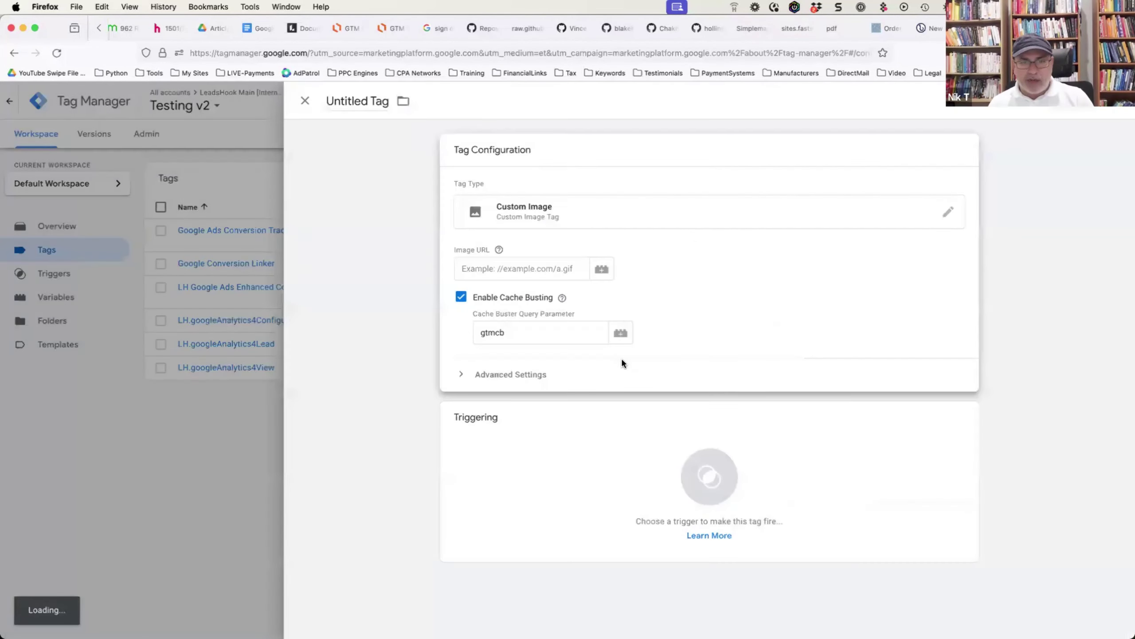
left_click(304, 100)
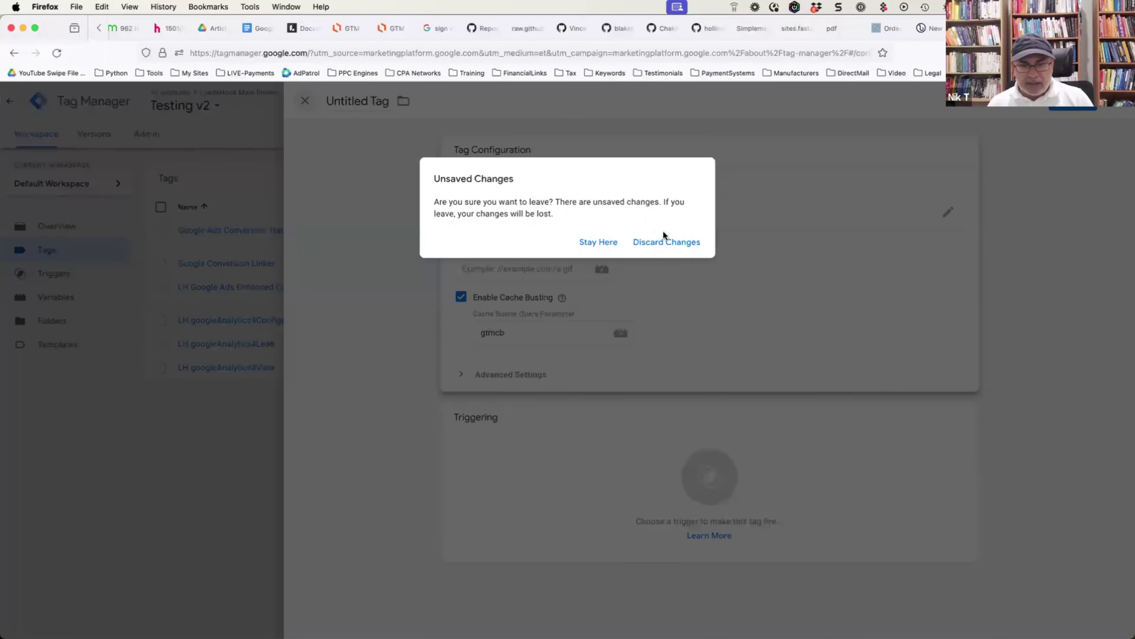
left_click(666, 242)
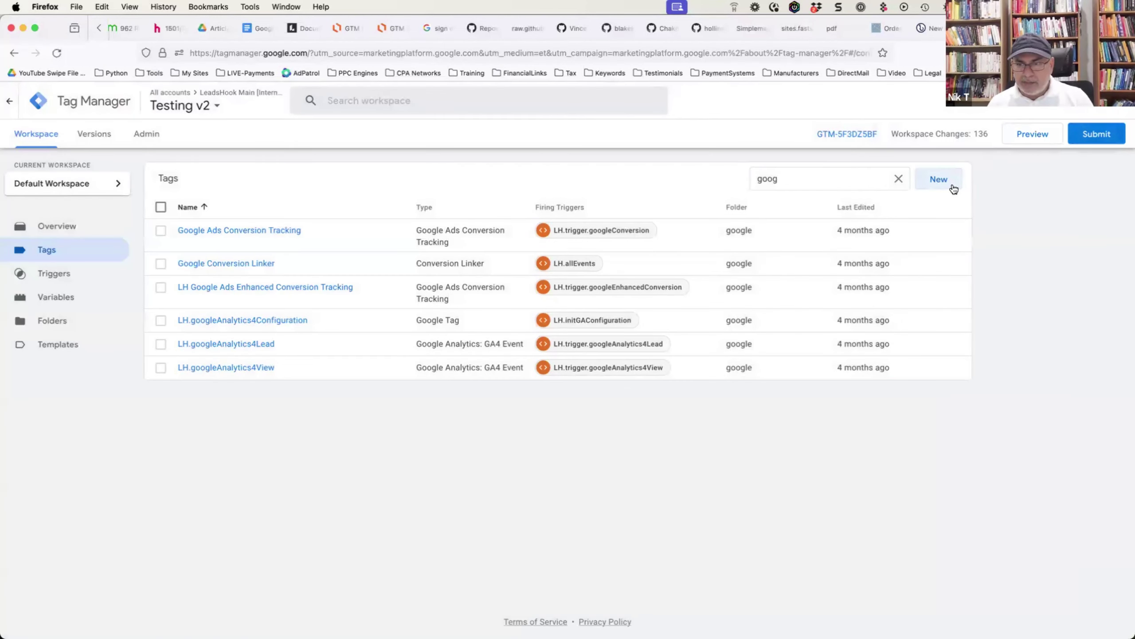
- Create a new Custom HTML tag with LH.trigger.facebookView as its firing trigger
left_click(951, 185)
left_click(867, 216)
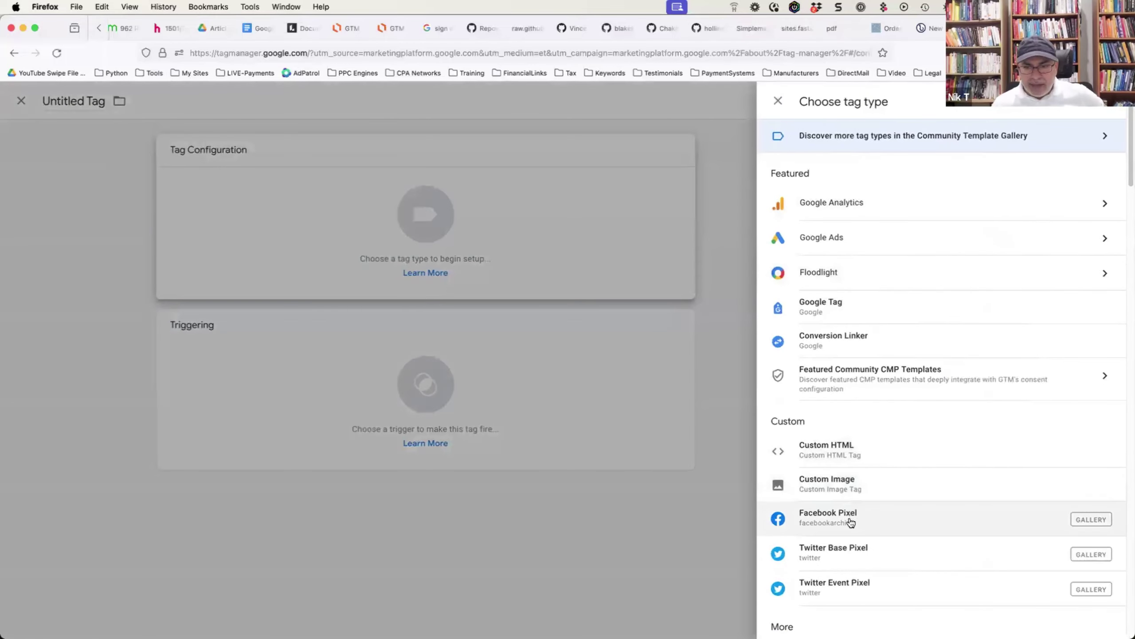
left_click(852, 450)
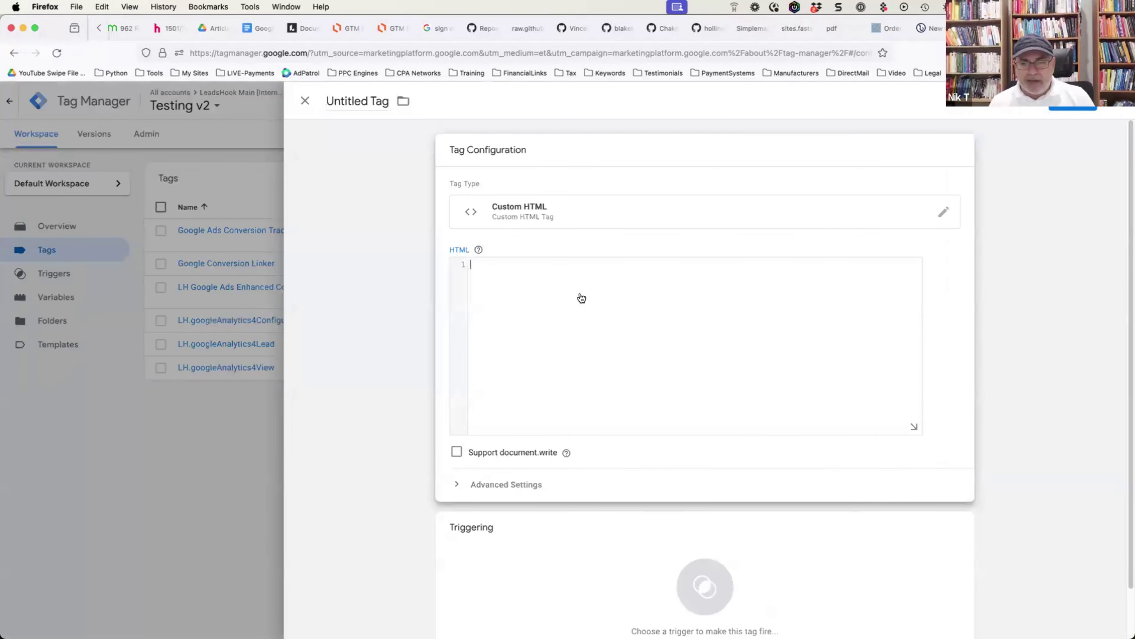
left_click(760, 601)
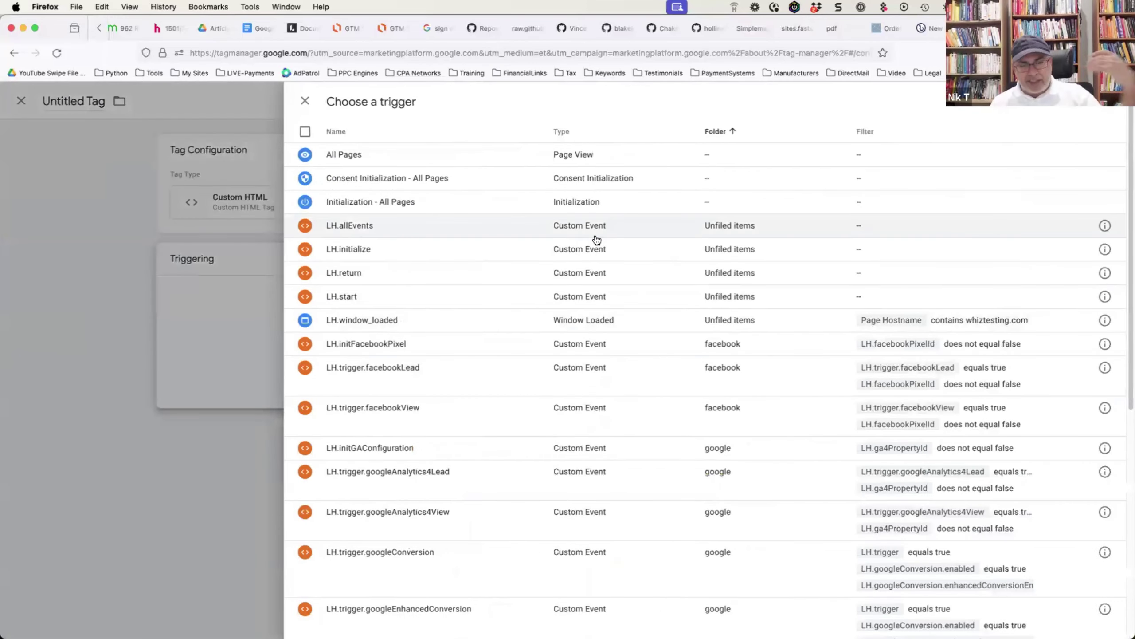
left_click(423, 427)
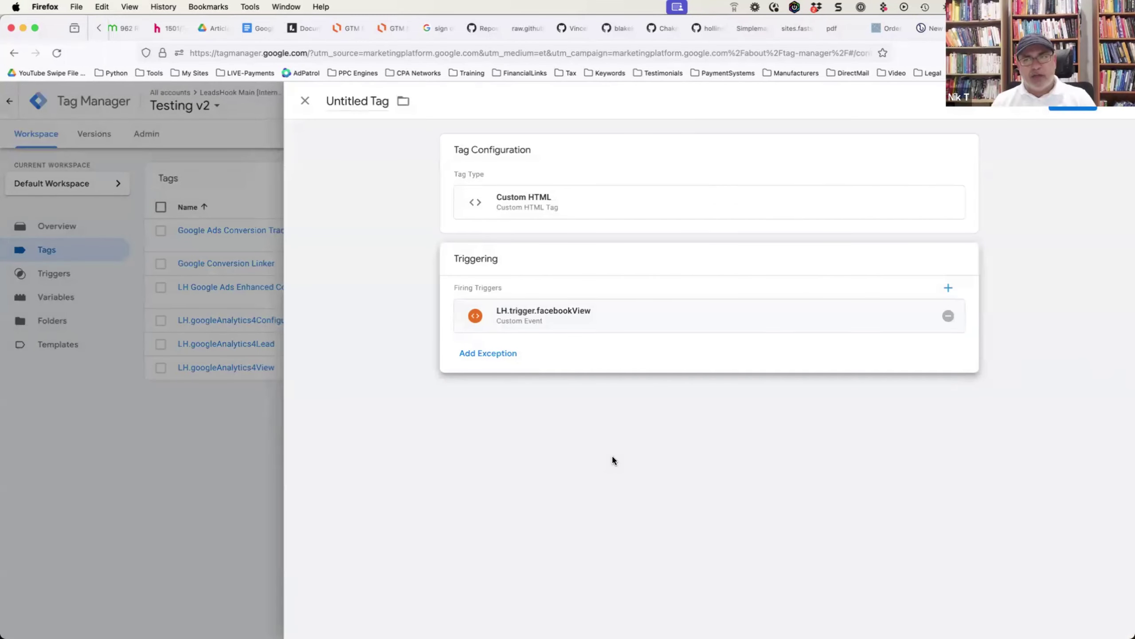
- In Chrome, enable the Facebook View event on enter and exit for the See DataLayer start page, and discard the changes
key("super+Tab")
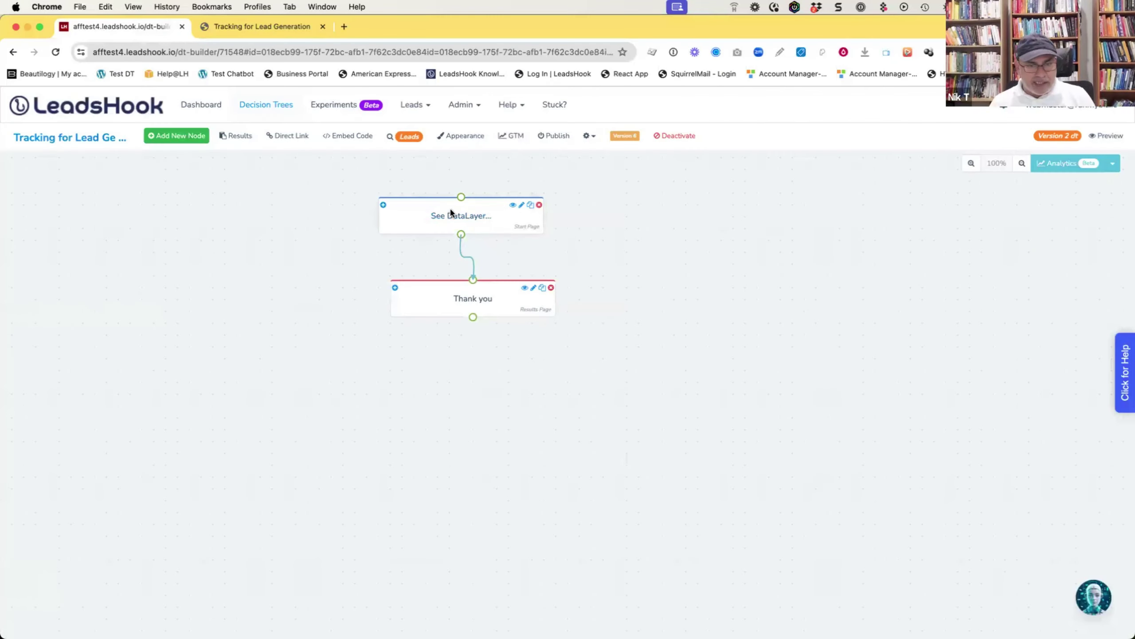
left_click(489, 216)
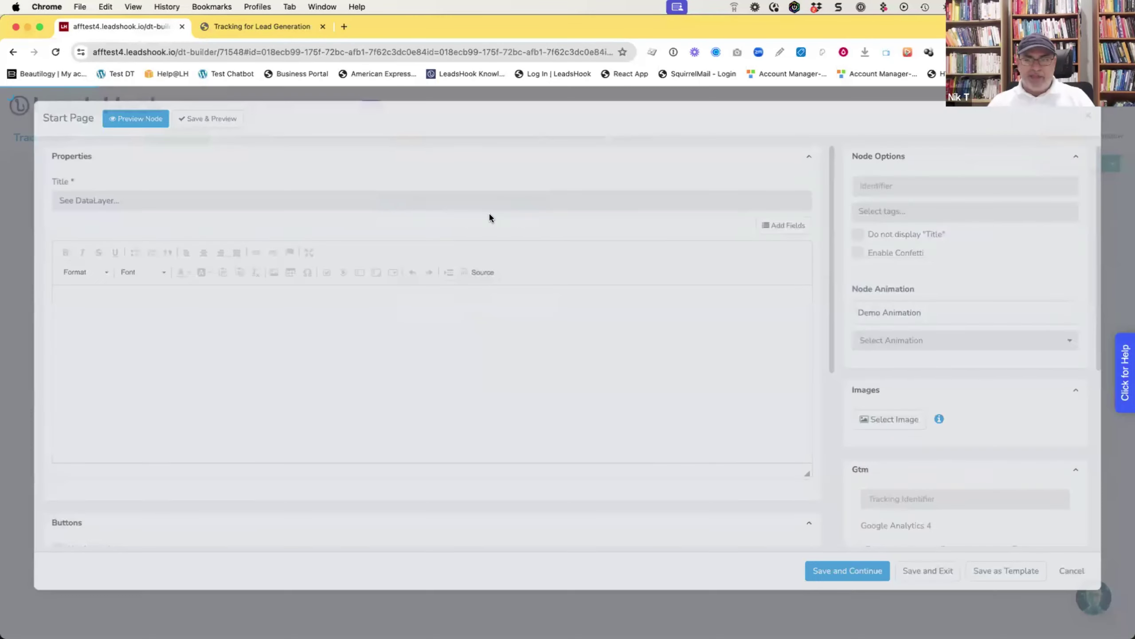
scroll(954, 327, "down", 7)
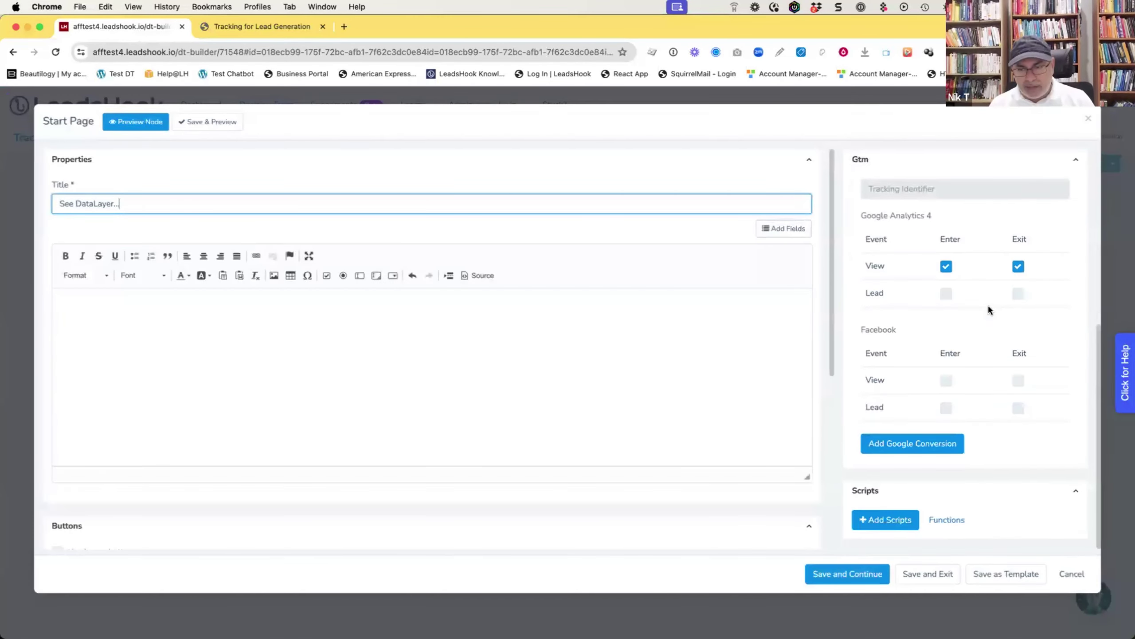
left_click(947, 382)
left_click(1017, 380)
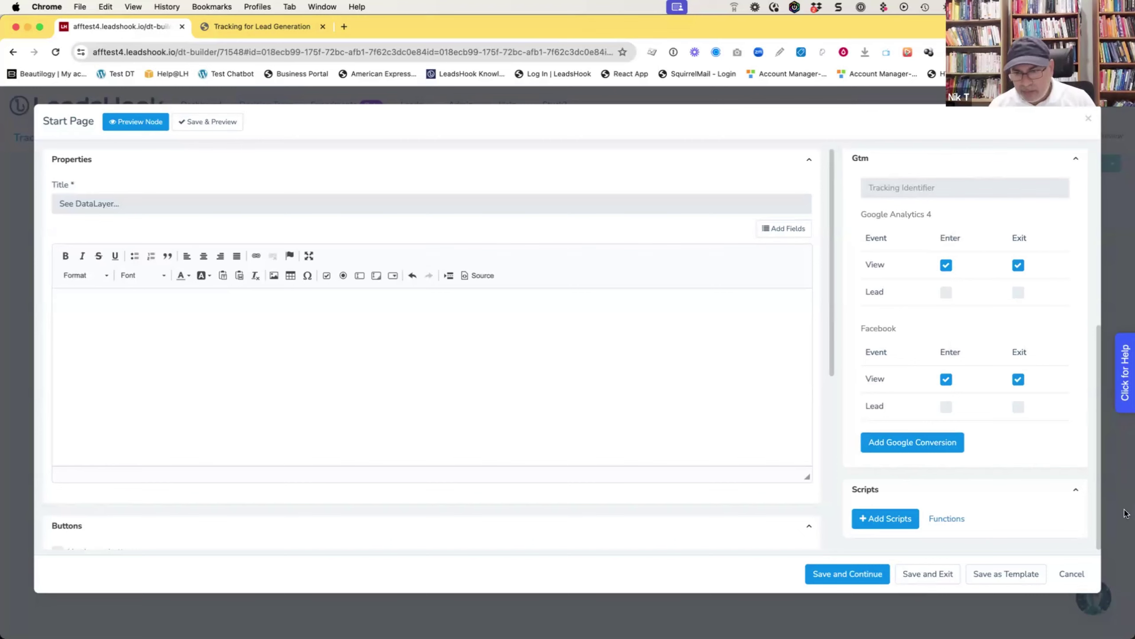
left_click(1070, 573)
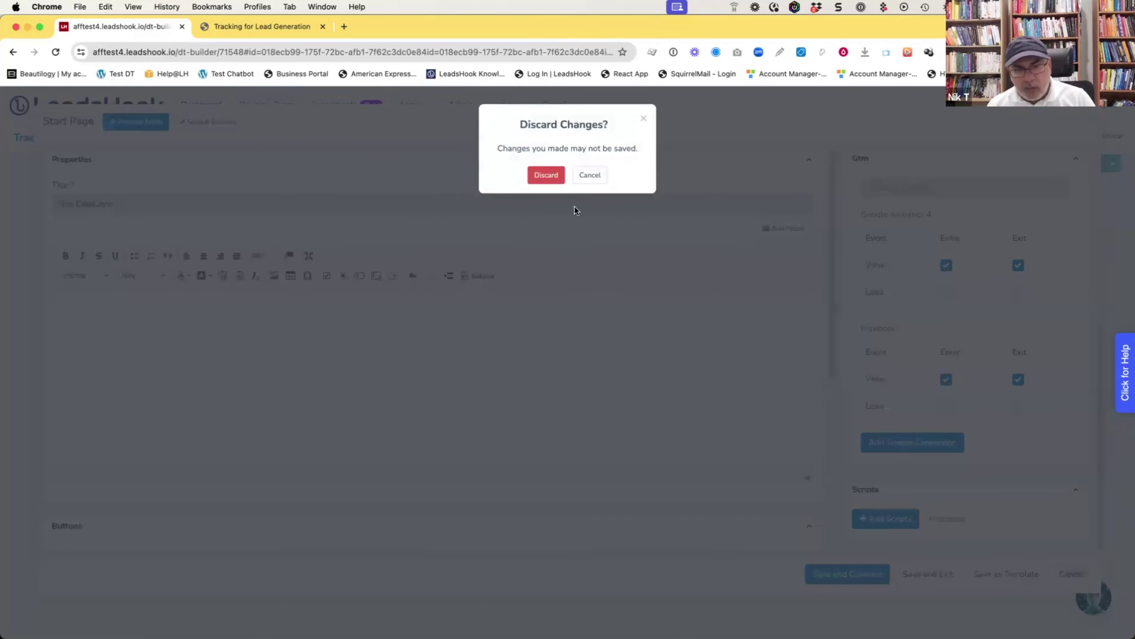
left_click(547, 175)
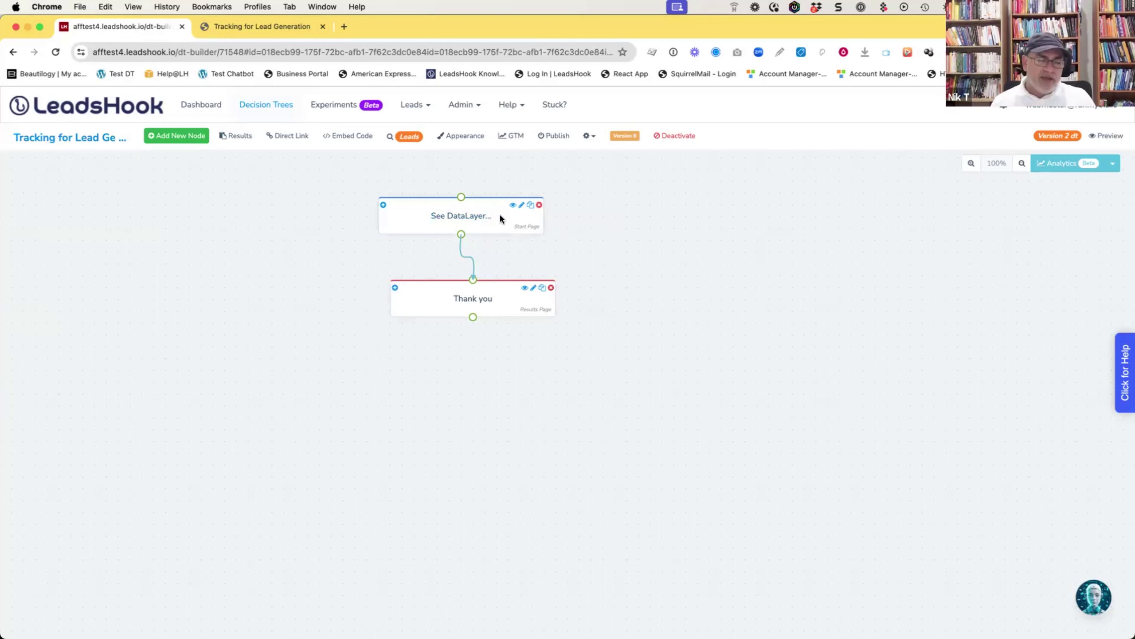
- Check the event times in the preview's console, search Google for "apoch time" in a new tab, and open Epoch Converter
left_click(271, 27)
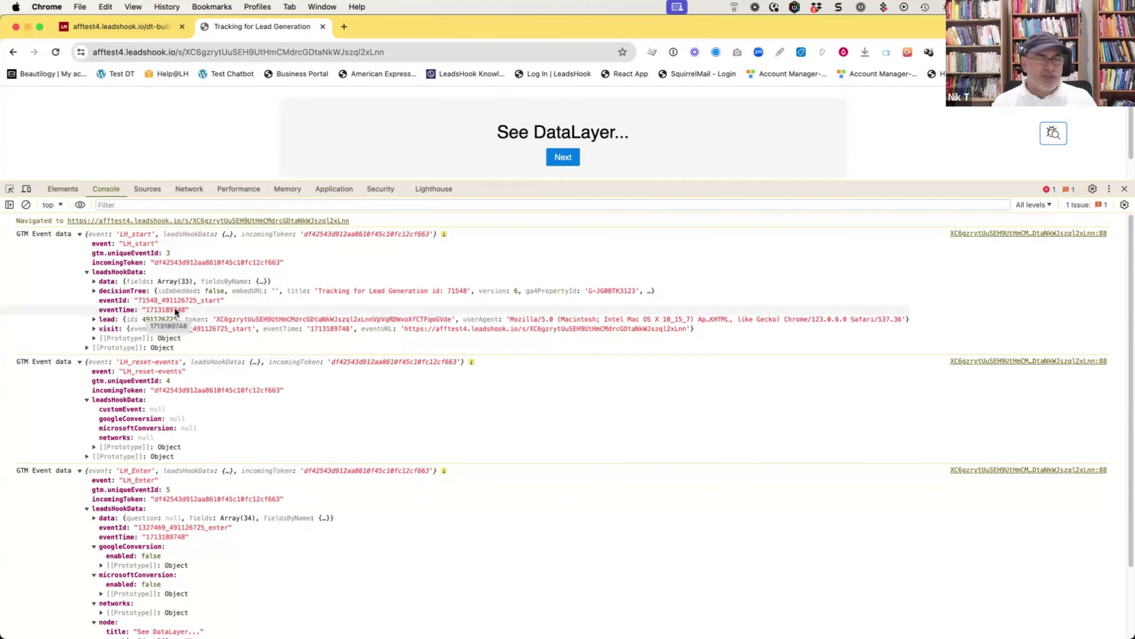
left_click(339, 26)
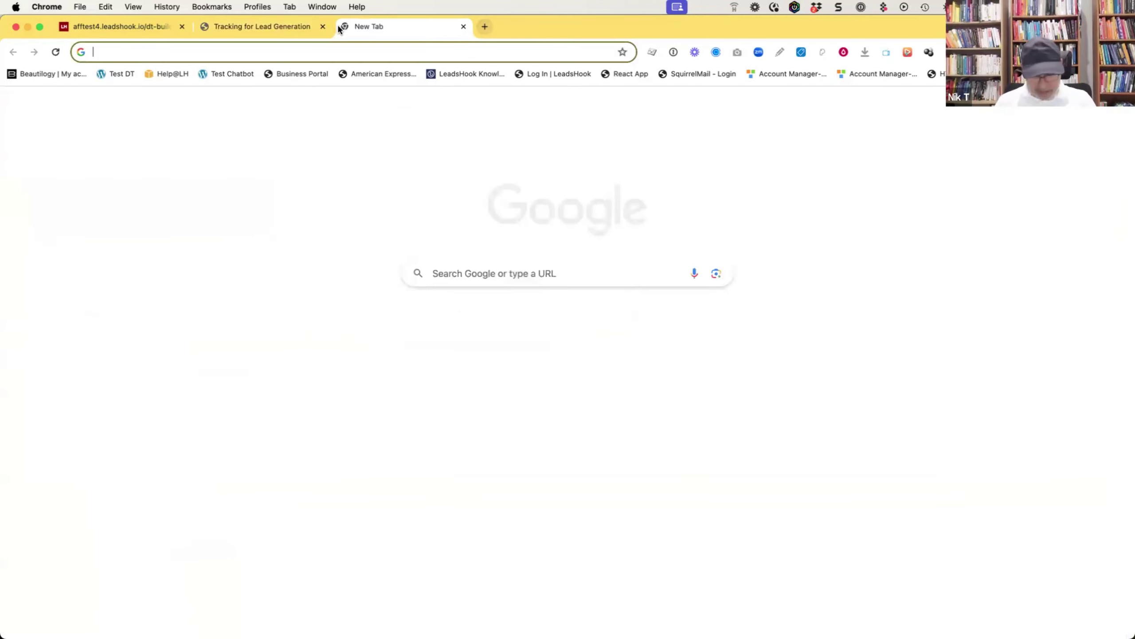
type("apock")
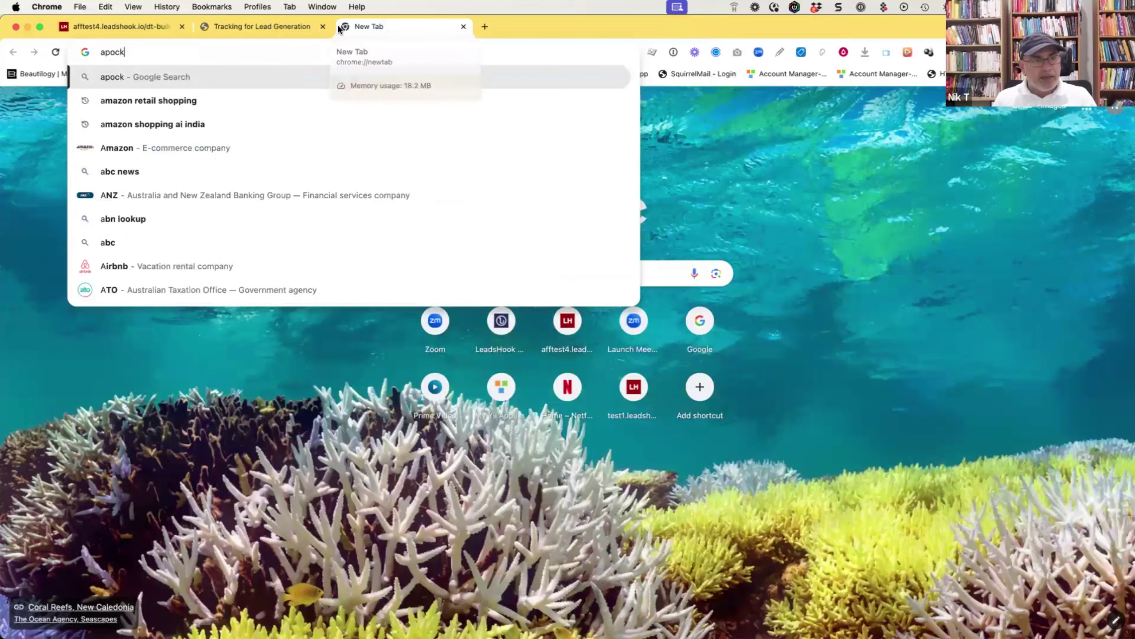
key("BackSpace")
type("h time")
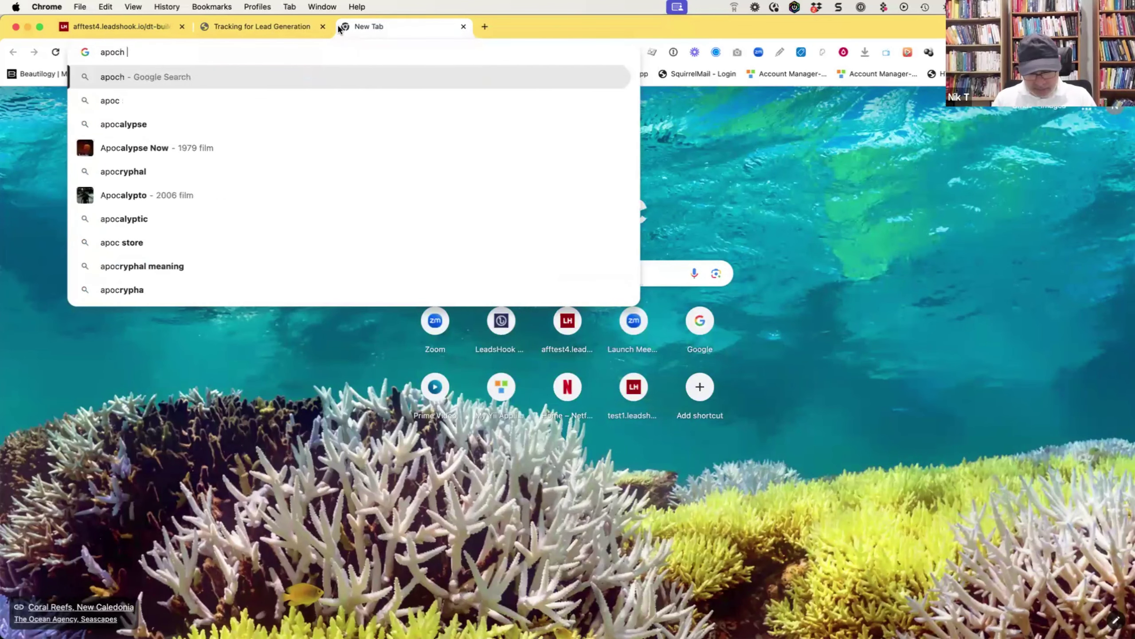
key("Return")
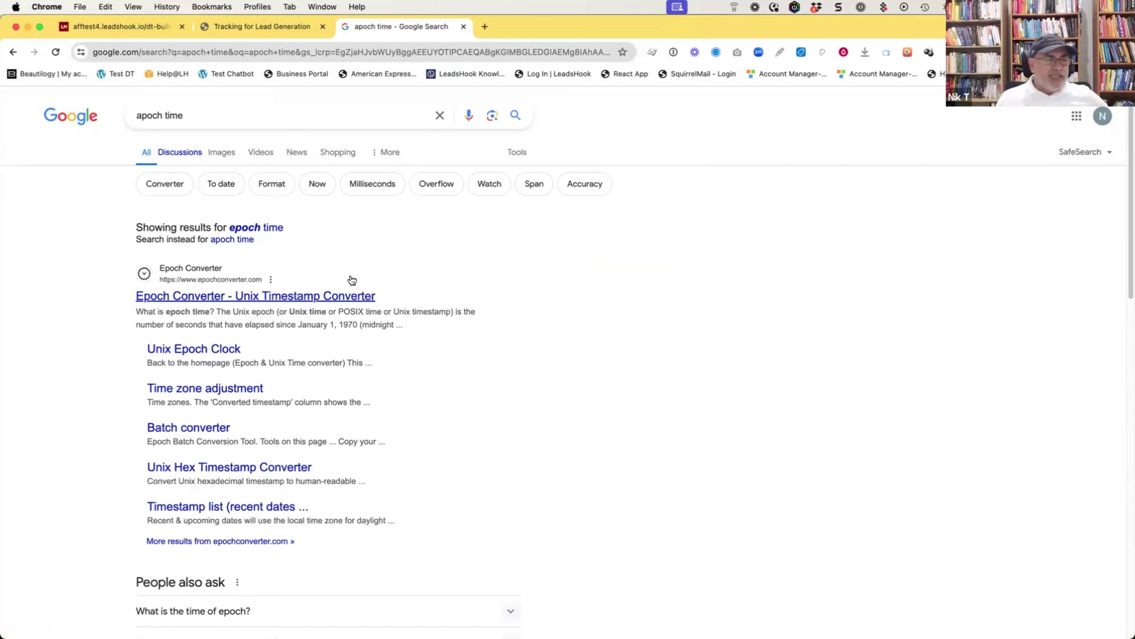
left_click(272, 296)
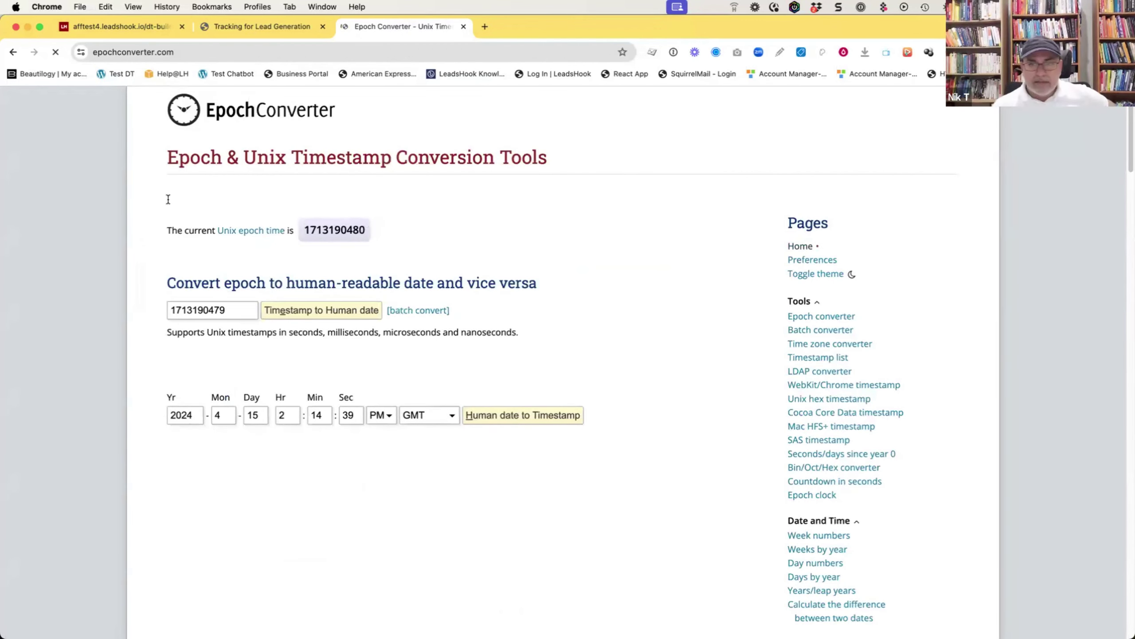
- Convert the prefilled timestamp to a human-readable date, and revisit the event times in the preview's console and the decision tree
double_click(234, 307)
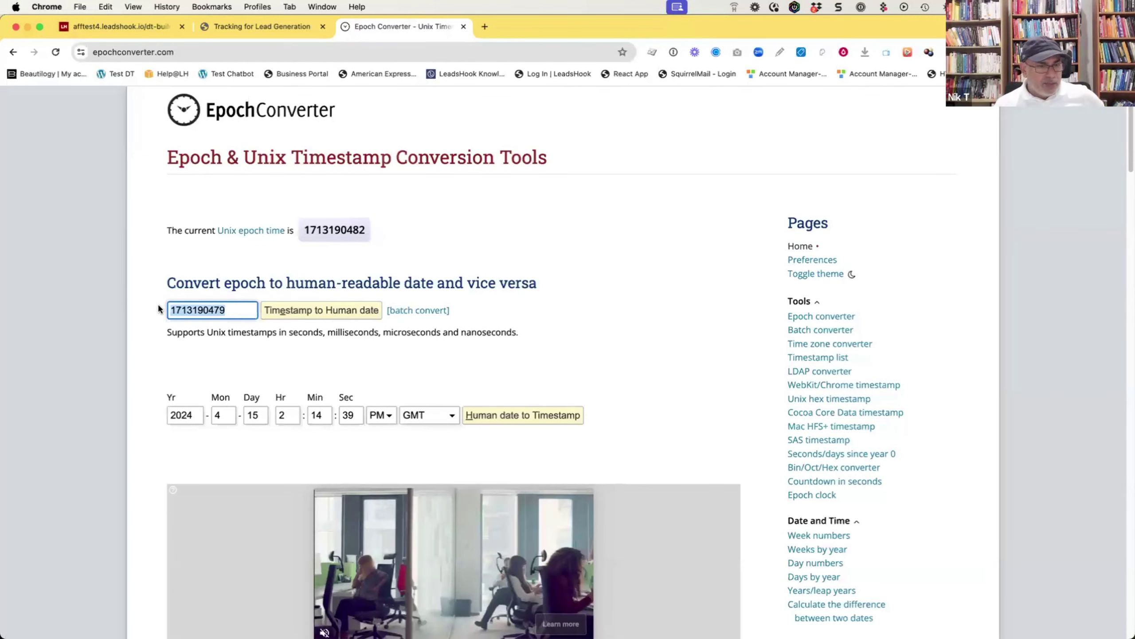
left_click(349, 312)
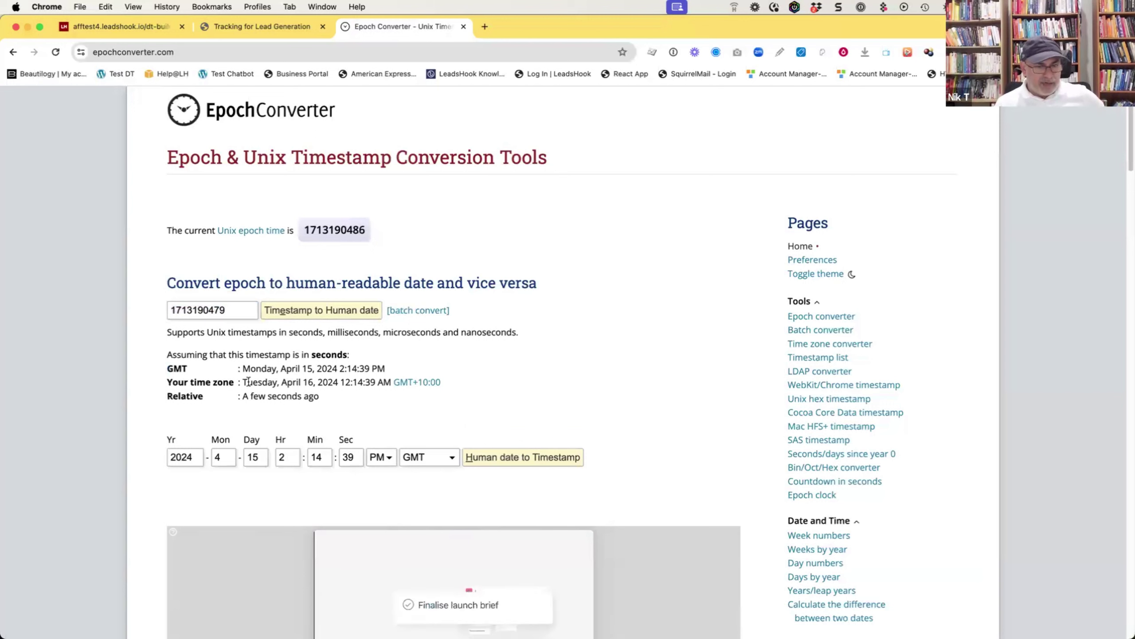
left_click_drag(247, 382, 422, 382)
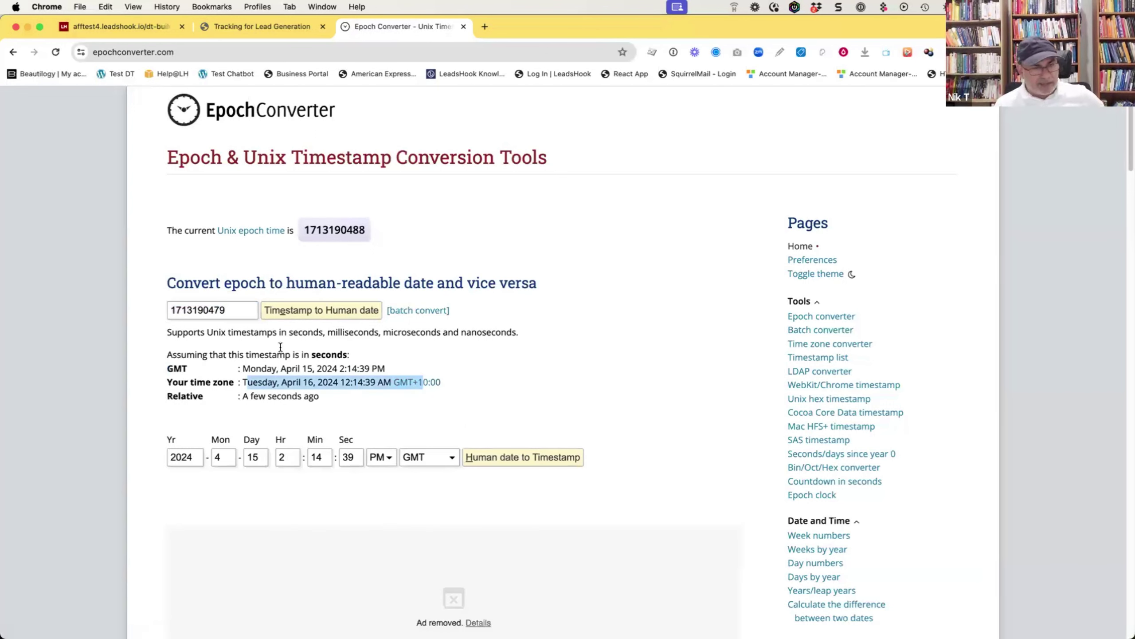
left_click(219, 309)
double_click(219, 309)
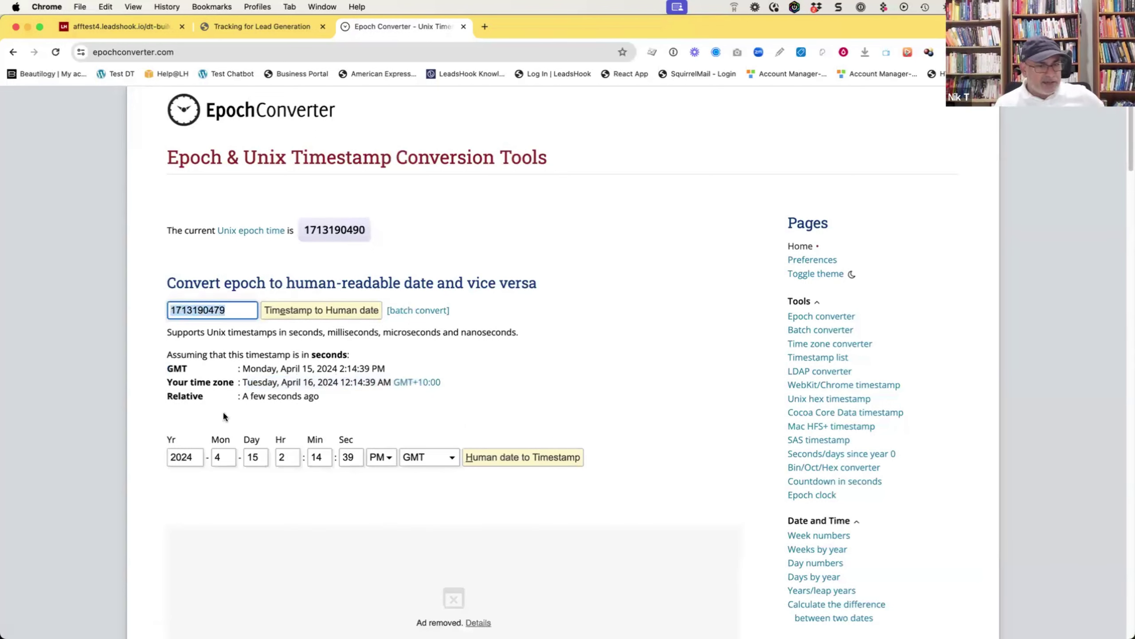
left_click(267, 25)
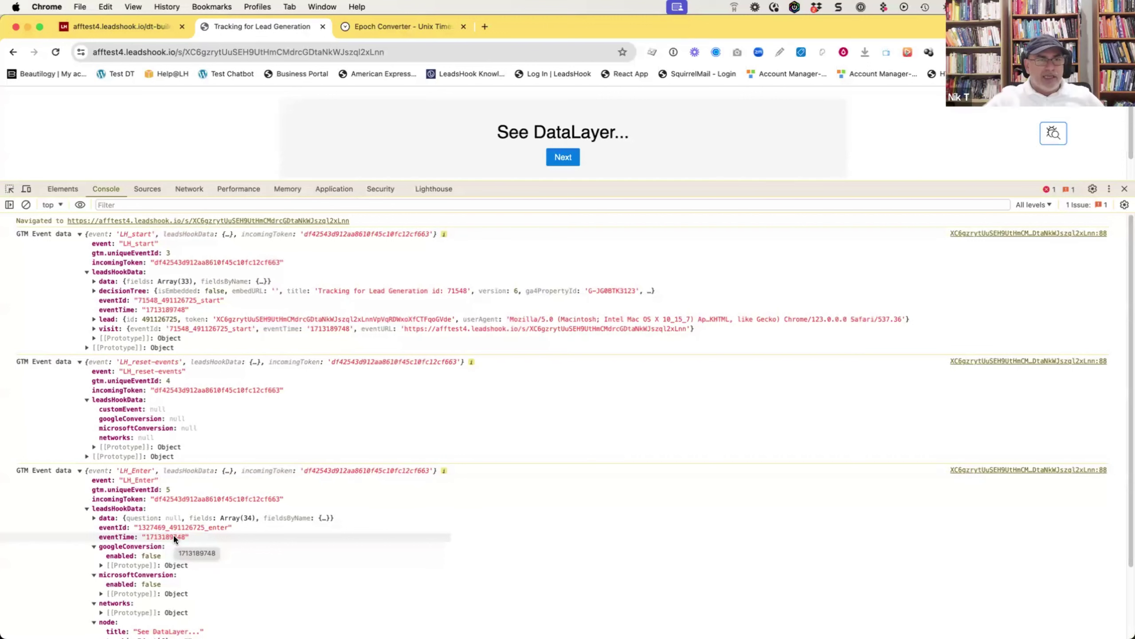
left_click(92, 29)
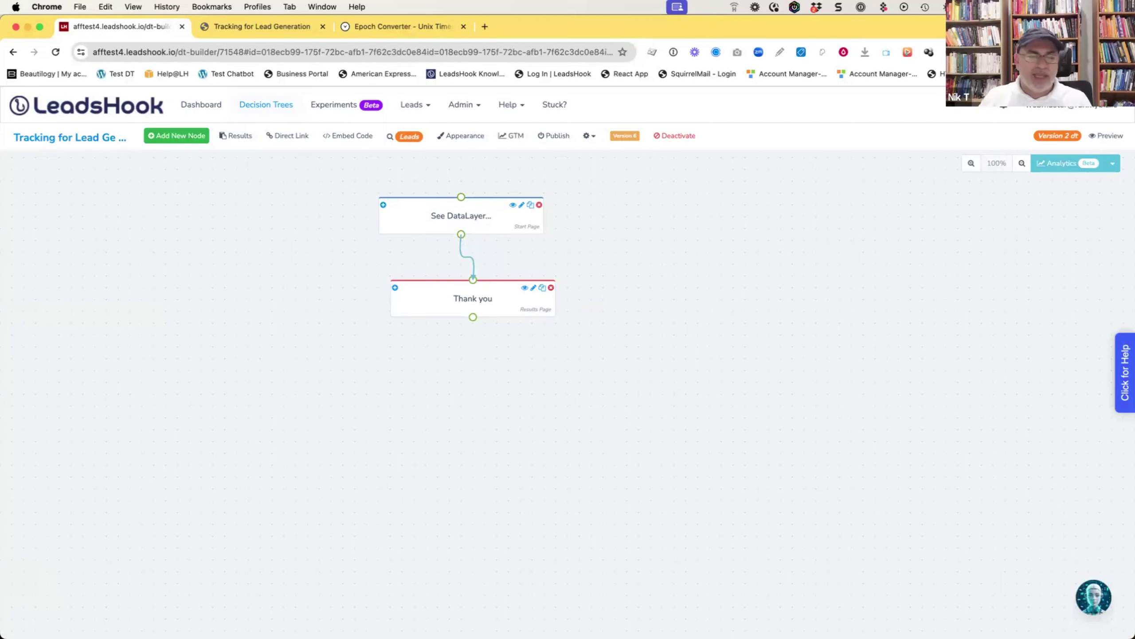
- Return to Tag Manager in Firefox and discard the untitled Custom HTML tag
key("super+Tab")
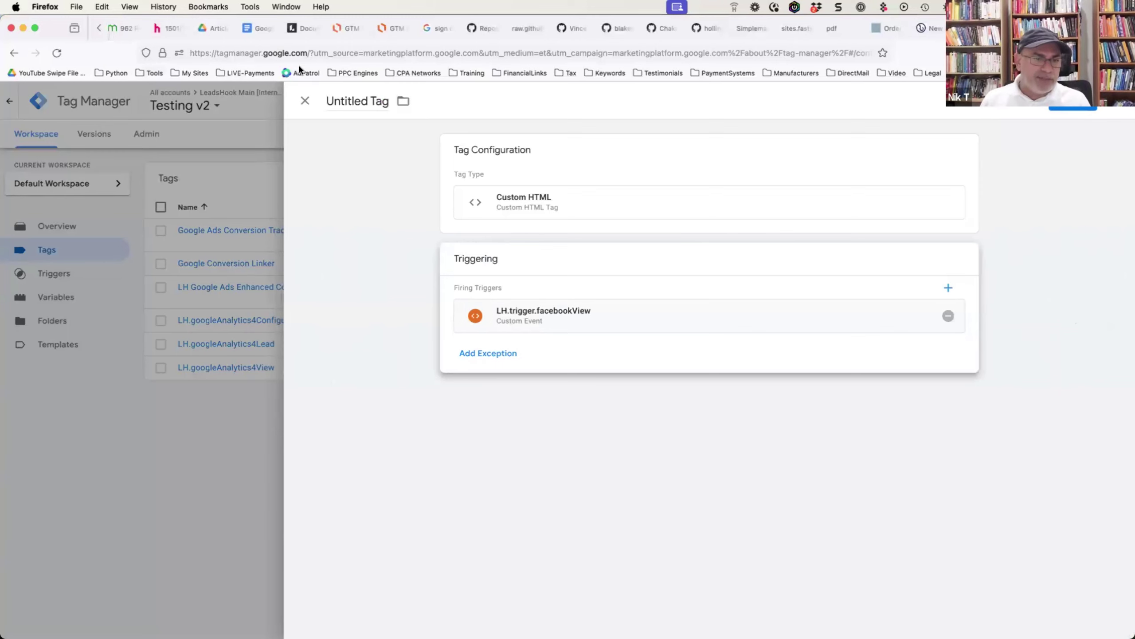
left_click(305, 101)
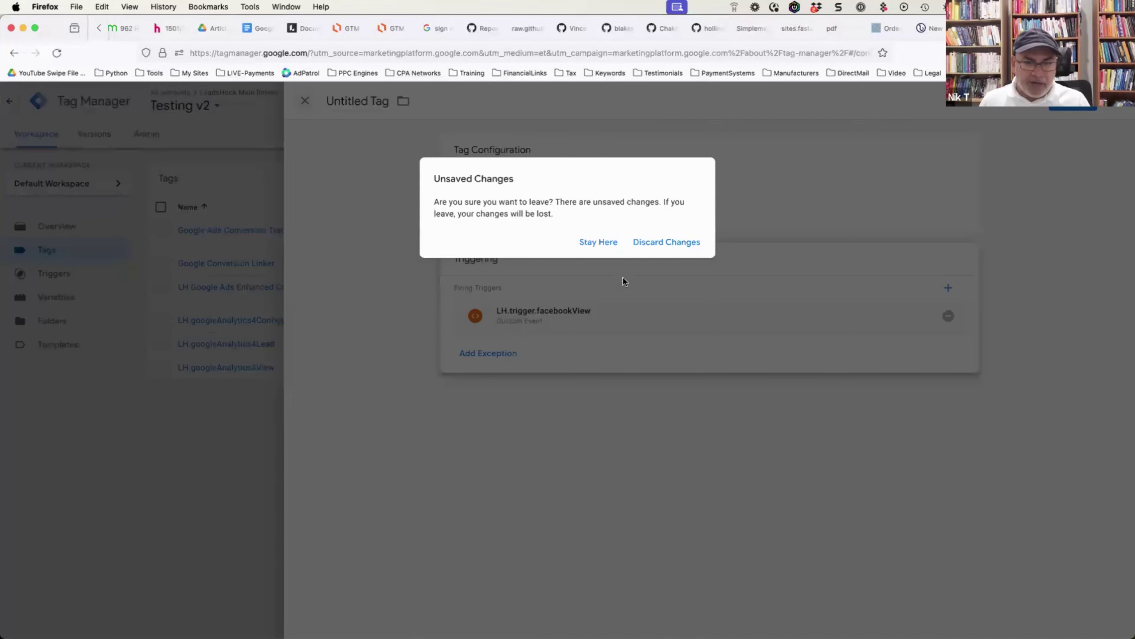
left_click(671, 242)
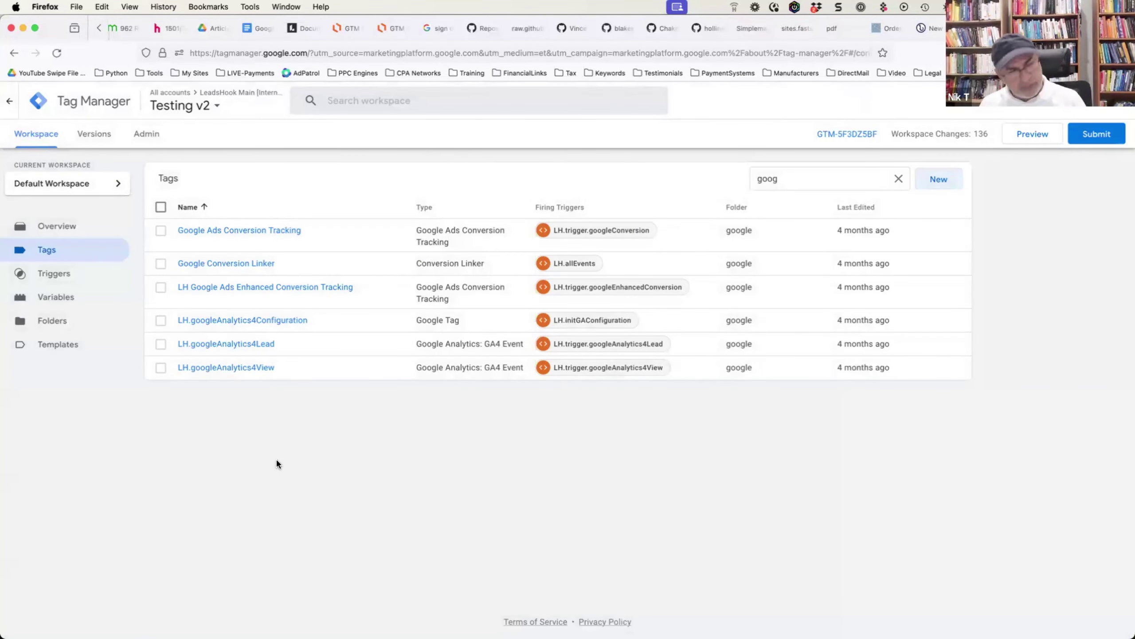
- Filter the tags list by "face" and open the LH.facebookView tag
left_click_drag(799, 179, 700, 178)
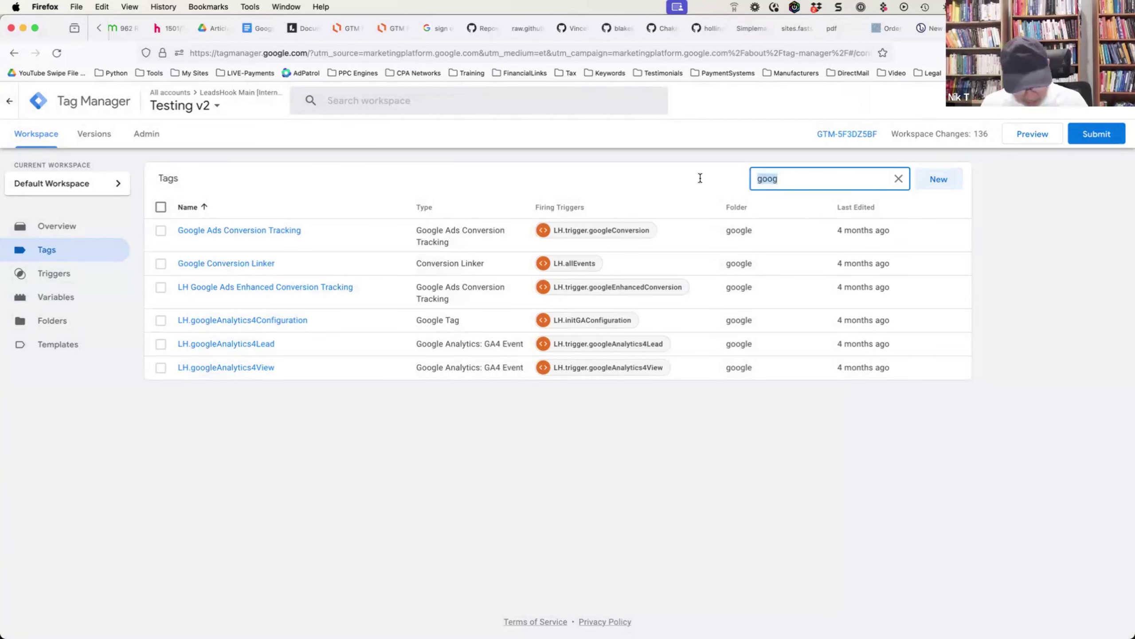
type("face")
left_click(590, 341)
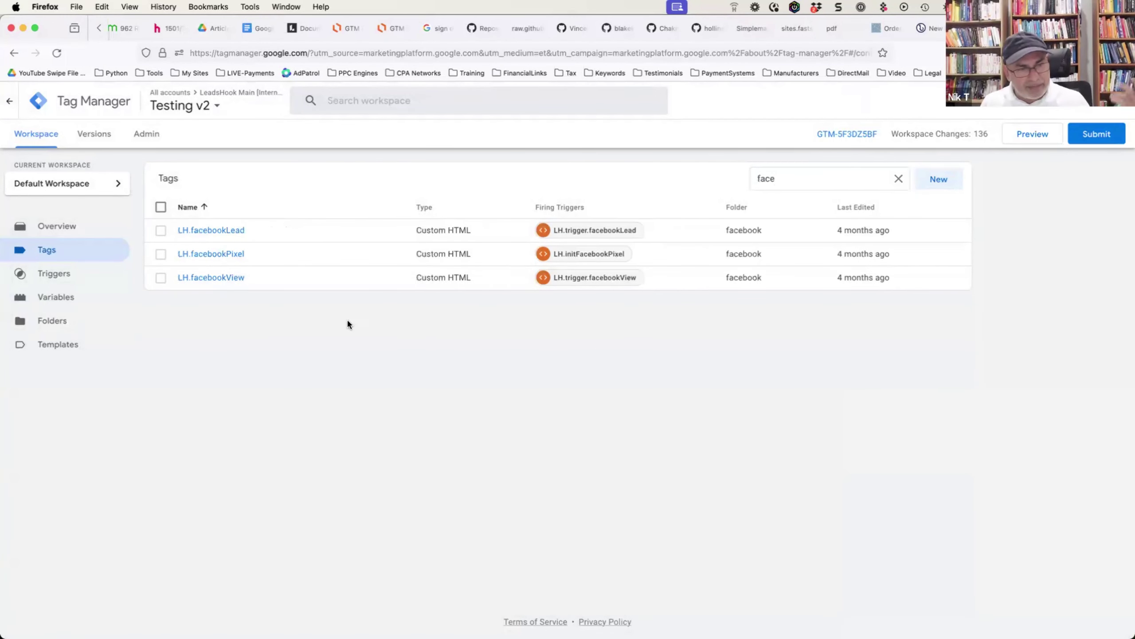
left_click(215, 277)
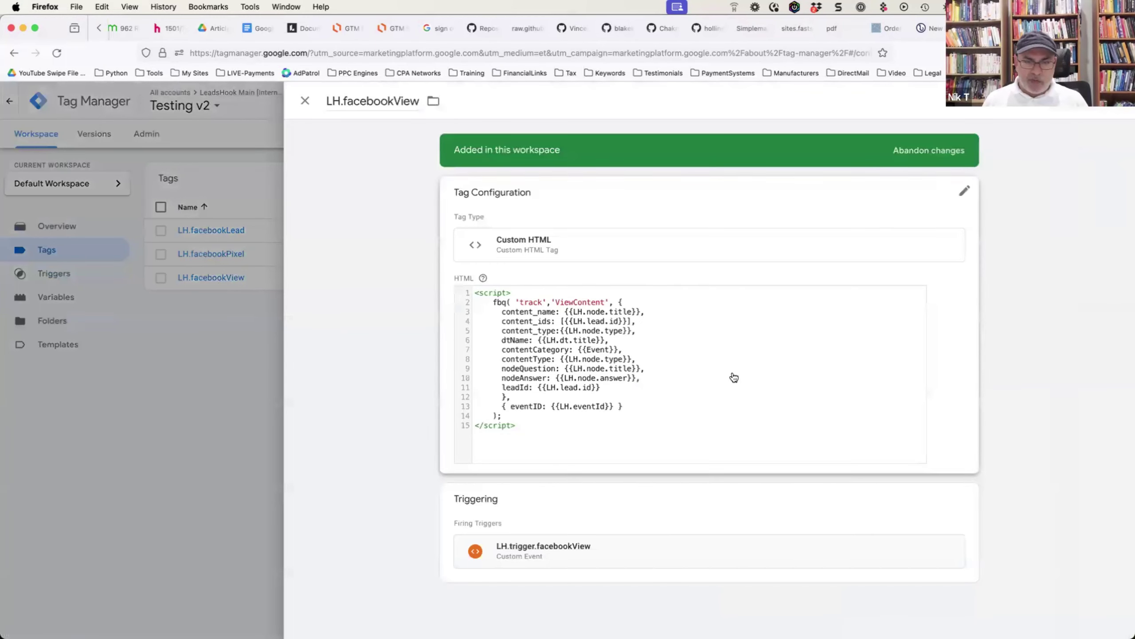
- Append _{{LH.node.answer}}, to the nodeQuestion value in the LH.facebookView tag's HTML, and switch back to the decision tree in Chrome
left_click(605, 371)
left_click_drag(636, 392, 500, 382)
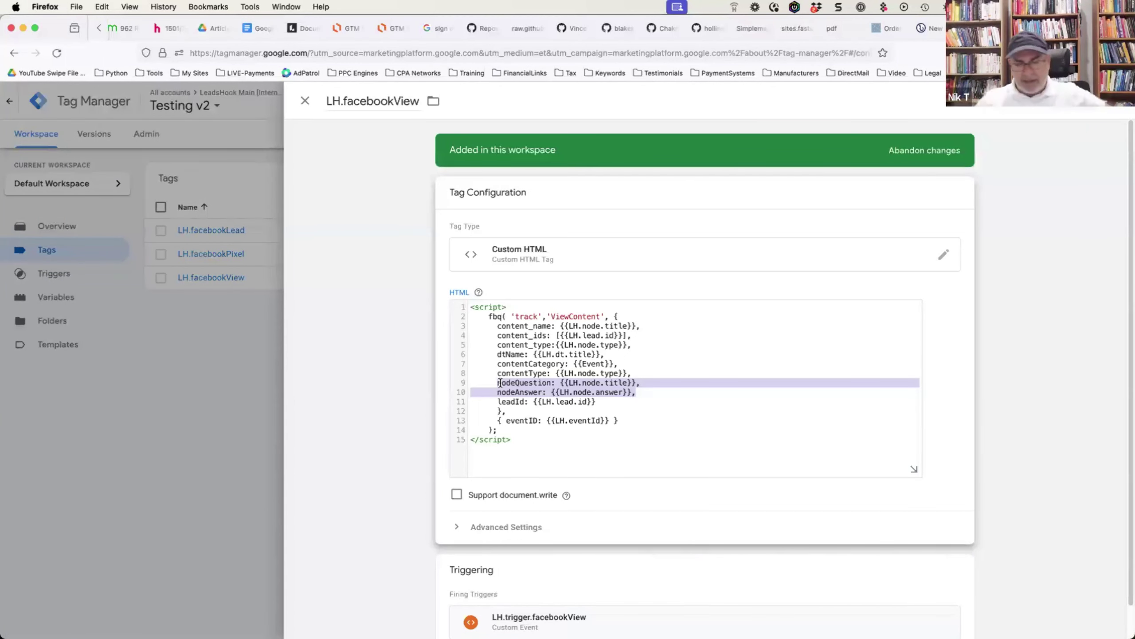
left_click(587, 383)
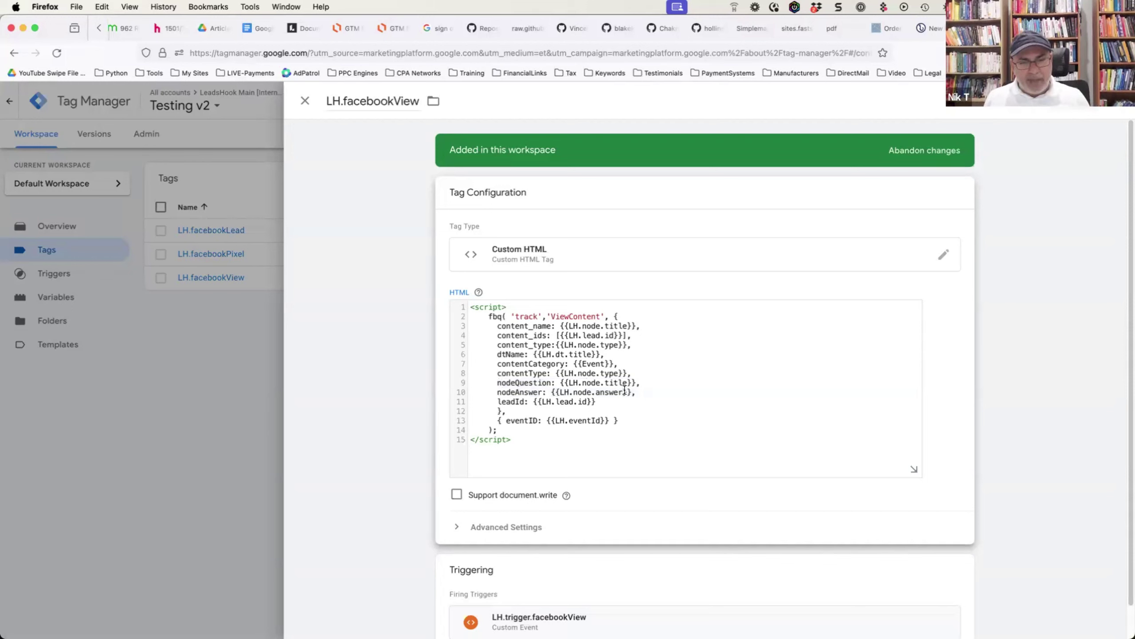
left_click_drag(637, 392, 549, 385)
key("super+c")
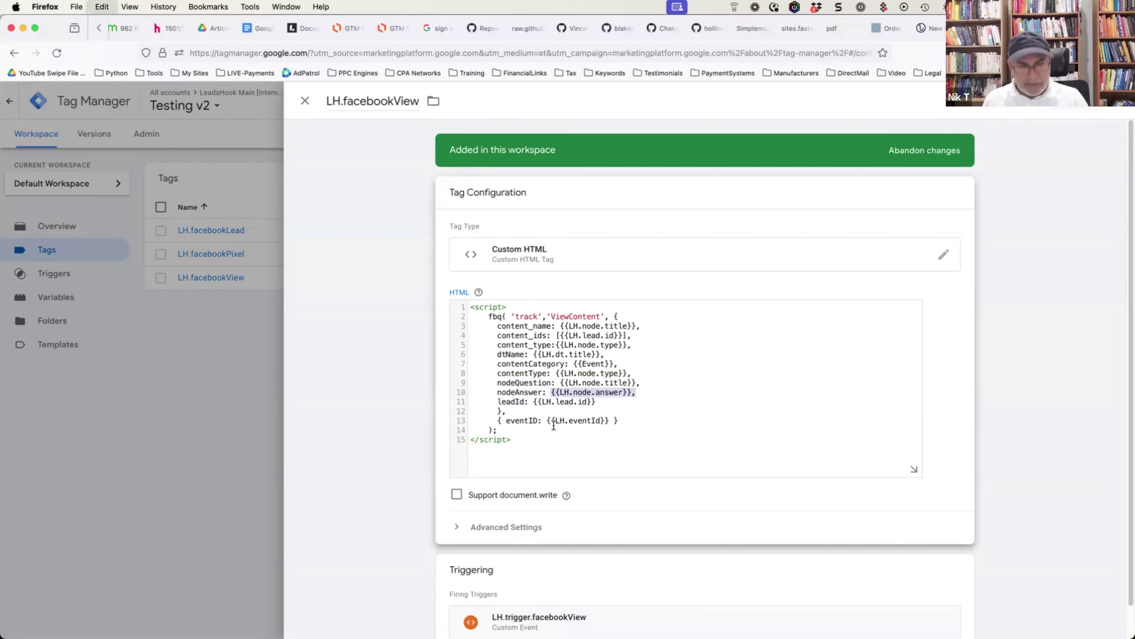
left_click(636, 382)
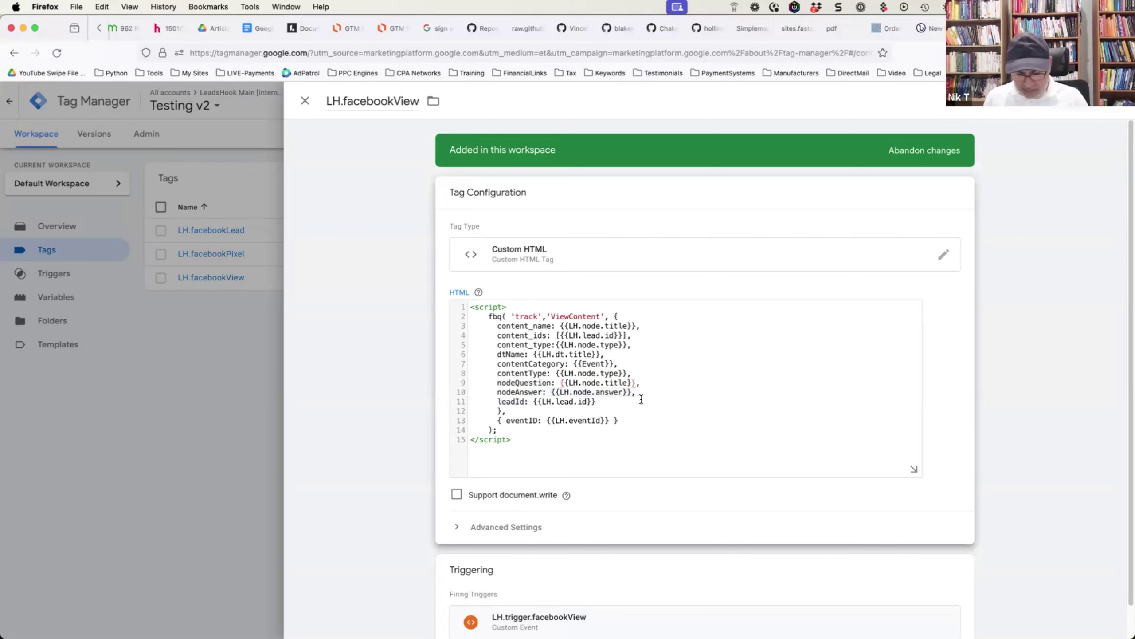
type("_")
key("super+v")
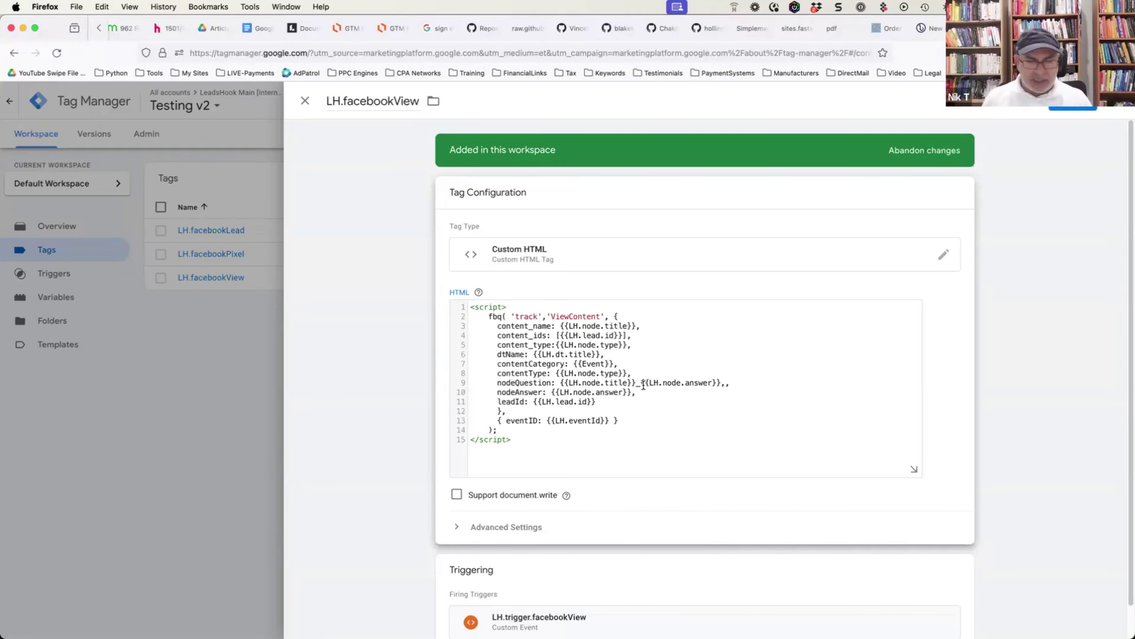
left_click_drag(735, 383, 469, 383)
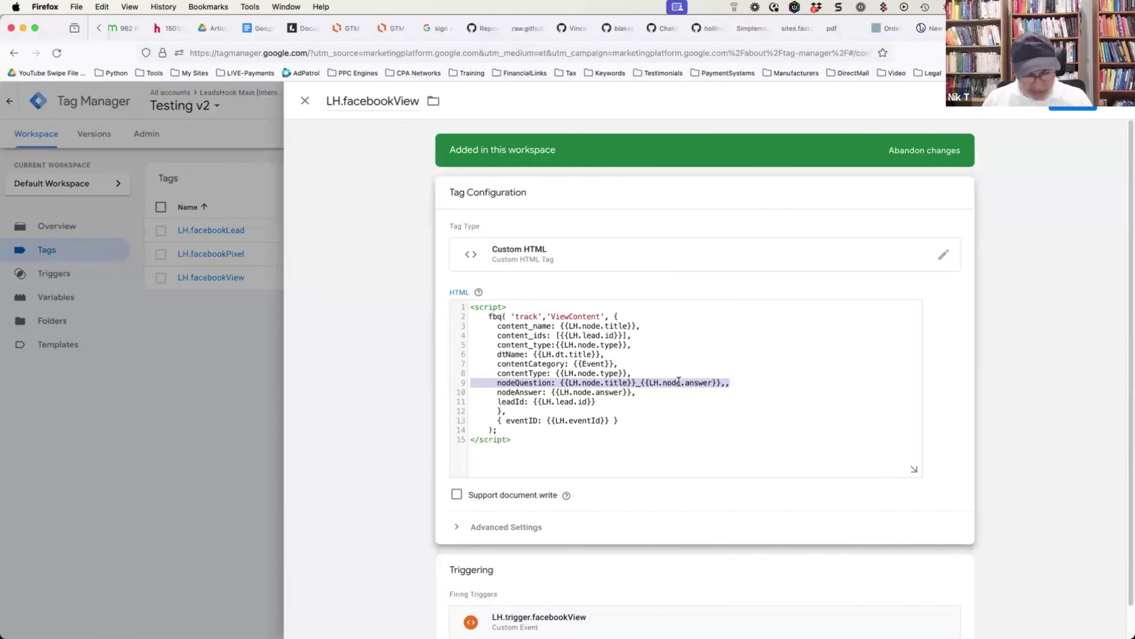
key("super+Tab")
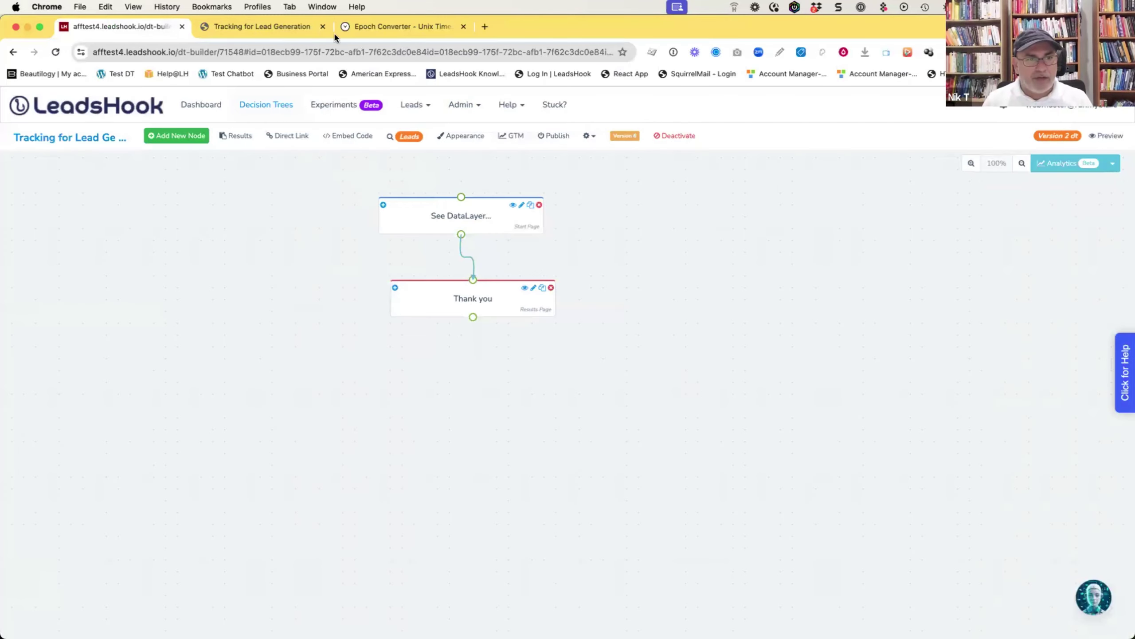
- Switch to the other Chrome window and browse the Meta Pixel standard events and X's Conversion Event API parameters
key("super+grave")
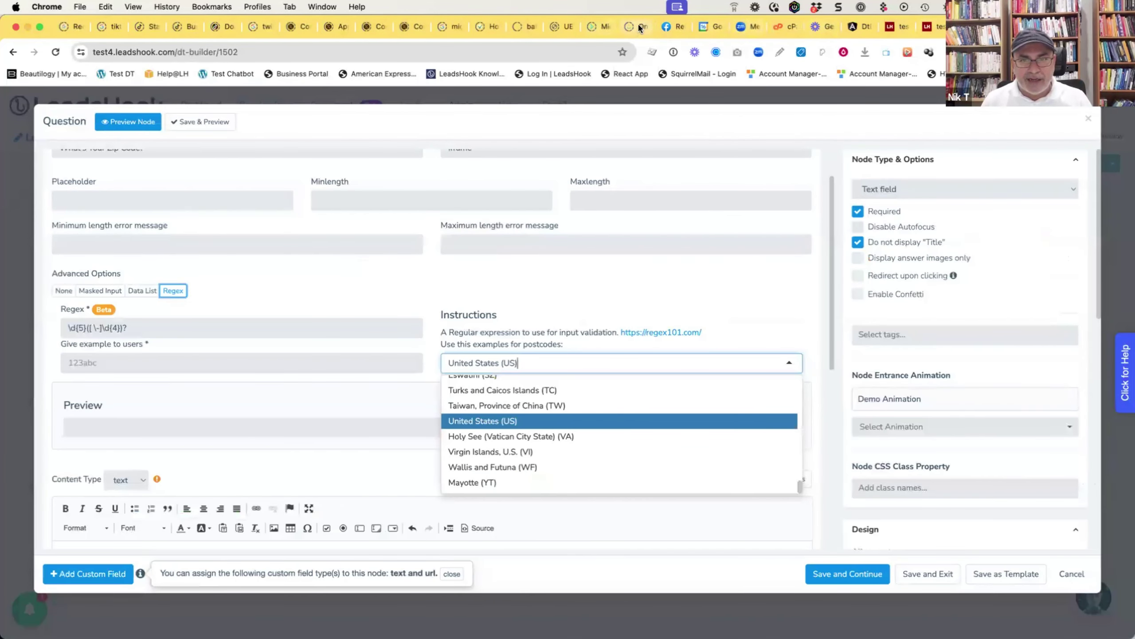
left_click(668, 26)
scroll(581, 336, "up", 10)
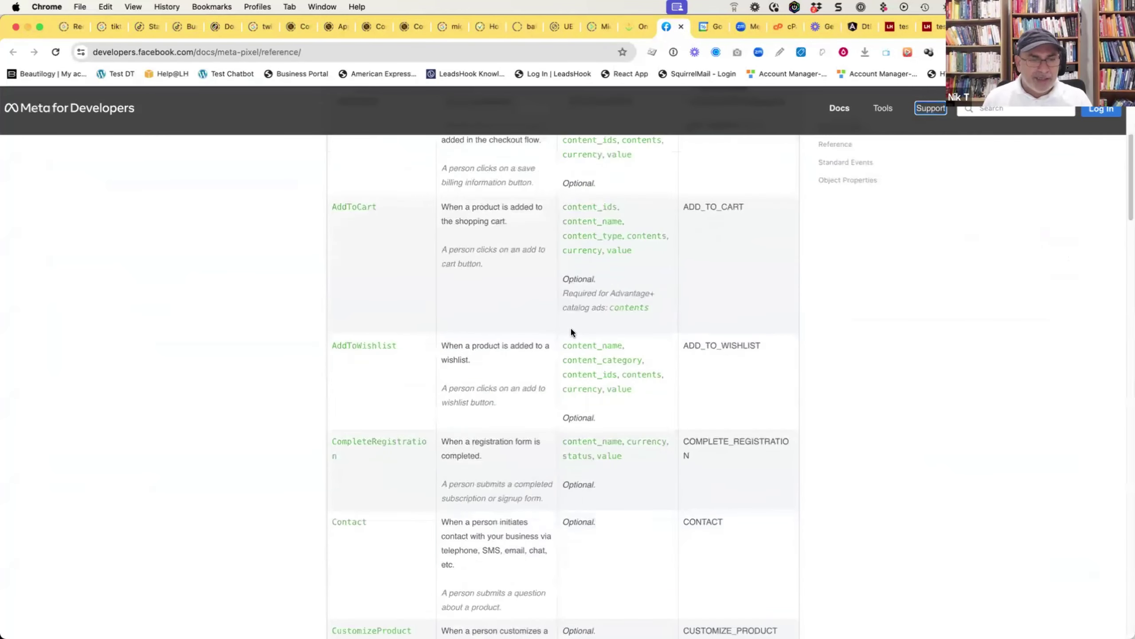
scroll(571, 331, "down", 8)
left_click(288, 28)
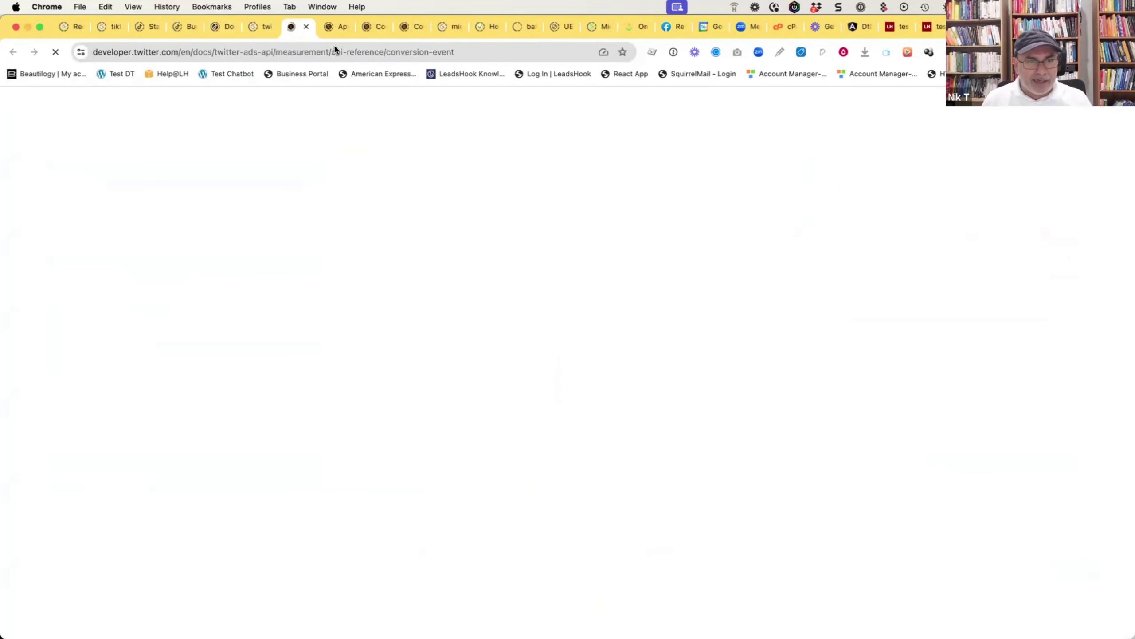
scroll(492, 420, "down", 10)
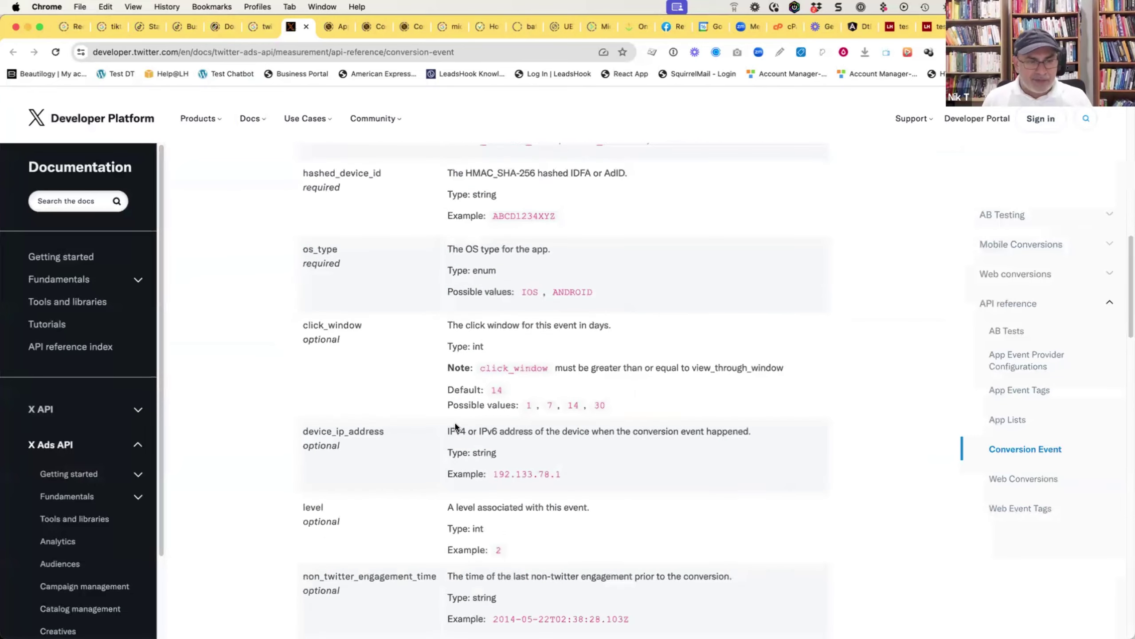
scroll(258, 358, "up", 10)
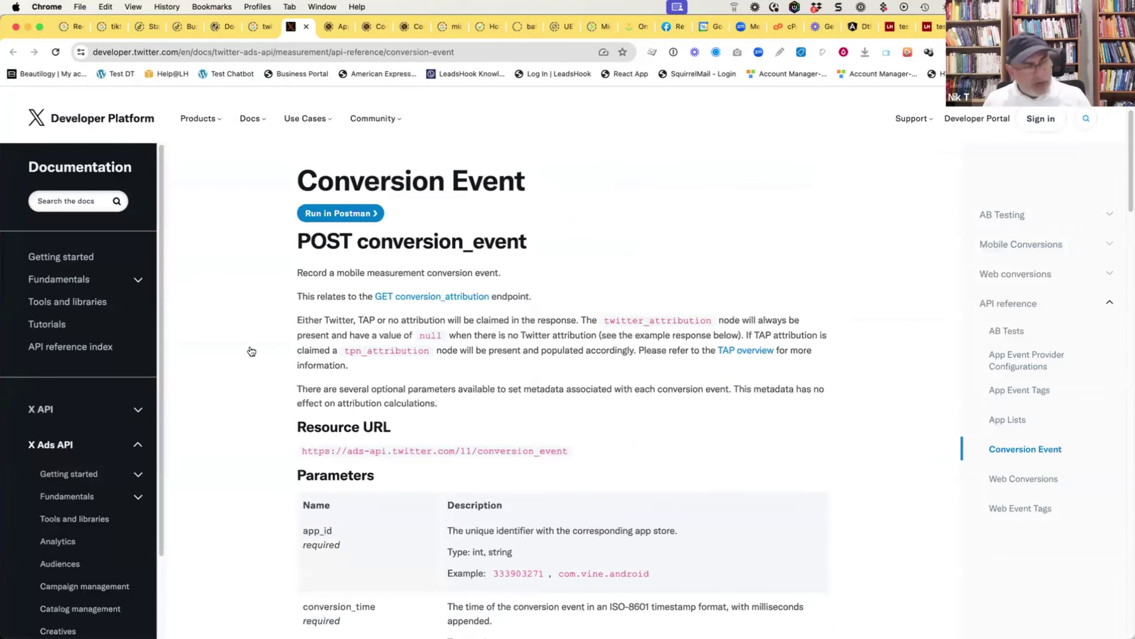
- Compare the LH.facebookView tag's HTML in Firefox with the ViewContent parameters in Chrome's Meta Pixel reference, highlighting content_name
key("super+Tab")
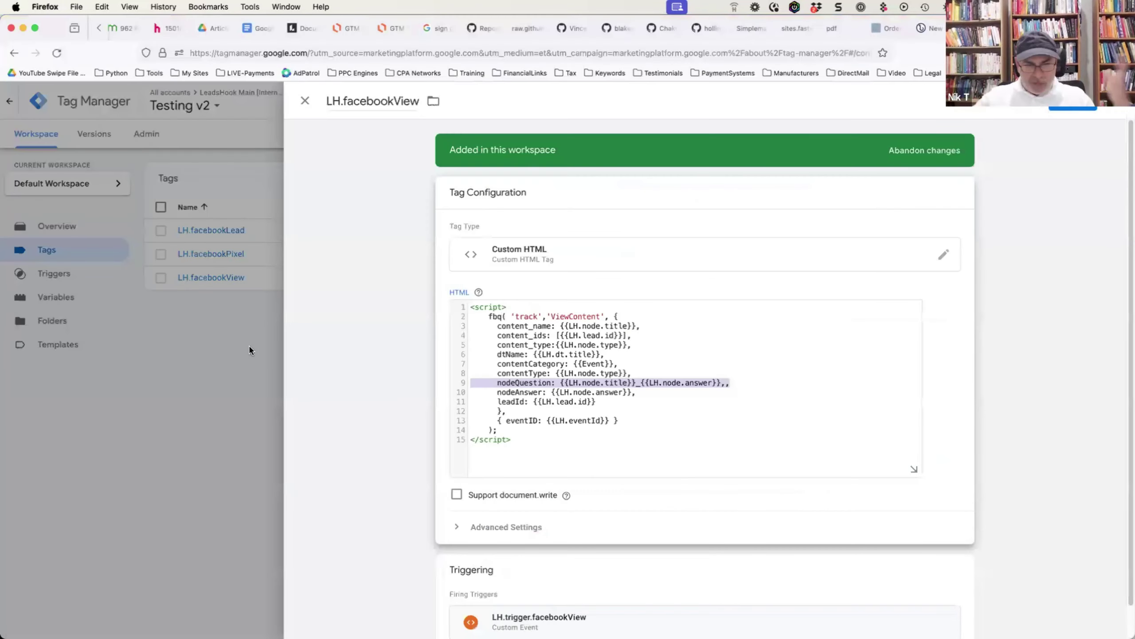
left_click(538, 363)
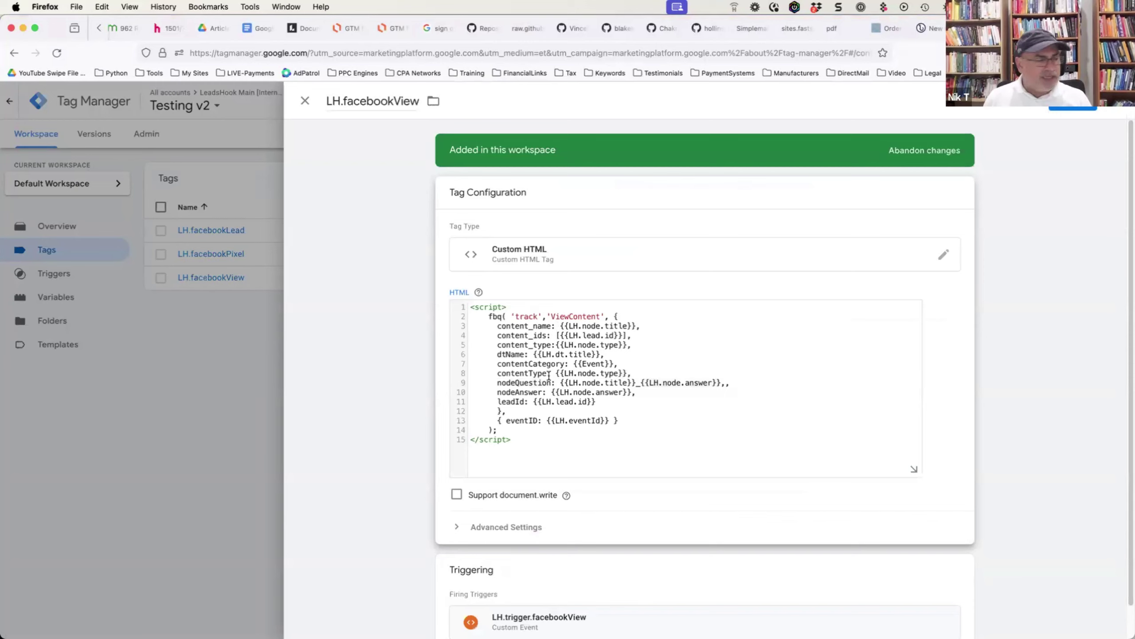
key("super+Tab")
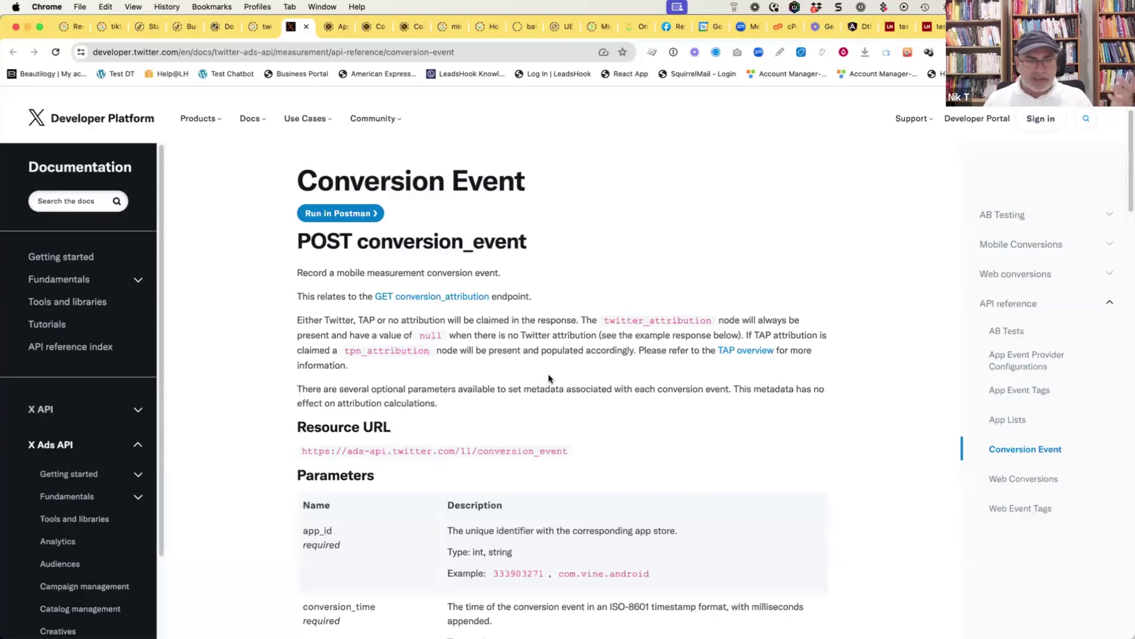
left_click(674, 28)
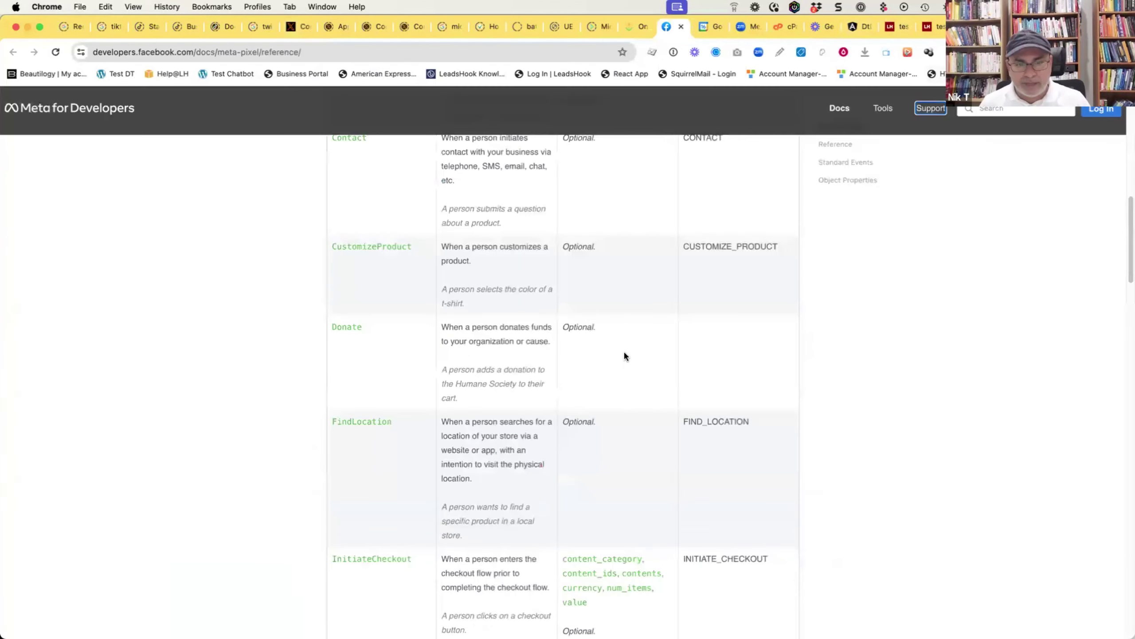
scroll(506, 409, "down", 20)
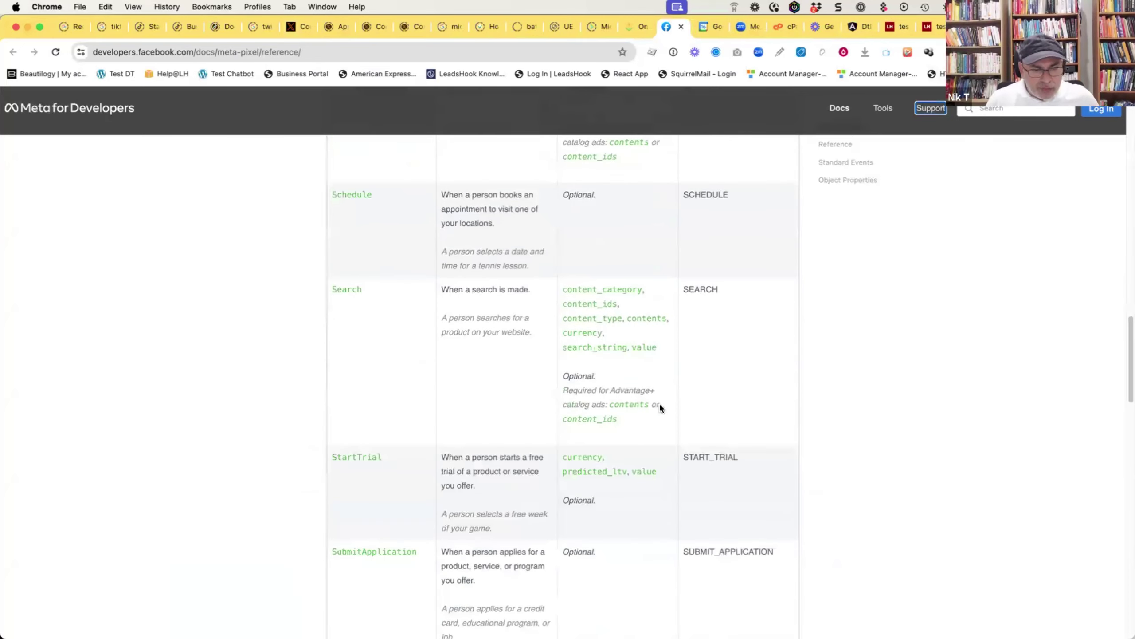
scroll(662, 396, "down", 5)
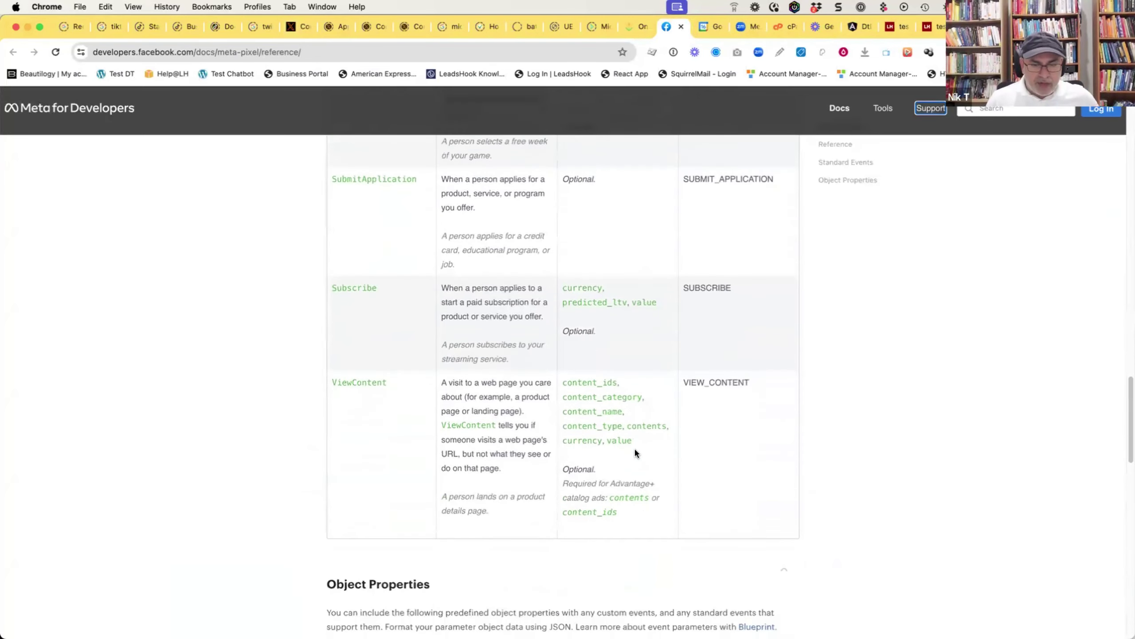
left_click_drag(562, 380, 660, 445)
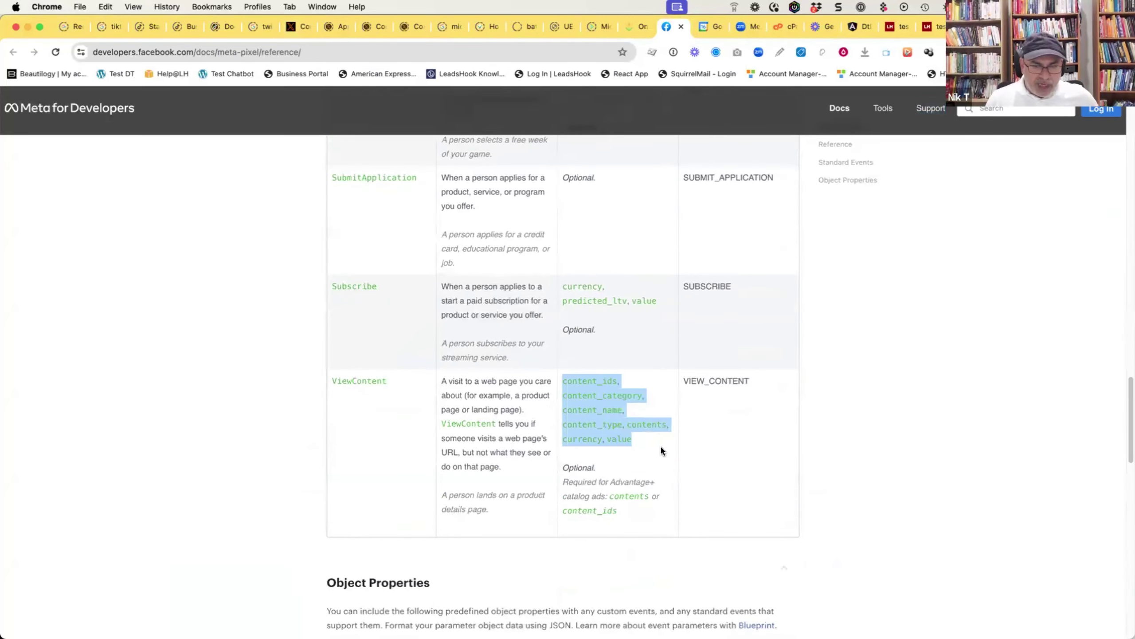
left_click(646, 440)
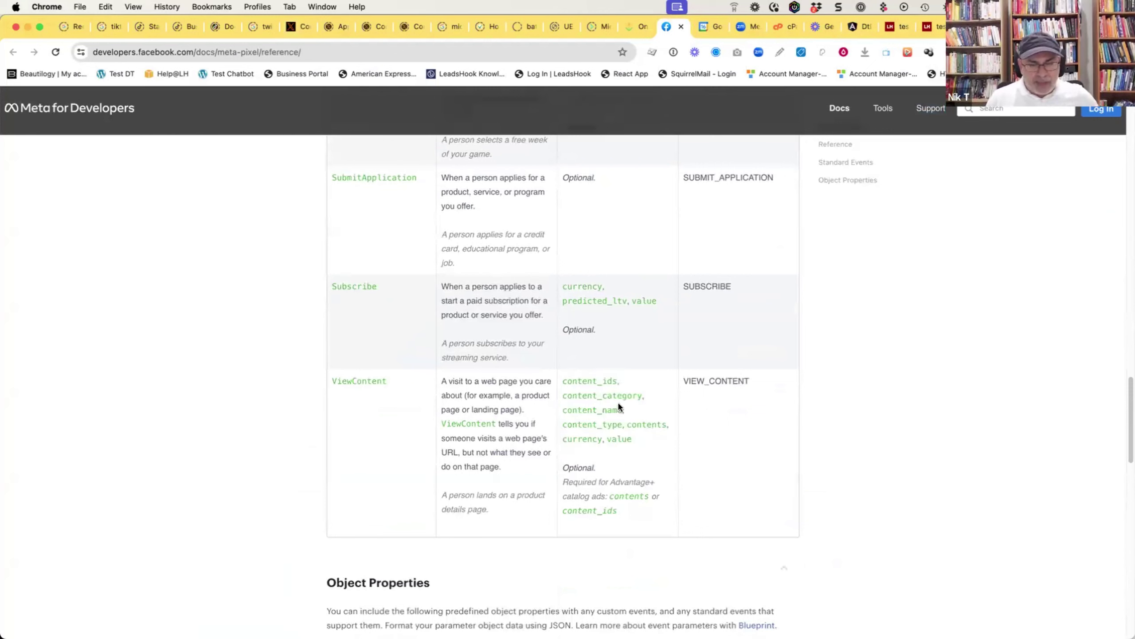
left_click_drag(617, 408, 563, 408)
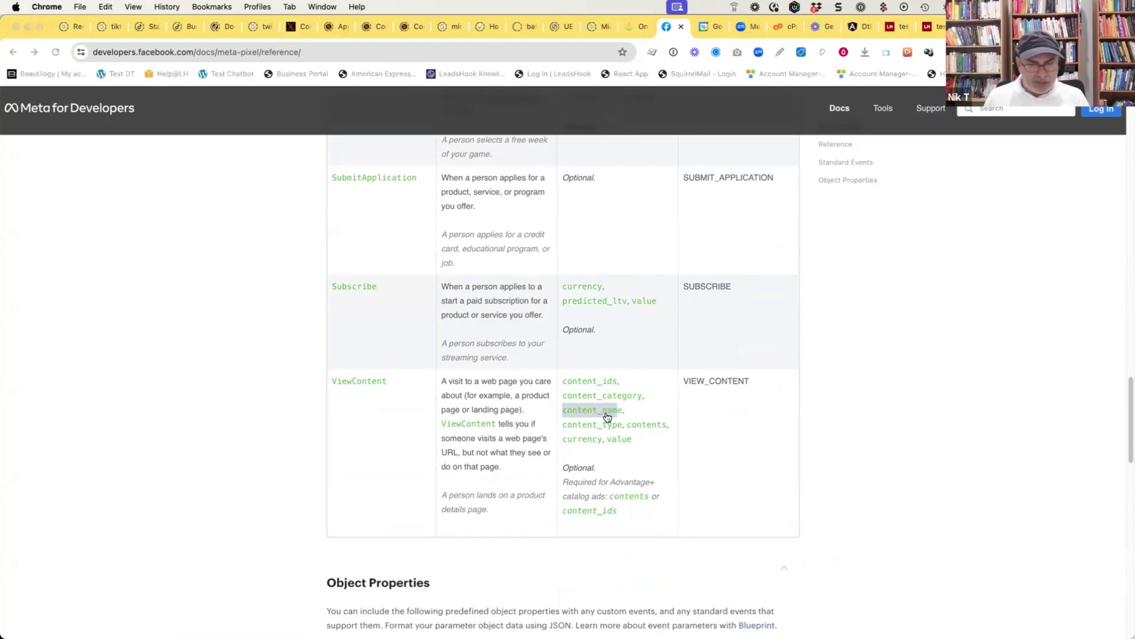
- Try appending _{{LH.node.answer}} to the content_name value in Firefox's LH.facebookView tag HTML, and discard the tag's unsaved changes
key("super+Tab")
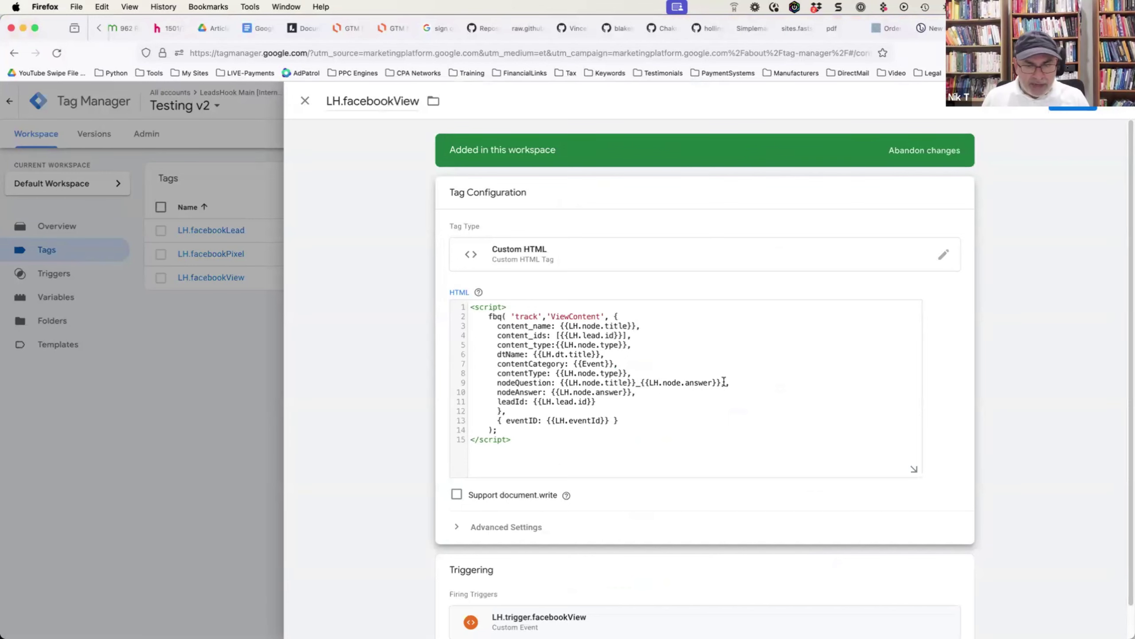
left_click_drag(722, 382, 636, 382)
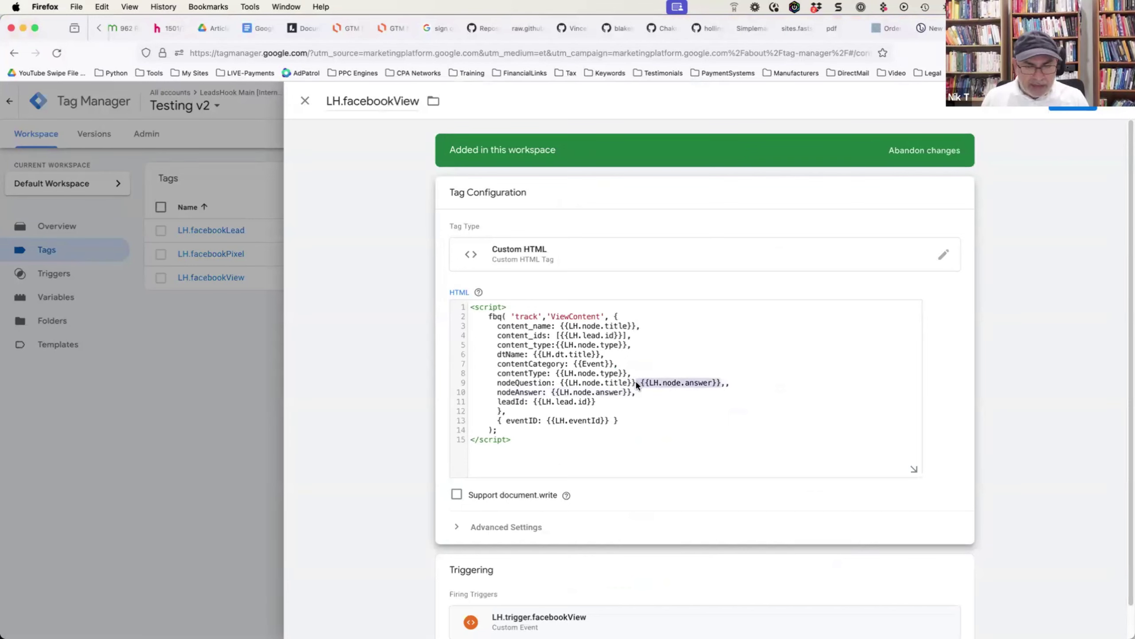
right_click(633, 381)
left_click(663, 434)
left_click(637, 327)
key("super+v")
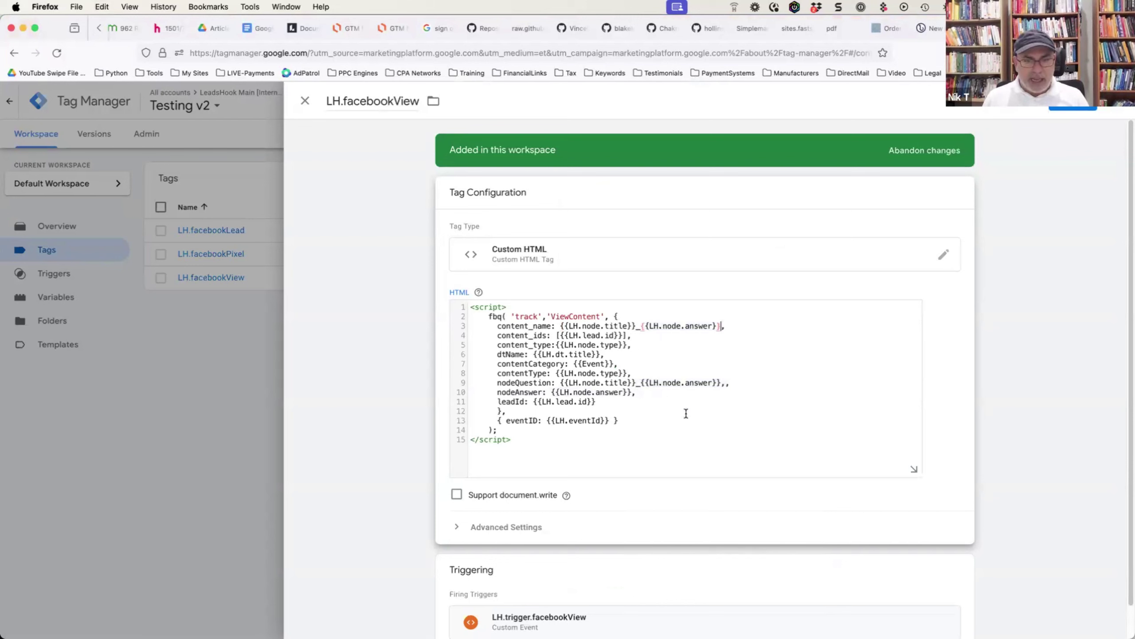
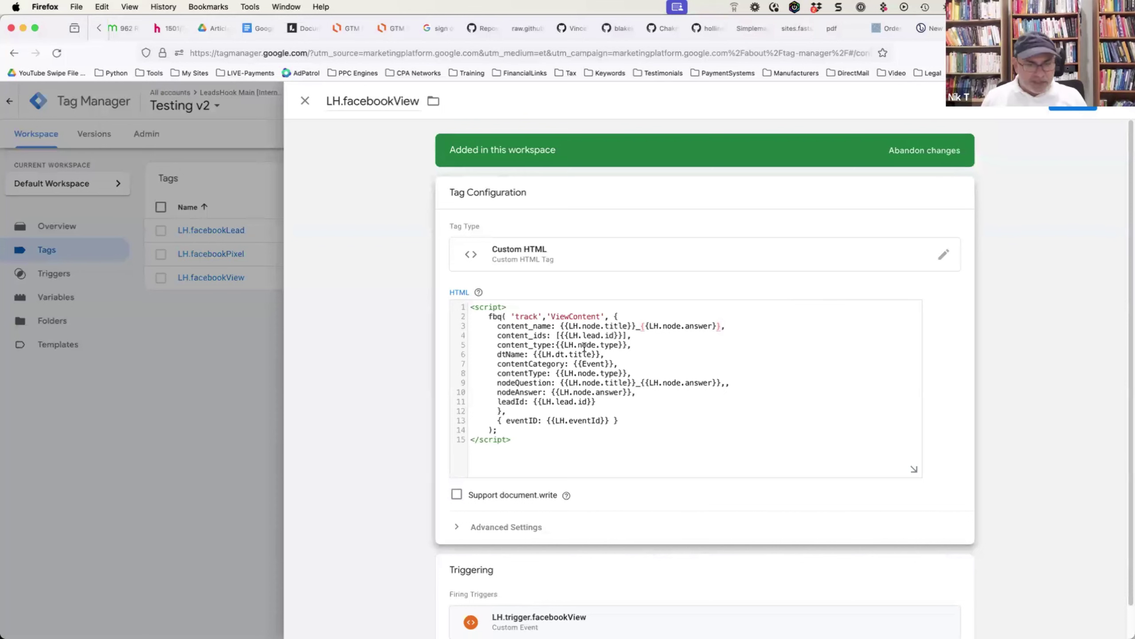
left_click(607, 325)
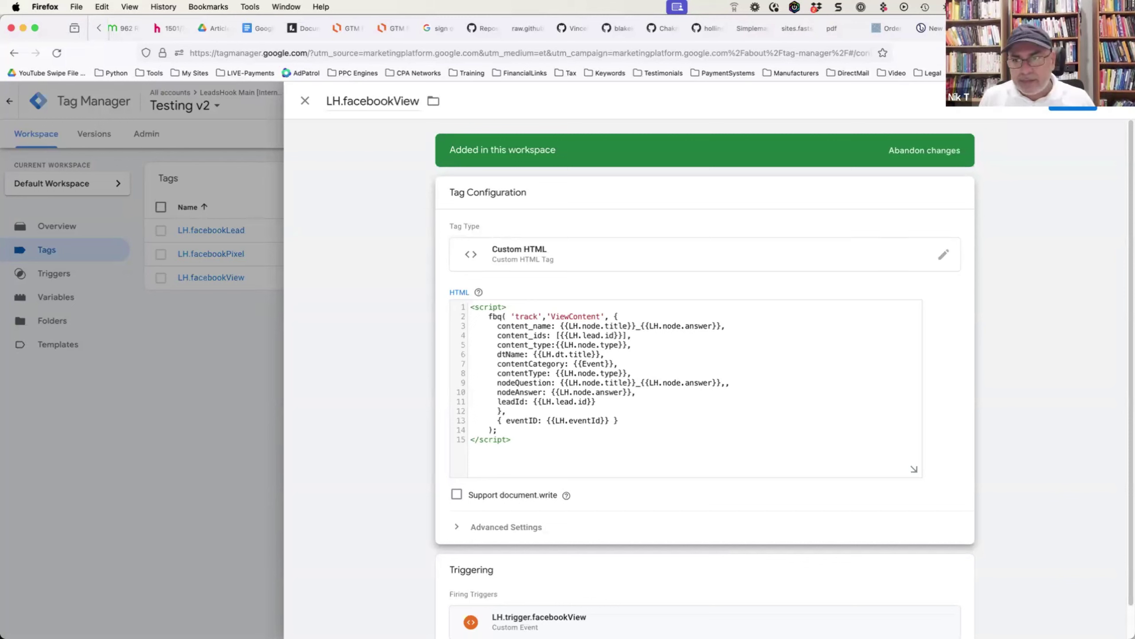
left_click(304, 101)
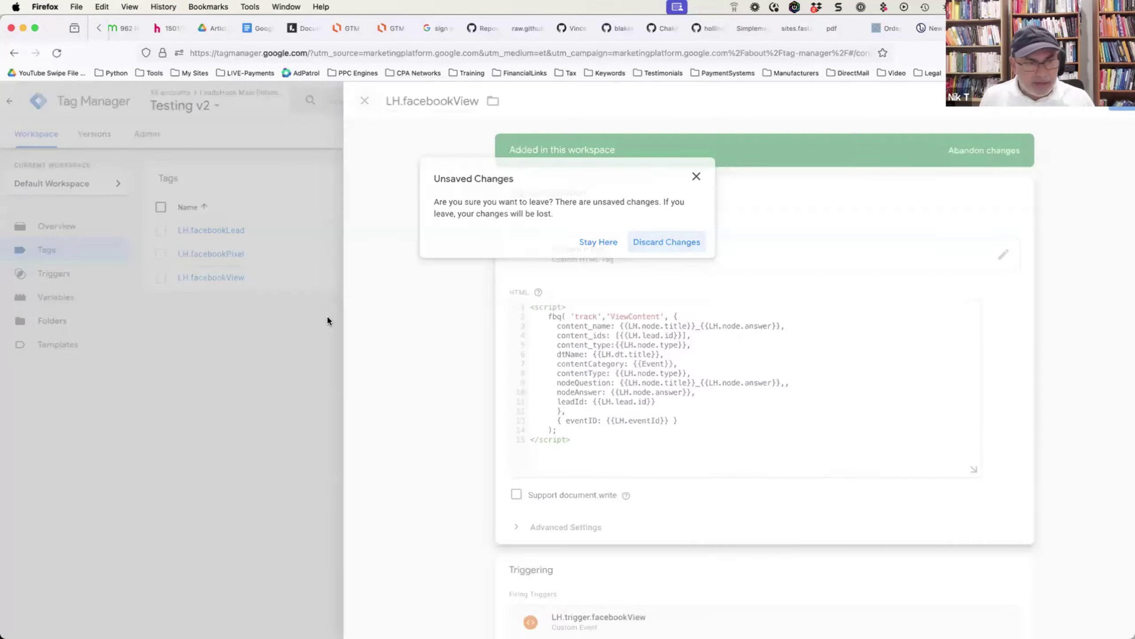
key("Return")
- Open the workspace's variables and set the user-defined variables list to show ALL rows
left_click(63, 297)
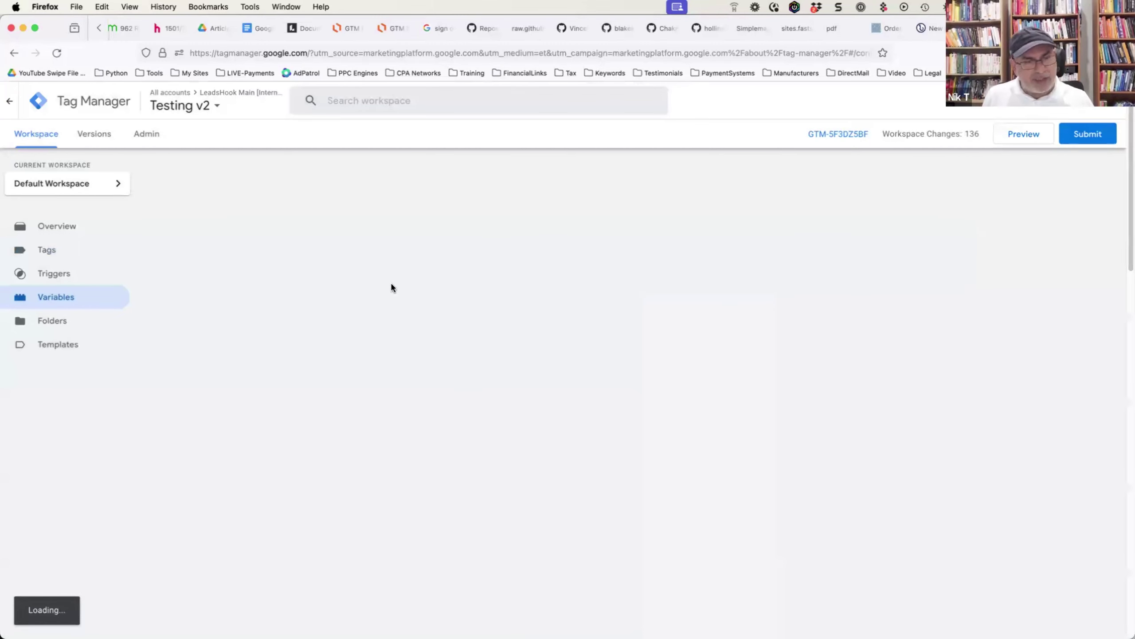
scroll(377, 290, "down", 20)
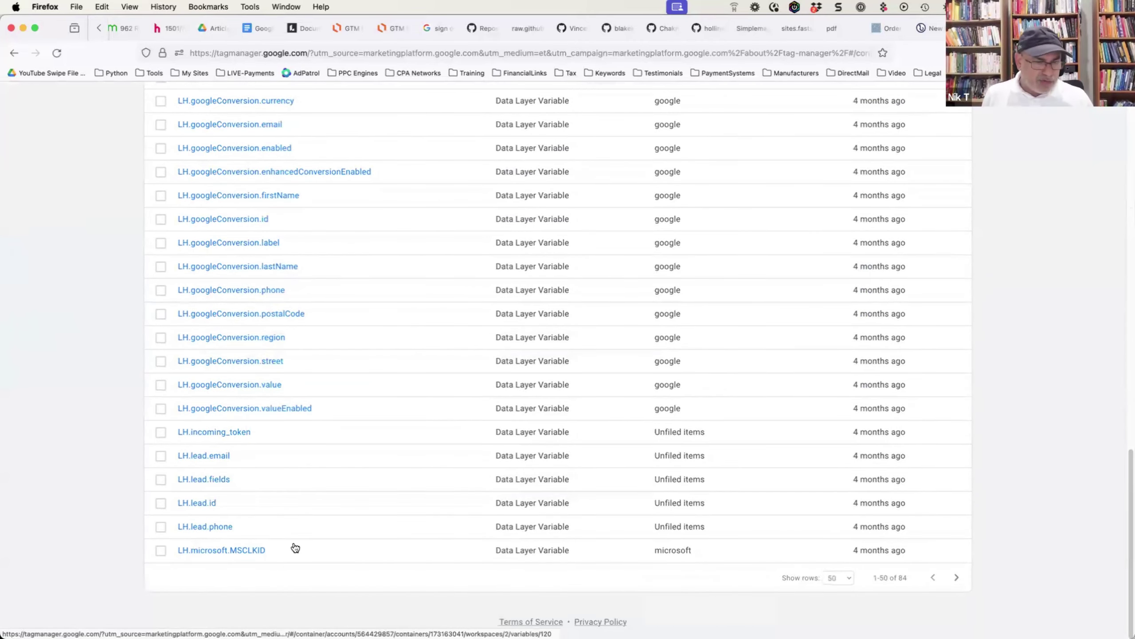
scroll(376, 382, "up", 20)
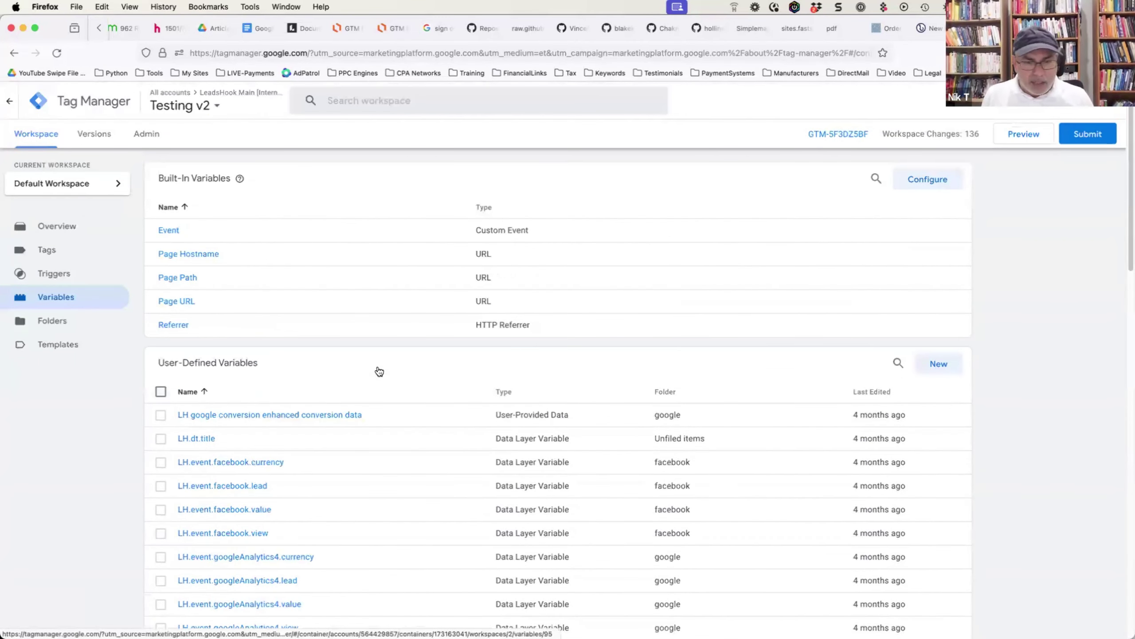
scroll(375, 375, "down", 20)
left_click(836, 578)
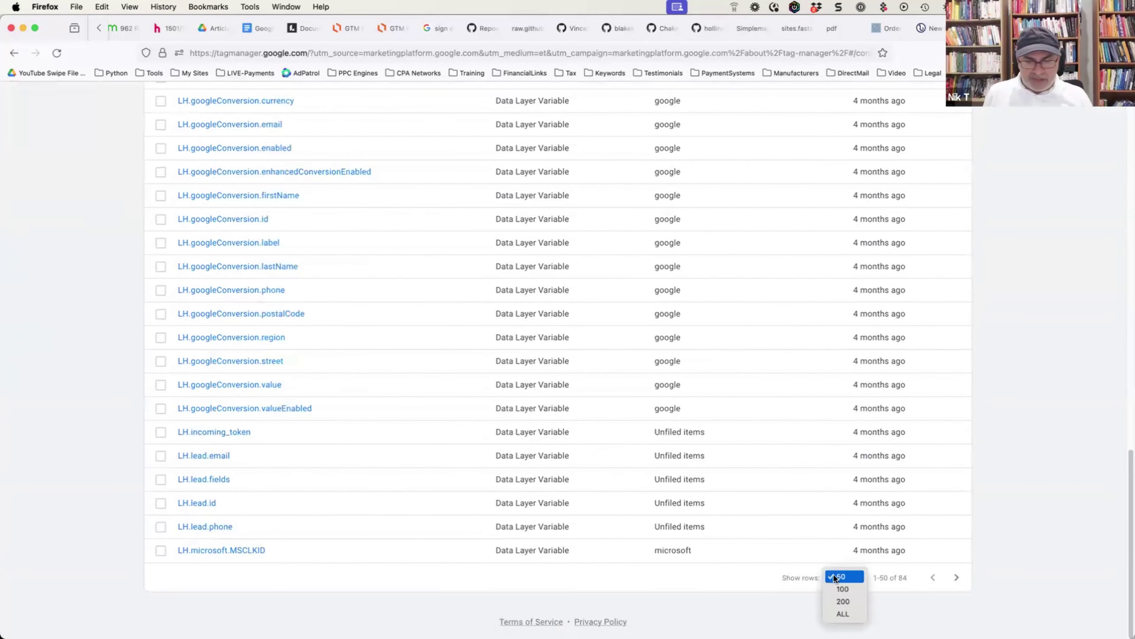
left_click(840, 614)
- Look through the full list of LH user-defined variables for Facebook, Google, Microsoft, TikTok and Twitter
scroll(430, 350, "down", 10)
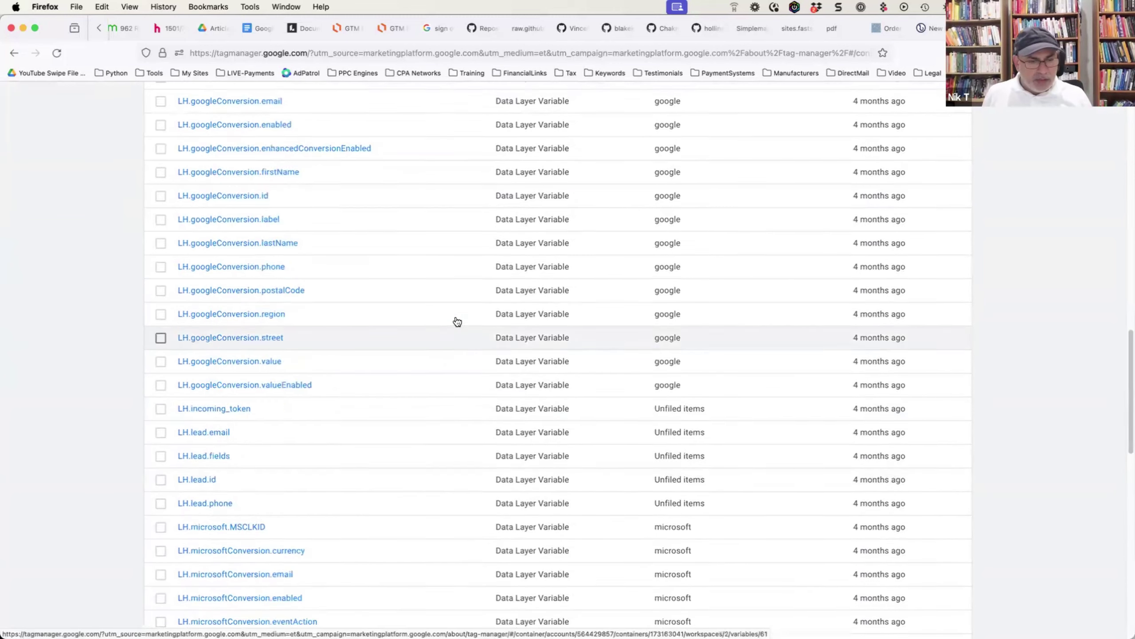
scroll(433, 383, "up", 15)
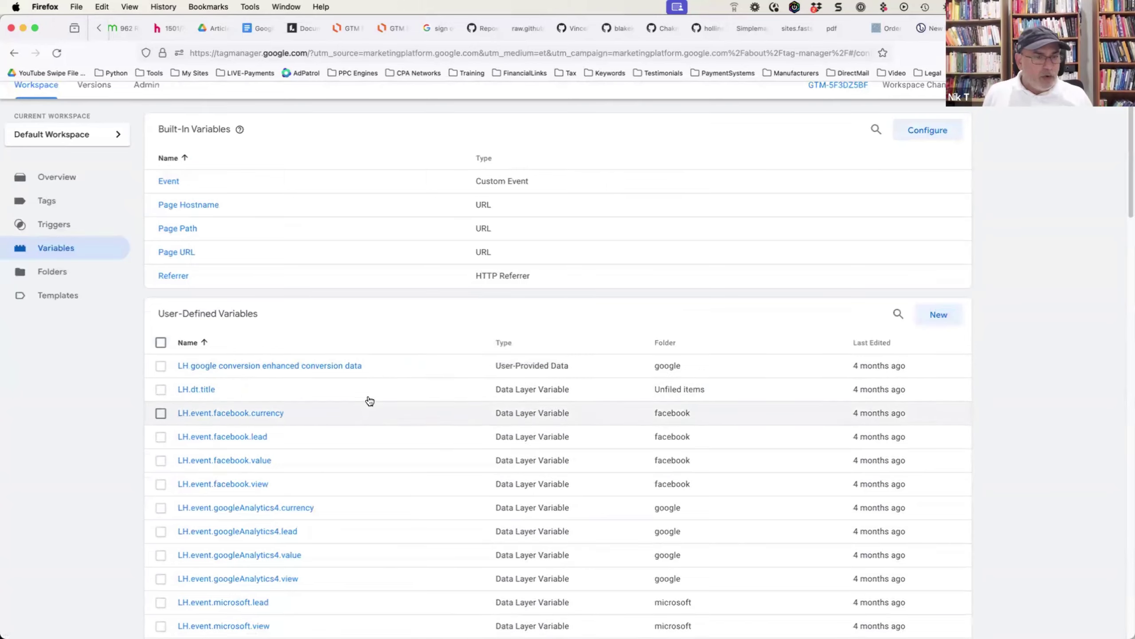
scroll(380, 371, "down", 5)
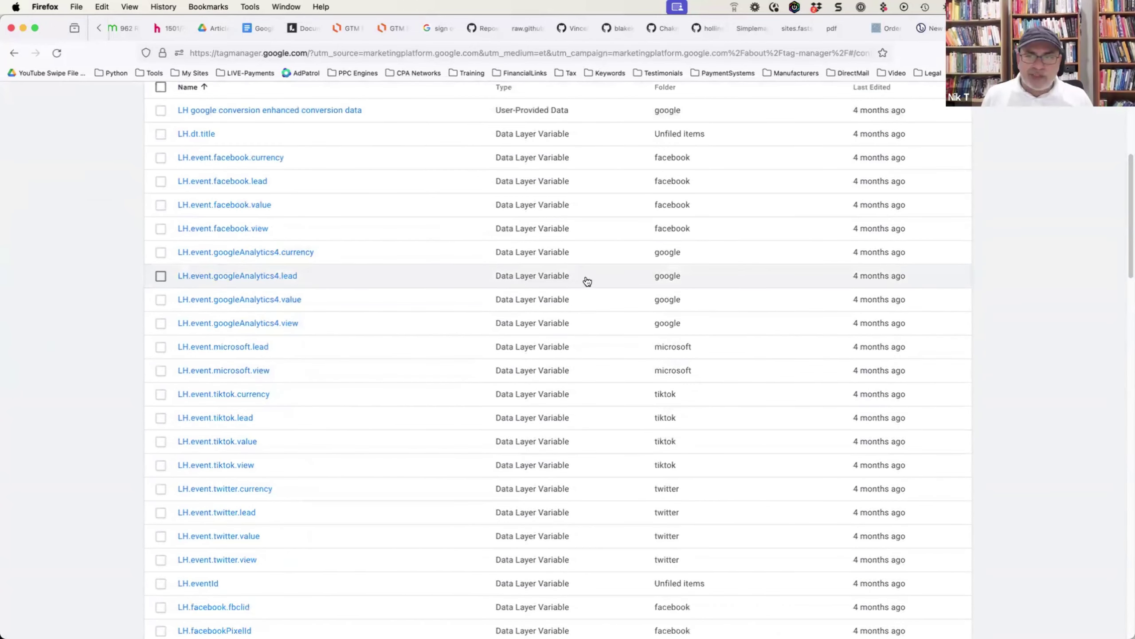
scroll(482, 302, "up", 6)
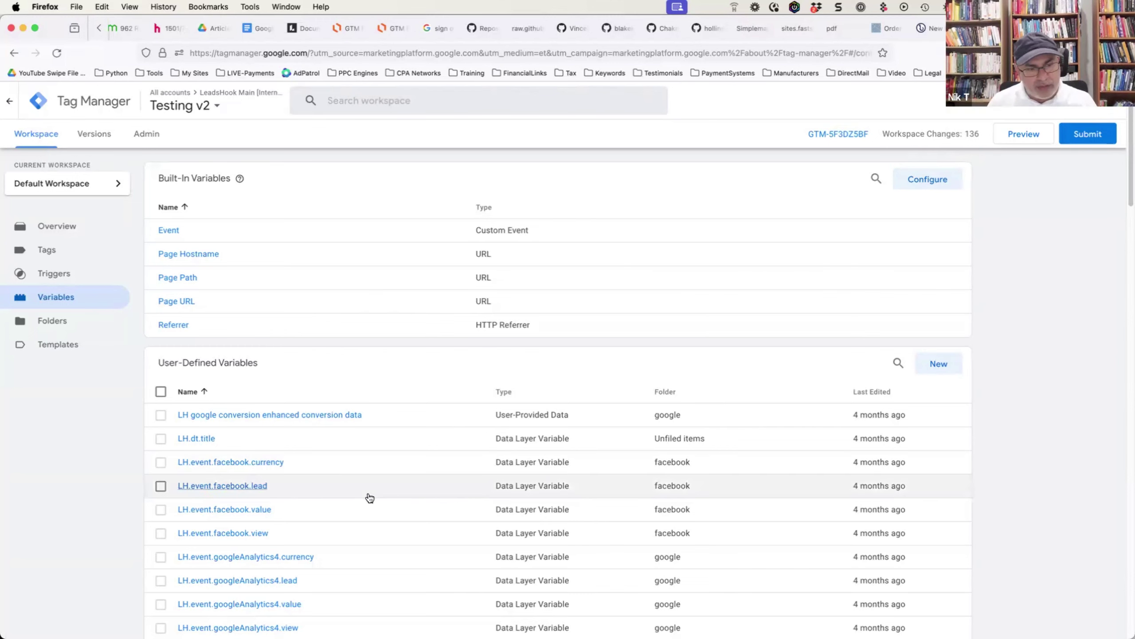
scroll(371, 497, "down", 15)
scroll(353, 552, "up", 15)
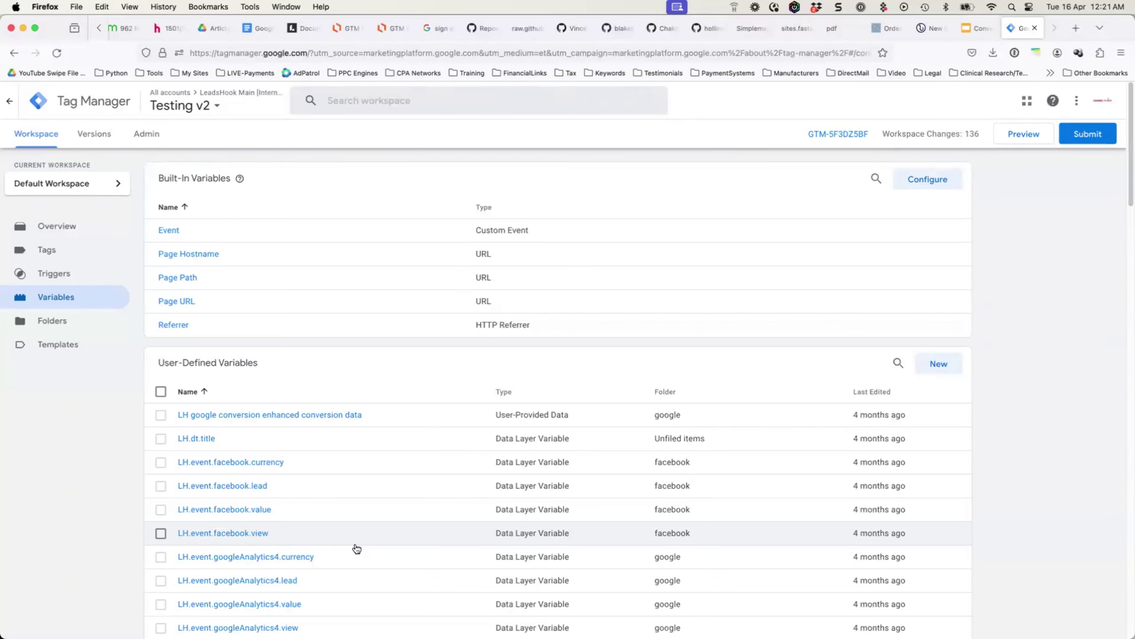
- Switch to the LeadsHook decision tree window in Chrome, maximise it, and view the preview's GTM event data in the console
key("super+Tab")
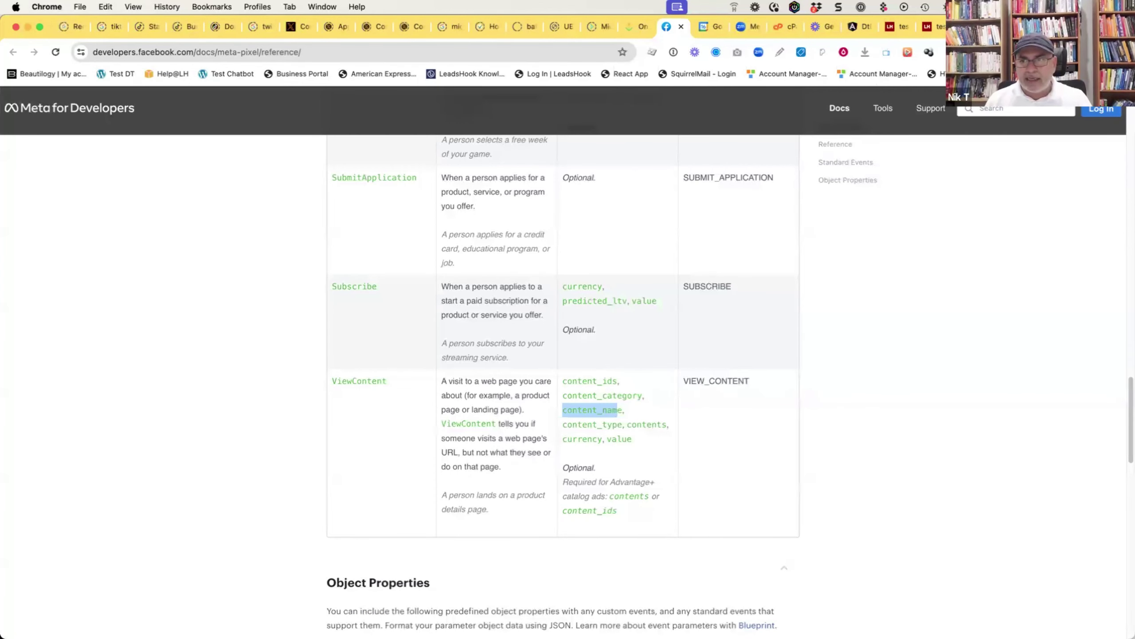
left_click(324, 7)
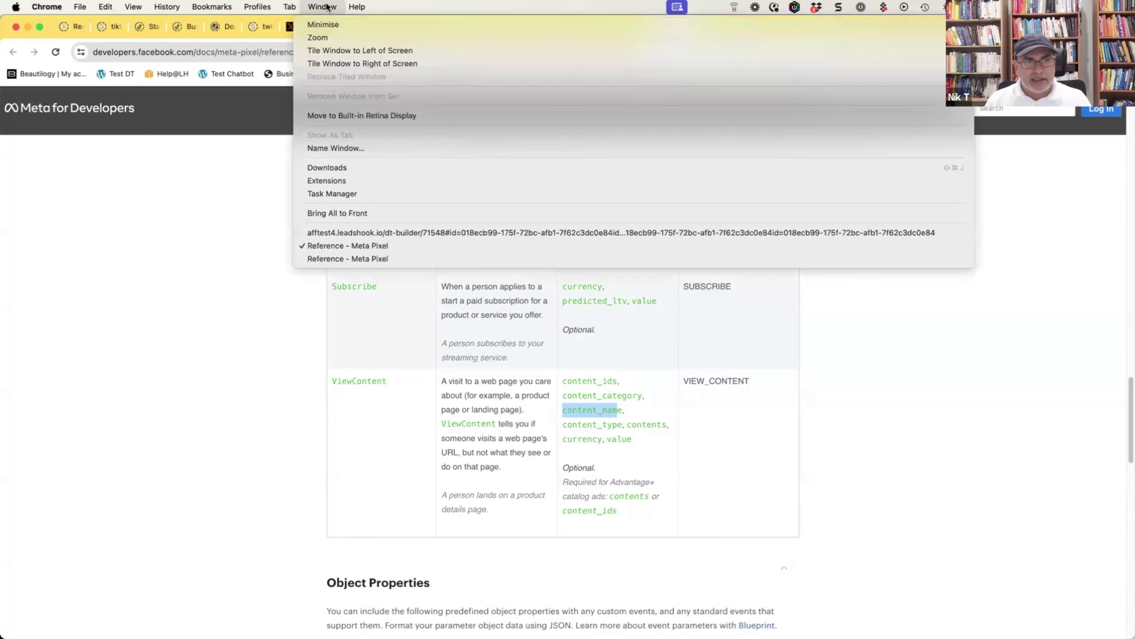
left_click(380, 232)
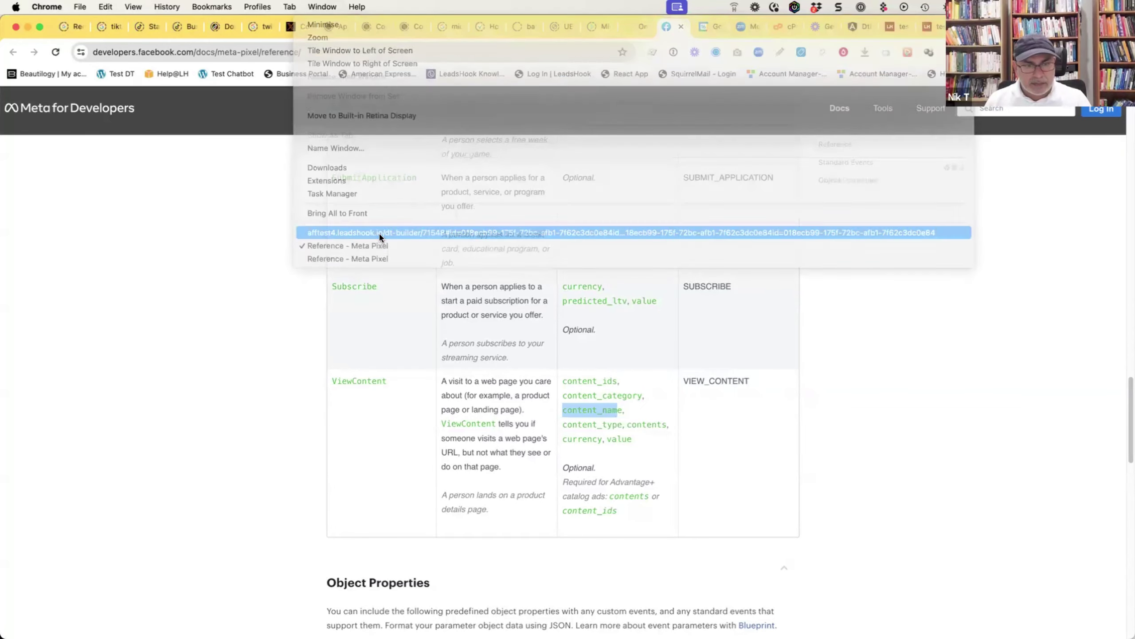
left_click_drag(791, 200, 727, 5)
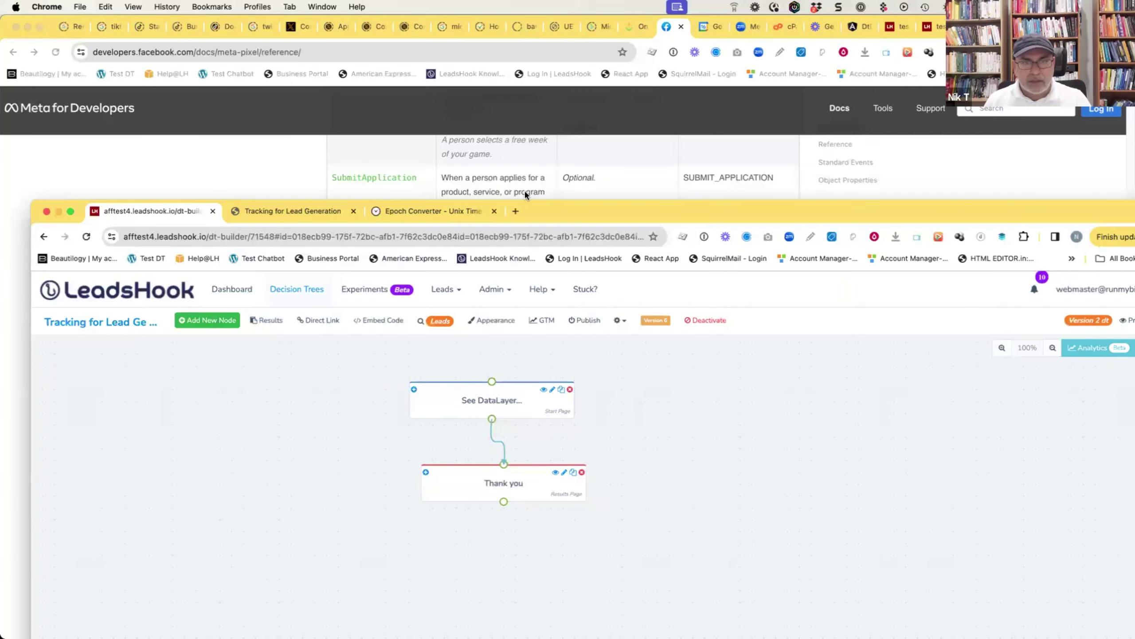
double_click(706, 216)
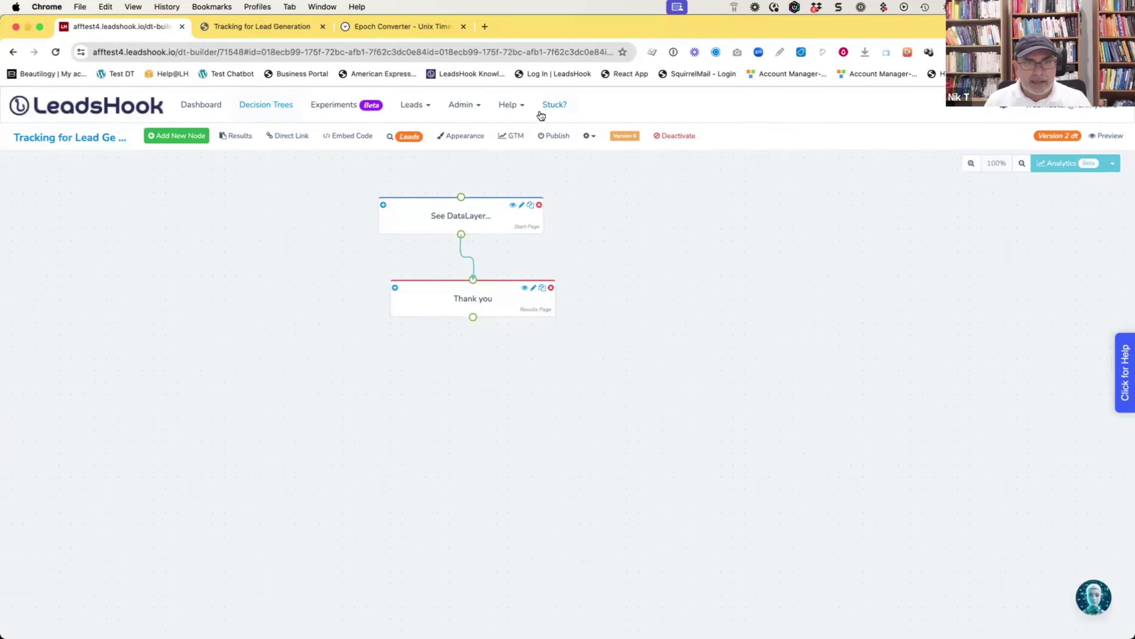
left_click(262, 27)
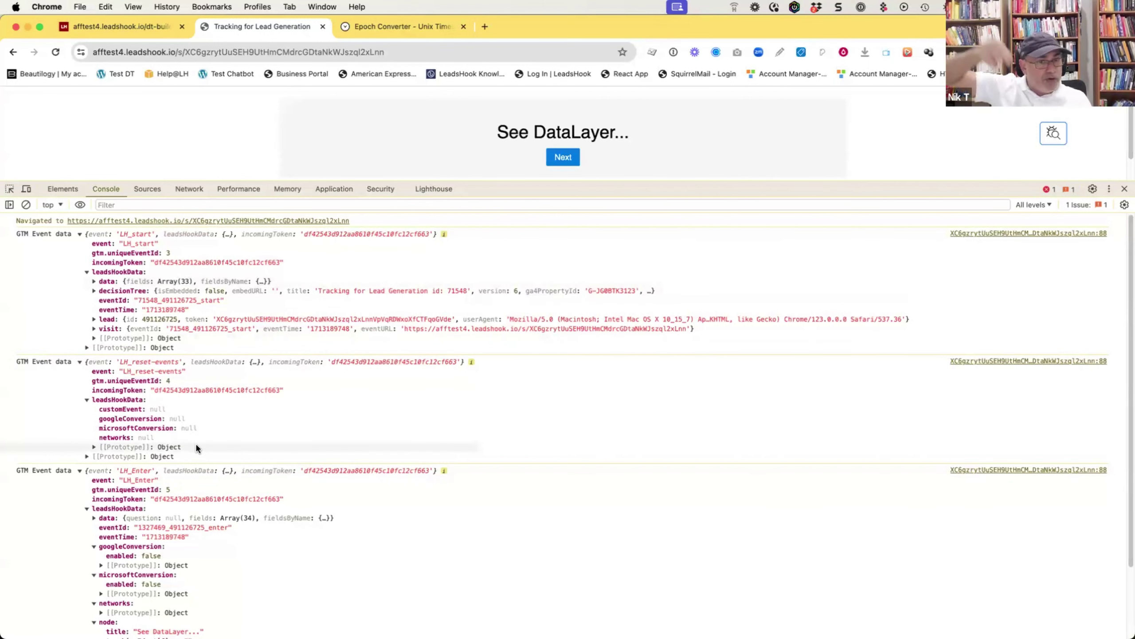
- Check Firefox's Tag Assistant connection dialog, and expand the LH_start event's decisionTree, lead and visit data in Chrome's preview console
key("super+Tab")
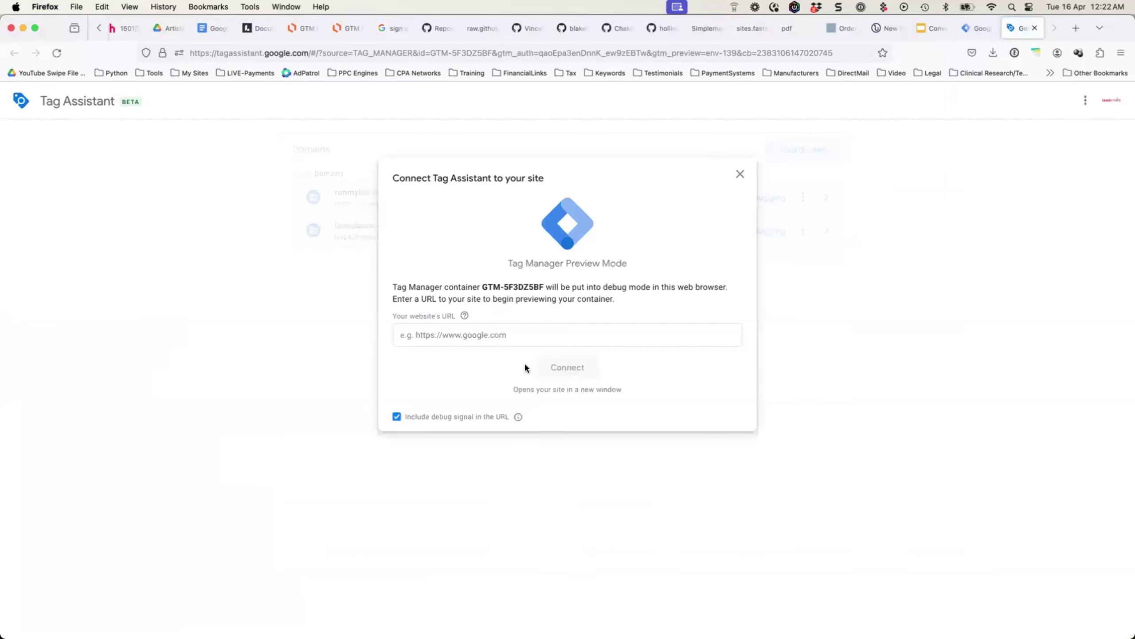
left_click(522, 335)
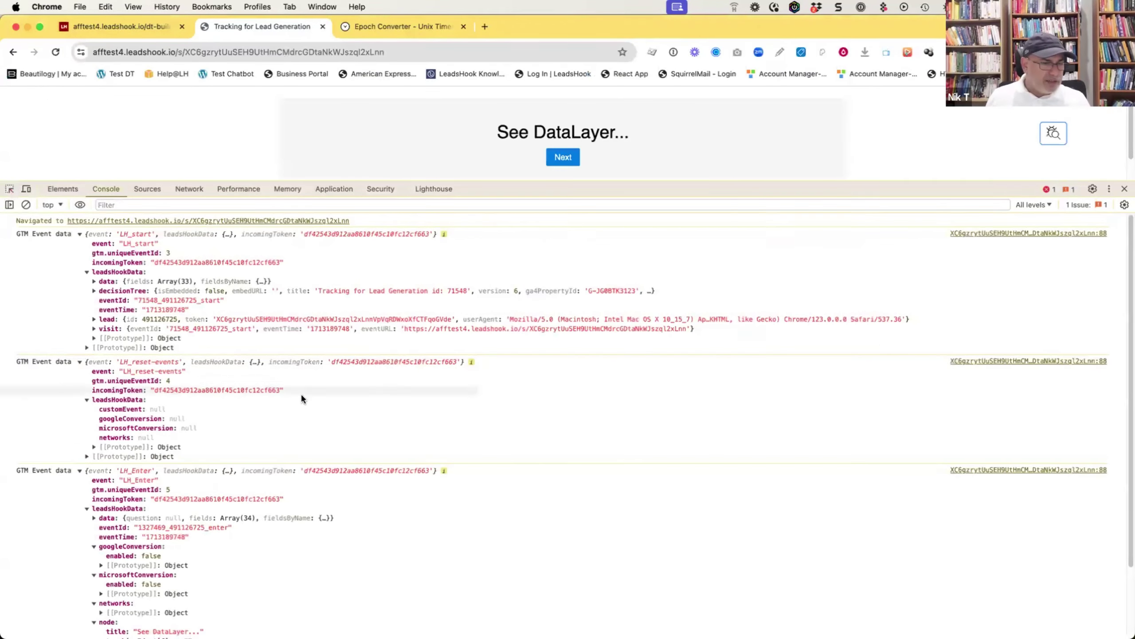
left_click(106, 292)
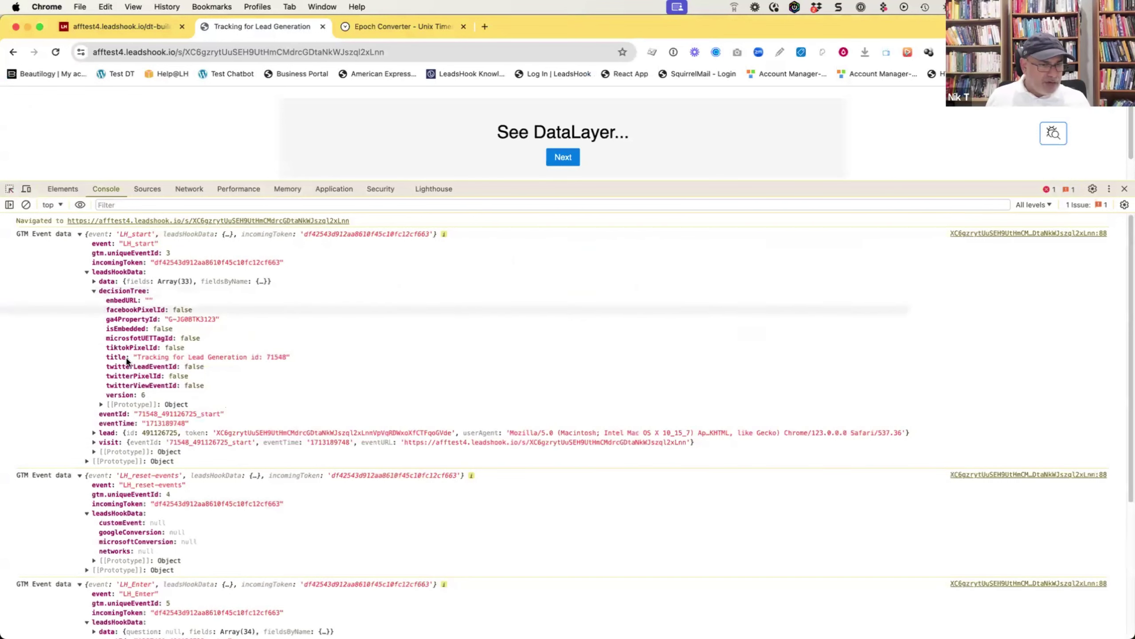
left_click(101, 404)
scroll(134, 470, "down", 3)
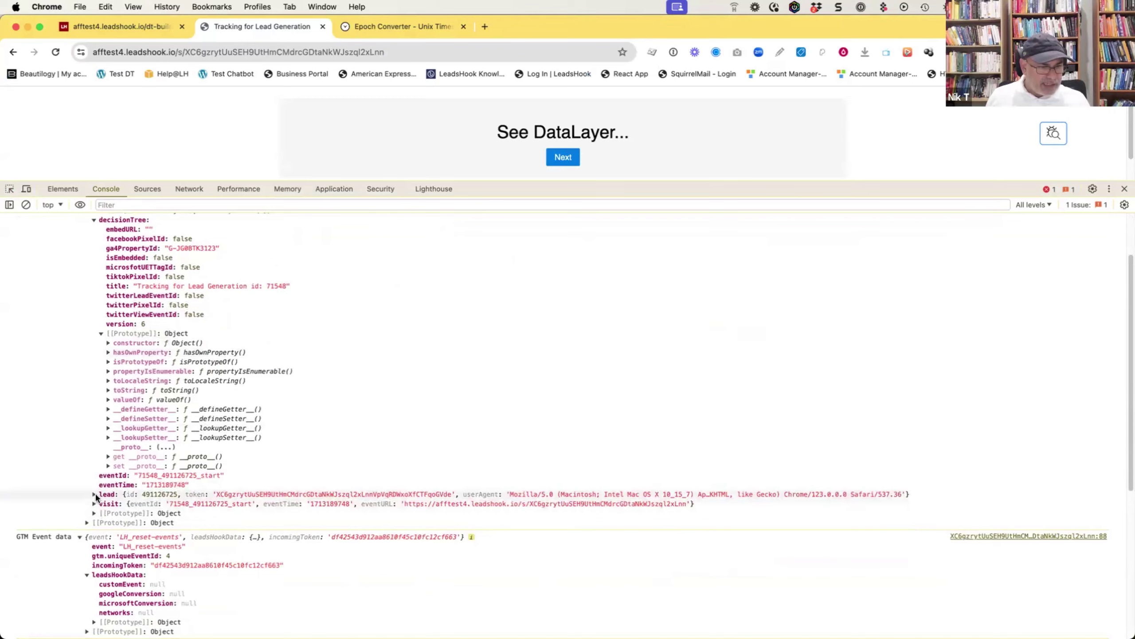
left_click(96, 493)
scroll(191, 458, "down", 5)
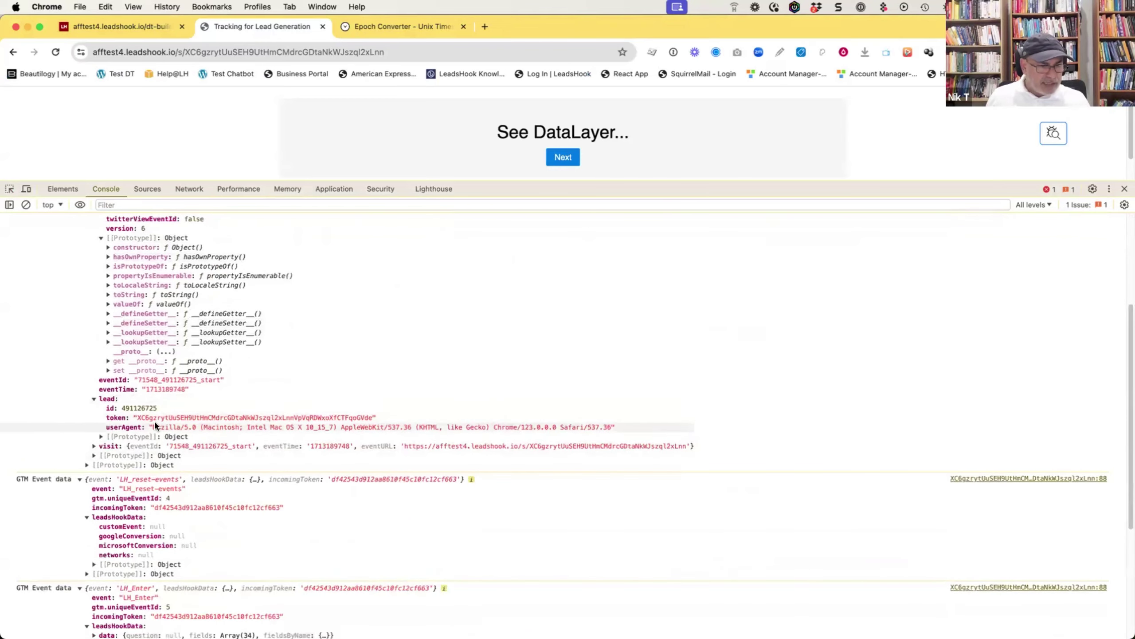
left_click(94, 445)
scroll(208, 449, "up", 7)
scroll(208, 449, "down", 4)
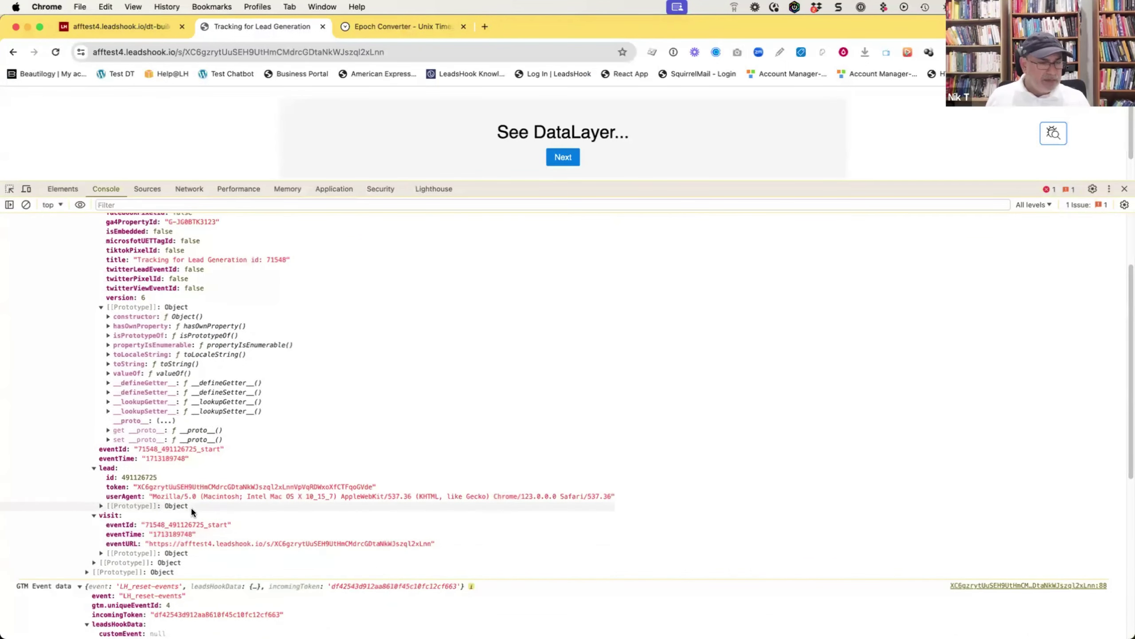
scroll(190, 506, "up", 5)
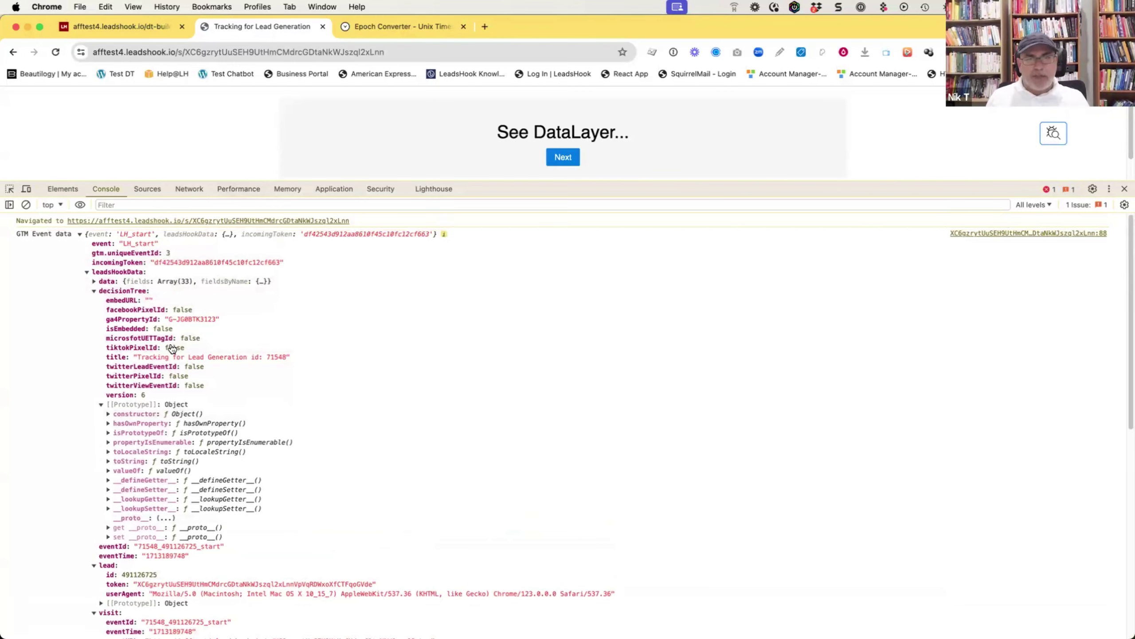
- Compare Tag Manager's user-defined variables in Firefox with the LH_start event data in Chrome's console
key("super+Tab")
key("super+w")
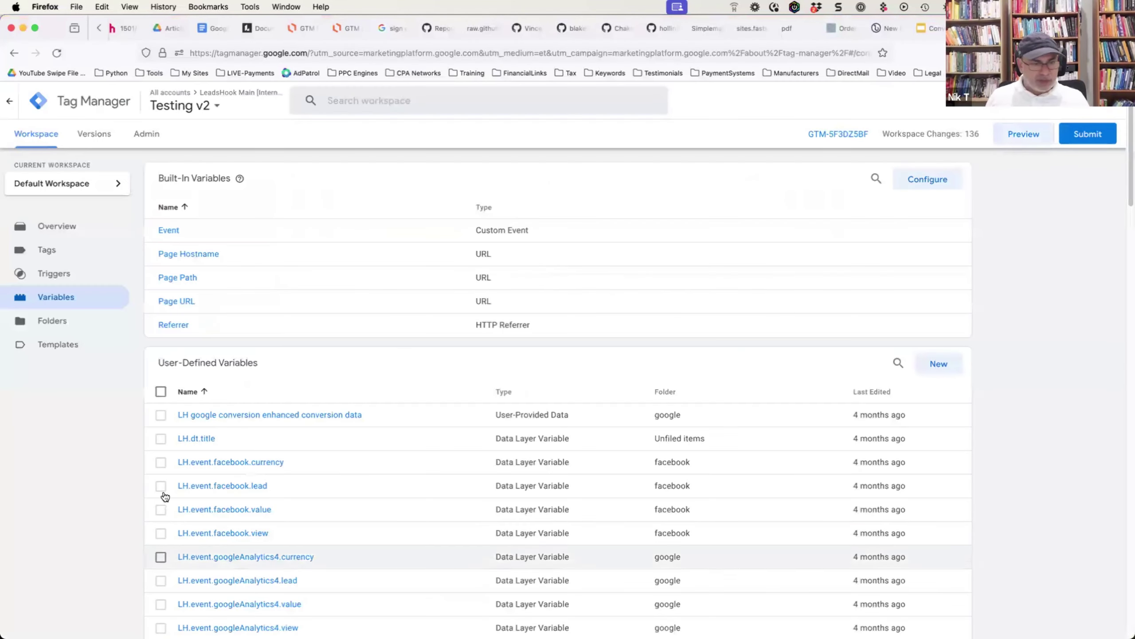
scroll(279, 466, "down", 10)
scroll(279, 471, "up", 10)
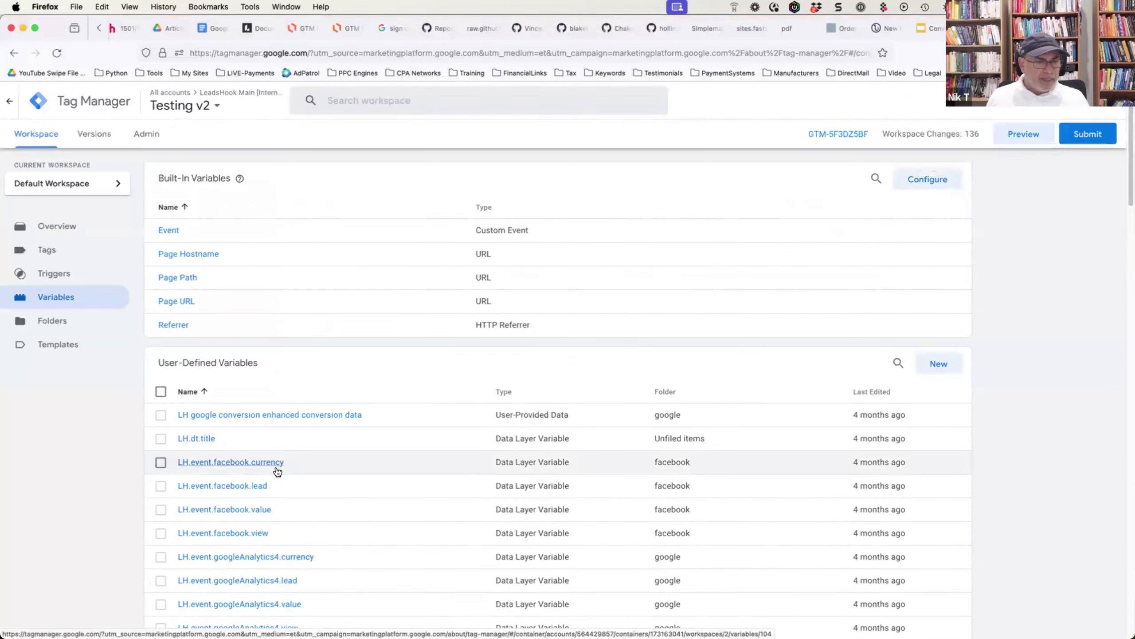
key("super+Tab")
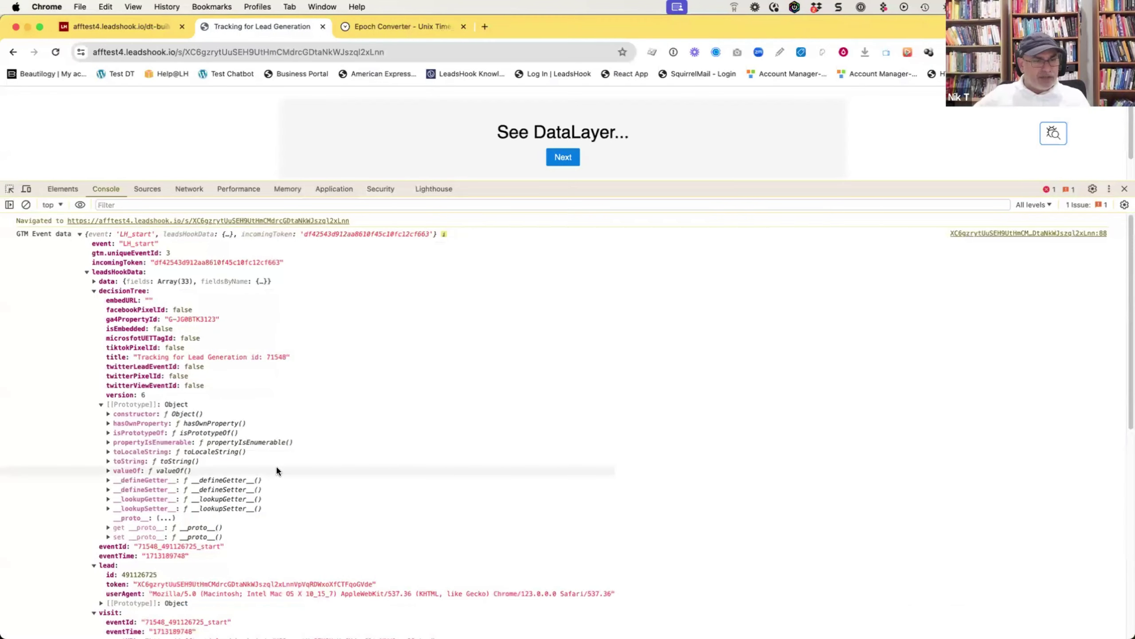
key("super+Tab")
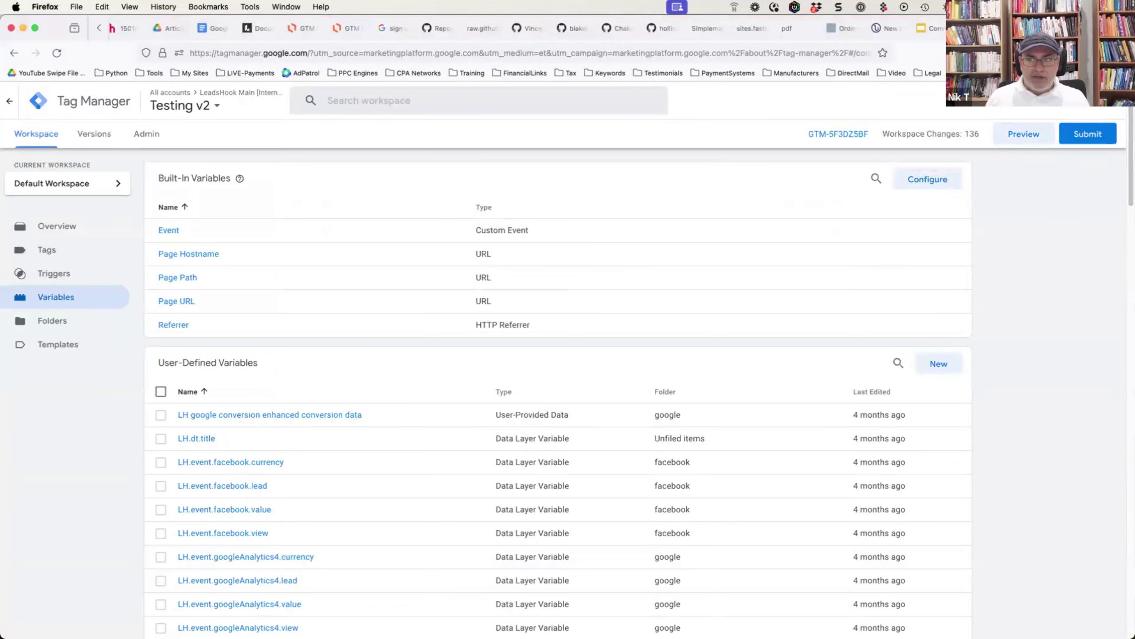
key("ctrl+Tab")
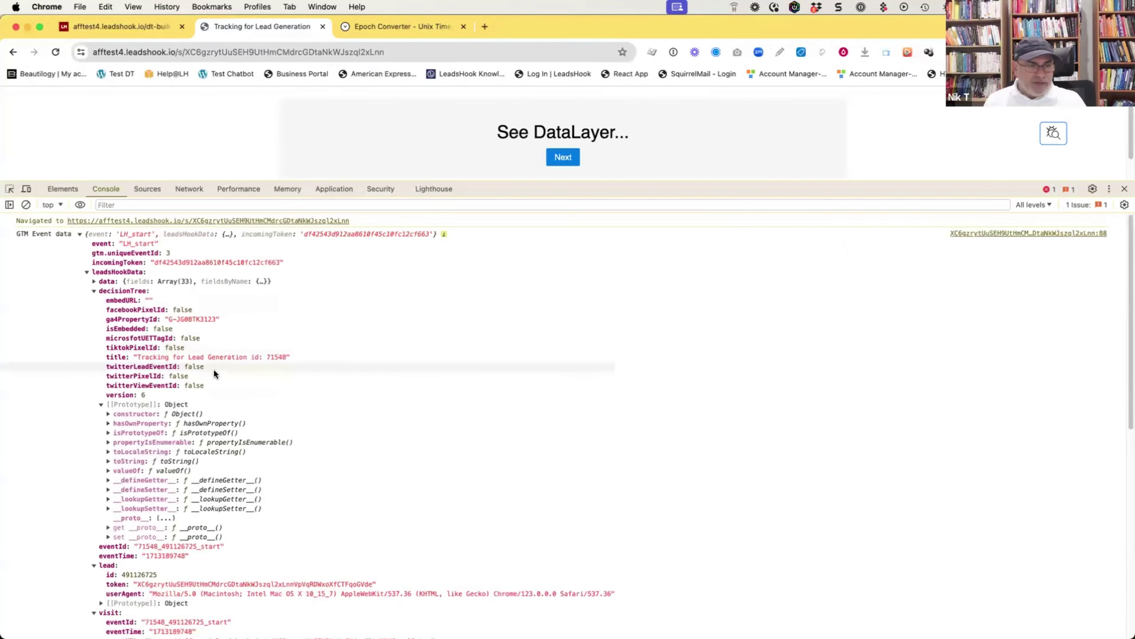
scroll(213, 368, "down", 5)
scroll(293, 399, "up", 5)
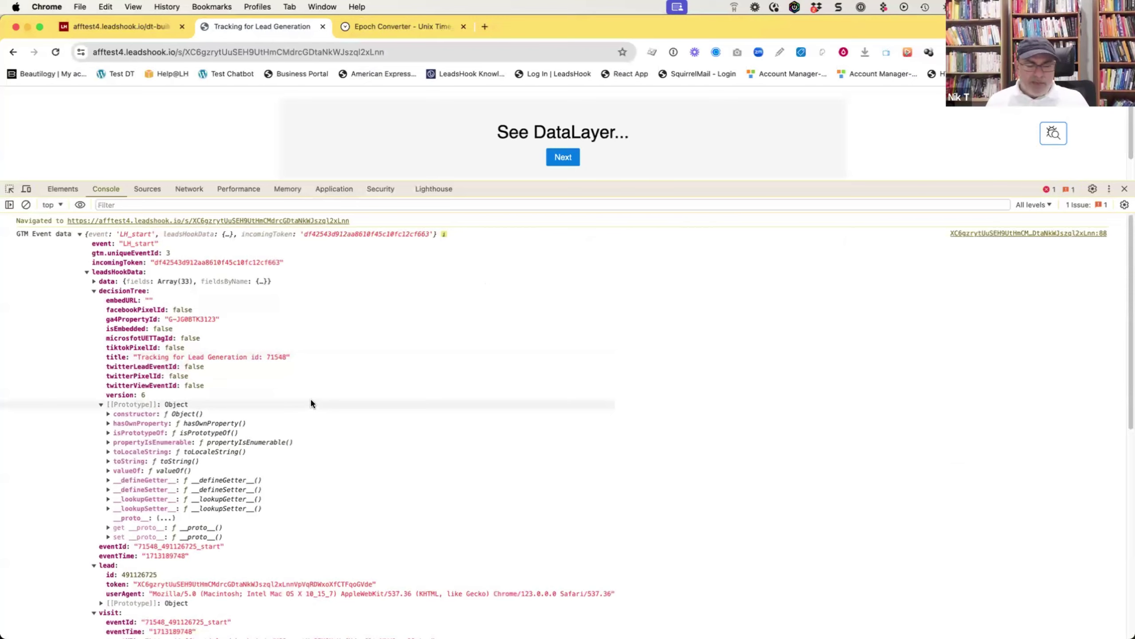
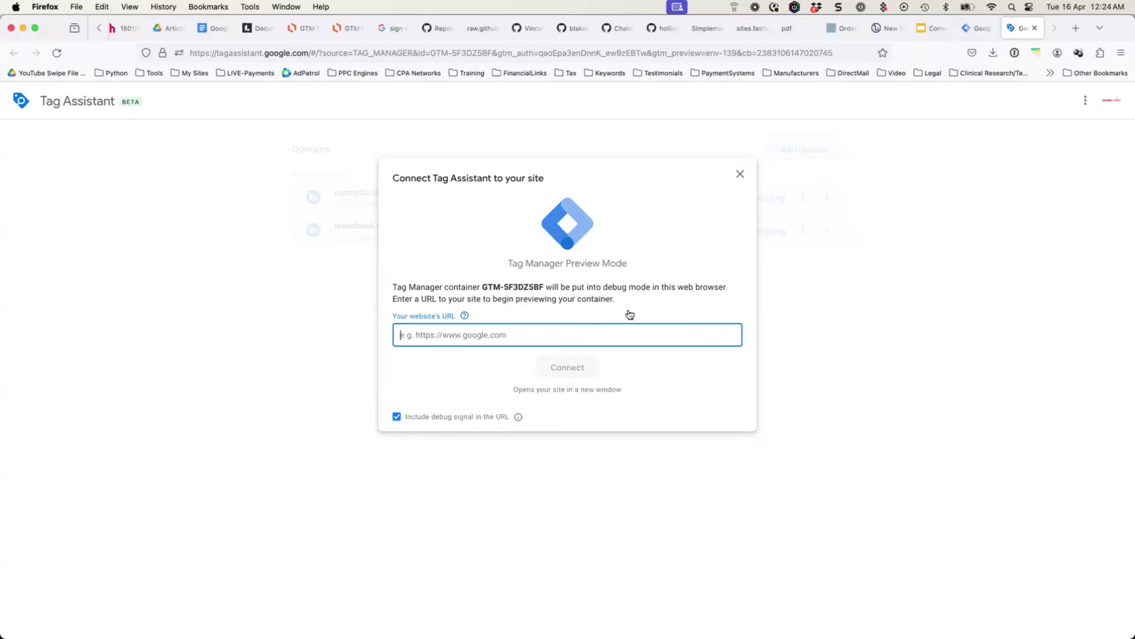
- In Chrome's LeadsHook tab, open the admin custom fields and look through the Tracking V2 fields
key("super+Tab")
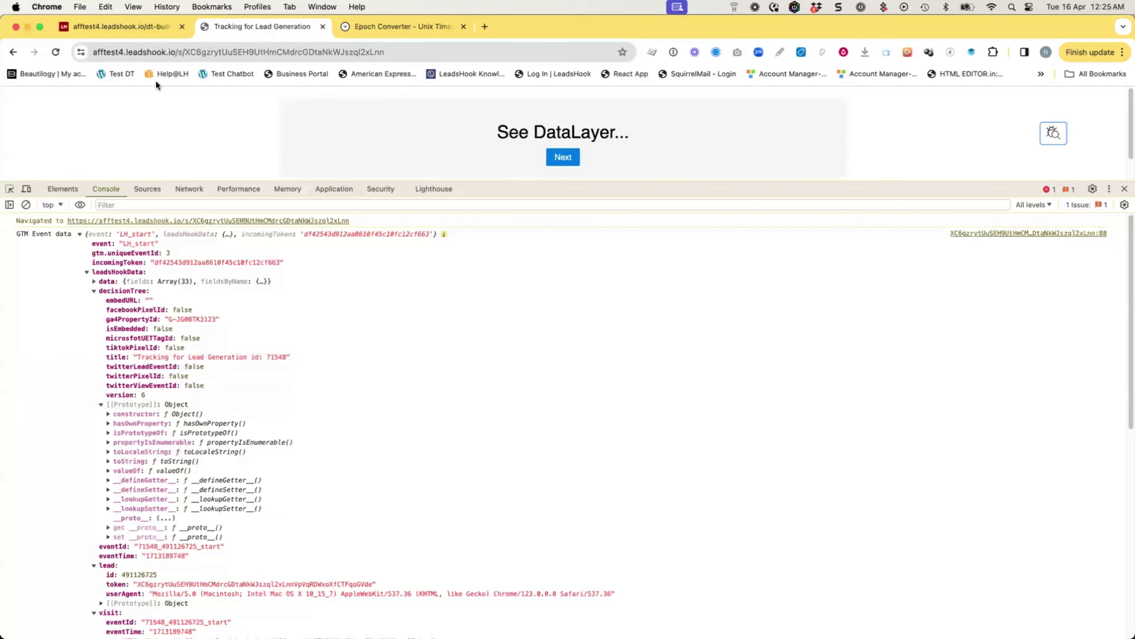
left_click(136, 27)
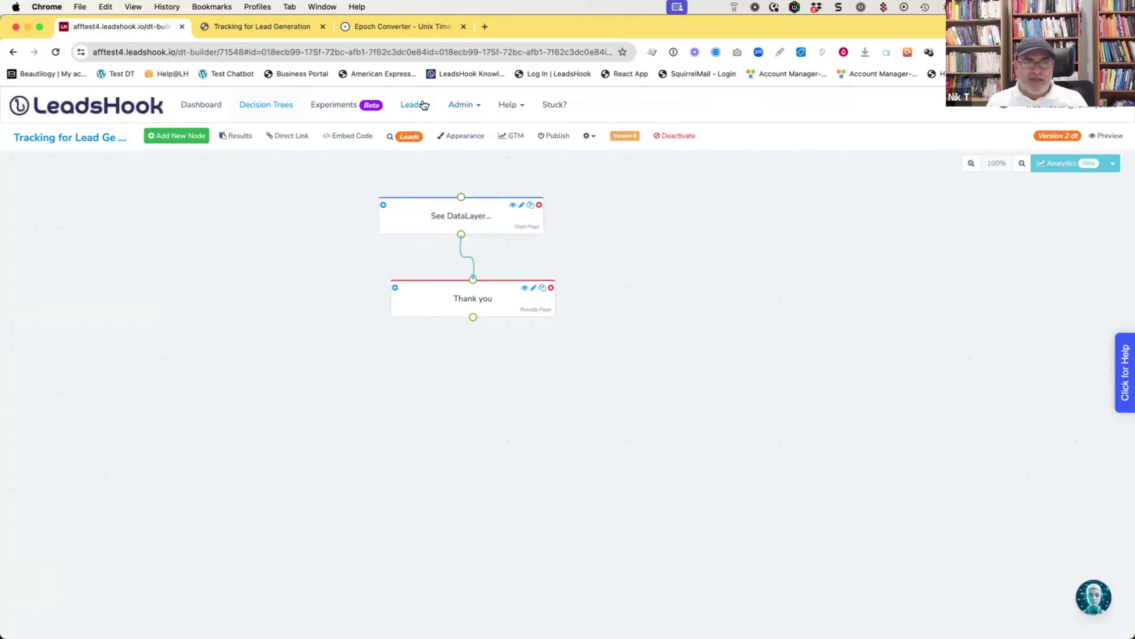
left_click(447, 104)
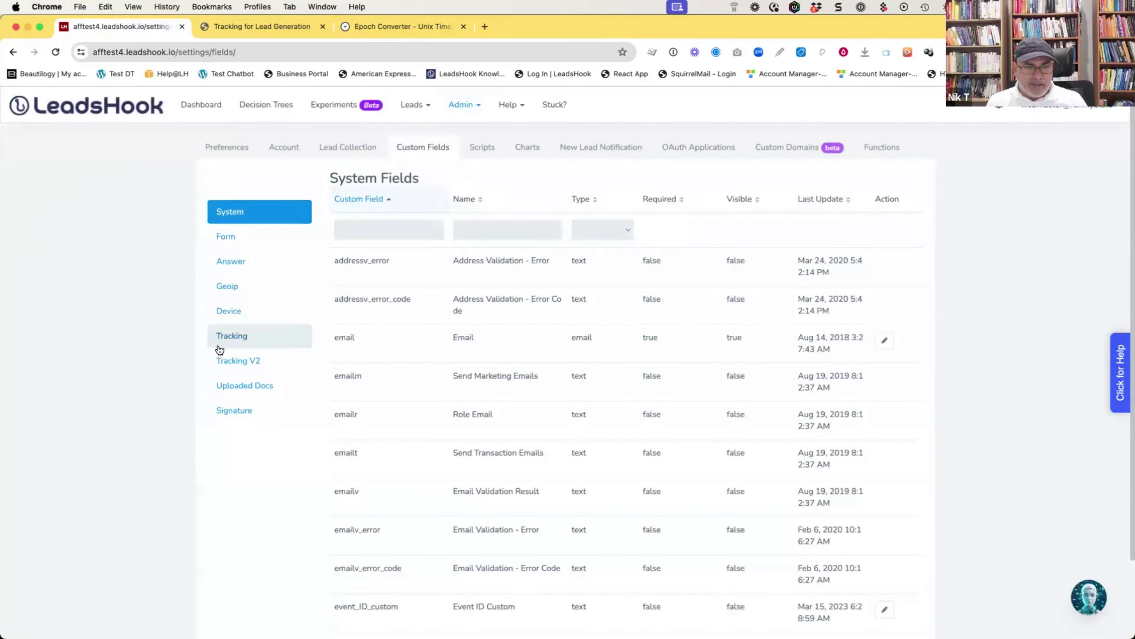
left_click(231, 357)
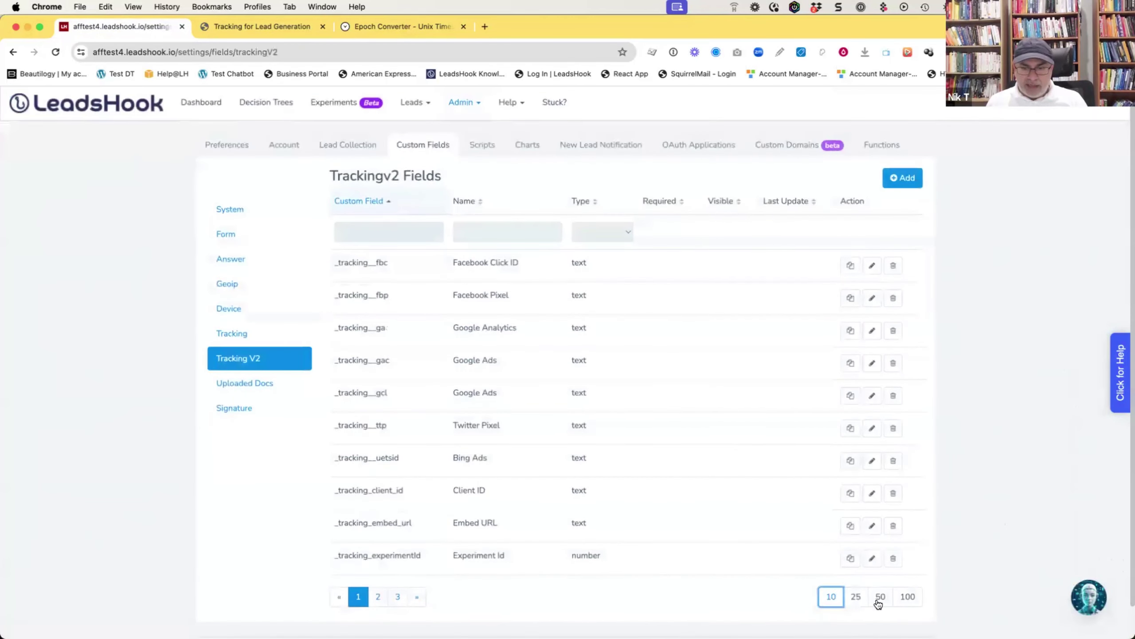
scroll(424, 356, "down", 10)
scroll(435, 447, "up", 10)
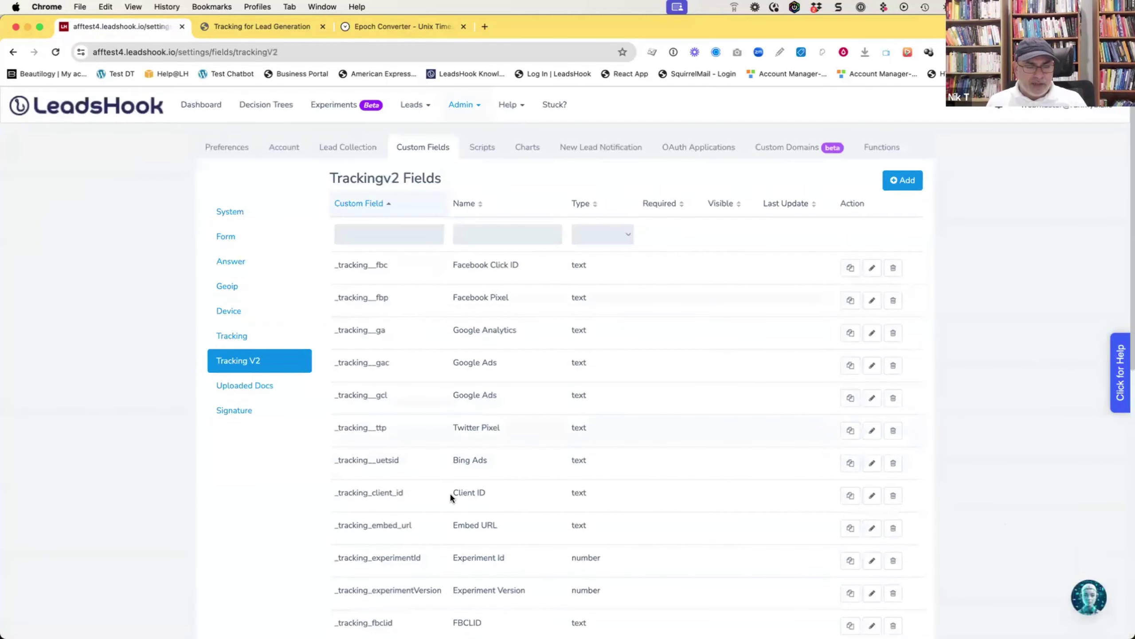
- Open the Tracking custom fields, show 50 rows per page, and look through the current-event fields
left_click(246, 333)
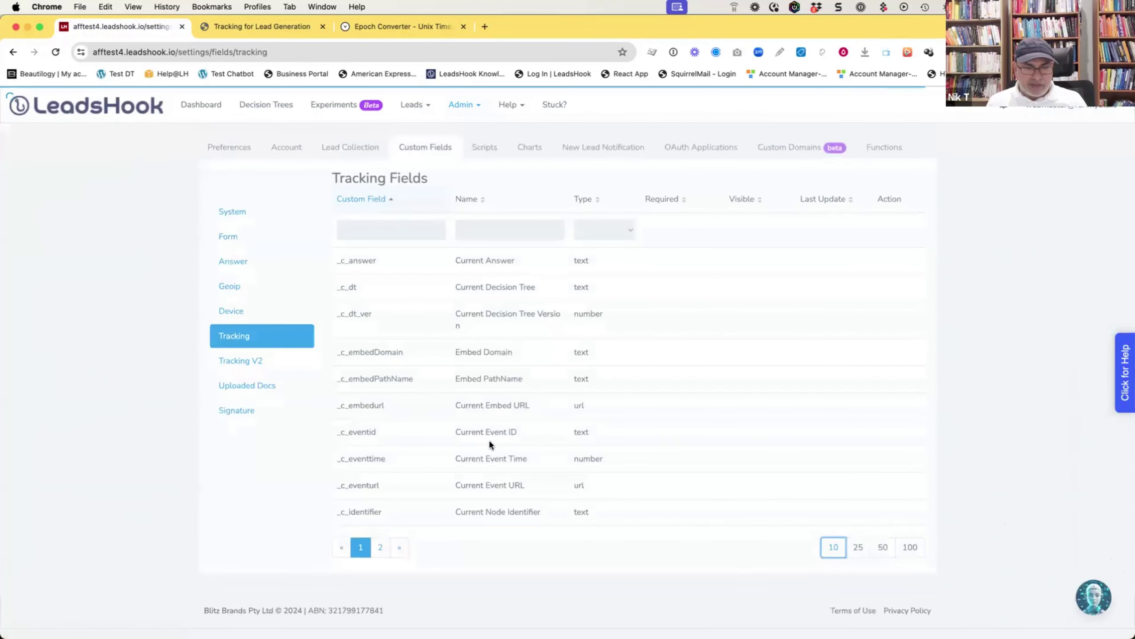
left_click(879, 546)
scroll(388, 500, "down", 2)
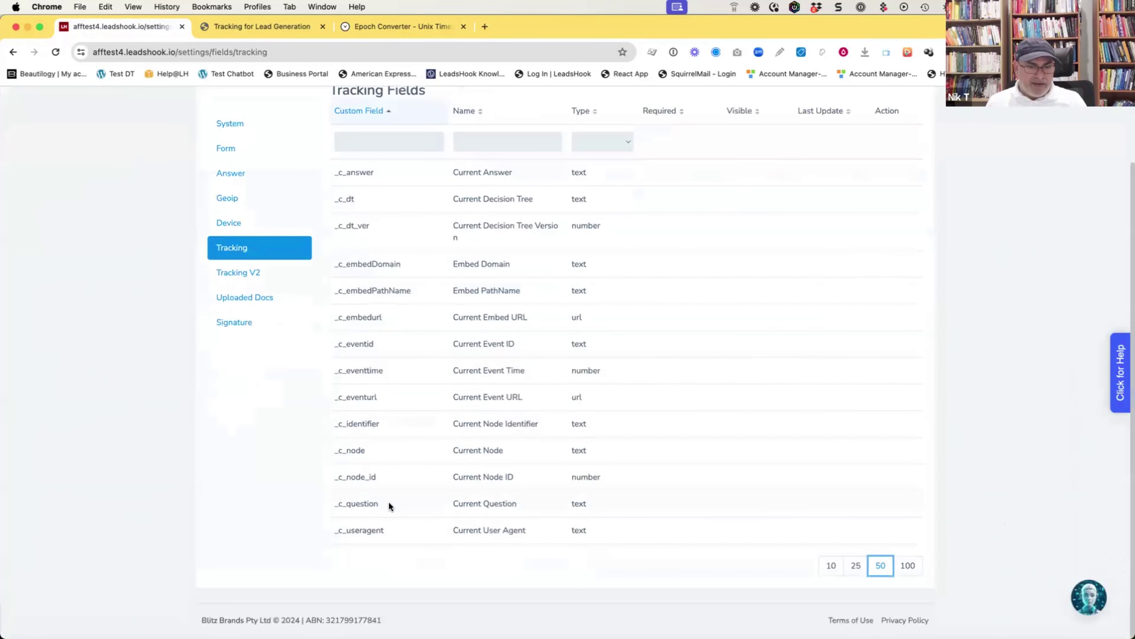
scroll(386, 444, "up", 2)
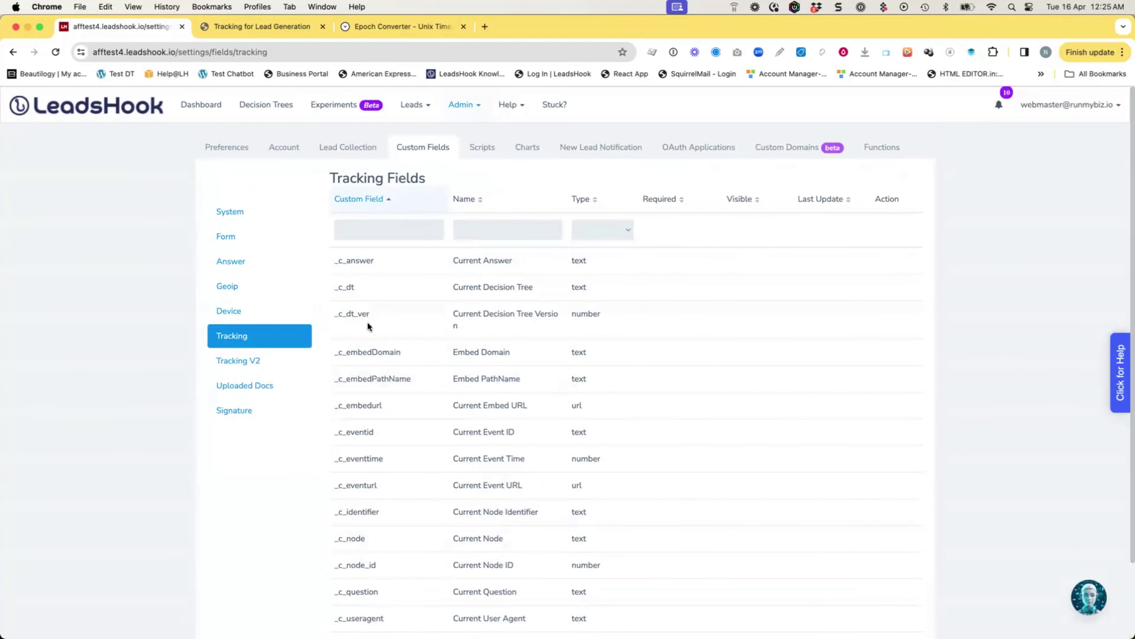
- Close the developer tools on the decision tree preview page and open its LeadsHook debug bar
left_click(292, 28)
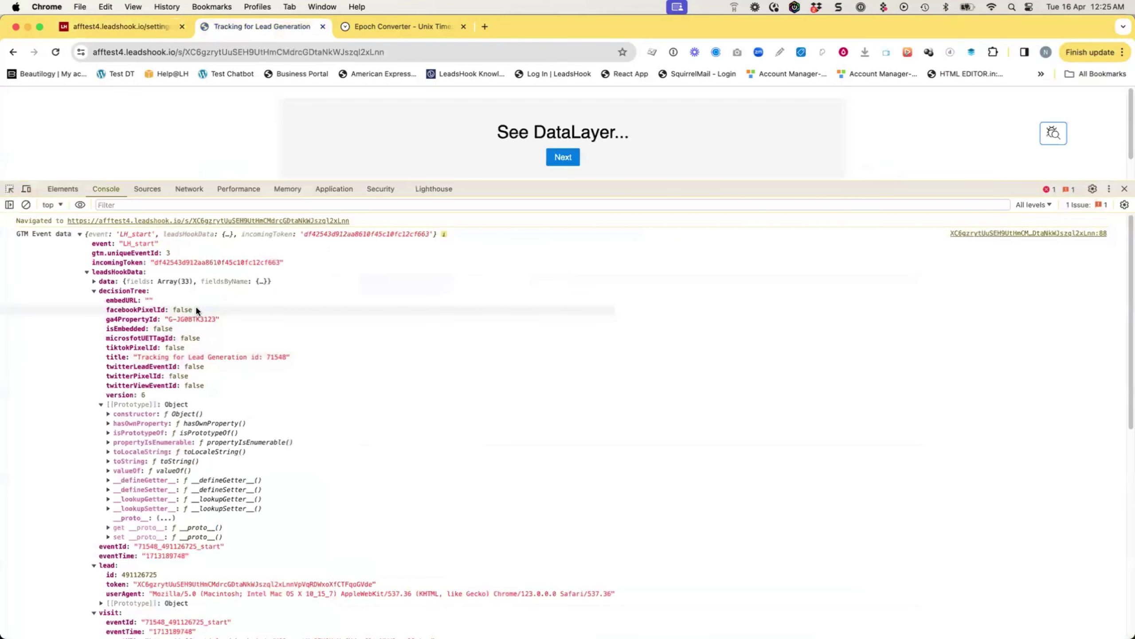
left_click(1125, 189)
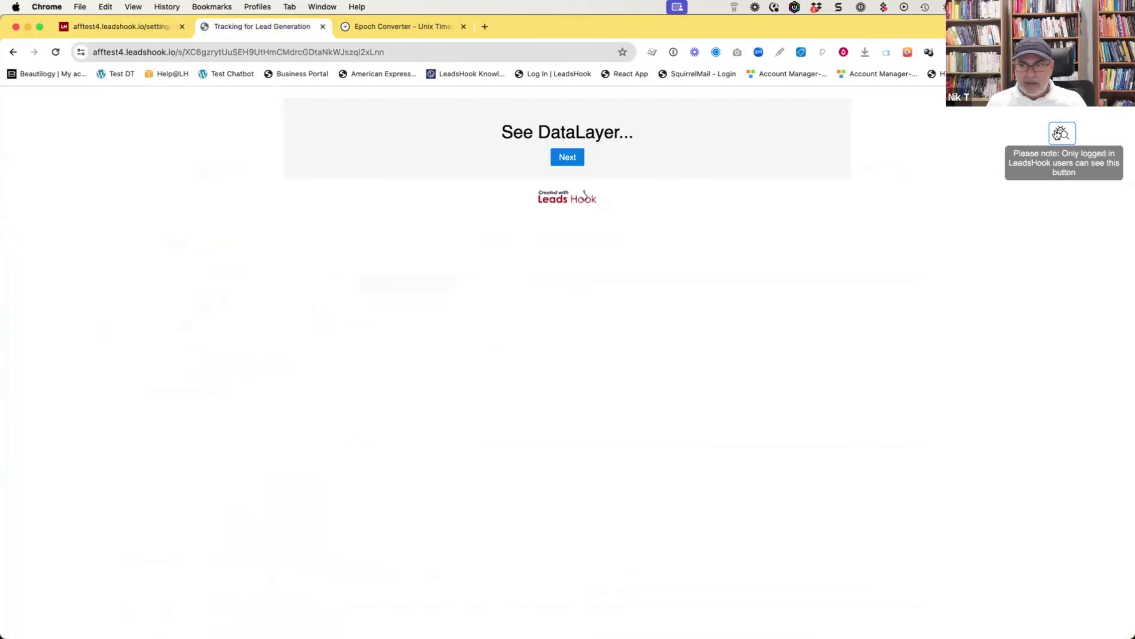
left_click(1058, 133)
- Go back to the LeadsHook decision trees list and open the Tracking for Lead Generation tree in the builder
left_click(106, 25)
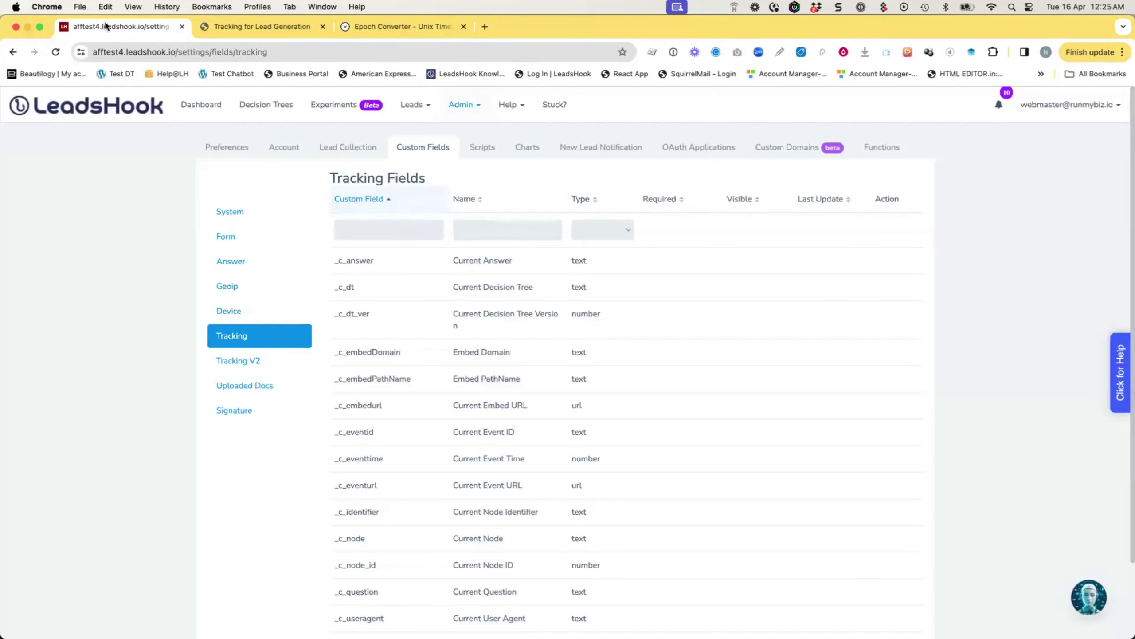
left_click(257, 106)
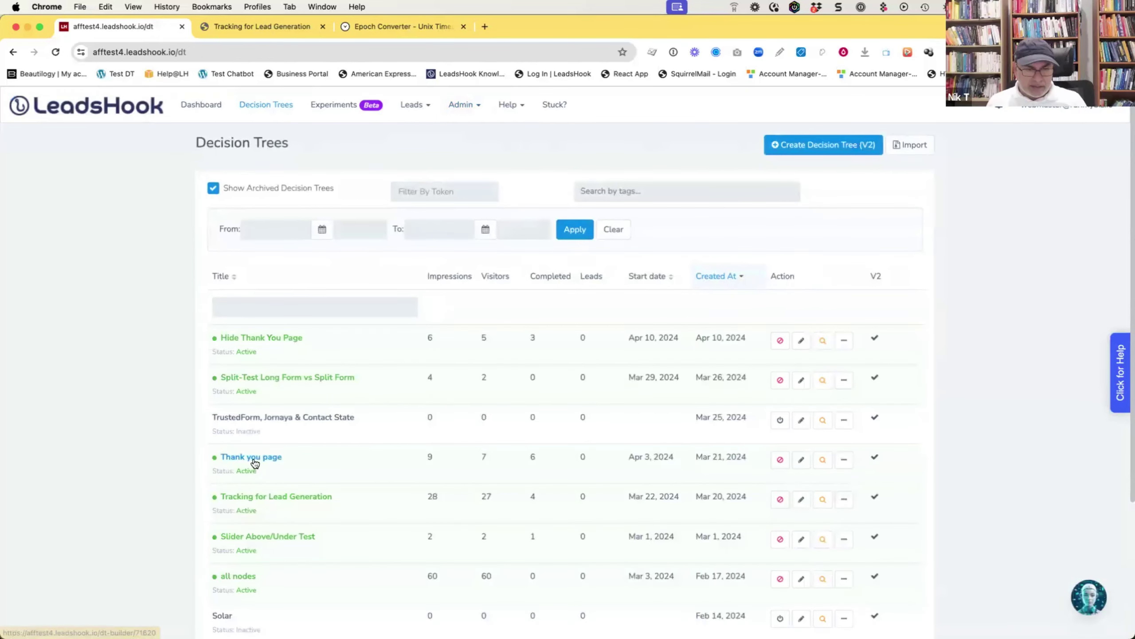
left_click(273, 498)
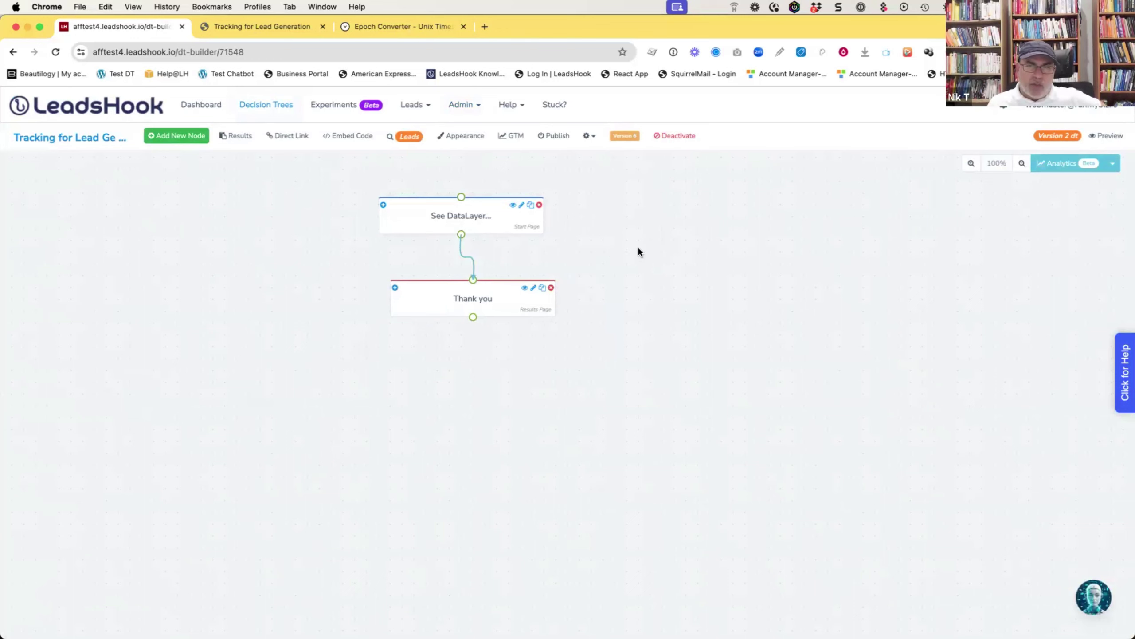
- Examine the Posted Data, Lead and System Fields sections in the preview page's debug bar
left_click(266, 25)
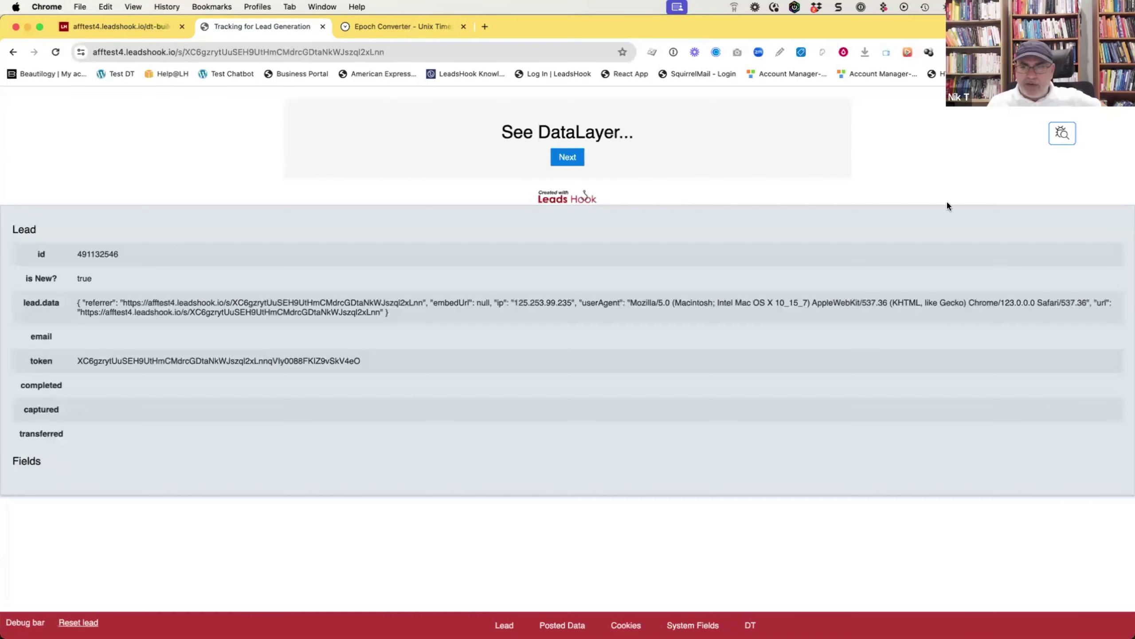
left_click(1064, 134)
left_click(1063, 134)
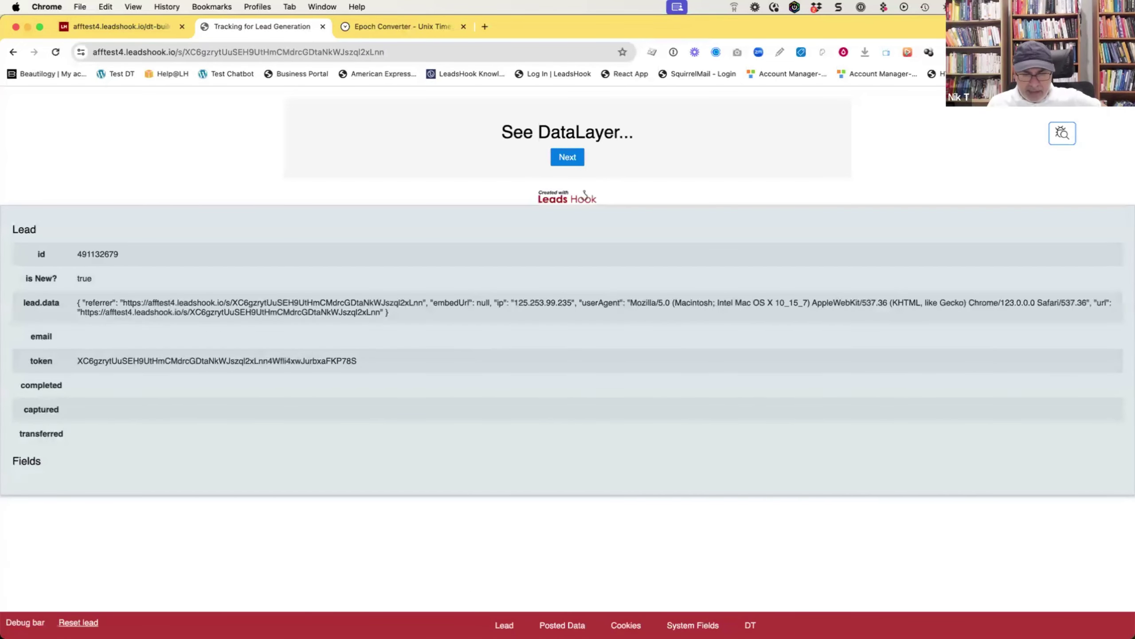
left_click(559, 625)
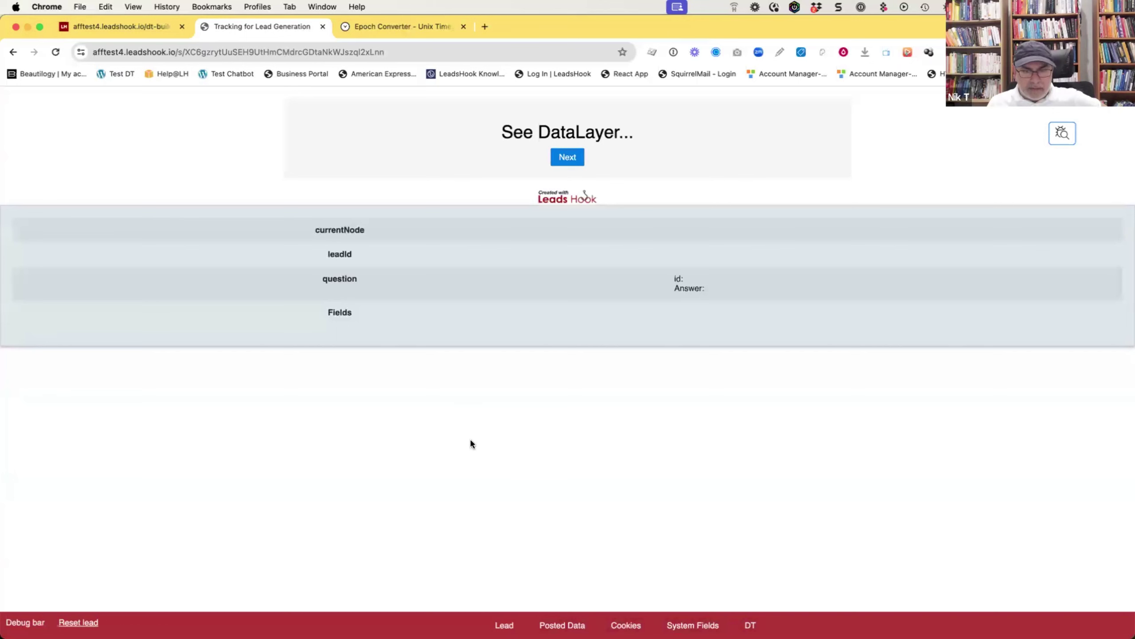
left_click(506, 625)
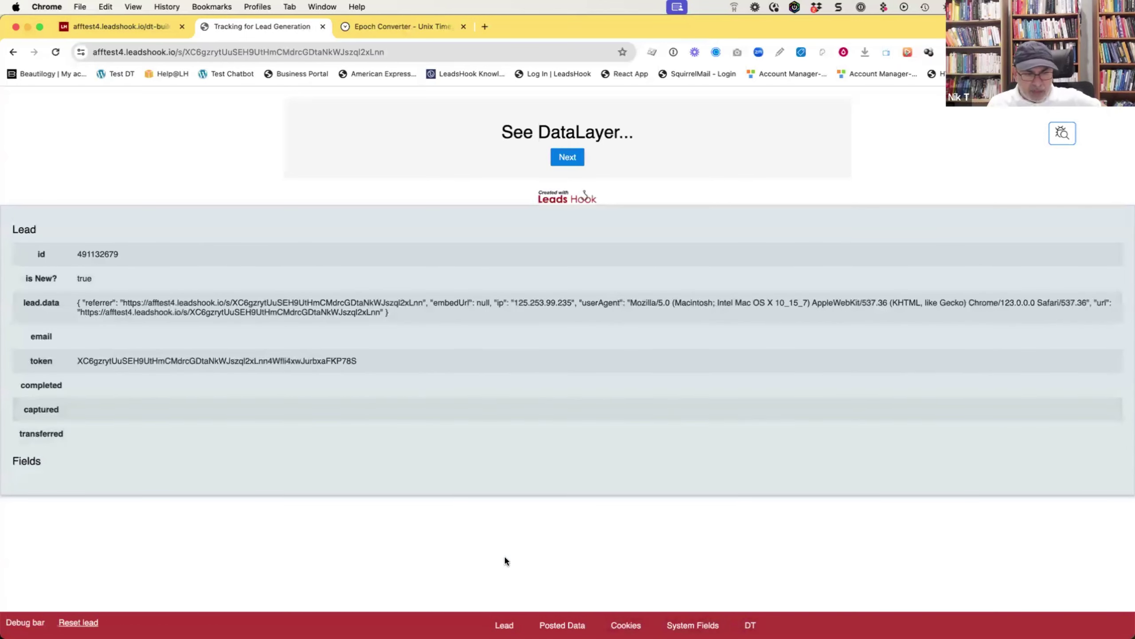
left_click(692, 625)
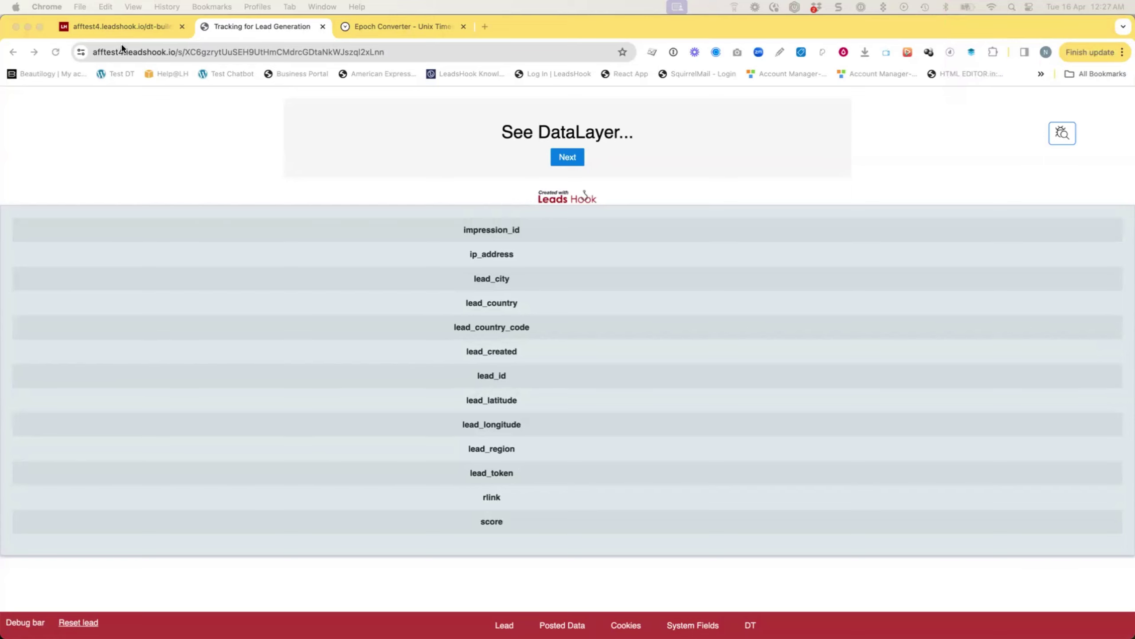
- Return to the Tracking for Lead Generation tree in the builder, briefly checking Firefox's Tag Assistant dialog
left_click(122, 25)
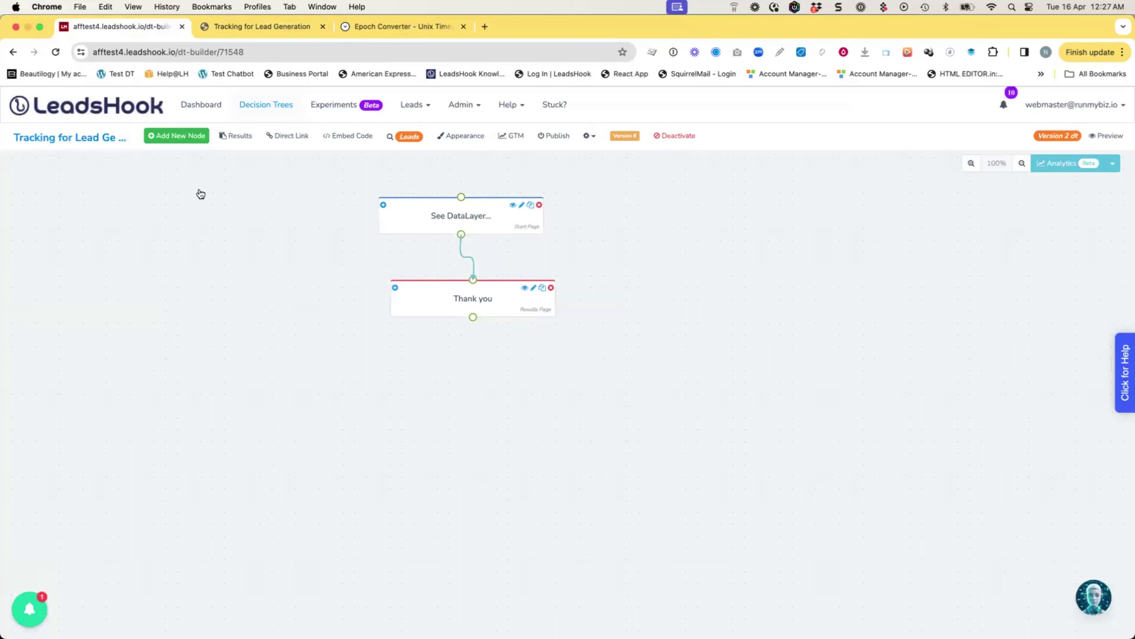
key("super+Tab")
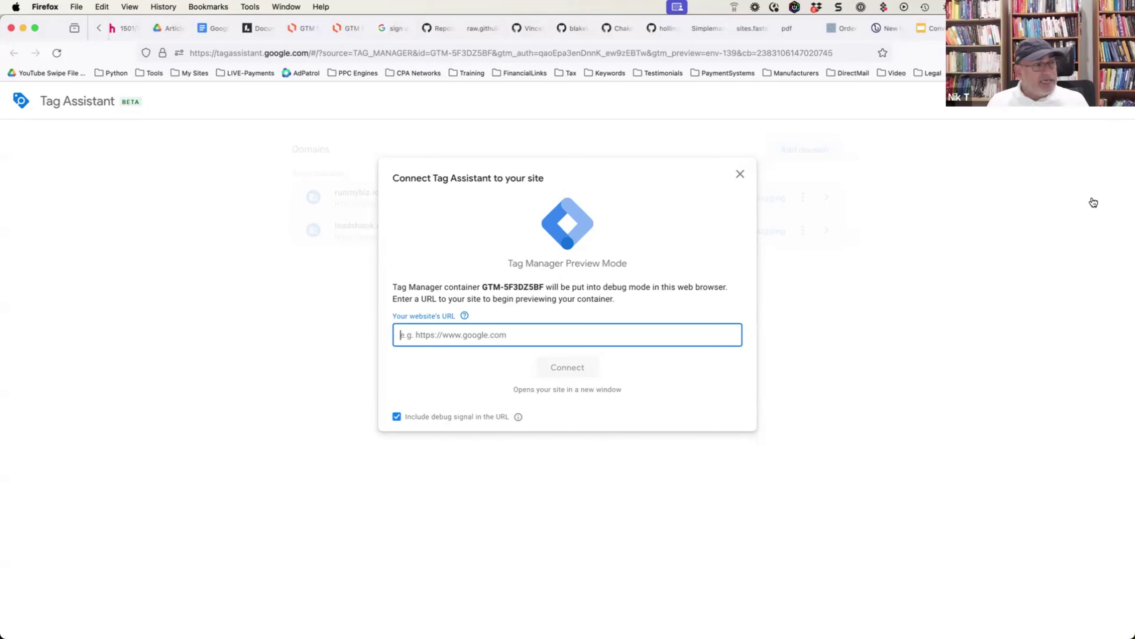
key("super+Tab")
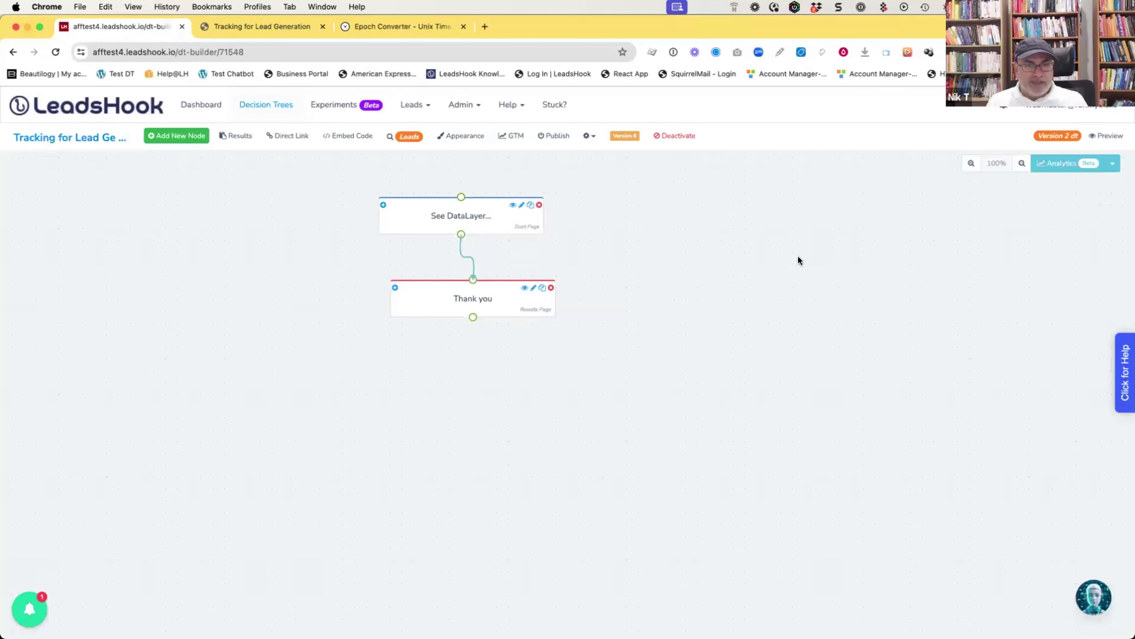
- Open the "See DataLayer..." start page node, try appending "lowercase_" to its title, and remove that text again
left_click(456, 217)
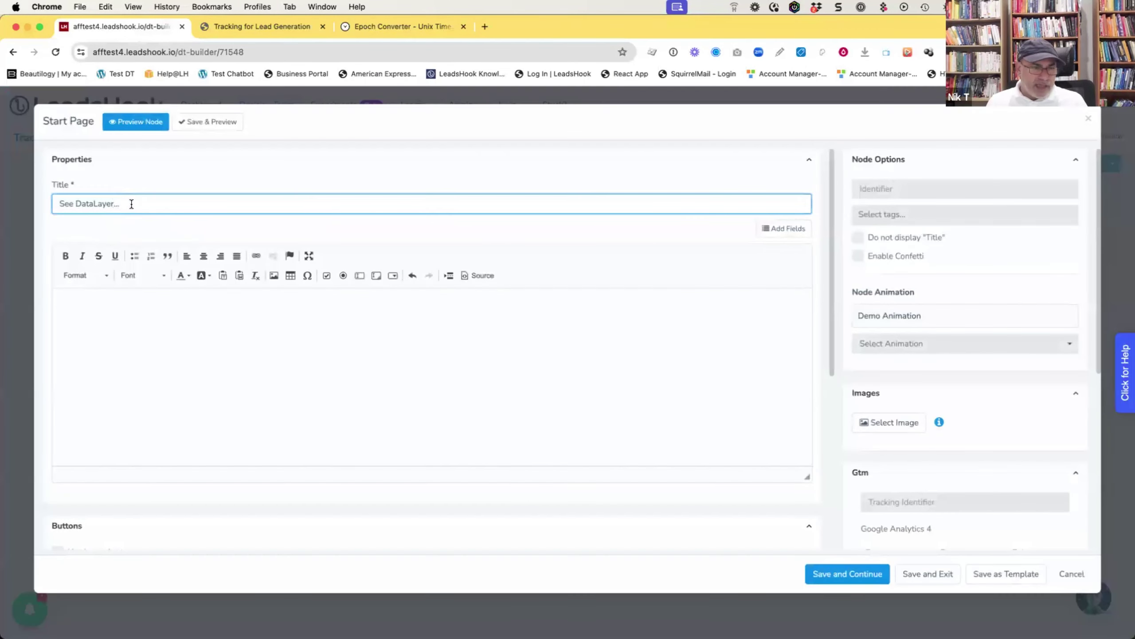
left_click_drag(132, 203, 35, 201)
left_click(195, 202)
type("lower")
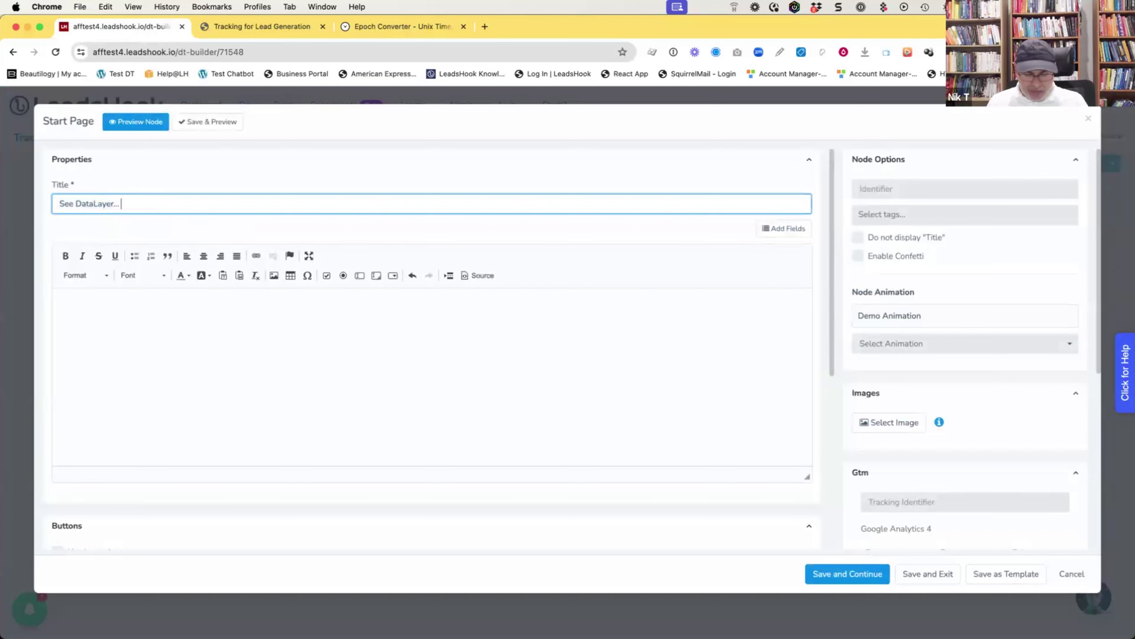
type("case_")
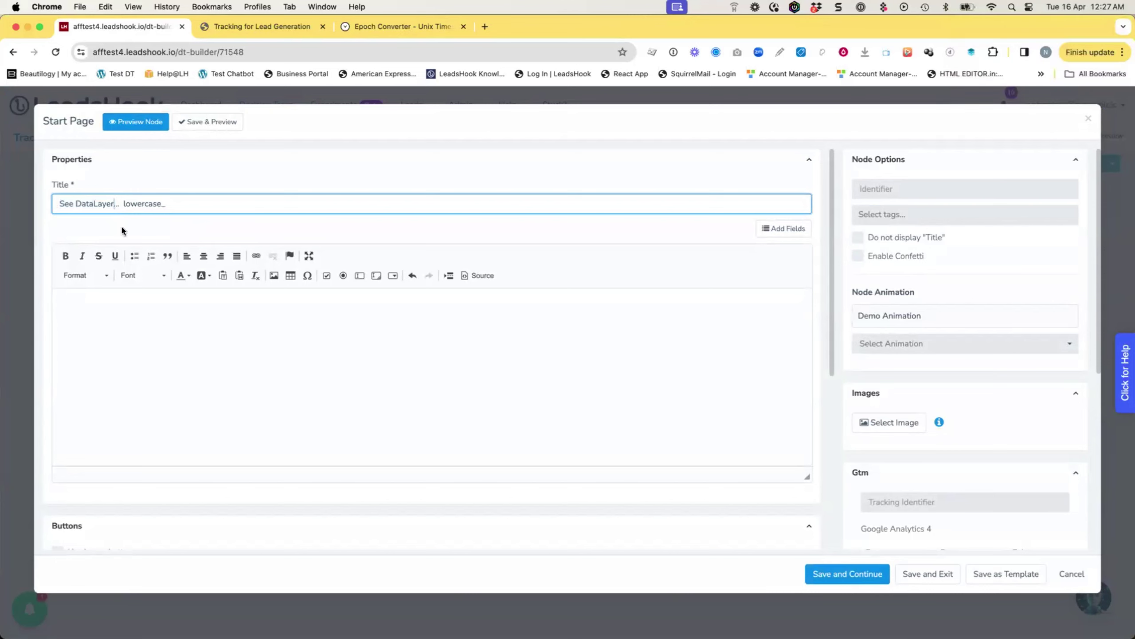
left_click_drag(167, 204, 123, 205)
key("BackSpace")
key("BackSpace")
key("BackSpace")
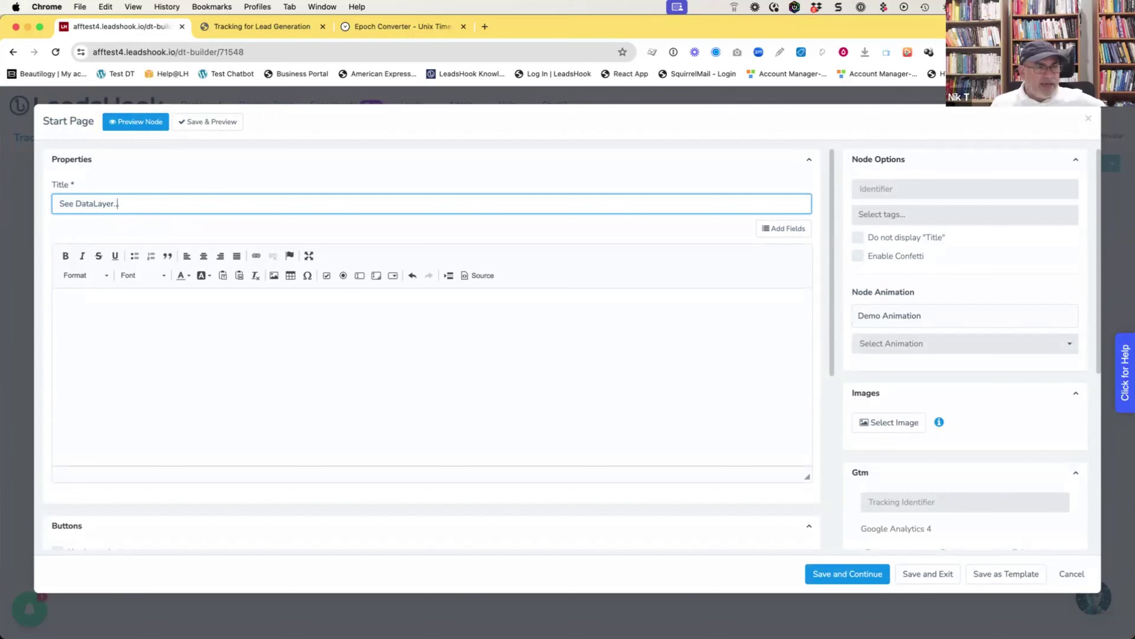
- Try an underscore in place of the space in the start page title, giving "See_DataLayer...", and restore the space
key("Left")
key("Left")
key("Left")
key("Left")
key("Left")
key("Left")
key("Left")
key("Left")
key("Left")
key("Left")
key("Left")
key("Left")
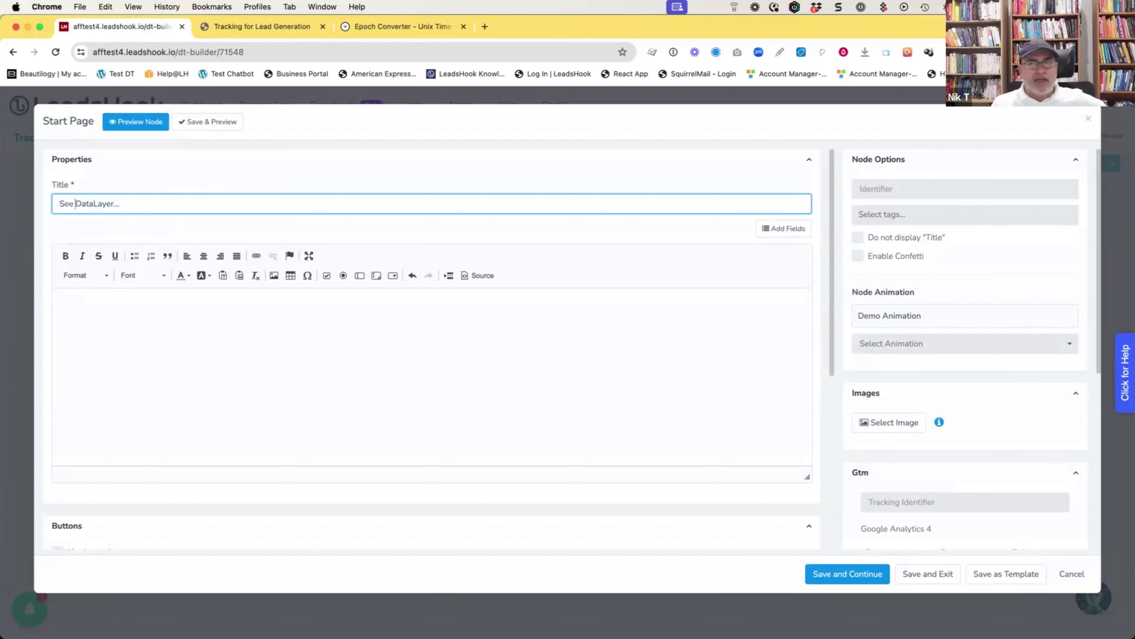
key("BackSpace")
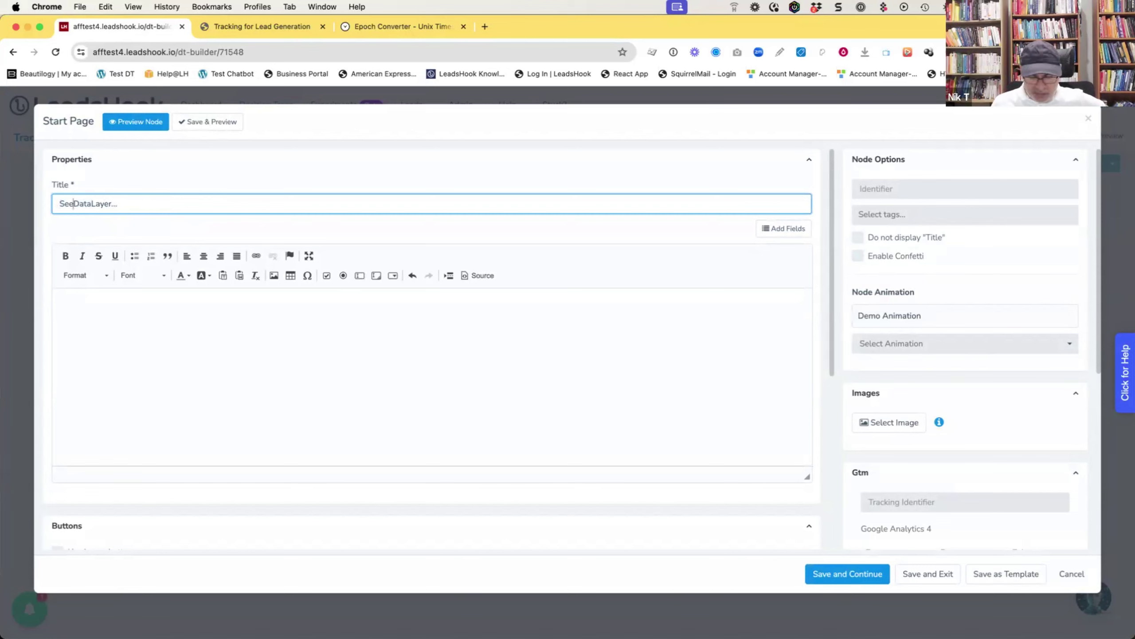
type("_")
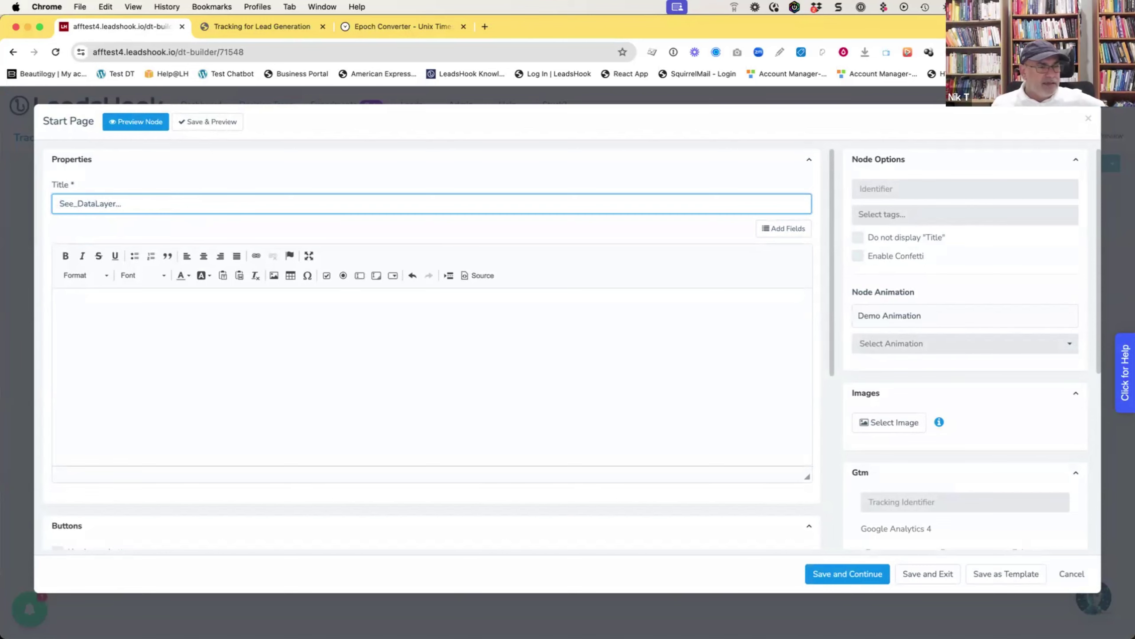
key("BackSpace")
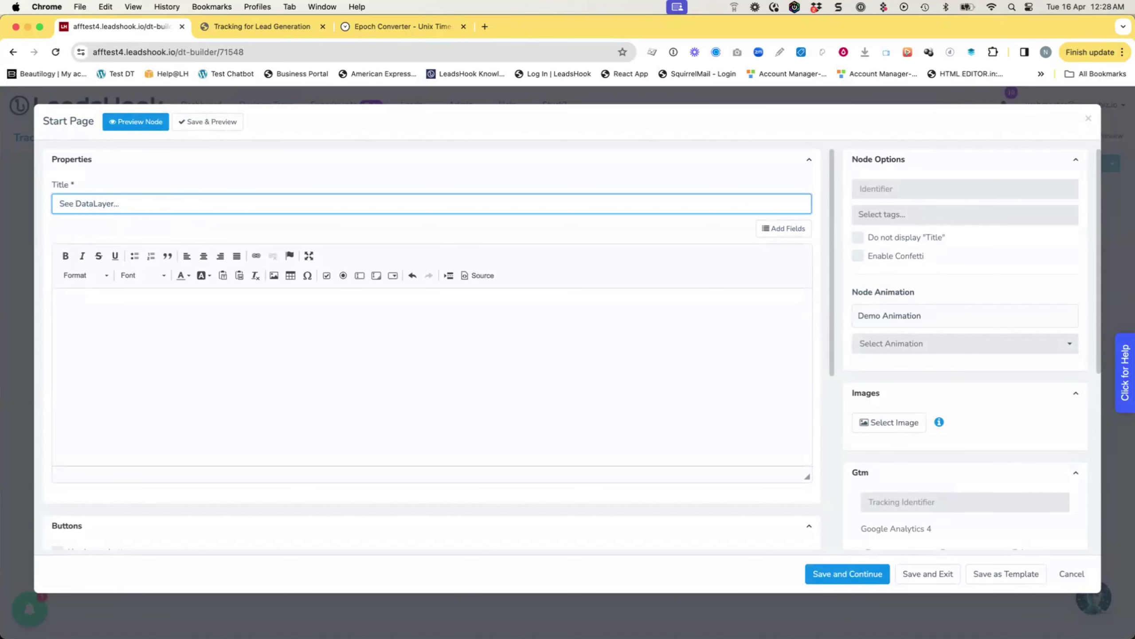
- Close the start page node and discard its title edits
key("Right")
key("Right")
key("Right")
key("Right")
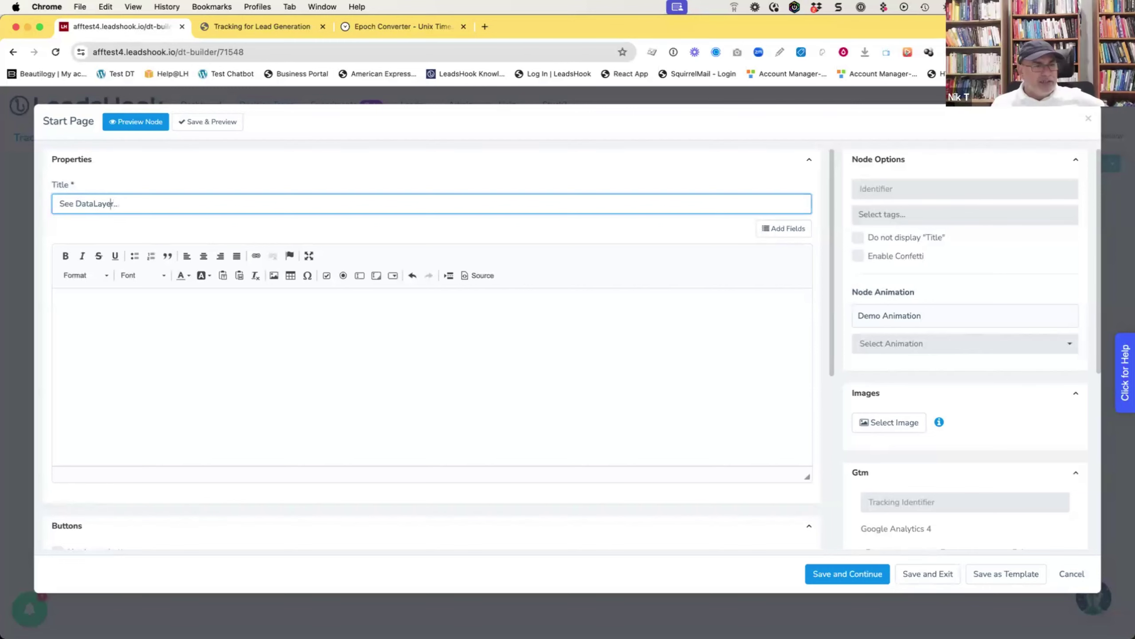
key("Left")
key("Left")
key("Left")
key("Left")
key("Left")
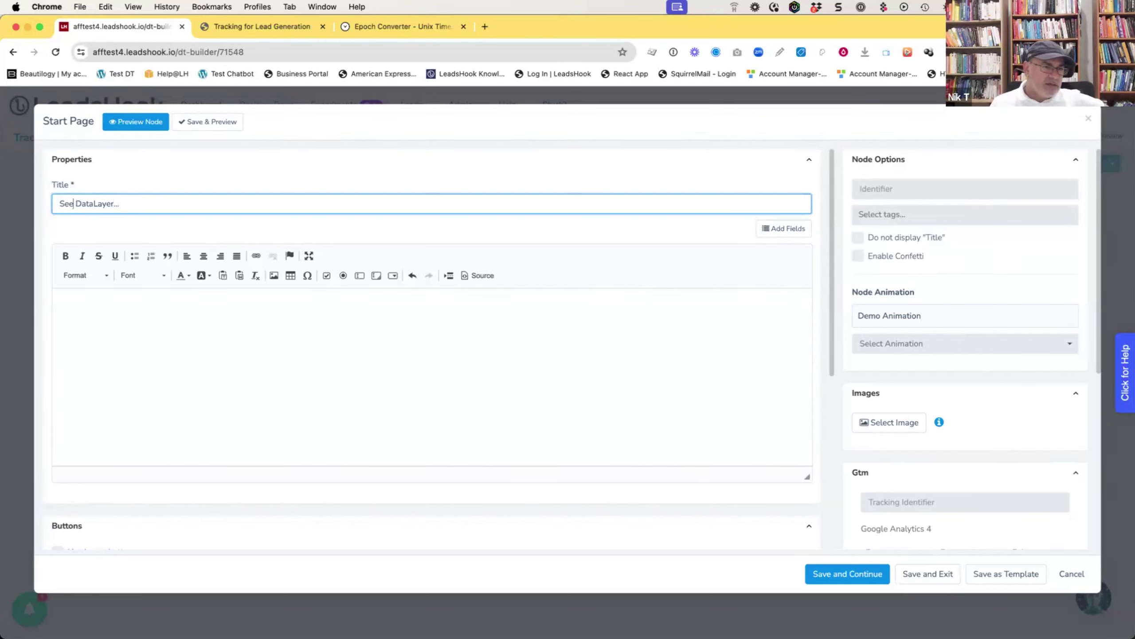
key("Right")
key("Right")
key("Right")
key("Right")
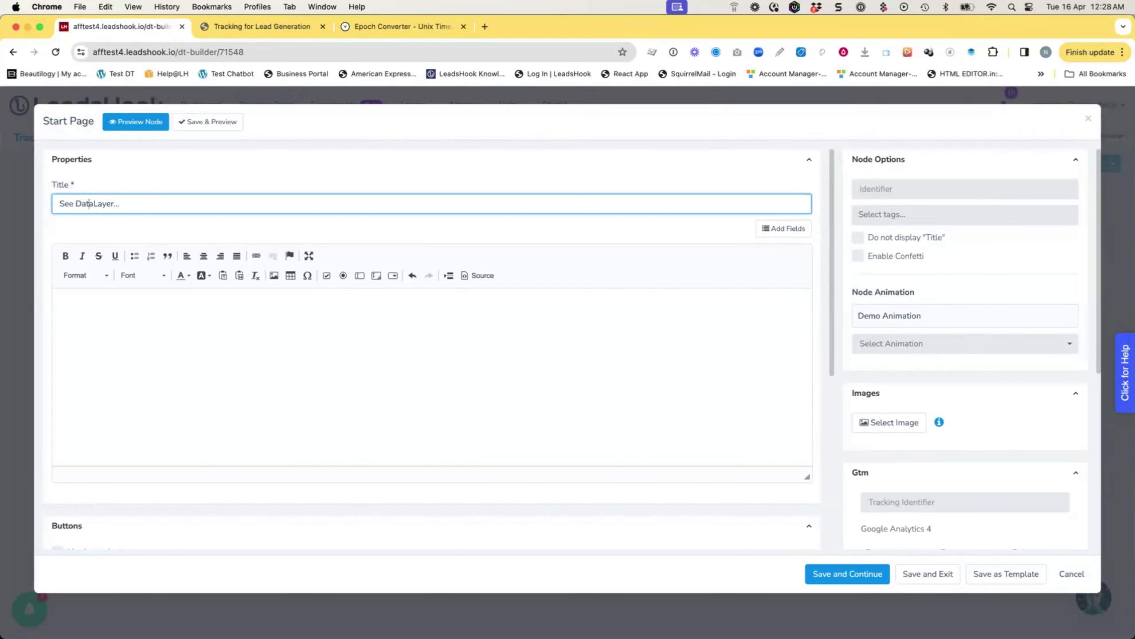
key("Right")
key("Right")
key("Right")
key("Right")
key("Right")
key("Right")
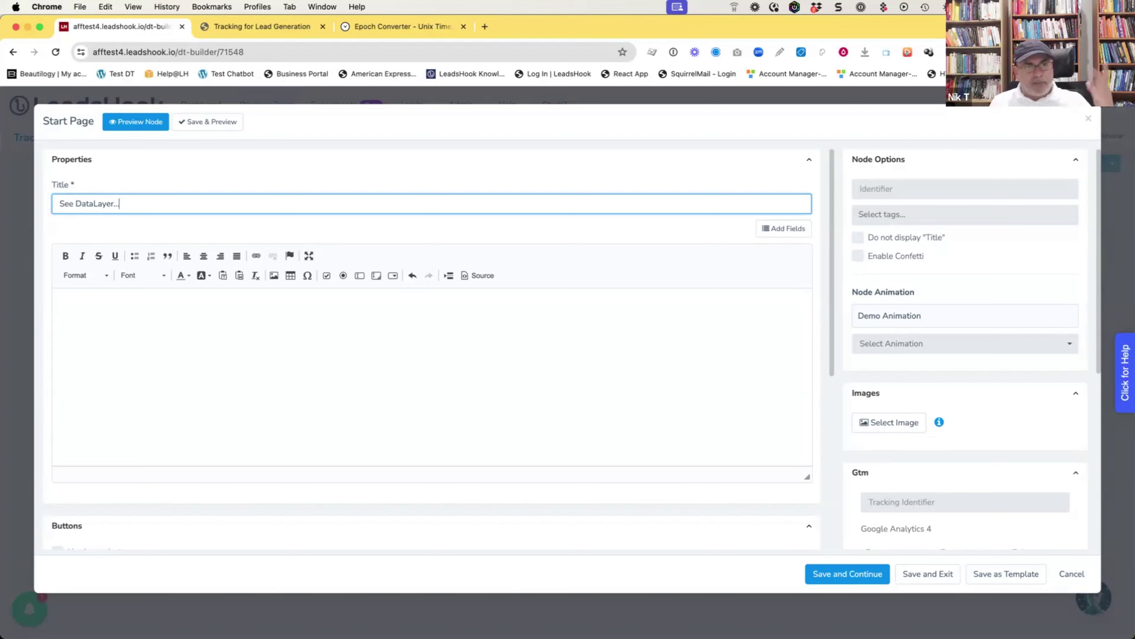
left_click(1071, 575)
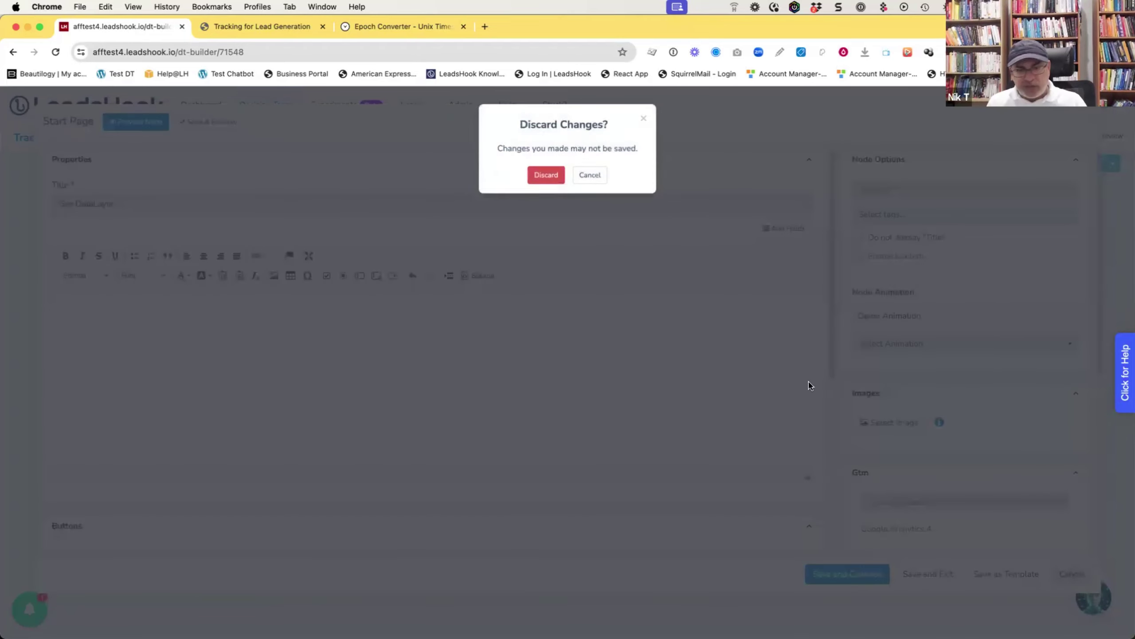
left_click(540, 175)
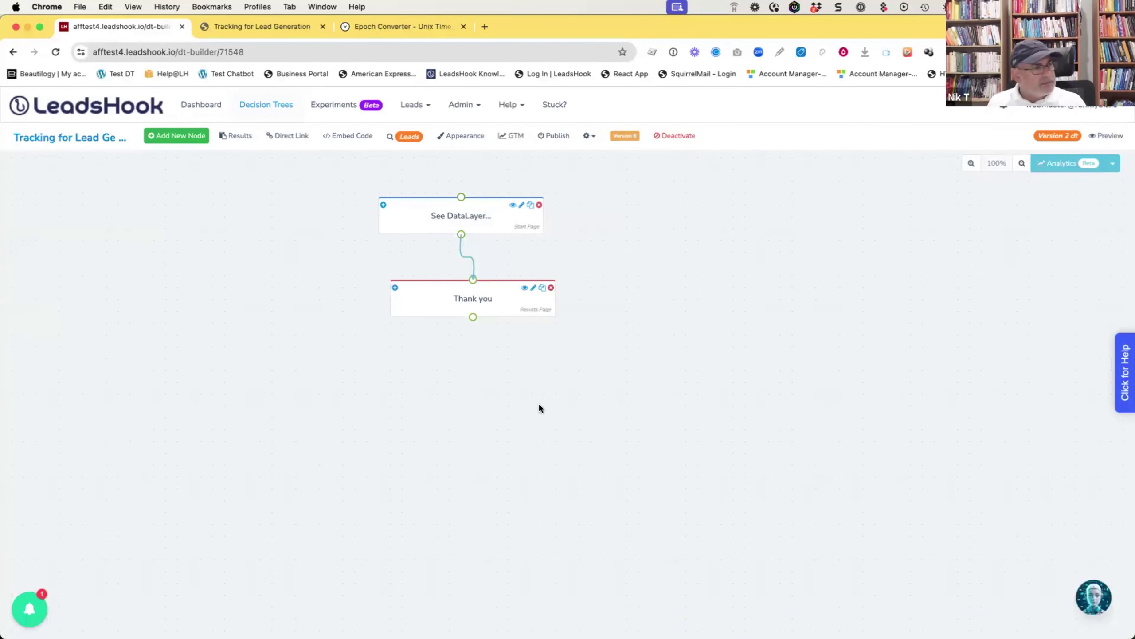
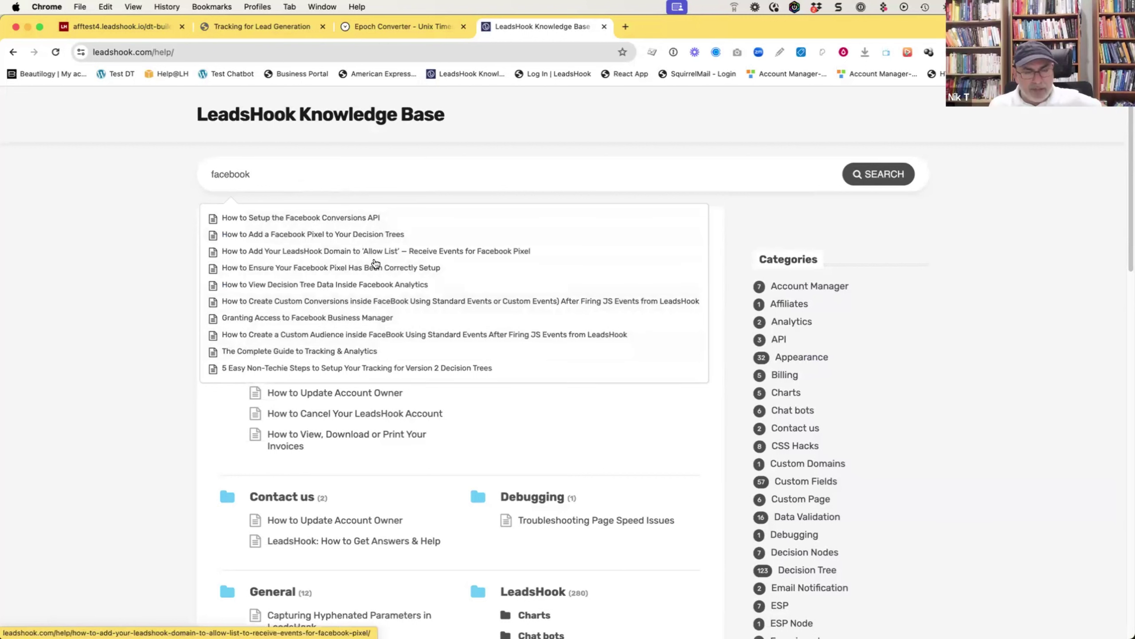
- Open the knowledge base article on creating a Facebook Custom Audience from LeadsHook events and examine its ViewContent parameters image
left_click(375, 335)
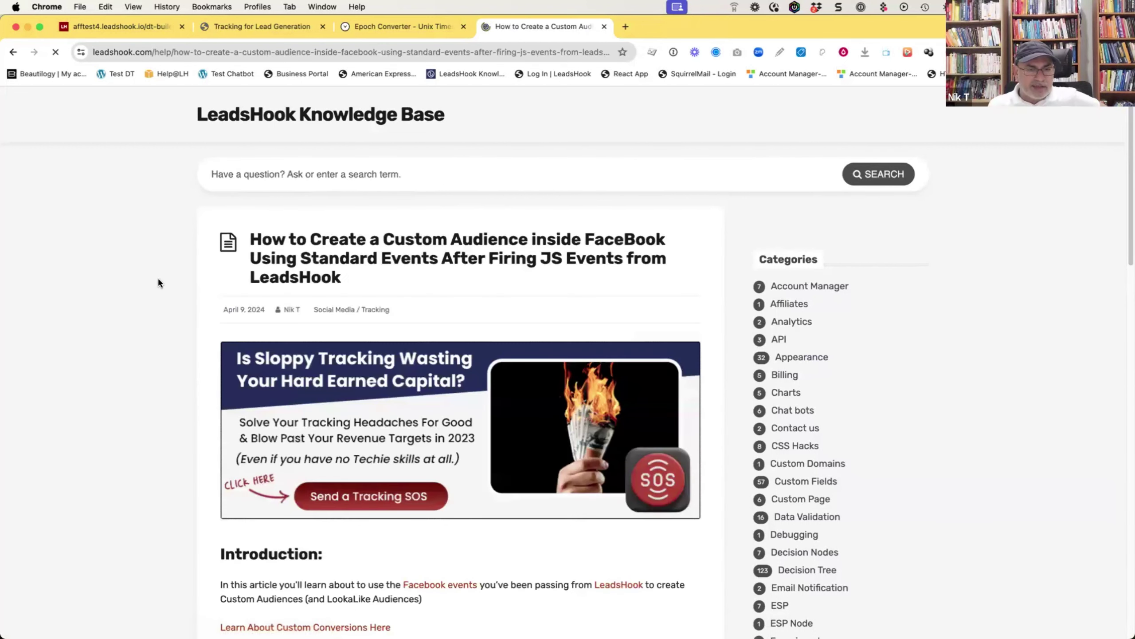
scroll(508, 285, "down", 8)
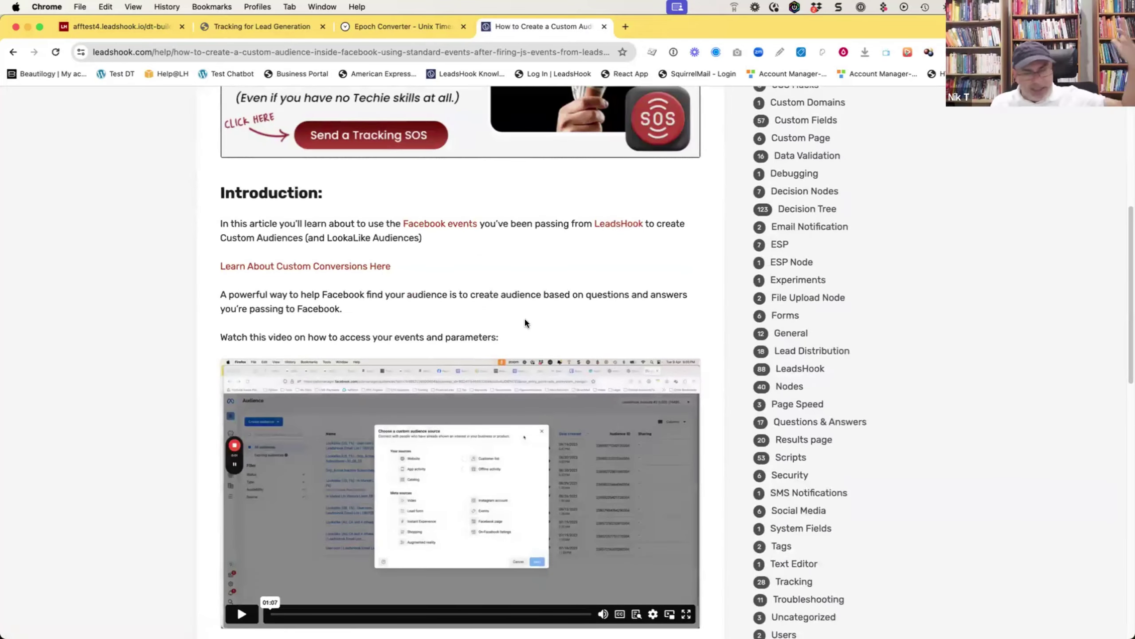
scroll(527, 309, "down", 15)
scroll(536, 293, "down", 3)
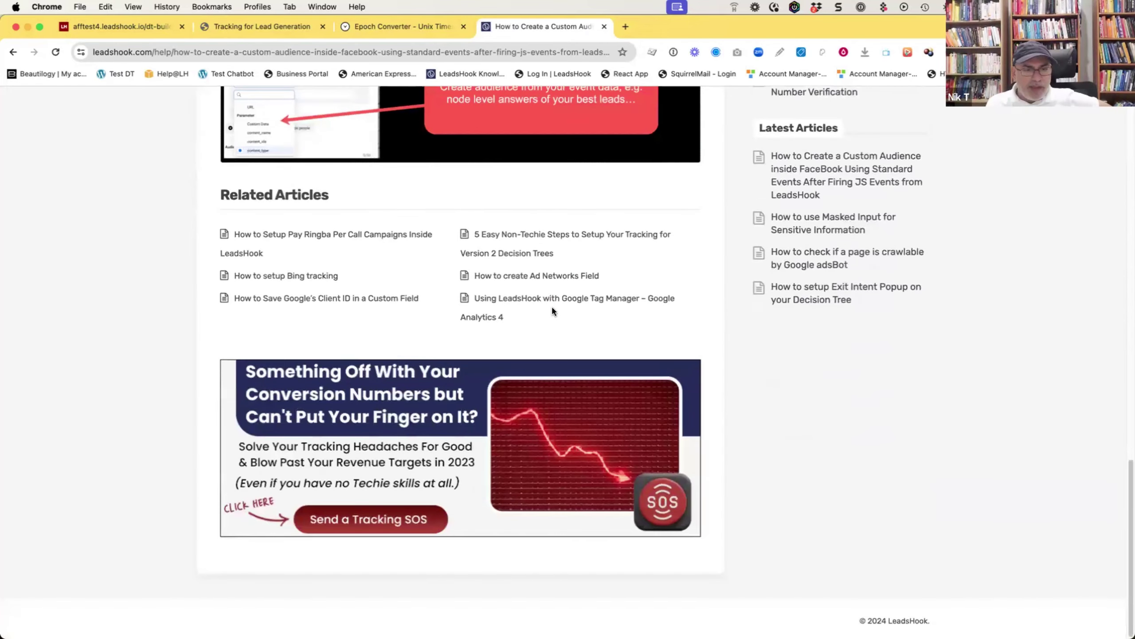
scroll(551, 306, "up", 6)
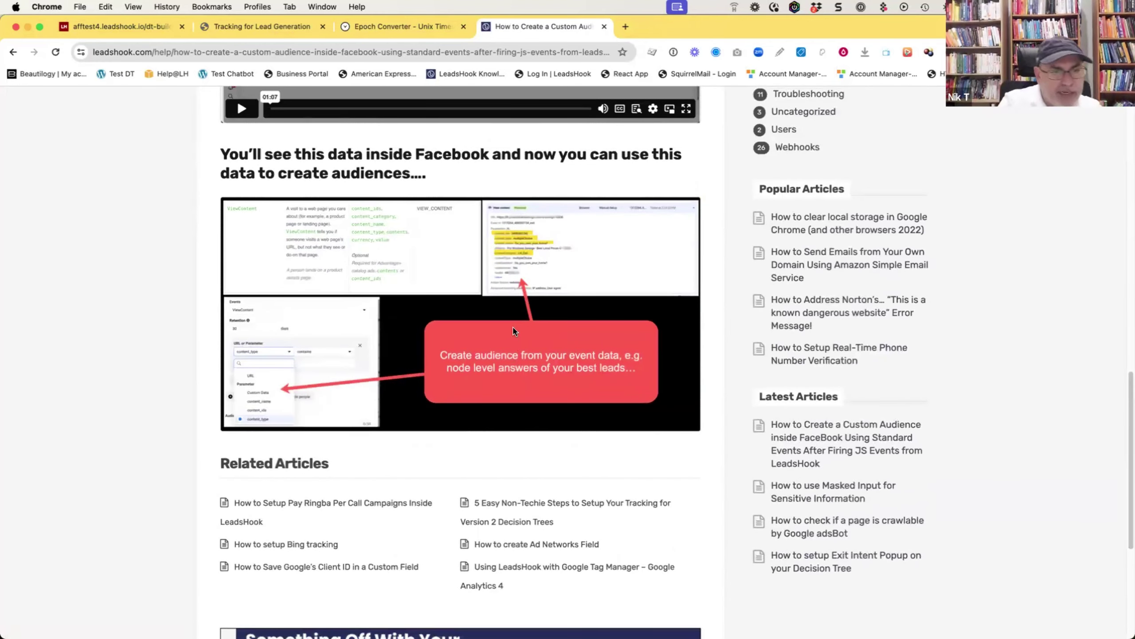
scroll(513, 331, "up", 5)
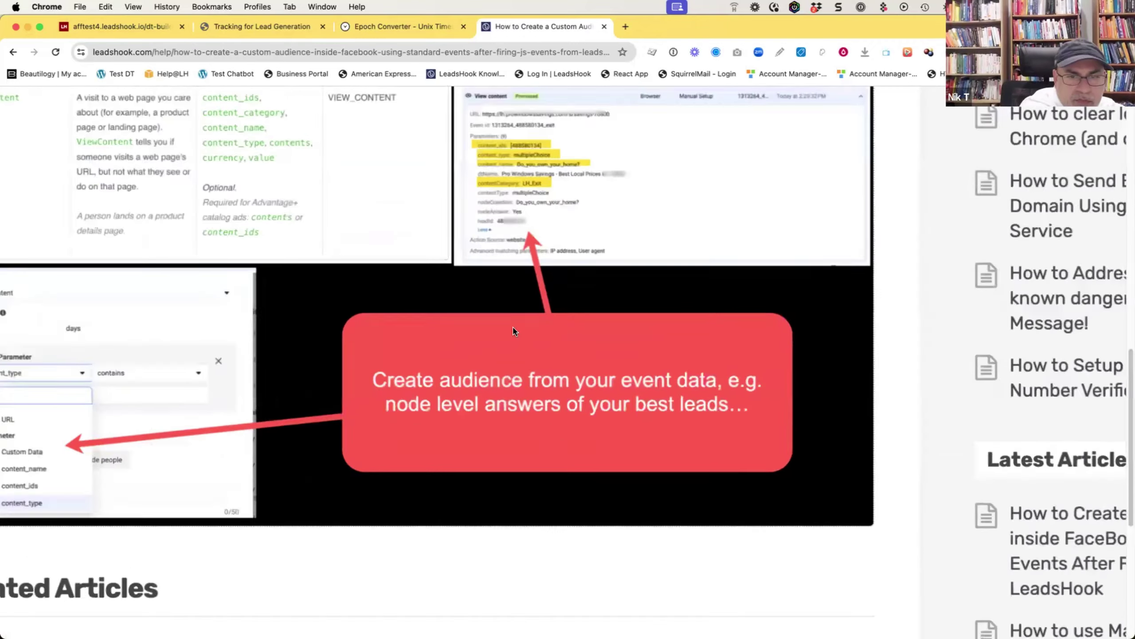
scroll(481, 344, "up", 3)
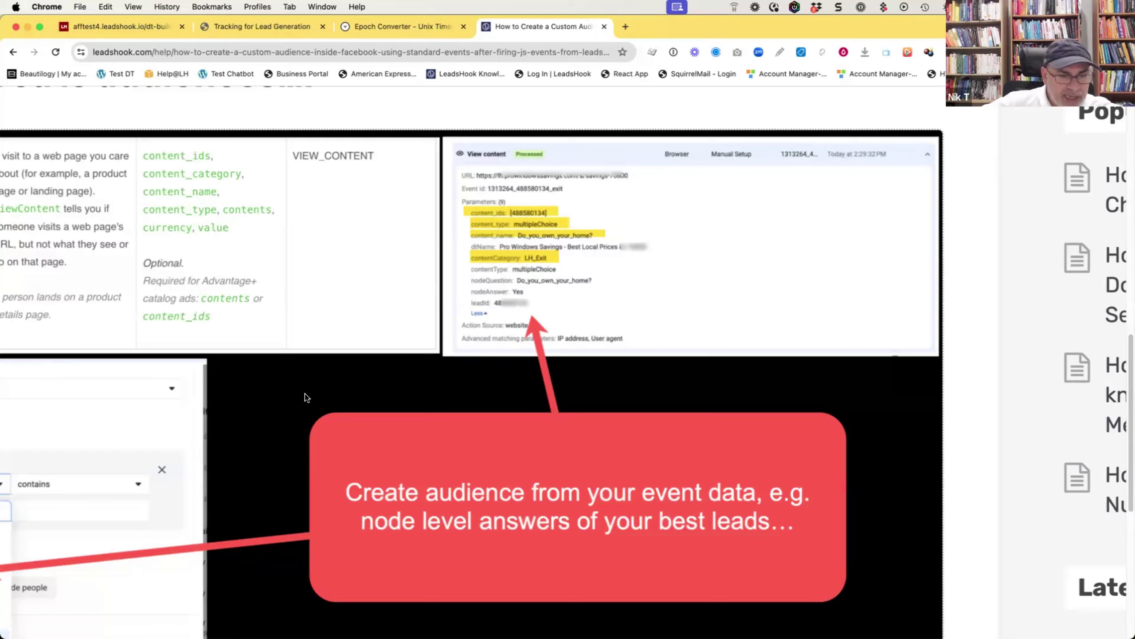
scroll(304, 392, "down", 3)
scroll(304, 393, "up", 2)
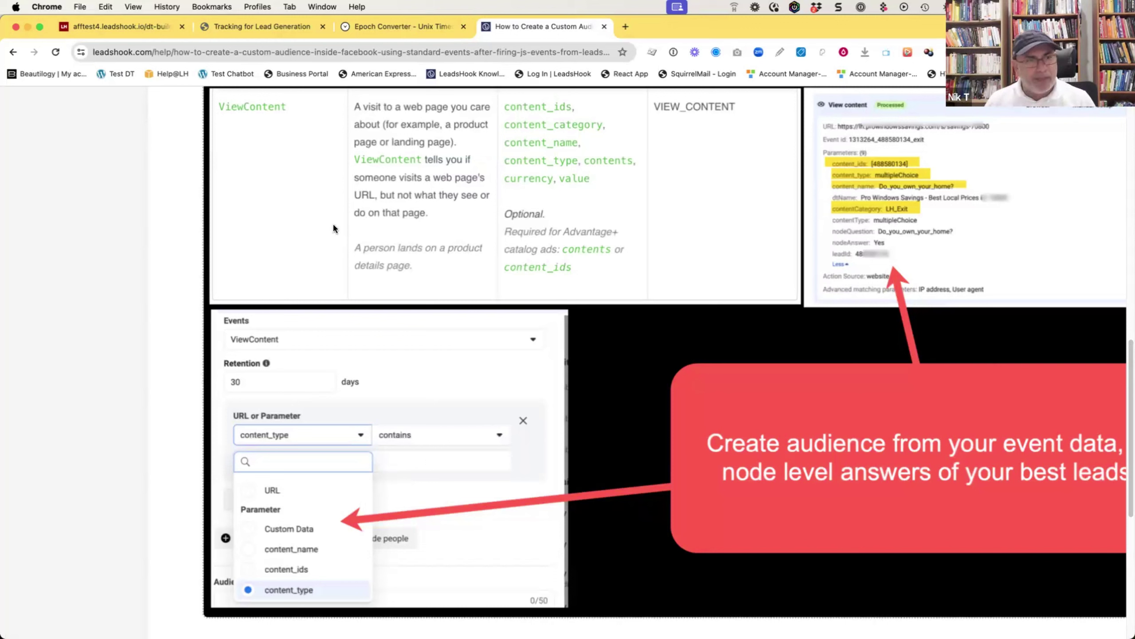
- In the tree's GTM integration settings, try enabling Tiktok Pixel, Microsoft Universal Event Tracking and Twitter Pixel, and leave without saving
left_click(129, 28)
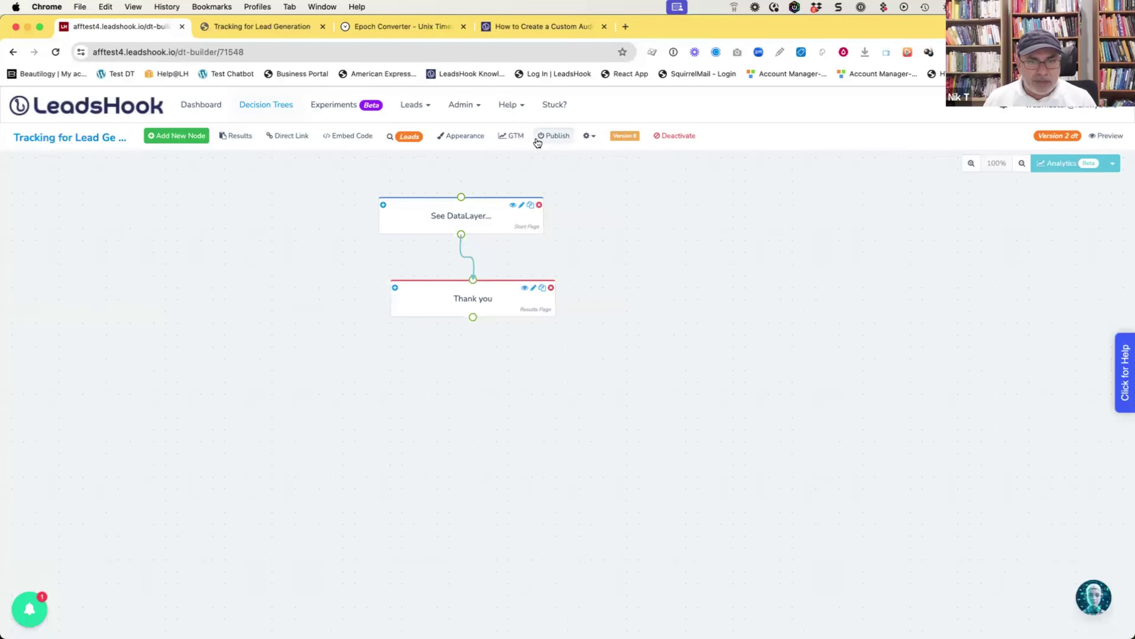
left_click(510, 136)
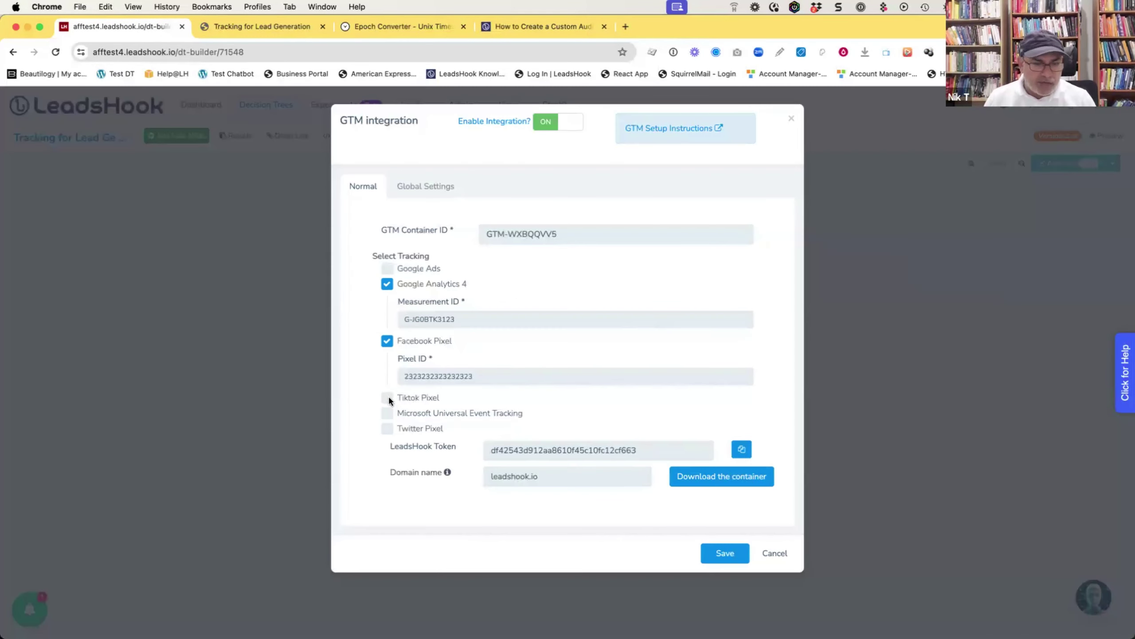
left_click(387, 398)
left_click(387, 471)
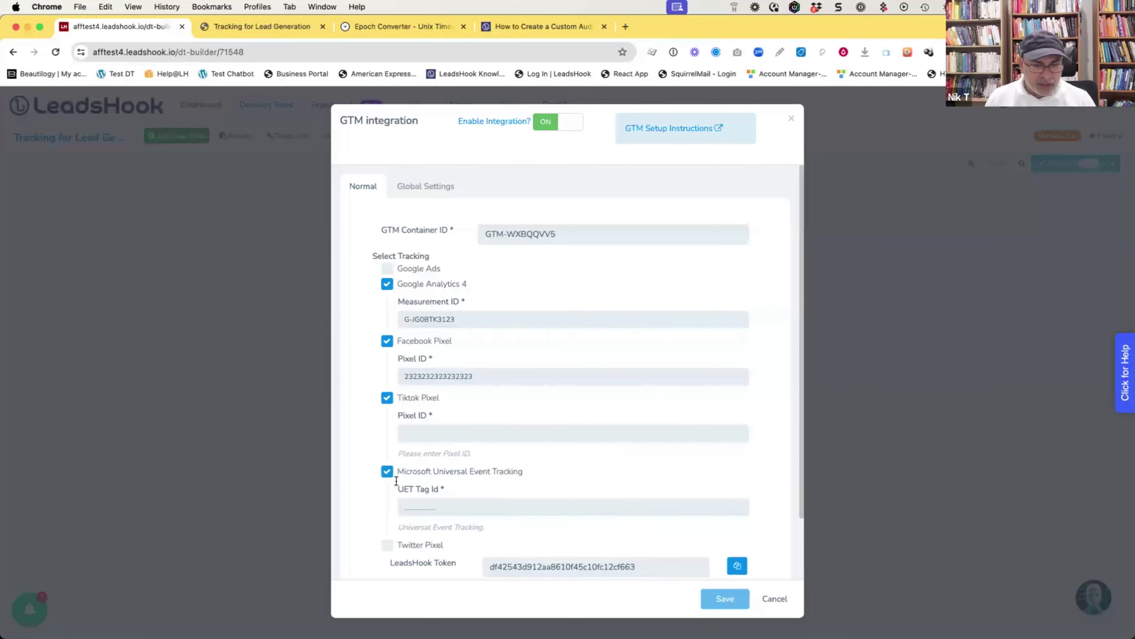
scroll(448, 446, "down", 3)
left_click(385, 474)
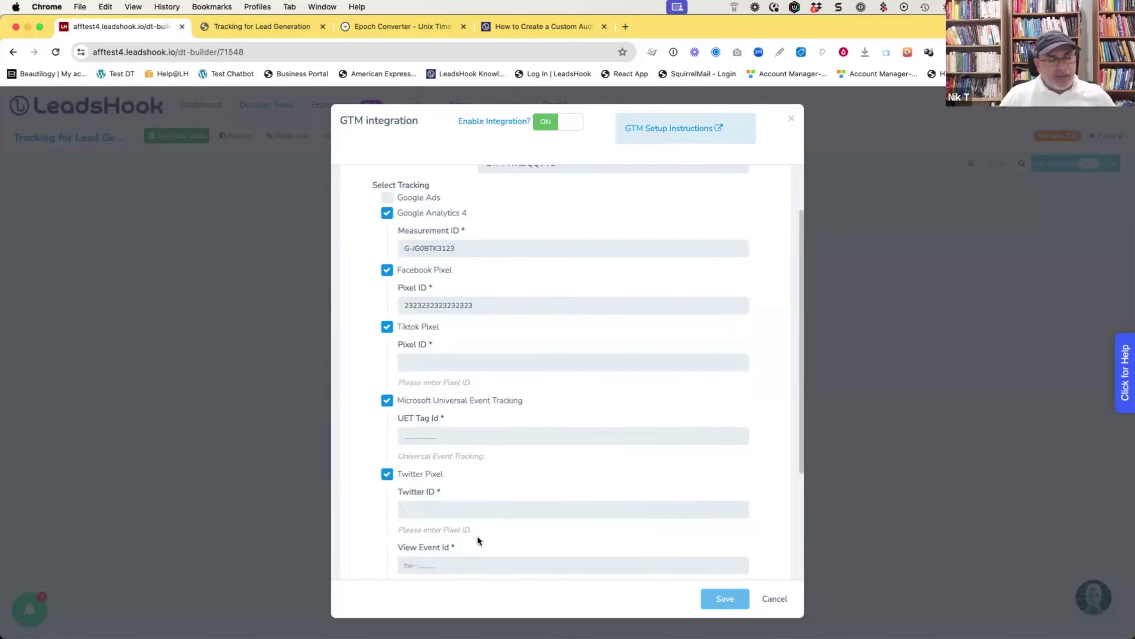
left_click(775, 599)
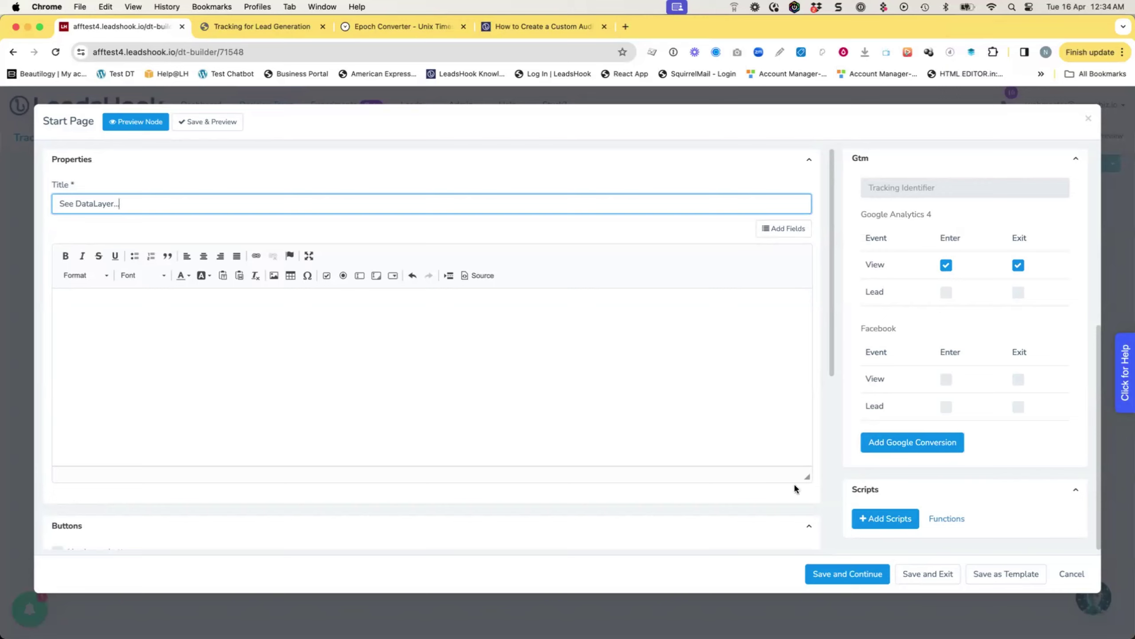
- Check the start page node's Google Analytics 4 and Facebook event options and close the node without saving
left_click(1070, 578)
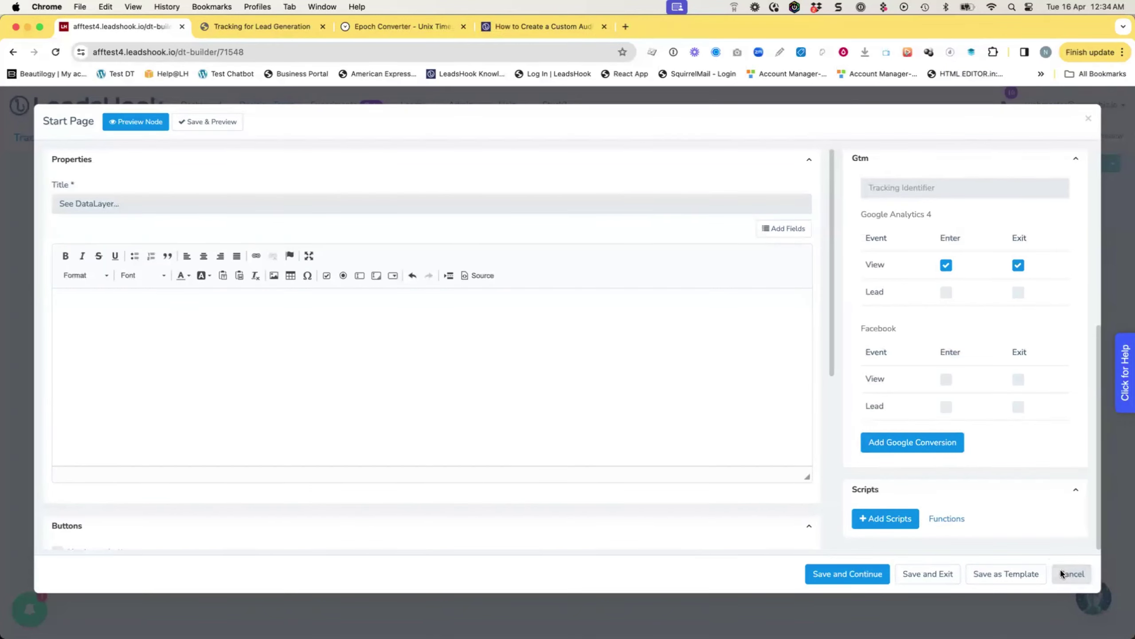
left_click(1064, 575)
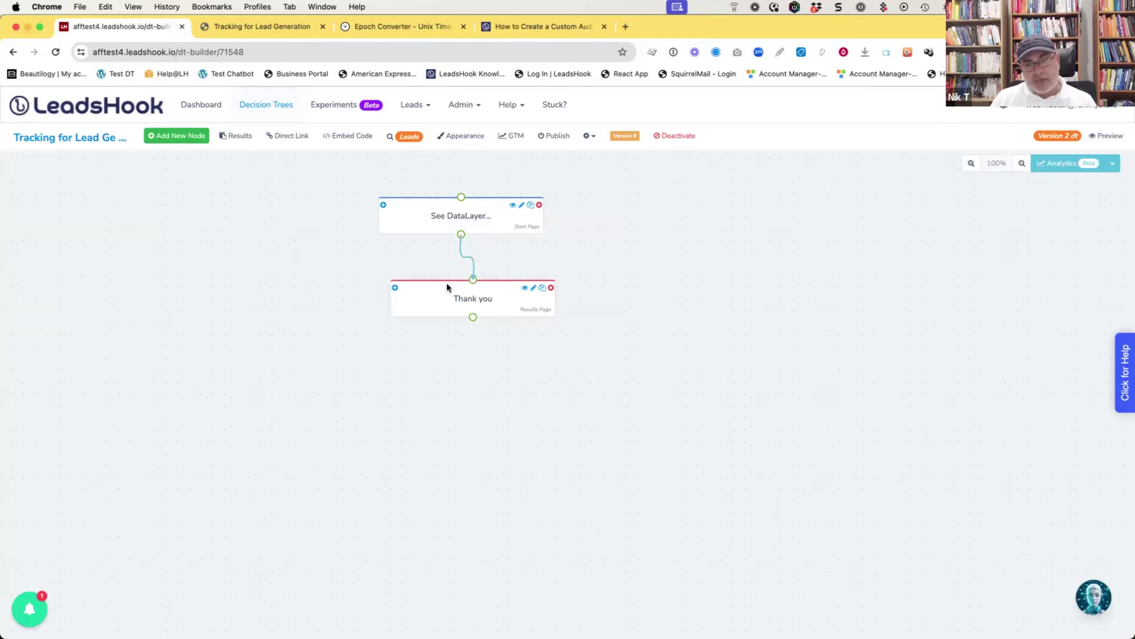
- Move the Thank you node farther below the start page node and remove the connection between them
left_click_drag(436, 299, 423, 465)
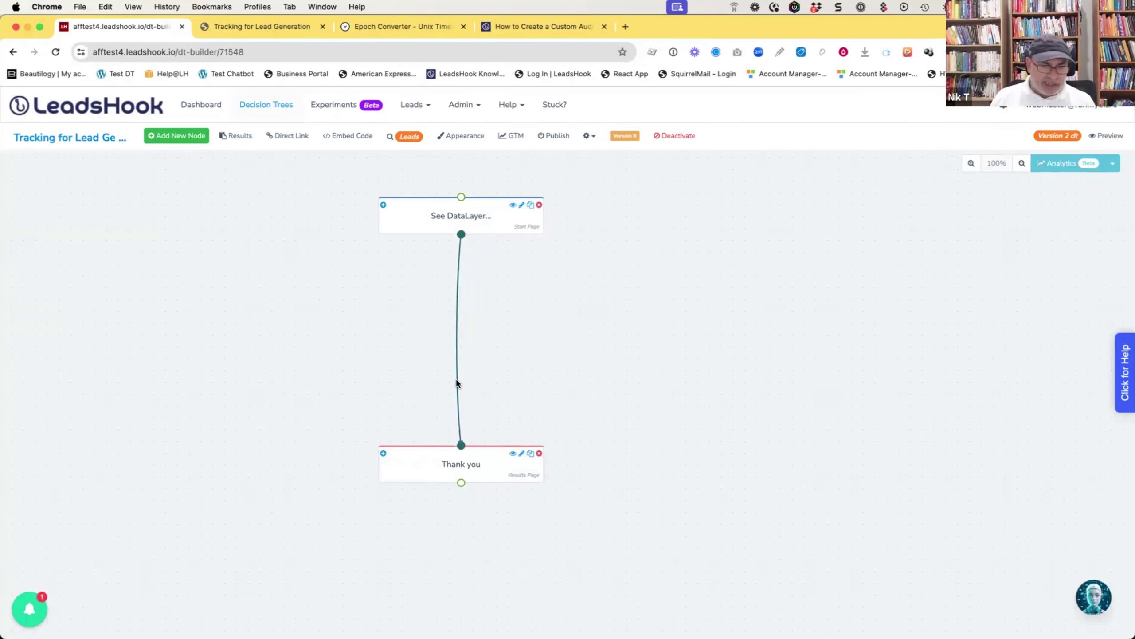
left_click(460, 340)
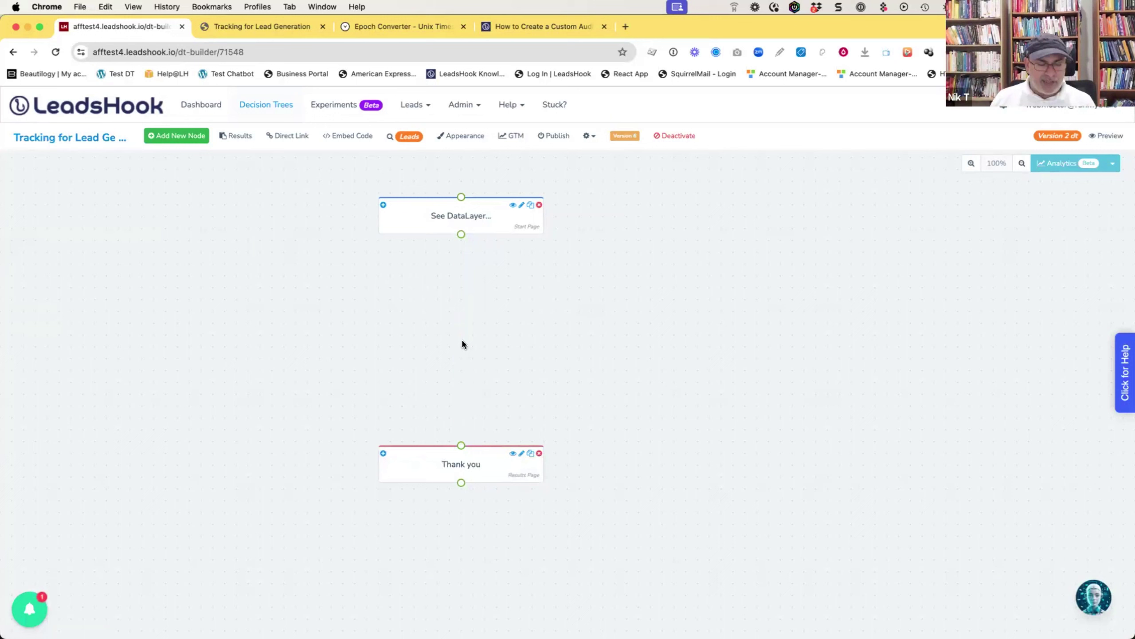
- Add a blank Webhook node between the start page and Thank you nodes and fill in its request URL
left_click(182, 142)
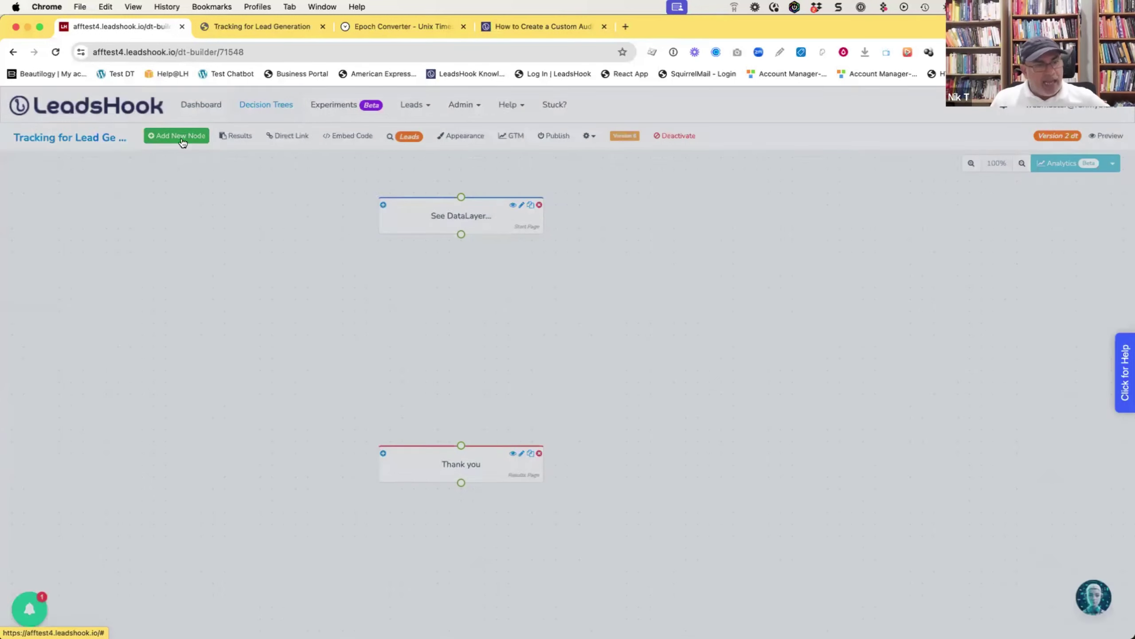
scroll(129, 358, "down", 15)
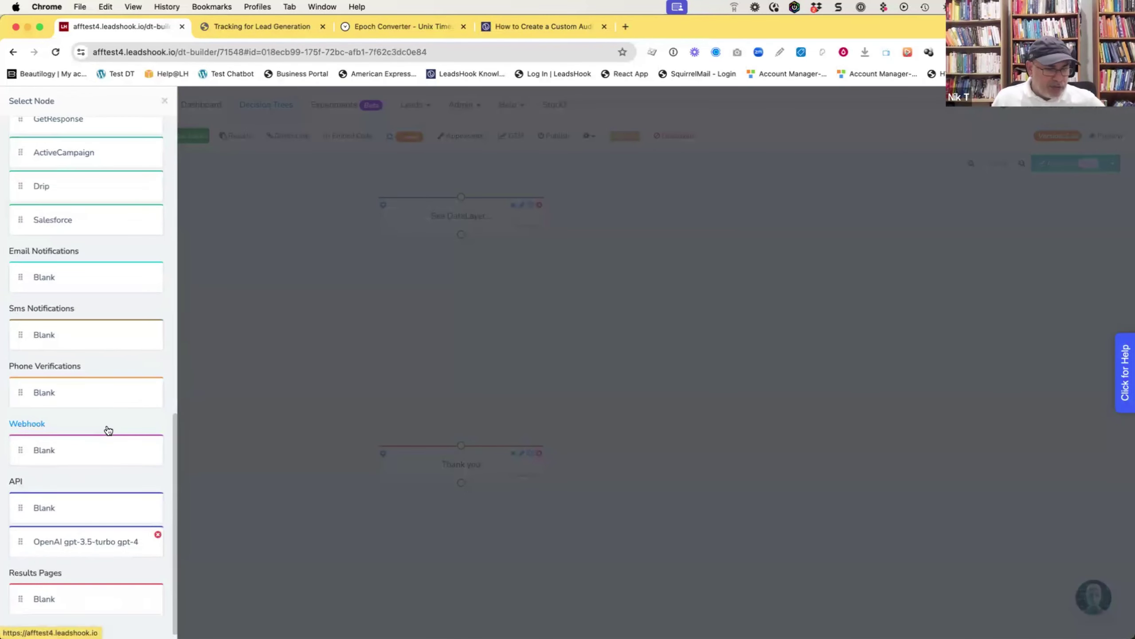
left_click_drag(106, 442, 485, 345)
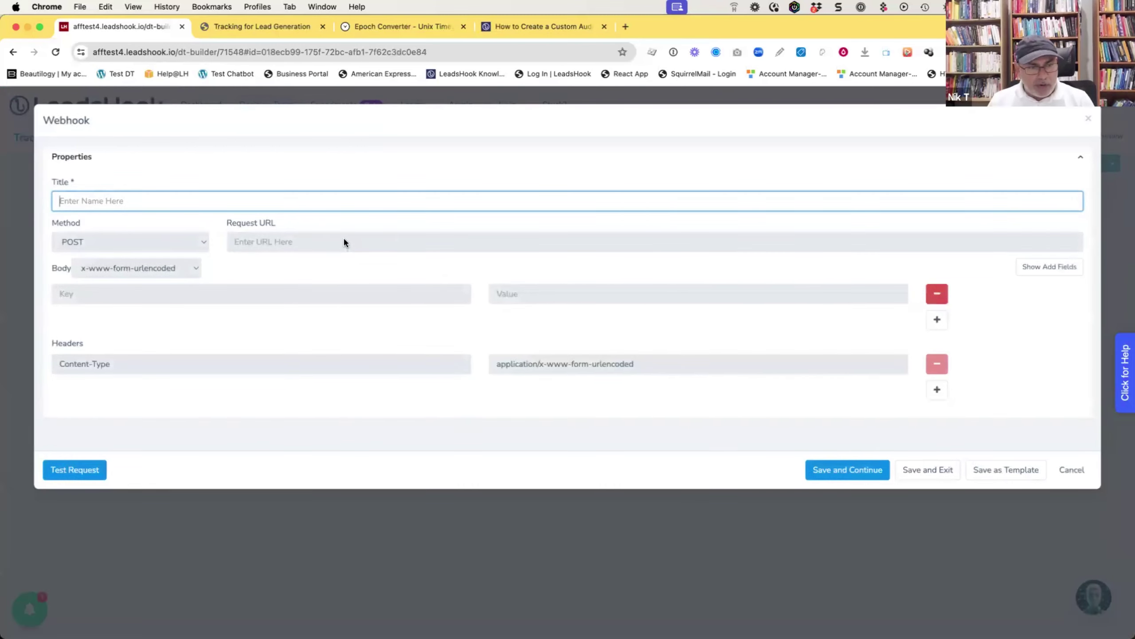
left_click(343, 238)
left_click(357, 271)
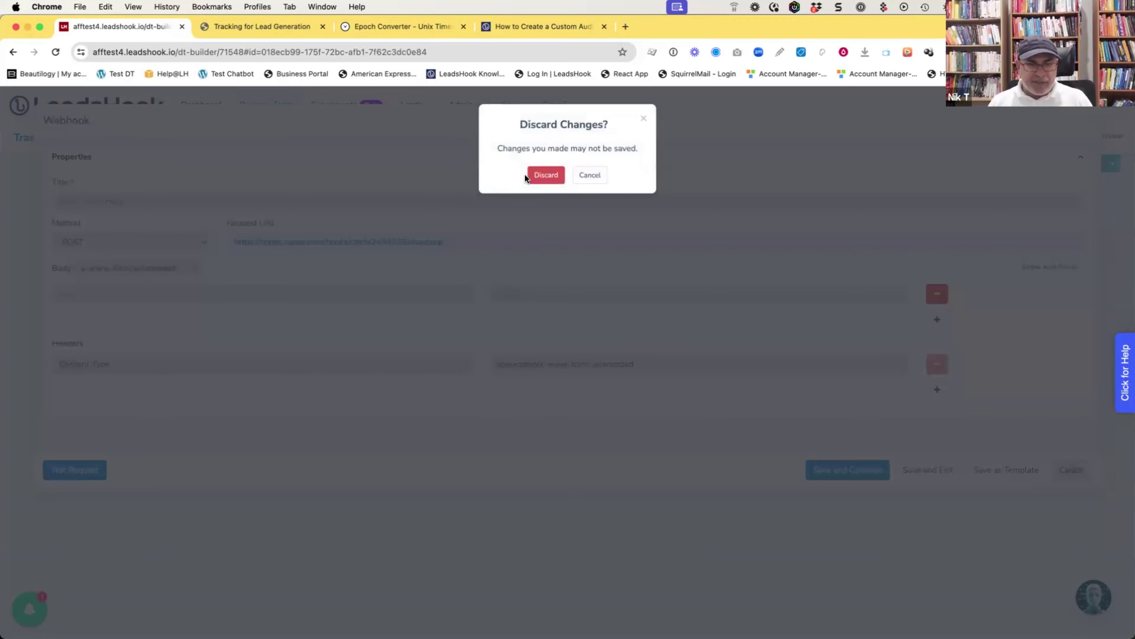
- Discard the pending Webhook node edits and connect the start page node to the Blank webhook node
left_click(545, 175)
left_click_drag(461, 234, 485, 327)
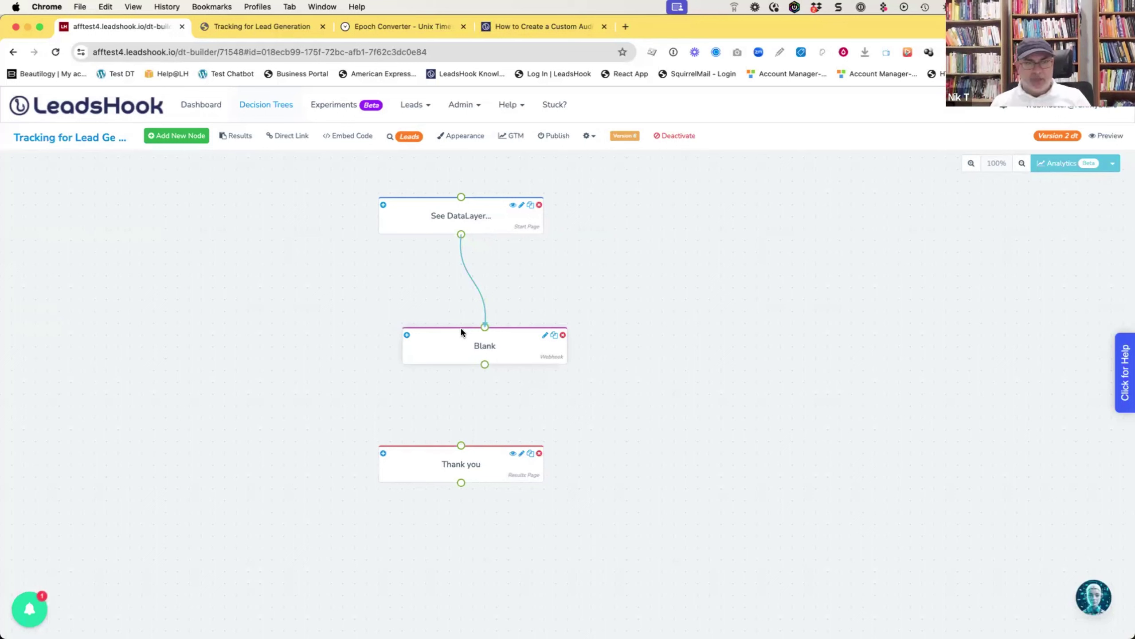
- Show the Geoip custom fields 50 per page and examine the crawler, proxy, Tor and threat fields
left_click(464, 105)
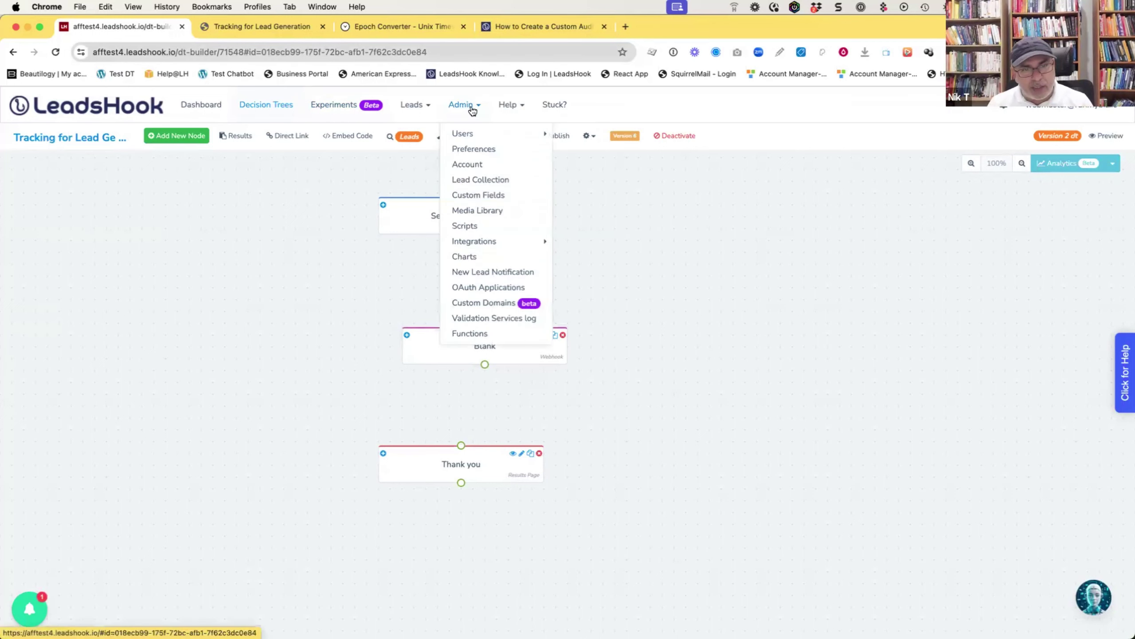
left_click(491, 198)
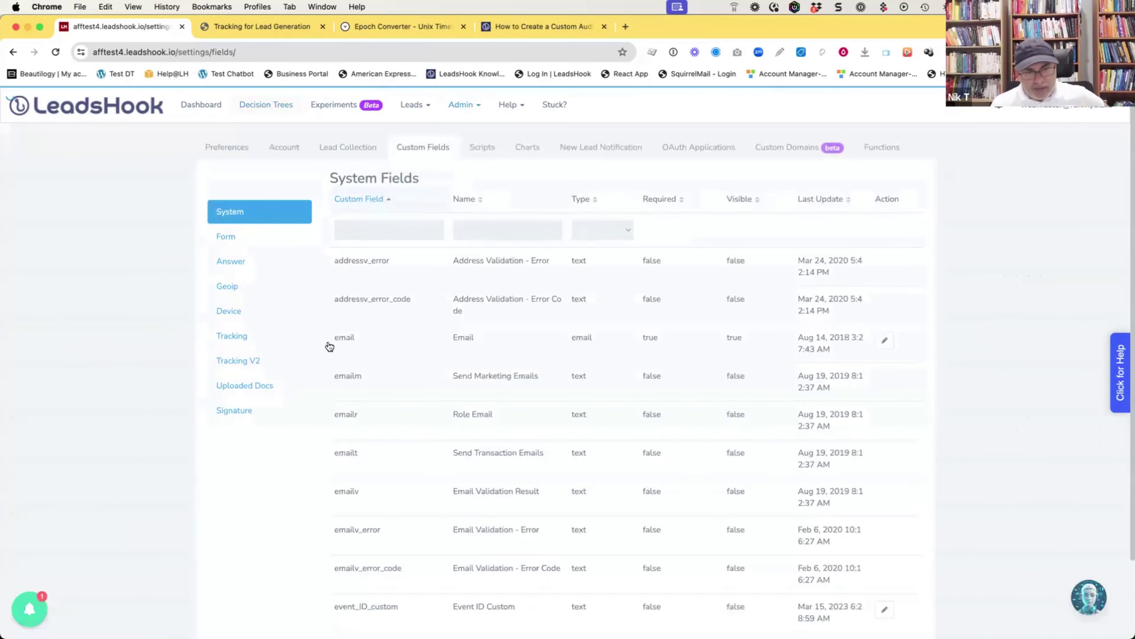
left_click(243, 289)
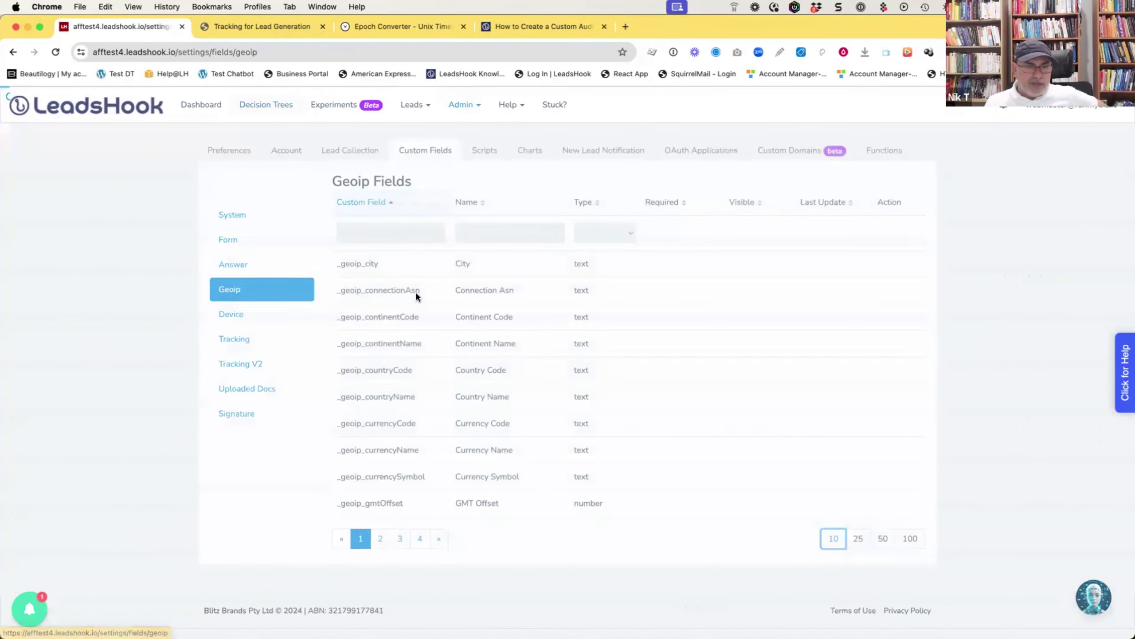
left_click(883, 538)
scroll(470, 344, "down", 10)
scroll(446, 396, "up", 10)
scroll(402, 398, "down", 3)
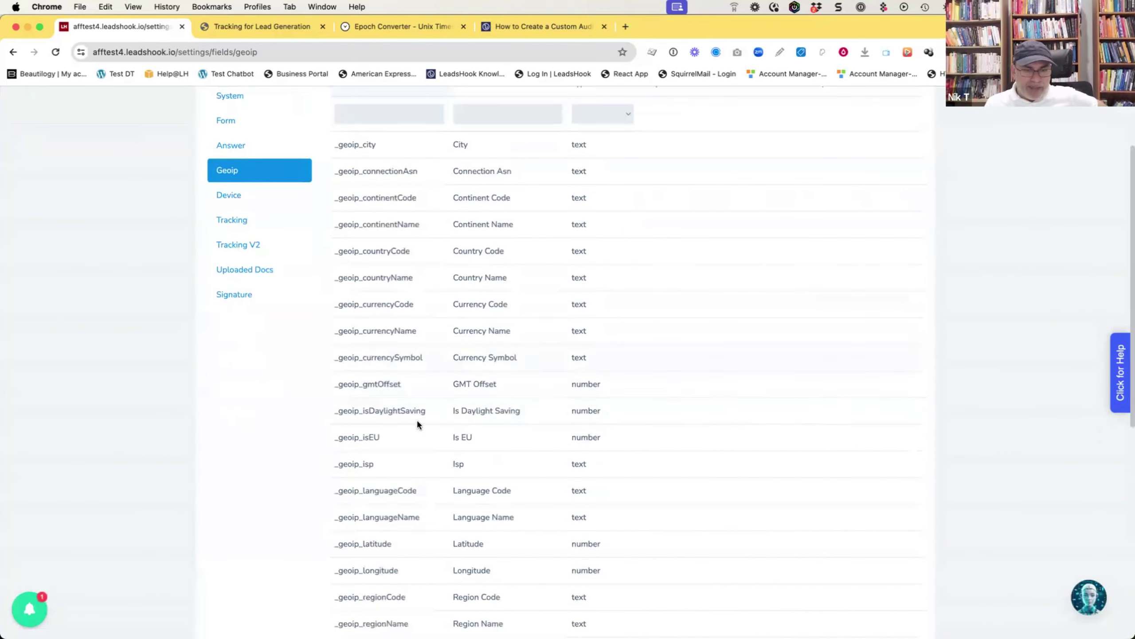
scroll(411, 358, "down", 6)
scroll(378, 487, "down", 2)
left_click_drag(342, 385, 569, 513)
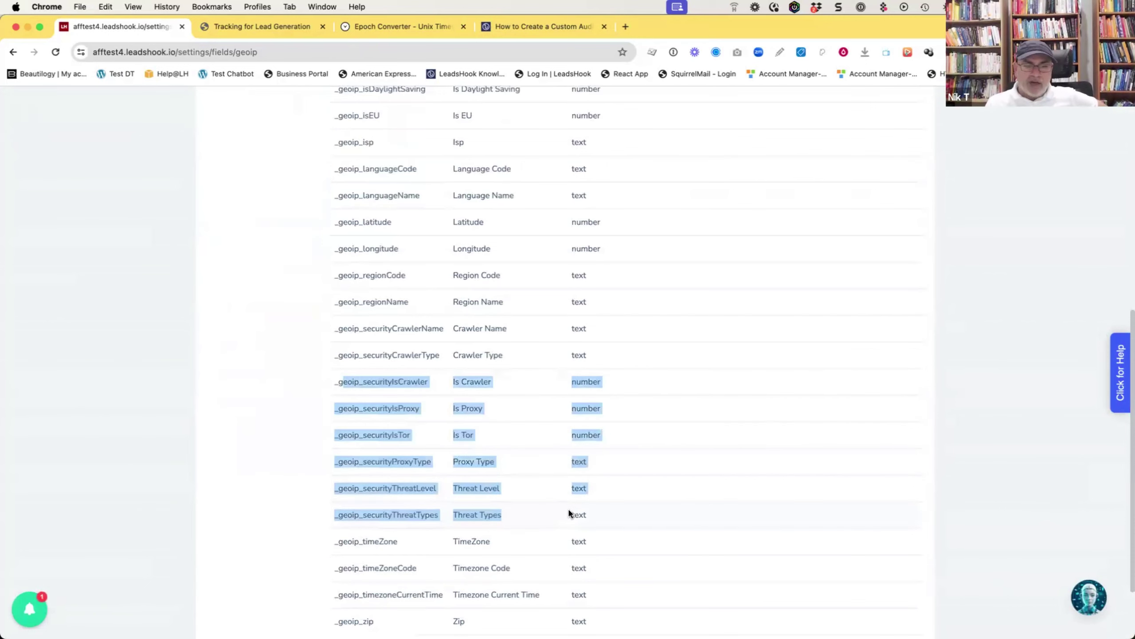
scroll(496, 489, "down", 3)
scroll(499, 492, "up", 12)
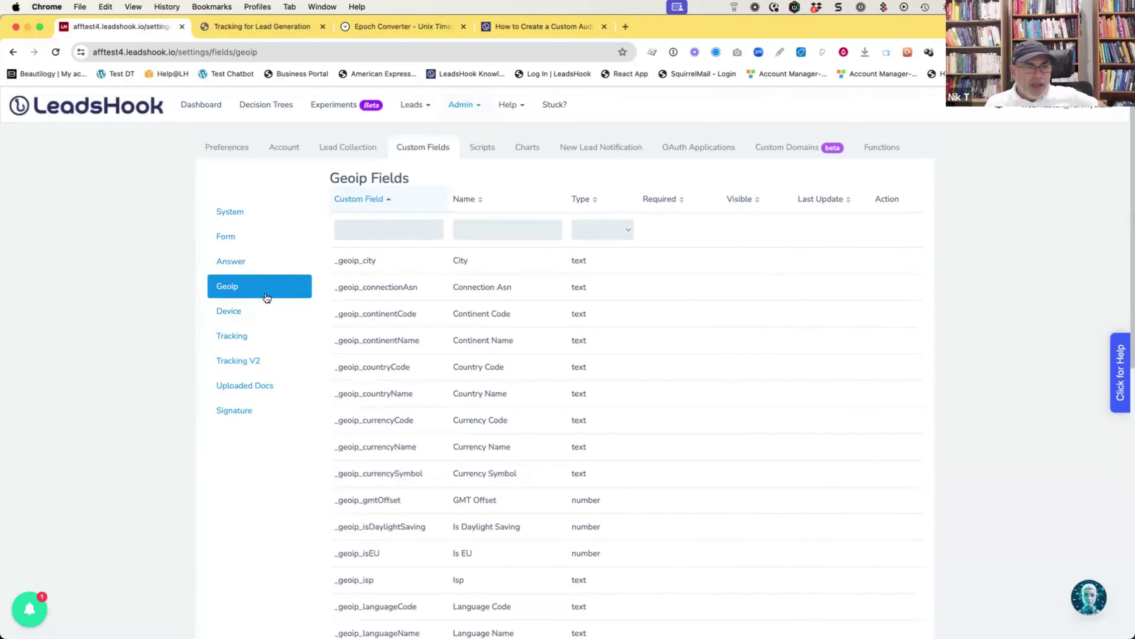
- Look through the Device custom fields and the Tracking V2 fields for the ad platform click and pixel IDs
left_click(236, 310)
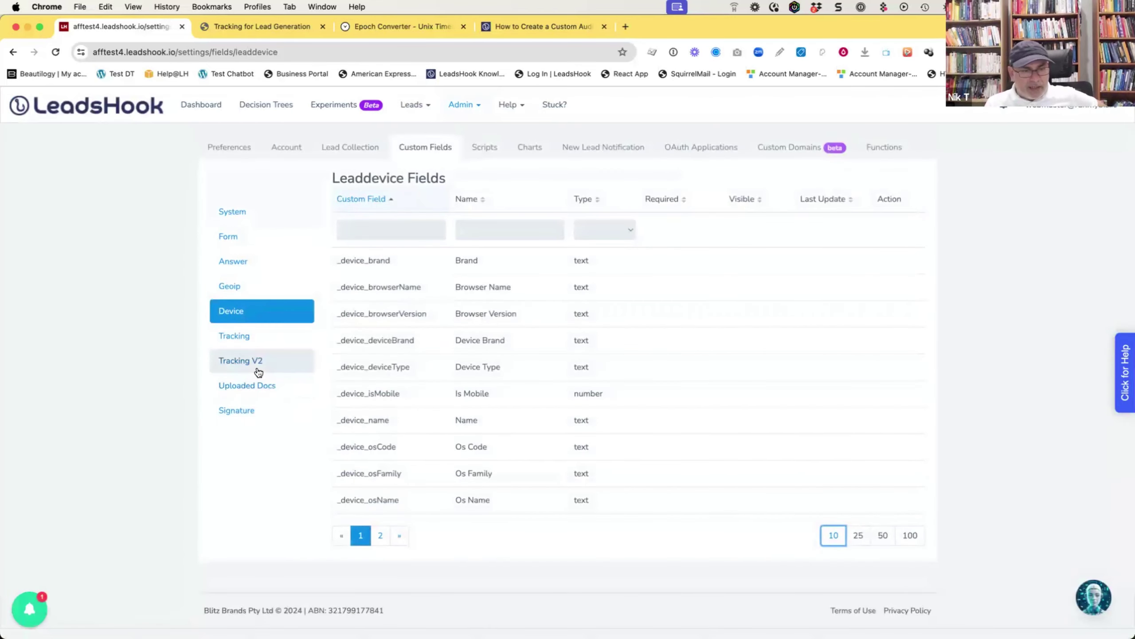
left_click(258, 373)
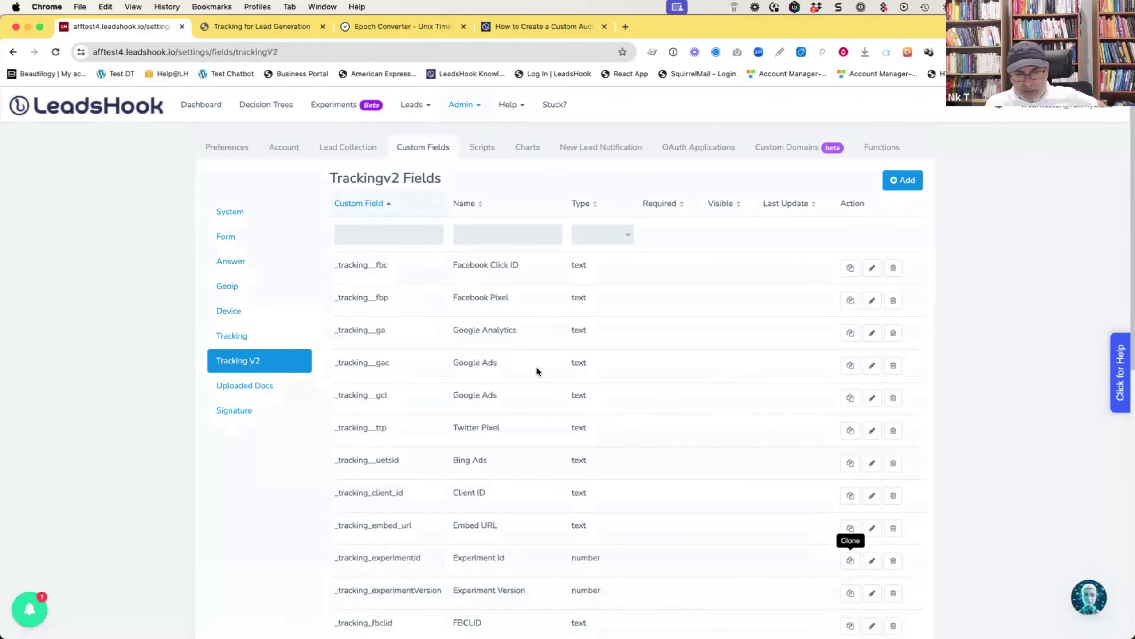
scroll(386, 268, "down", 1)
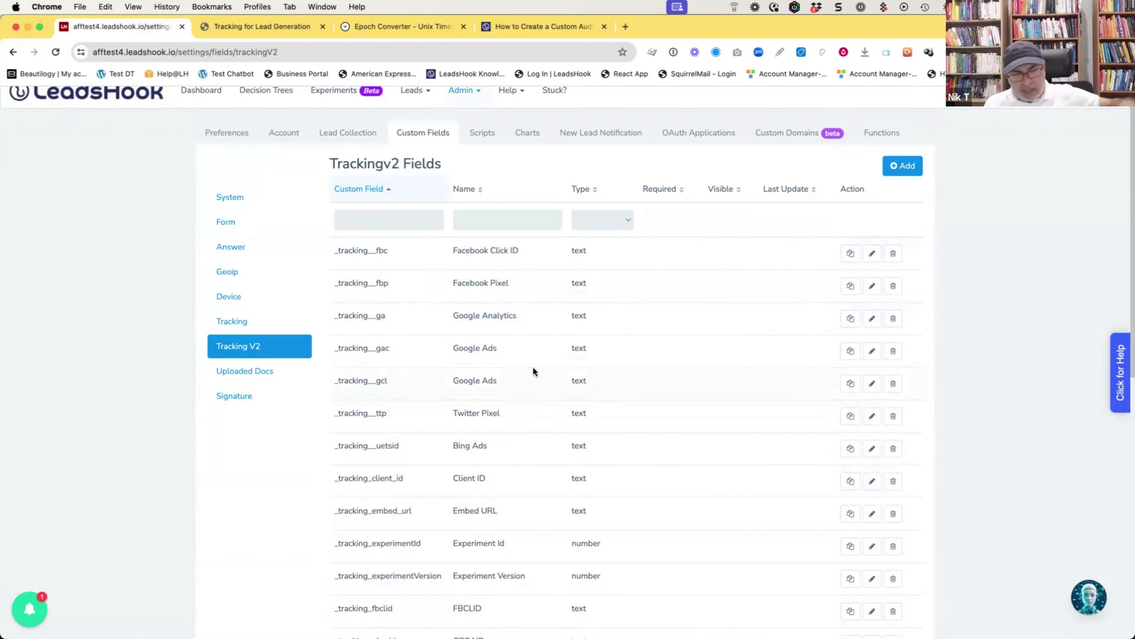
scroll(530, 365, "down", 10)
scroll(526, 425, "up", 10)
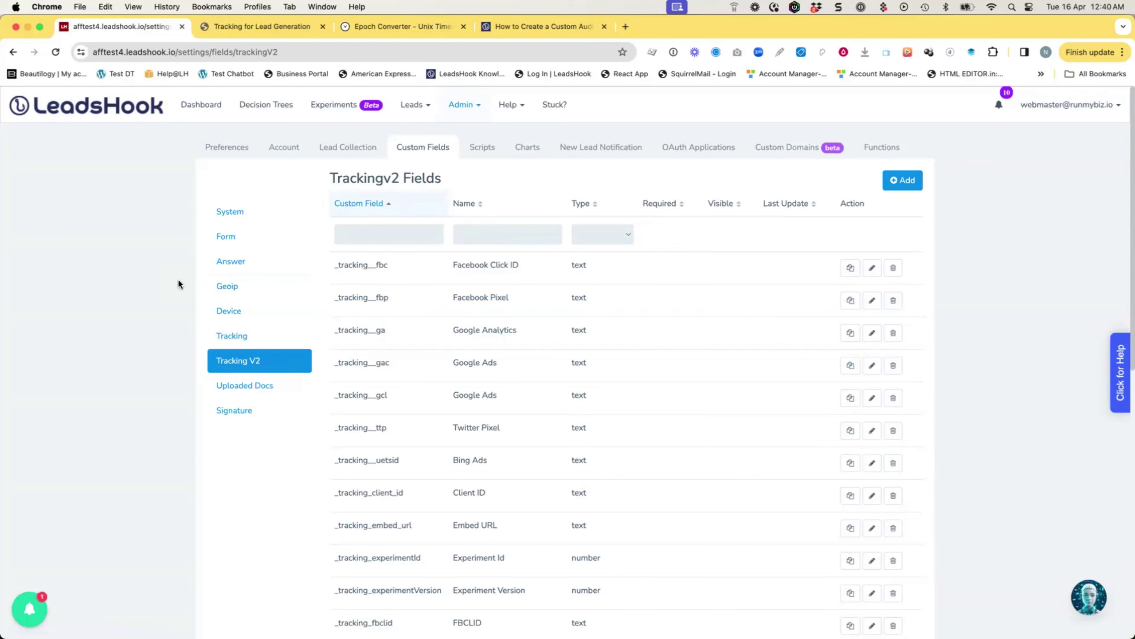
- Reopen the Tracking for Lead Generation tree, connect the Blank webhook to the Thank you node and rearrange the three nodes into a column
left_click(245, 106)
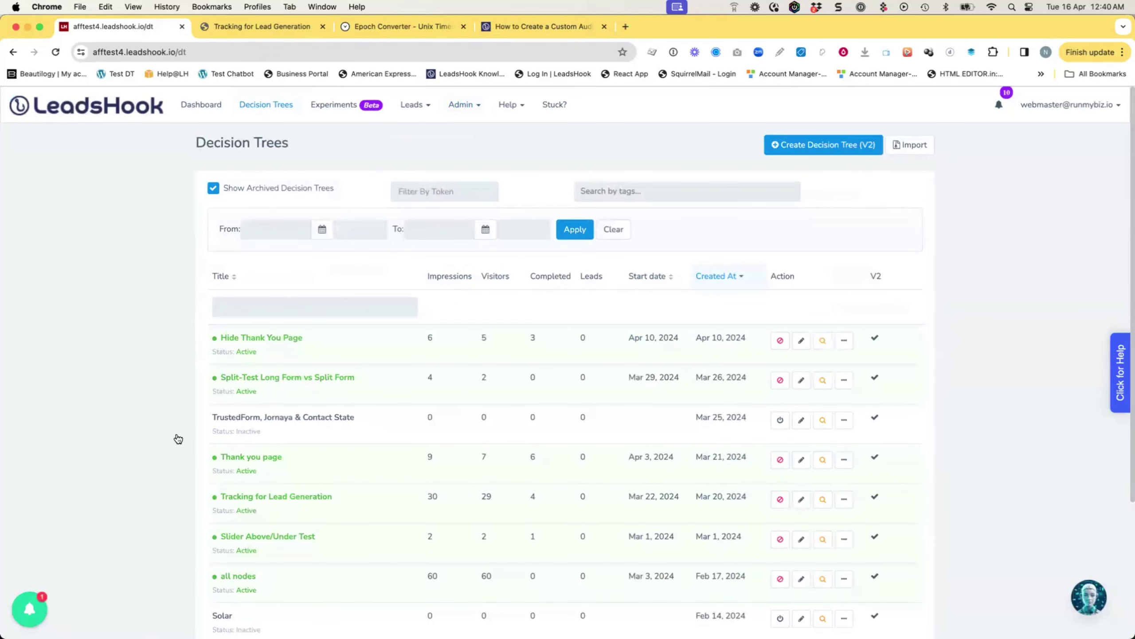
left_click(282, 502)
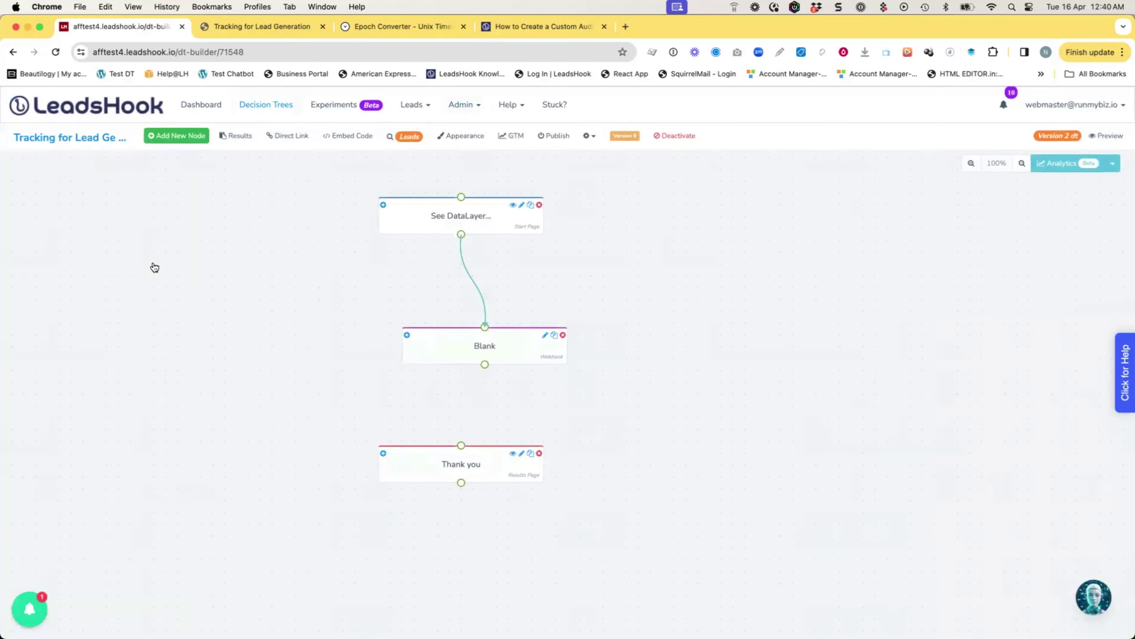
left_click_drag(484, 364, 524, 433)
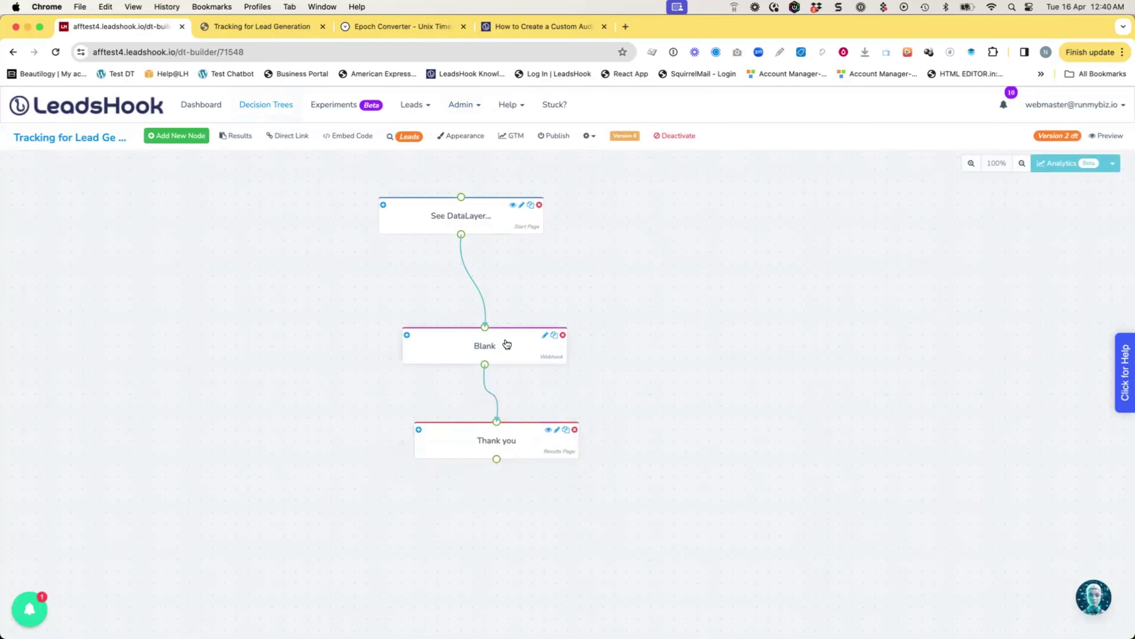
left_click_drag(506, 343, 503, 331)
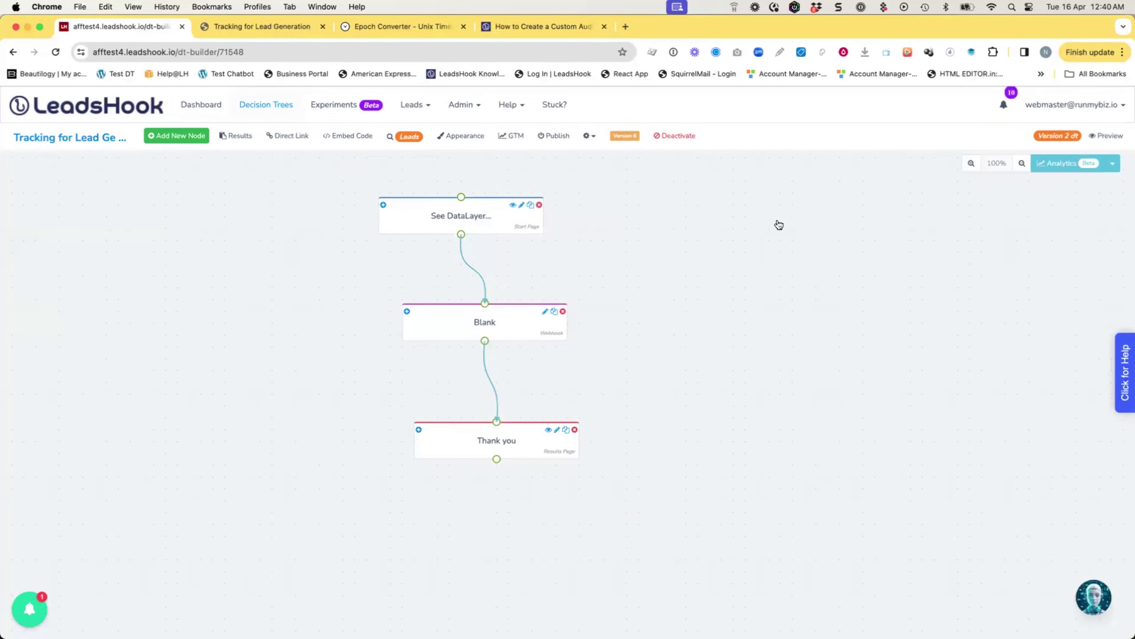
left_click_drag(494, 233, 528, 230)
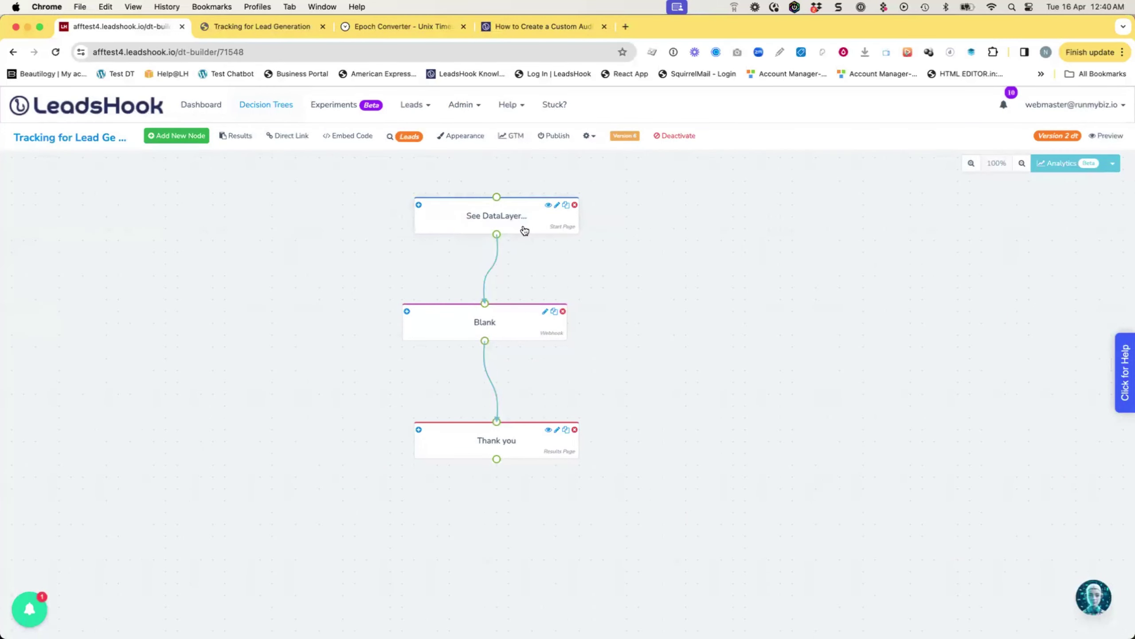
left_click_drag(536, 440, 522, 425)
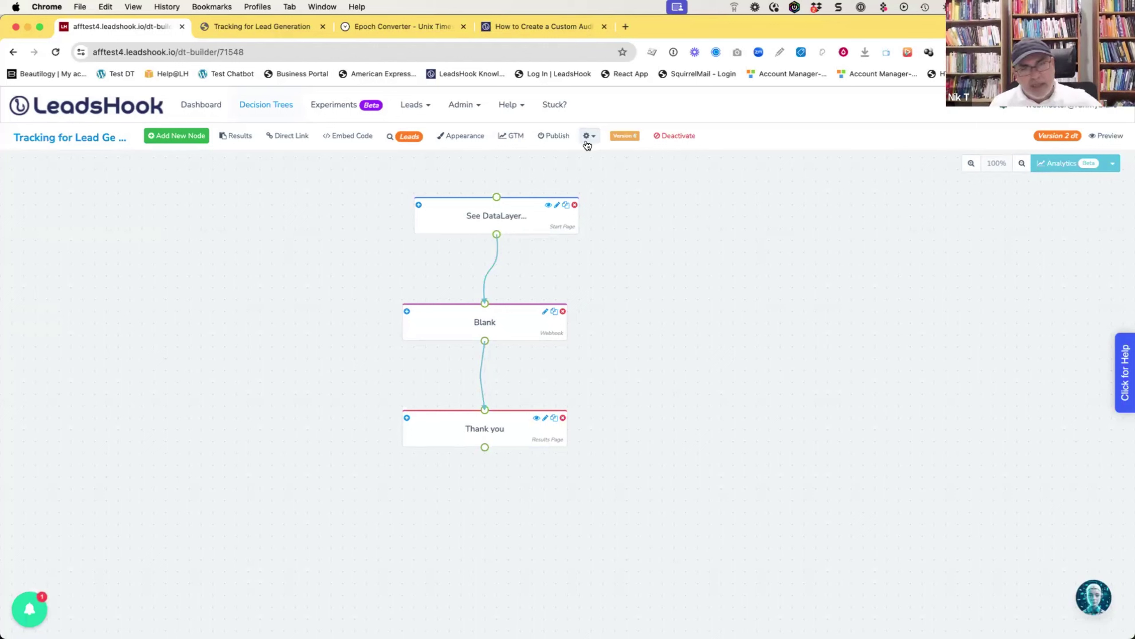
- In the tree's details, try turning off "Always restart decision tree from first node" and leave without saving
left_click(587, 143)
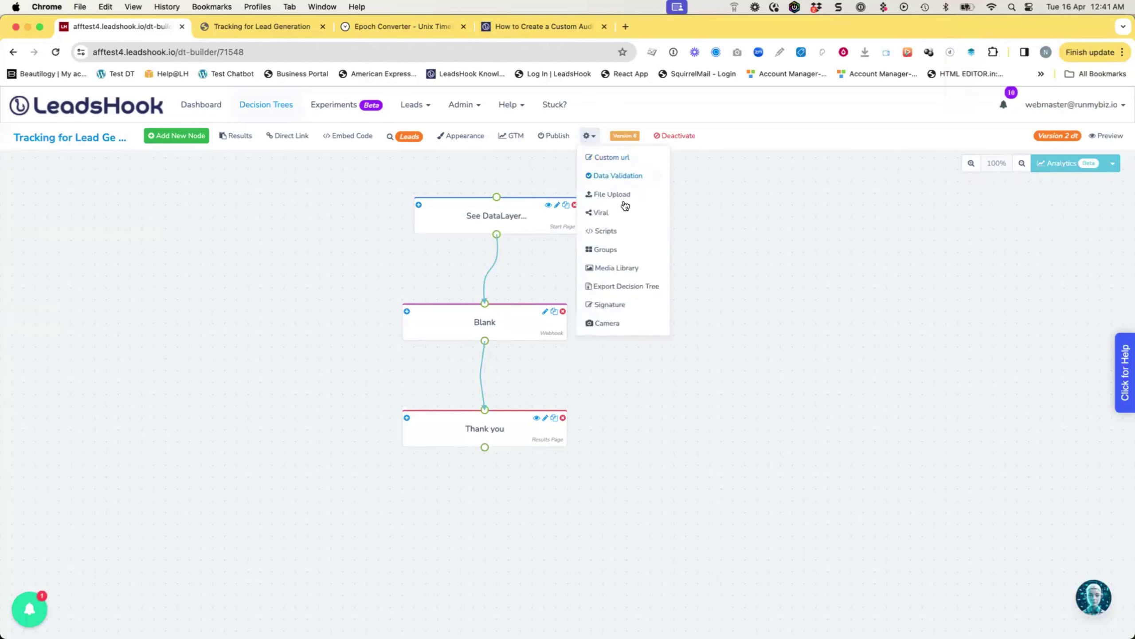
left_click(613, 232)
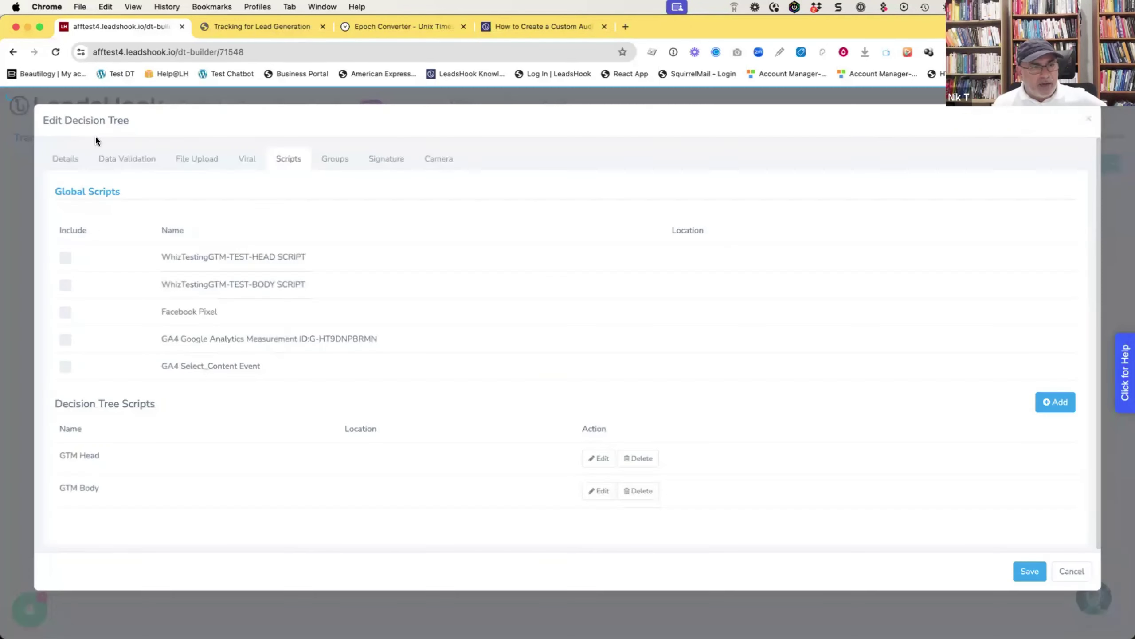
left_click(65, 159)
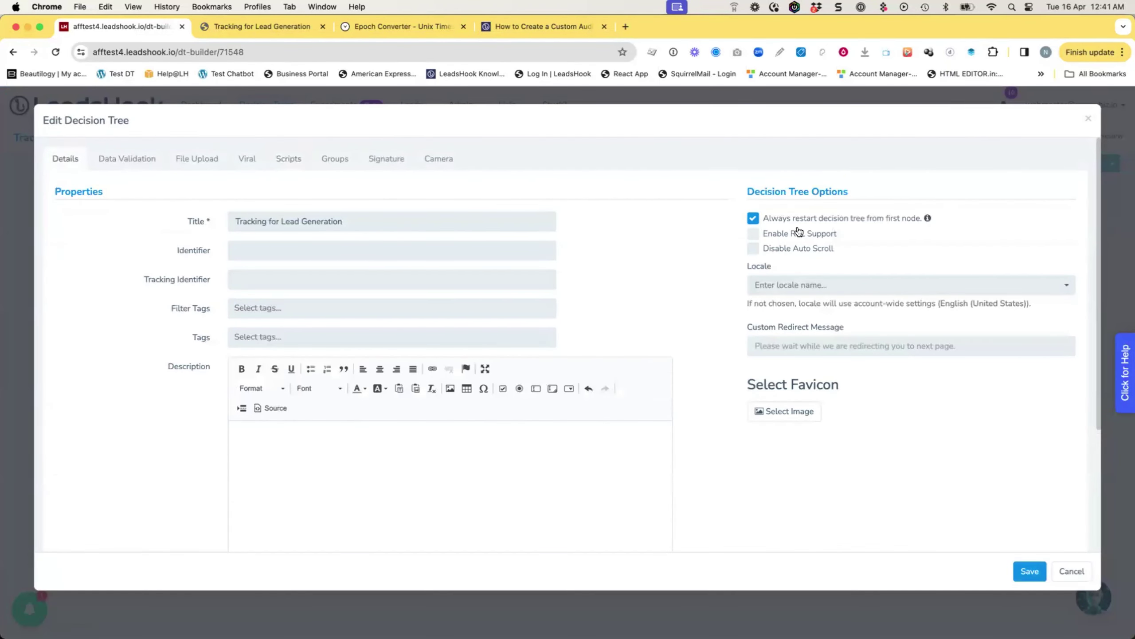
left_click(753, 218)
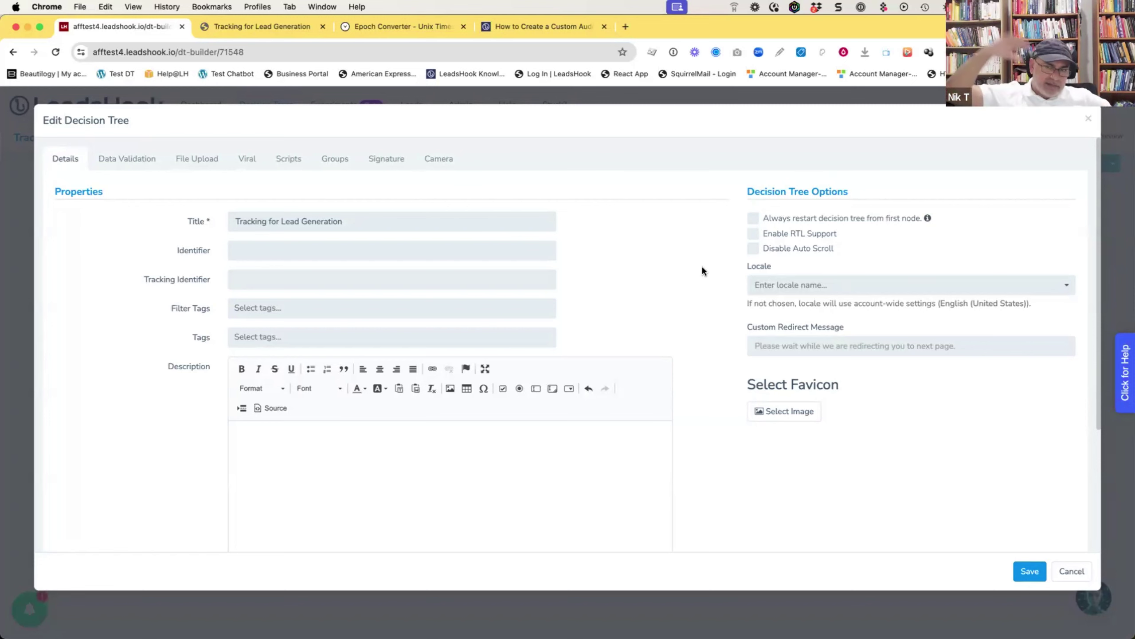
left_click(1073, 571)
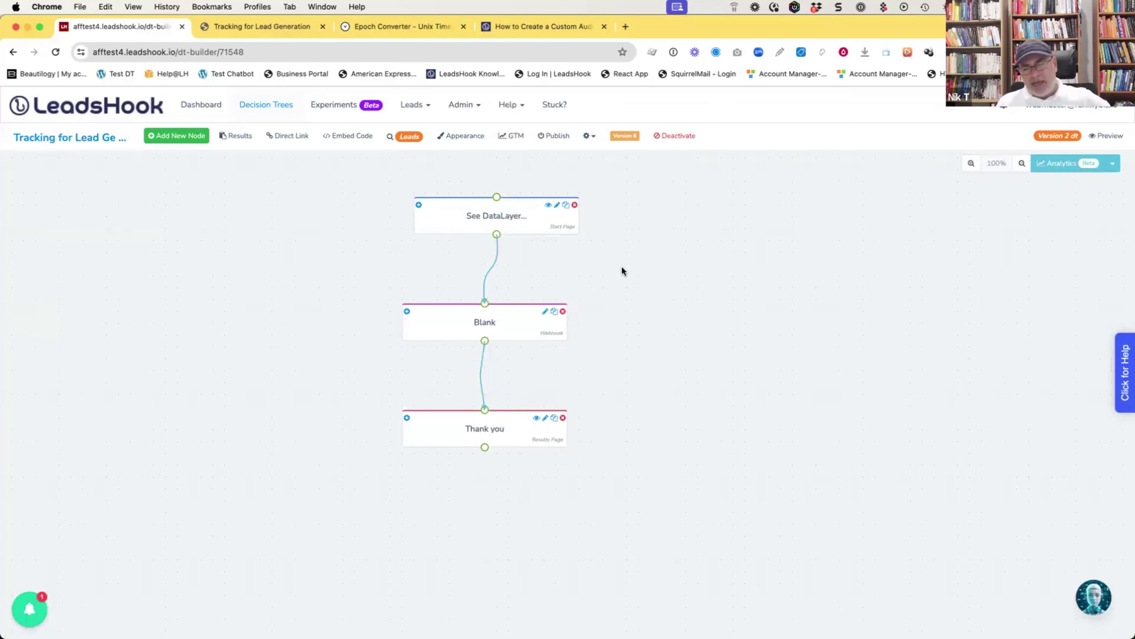
- Check the decision tree's File Upload settings and available settings categories, leaving without saving
left_click(588, 136)
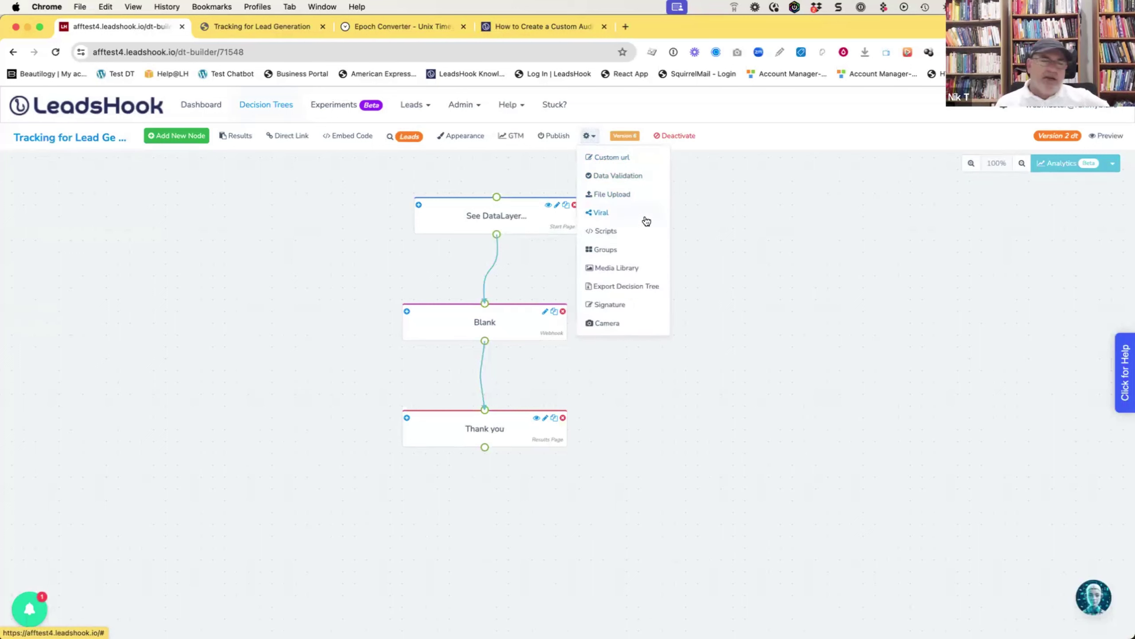
left_click(616, 196)
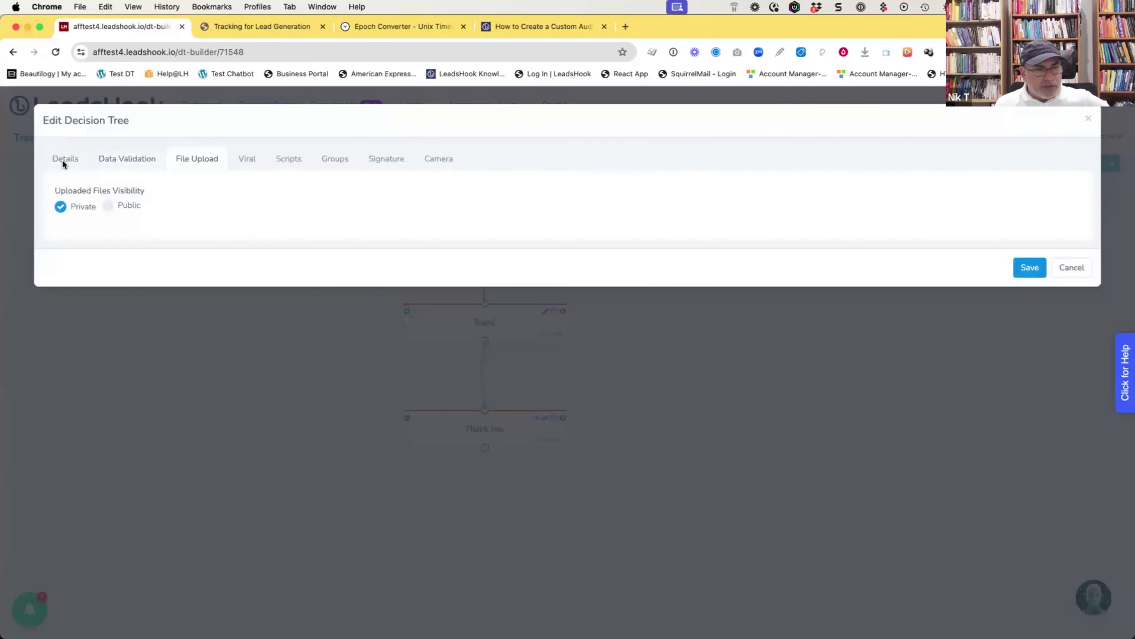
key("Escape")
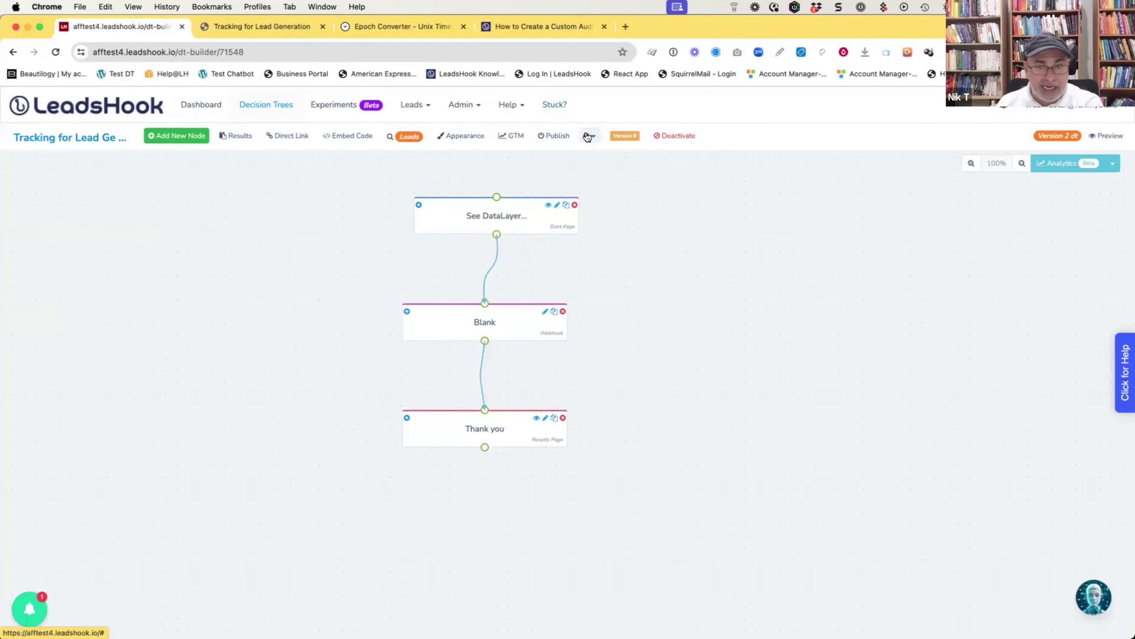
left_click(588, 135)
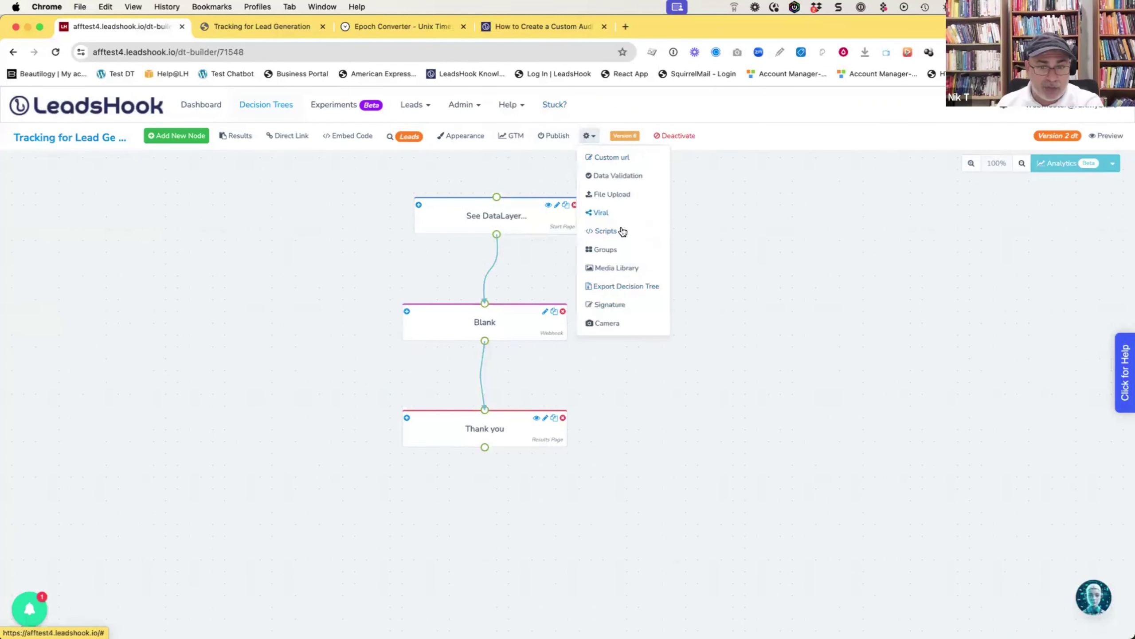
left_click(809, 249)
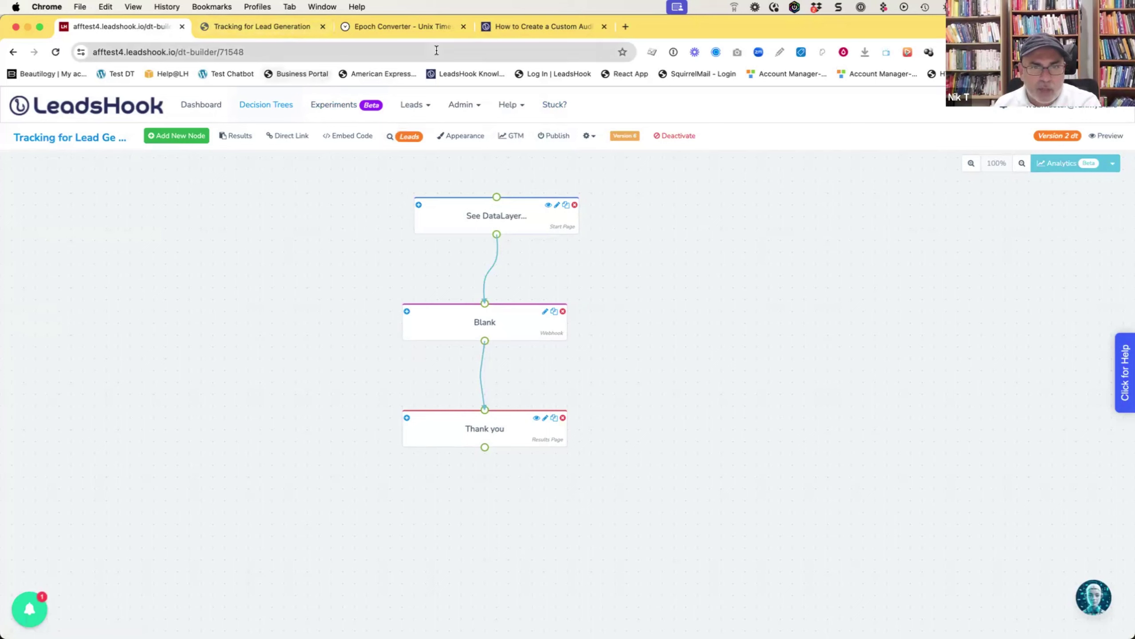
- Return to the Geoip custom fields, show 100 per page and examine the security fields from Crawler Name to Threat Types
left_click(463, 104)
left_click(458, 200)
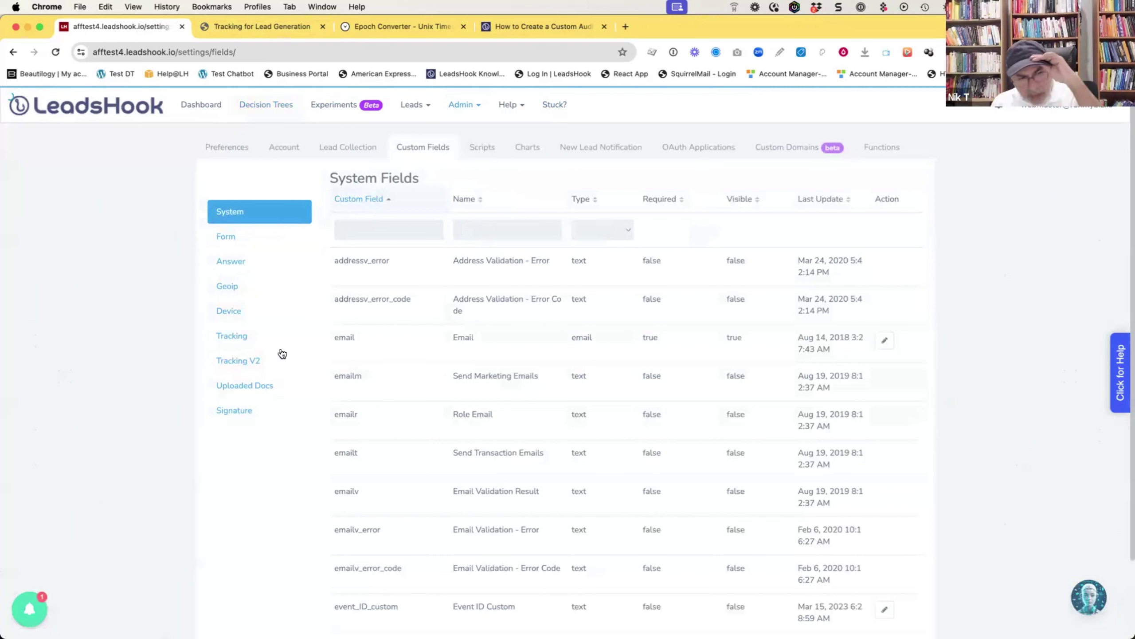
left_click(254, 363)
left_click(243, 278)
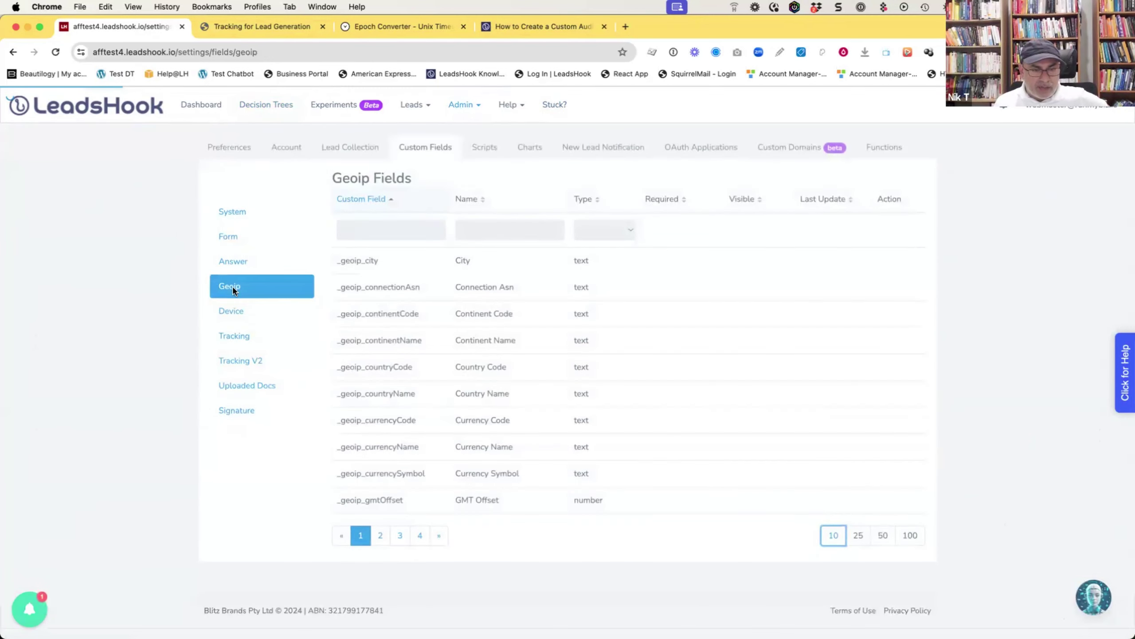
left_click(911, 535)
scroll(521, 420, "down", 2)
scroll(521, 422, "down", 10)
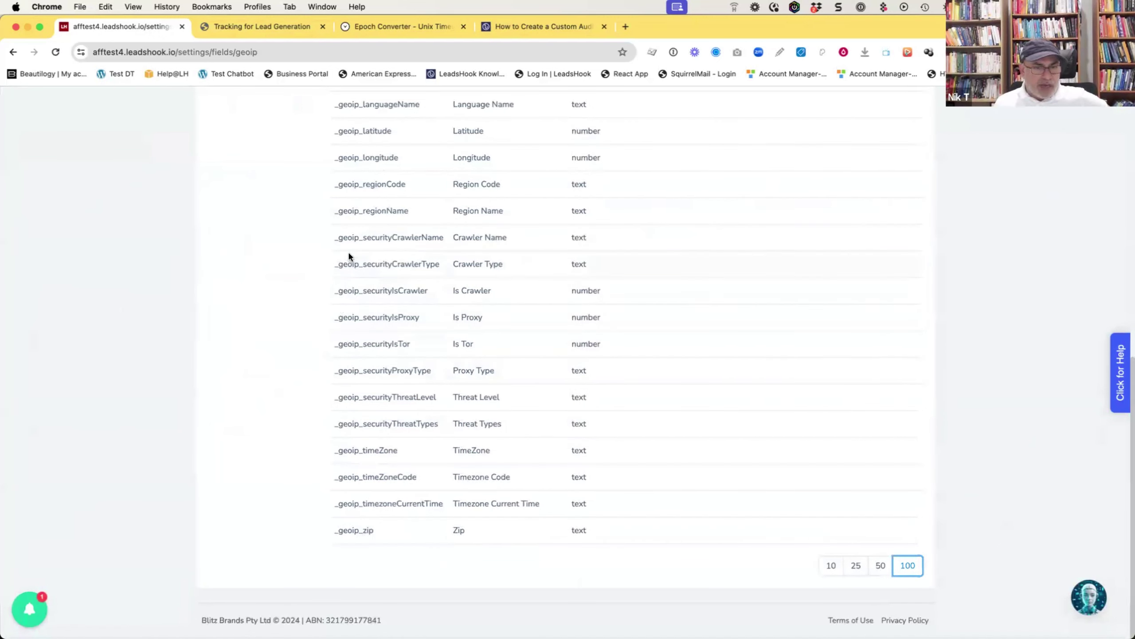
left_click_drag(335, 236, 723, 417)
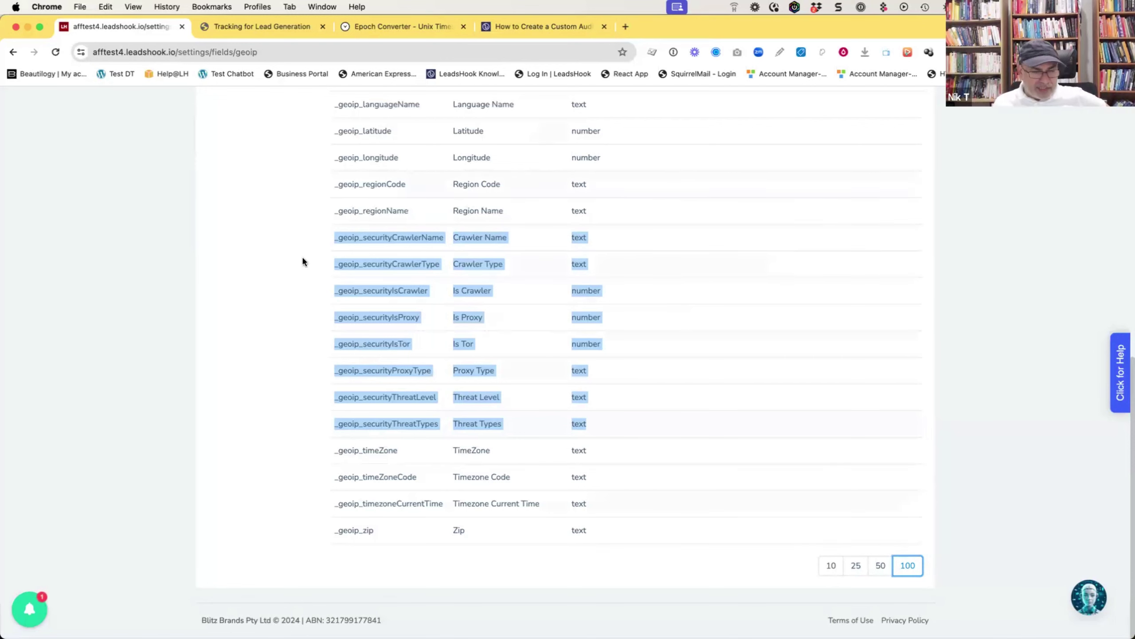
scroll(325, 256, "up", 10)
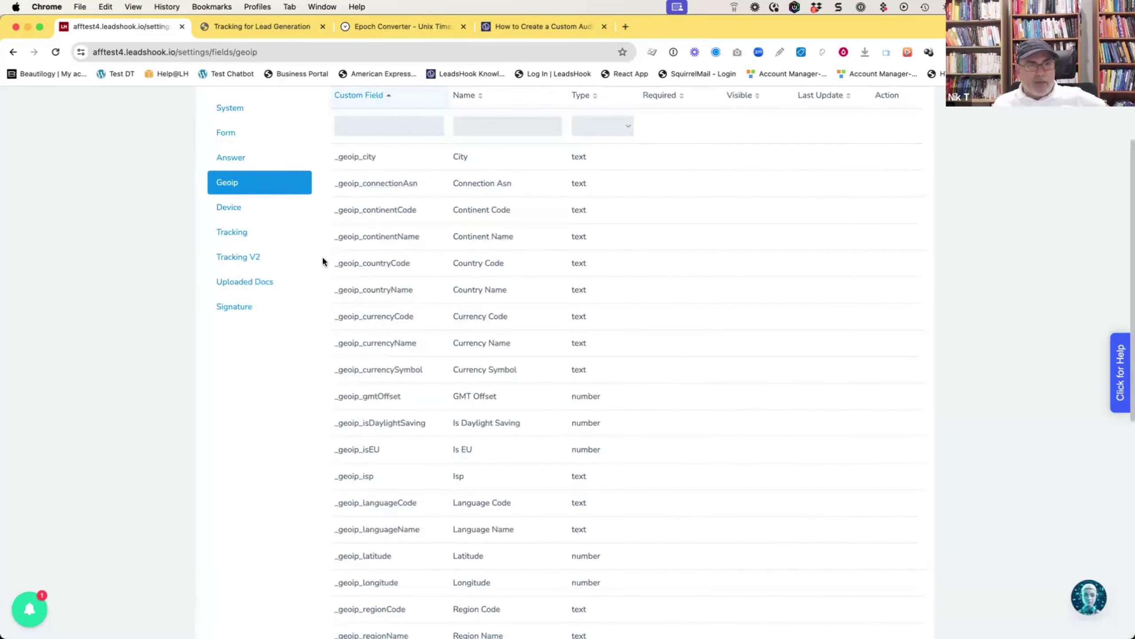
- Return to the Tracking for Lead Generation tree and add a blank Decision node beside the Blank webhook
left_click(270, 105)
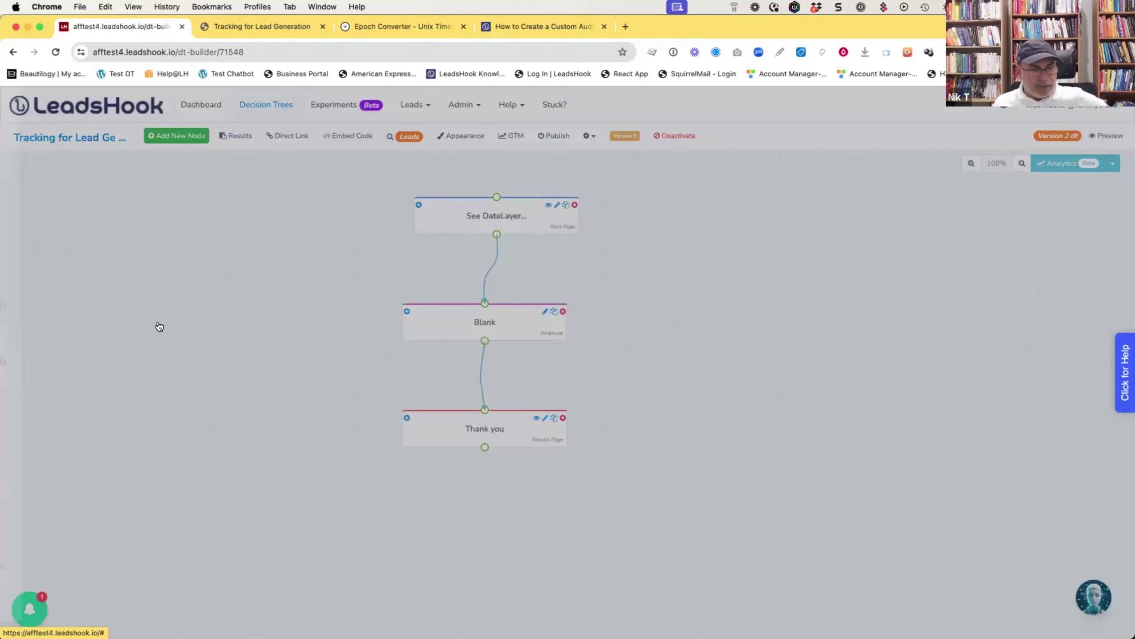
left_click(159, 326)
left_click_drag(110, 509, 715, 321)
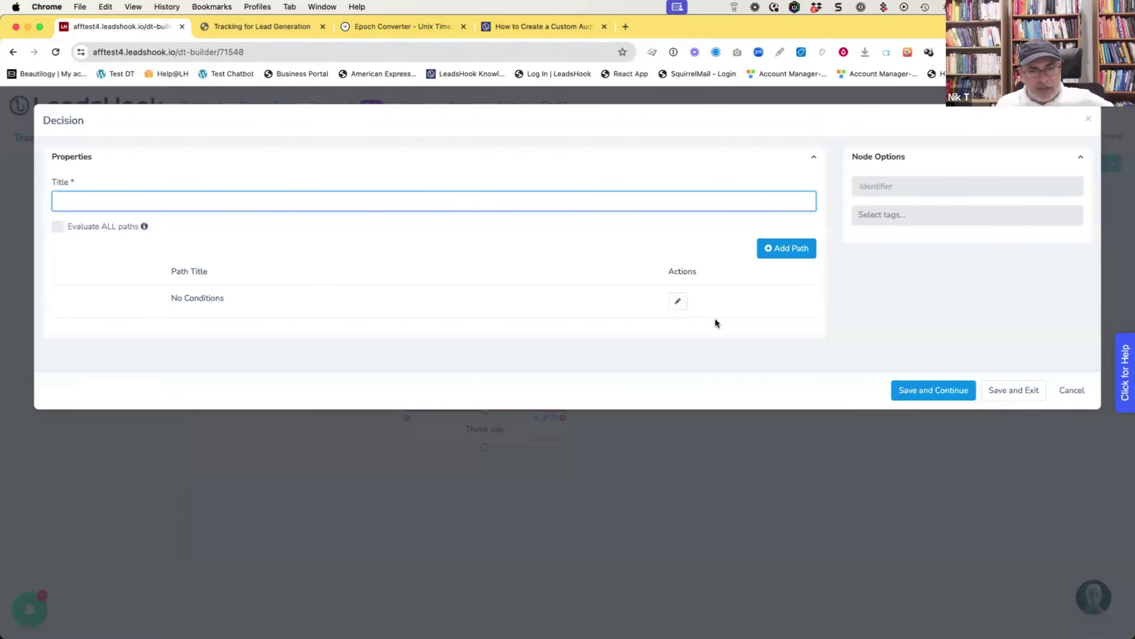
- Try a decision path with a GeoIP condition on Is Proxy (_geoip_securityIsProxy), then leave the path and node editors without saving
left_click(786, 249)
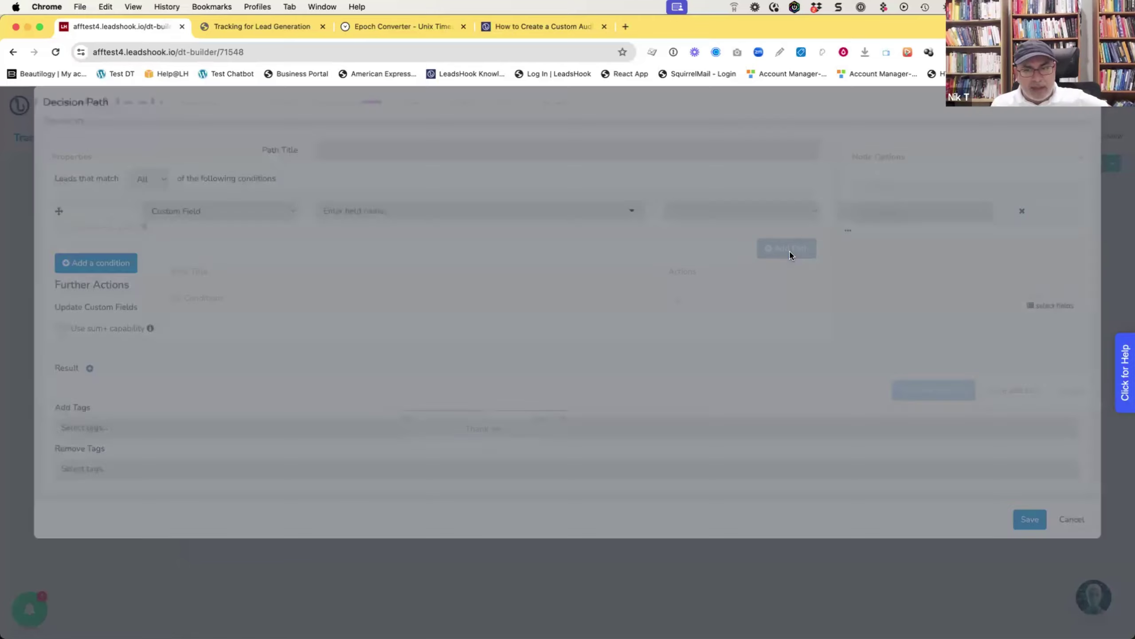
left_click(254, 230)
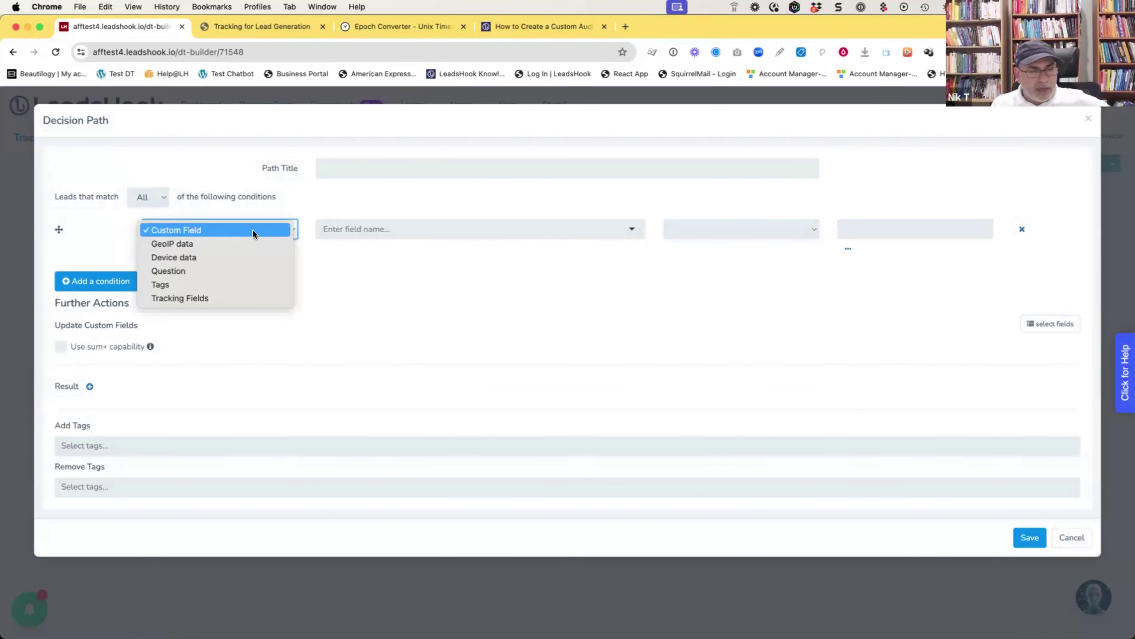
left_click(208, 244)
left_click(368, 228)
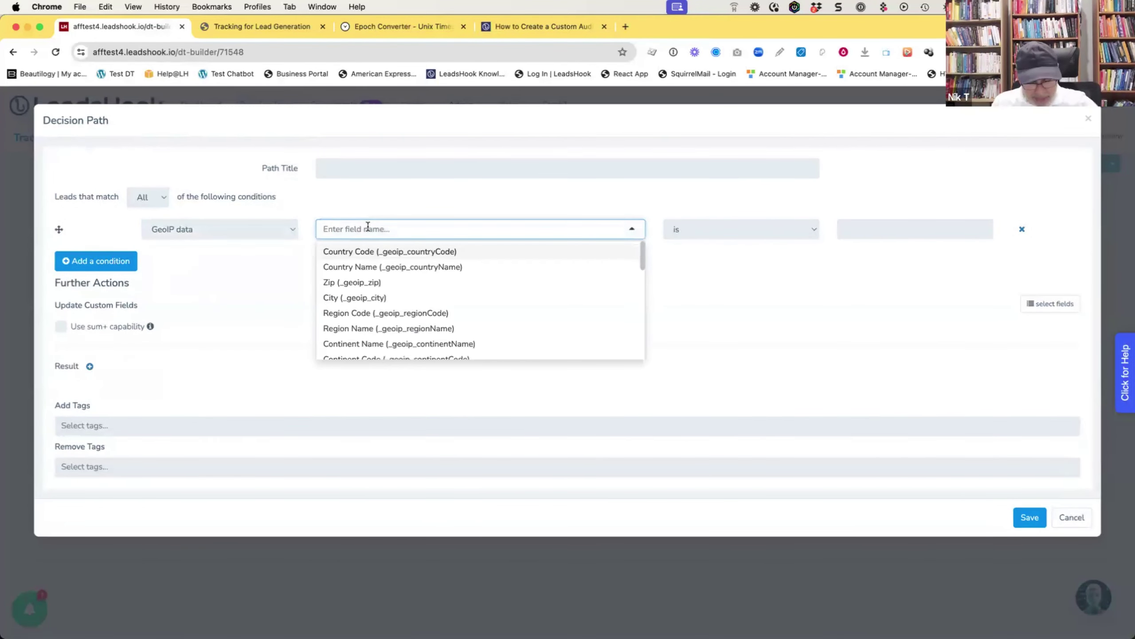
scroll(442, 268, "down", 10)
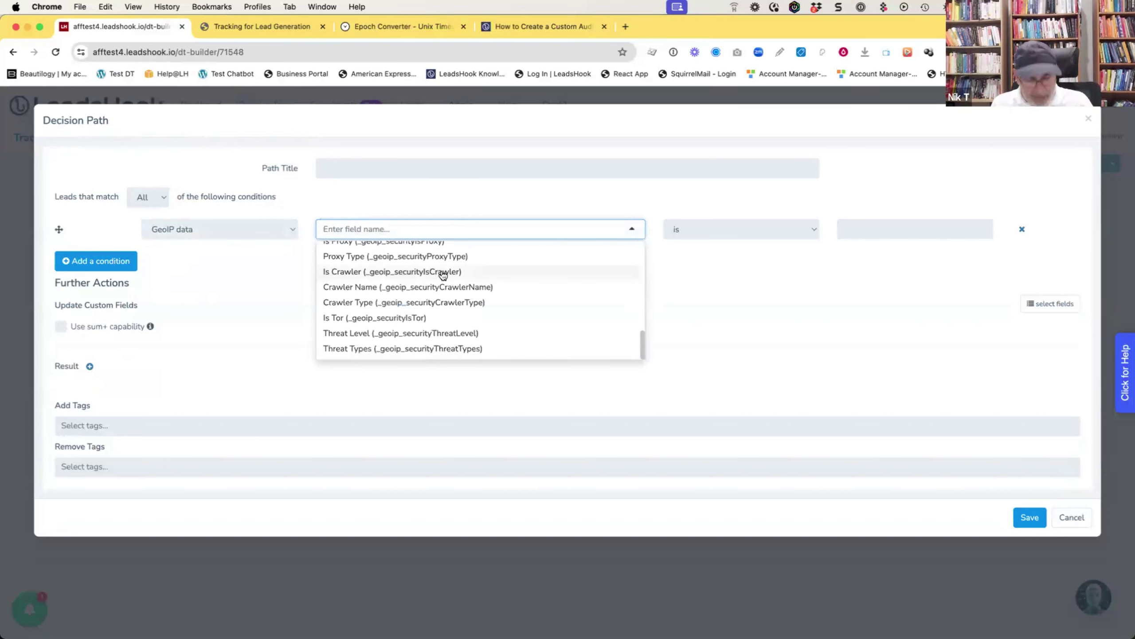
scroll(396, 295, "up", 2)
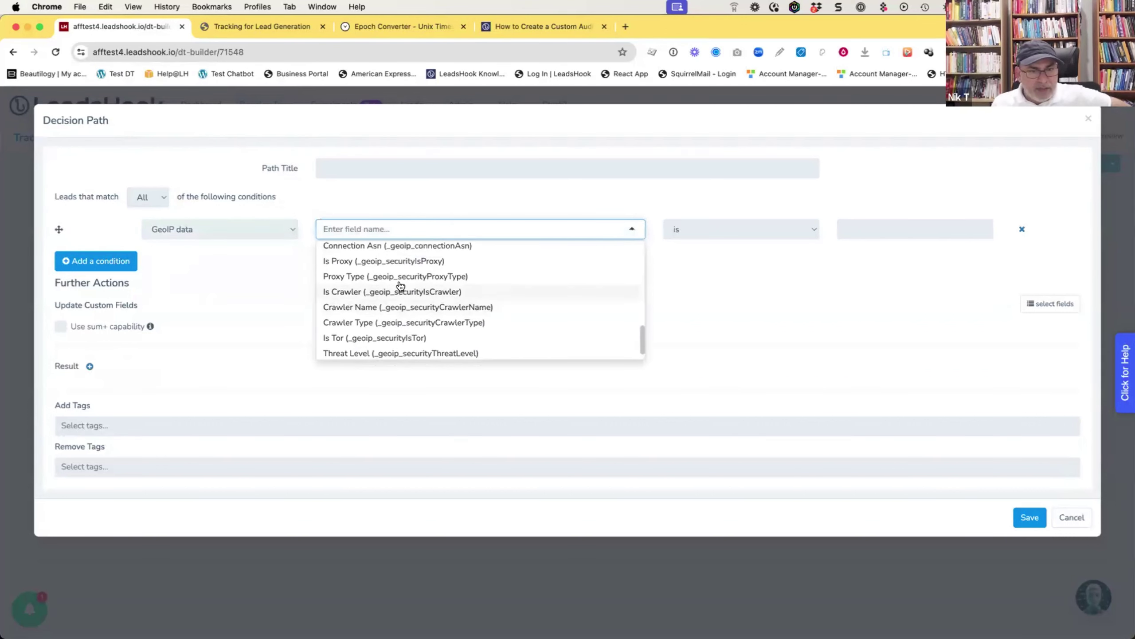
scroll(400, 285, "up", 1)
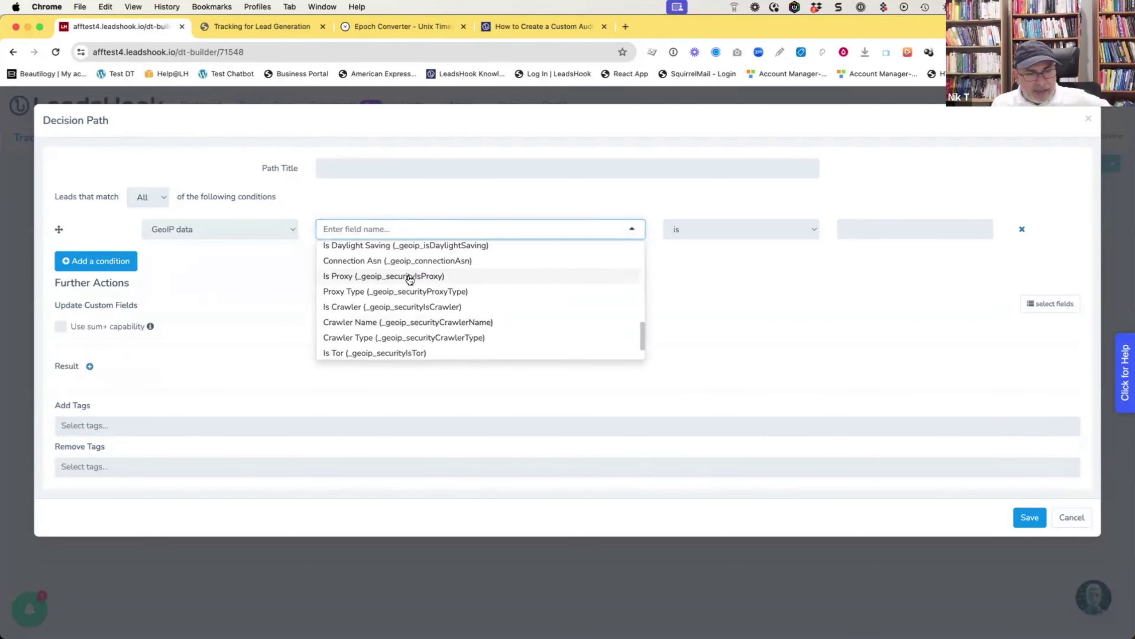
left_click(409, 277)
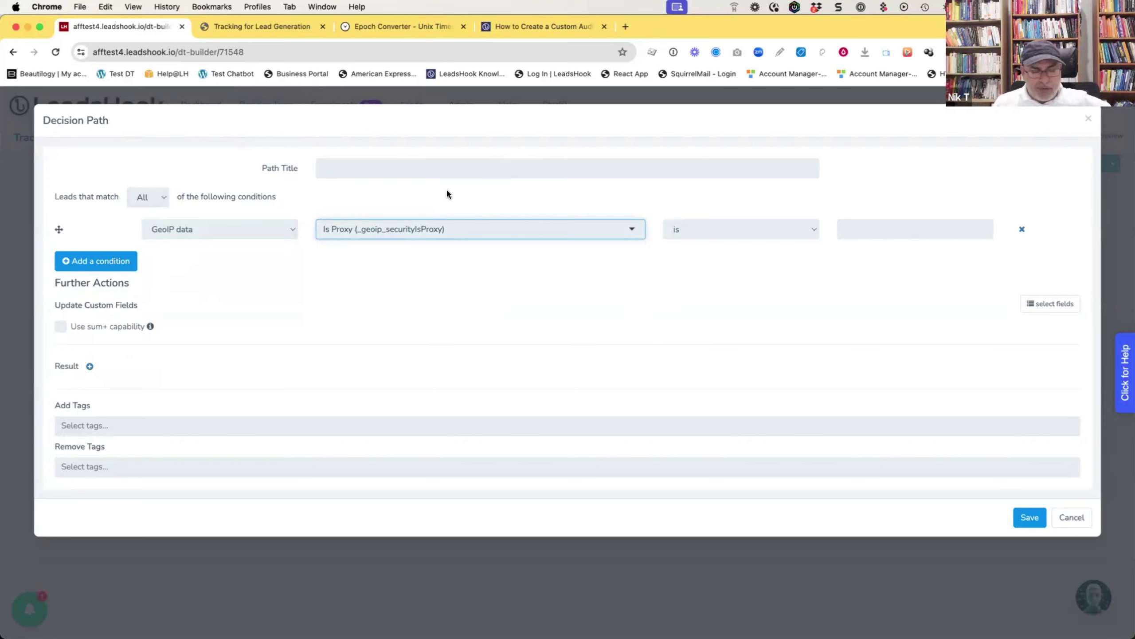
left_click(1072, 517)
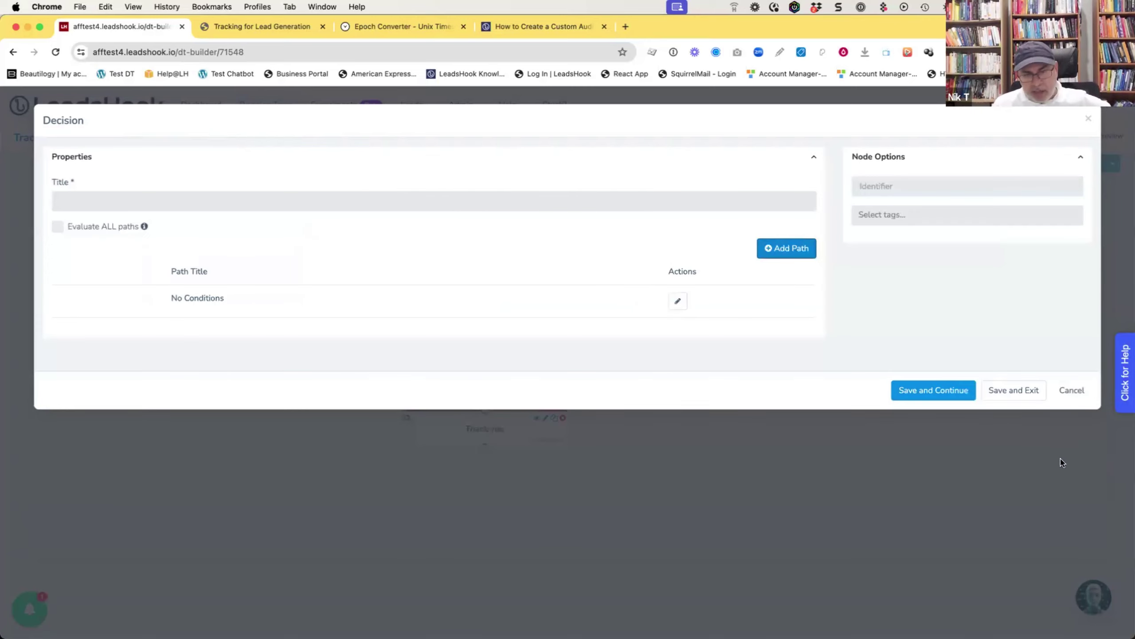
left_click(1072, 390)
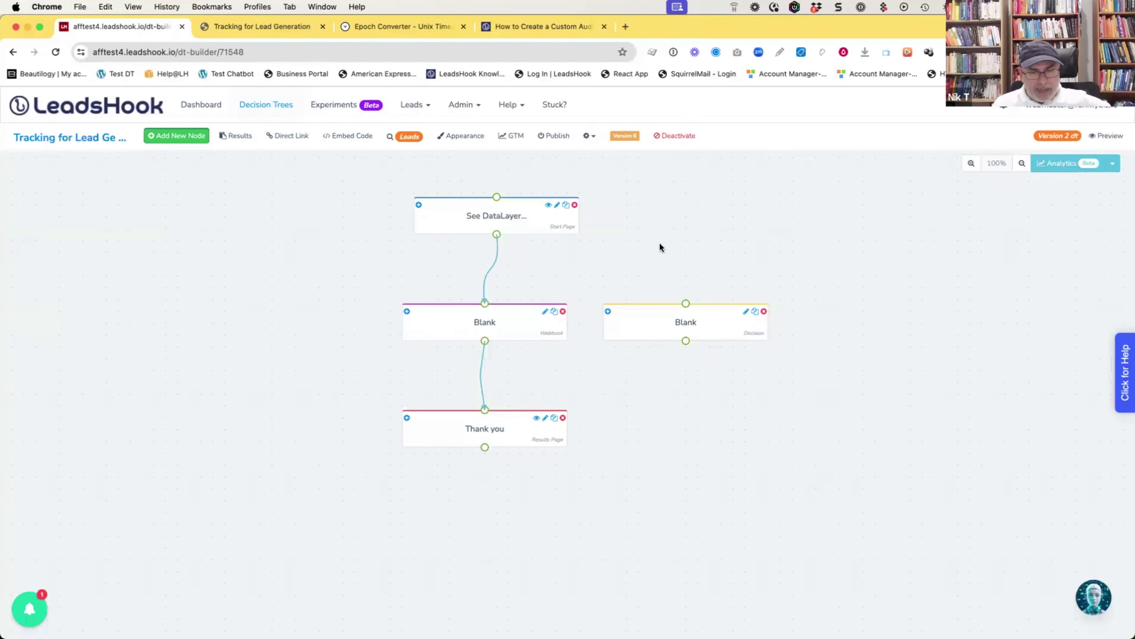
- Duplicate the Thank you results page, place the copy below the Decision node and leave its editor without changes
left_click(554, 418)
left_click_drag(605, 446, 664, 435)
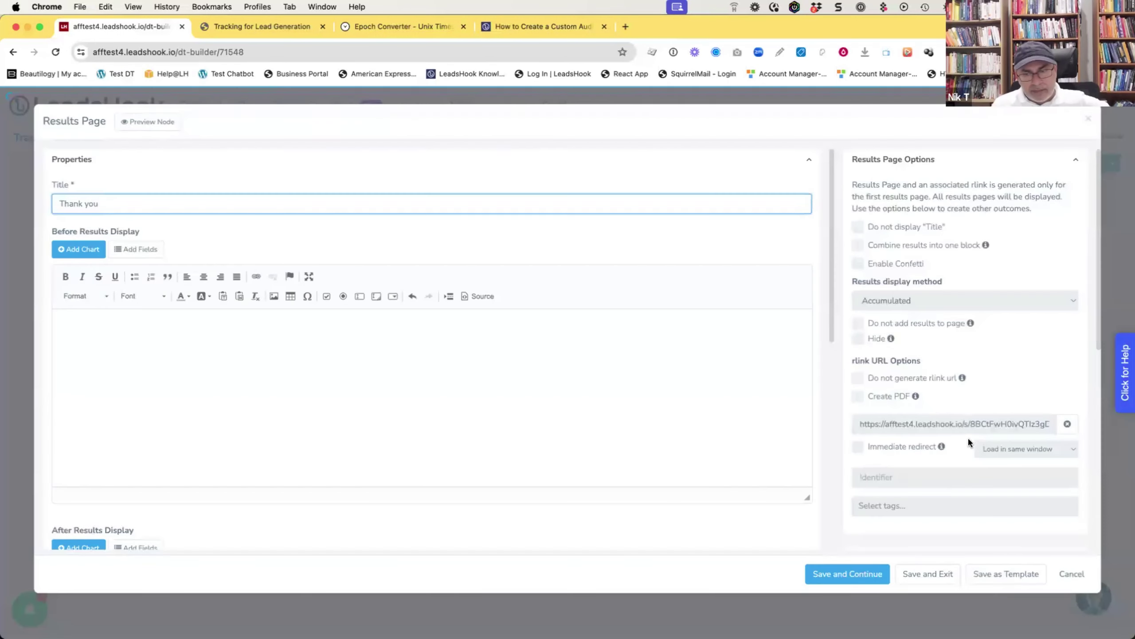
scroll(1024, 380, "down", 10)
left_click(1071, 574)
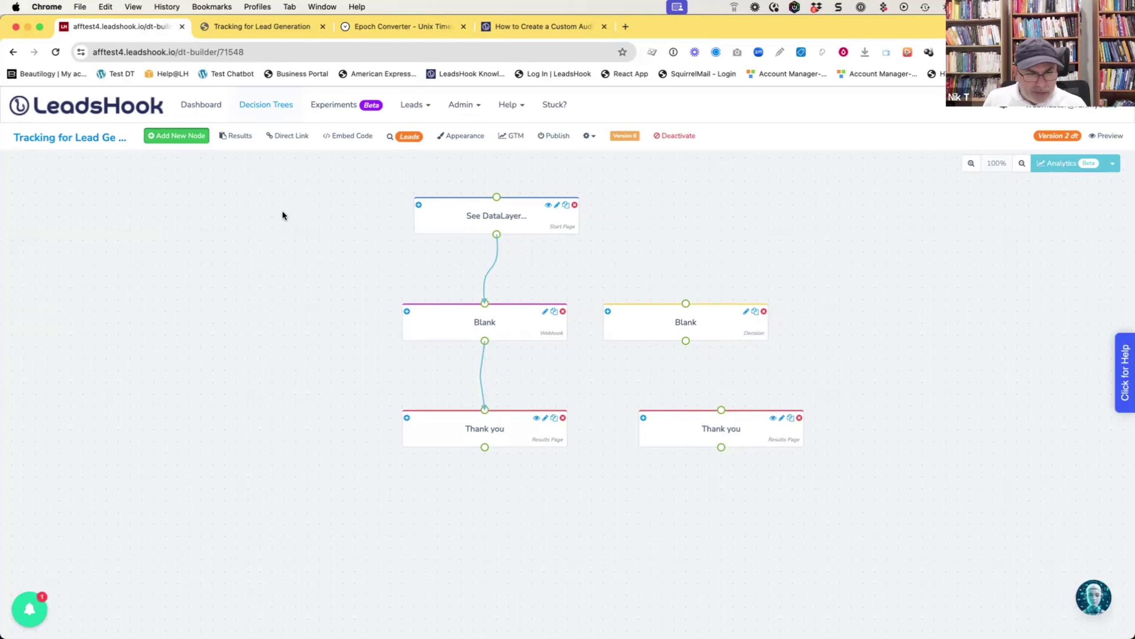
- Look through the node types available for the decision tree, from start pages to results pages
left_click(185, 139)
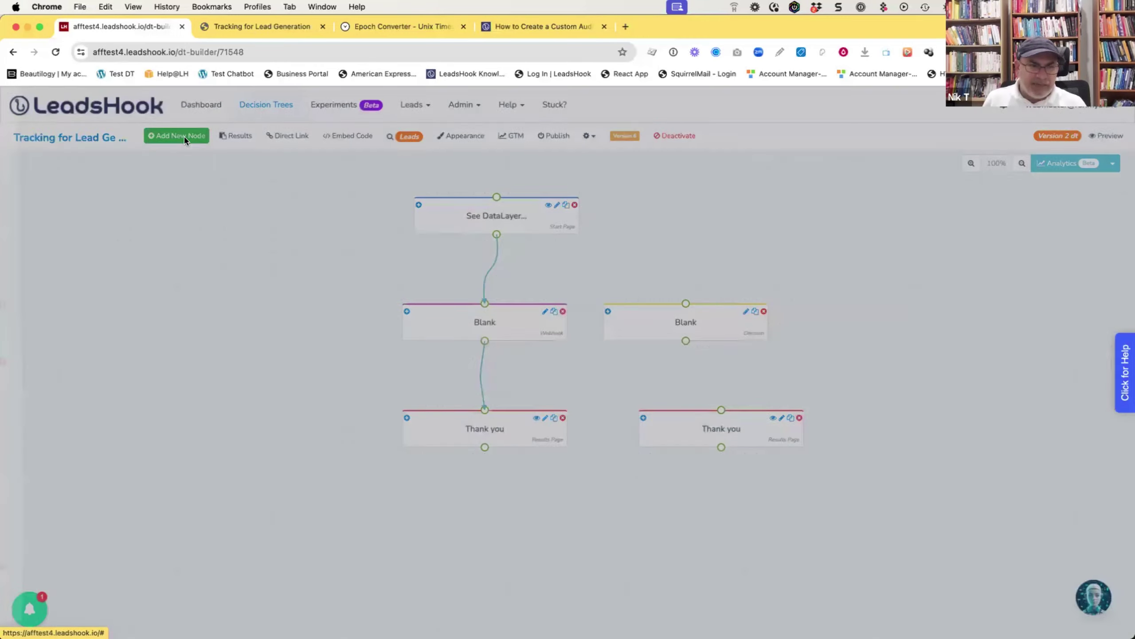
scroll(88, 555, "down", 15)
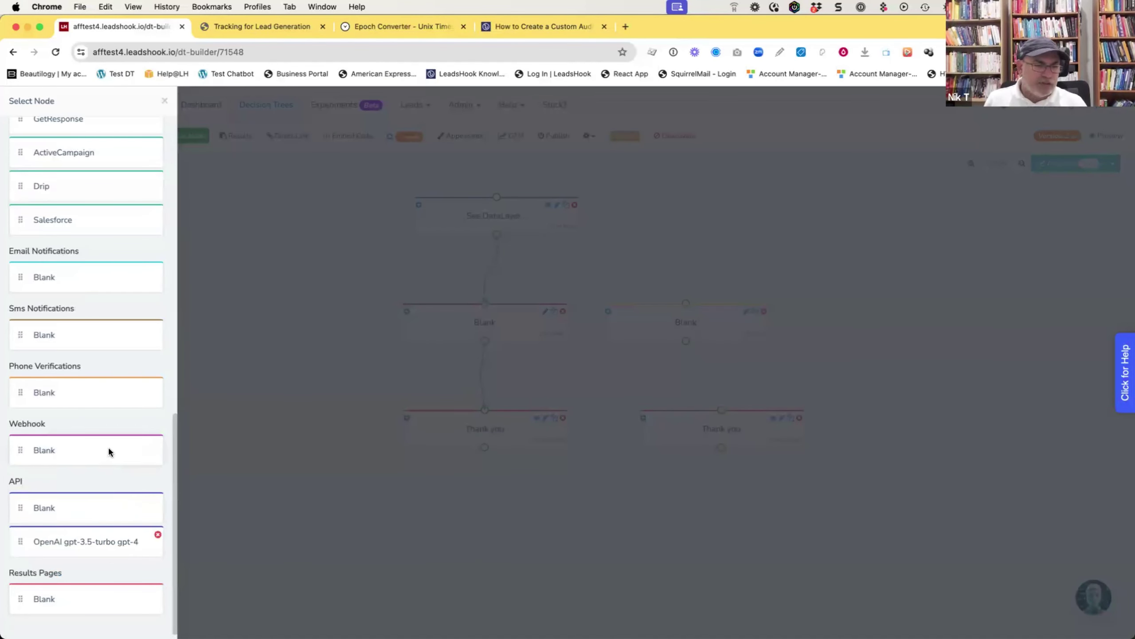
scroll(108, 445, "up", 8)
scroll(110, 445, "down", 8)
scroll(111, 440, "up", 13)
scroll(113, 375, "up", 3)
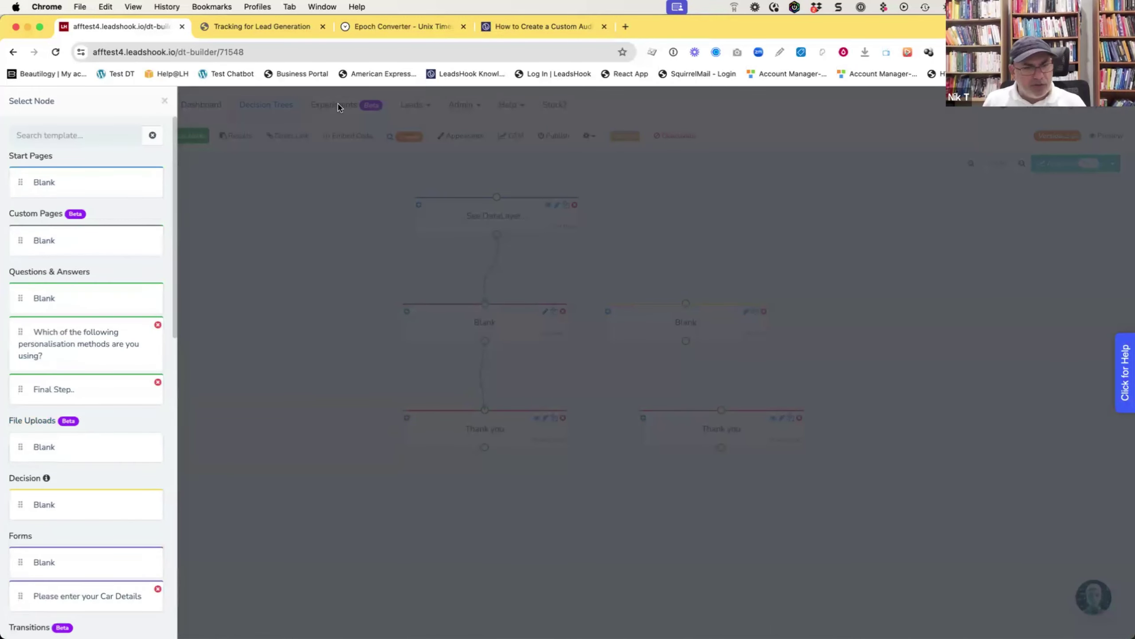
- Examine the Google Analytics 4 and Facebook event settings of the See DataLayer start page, leaving without saving
left_click(235, 261)
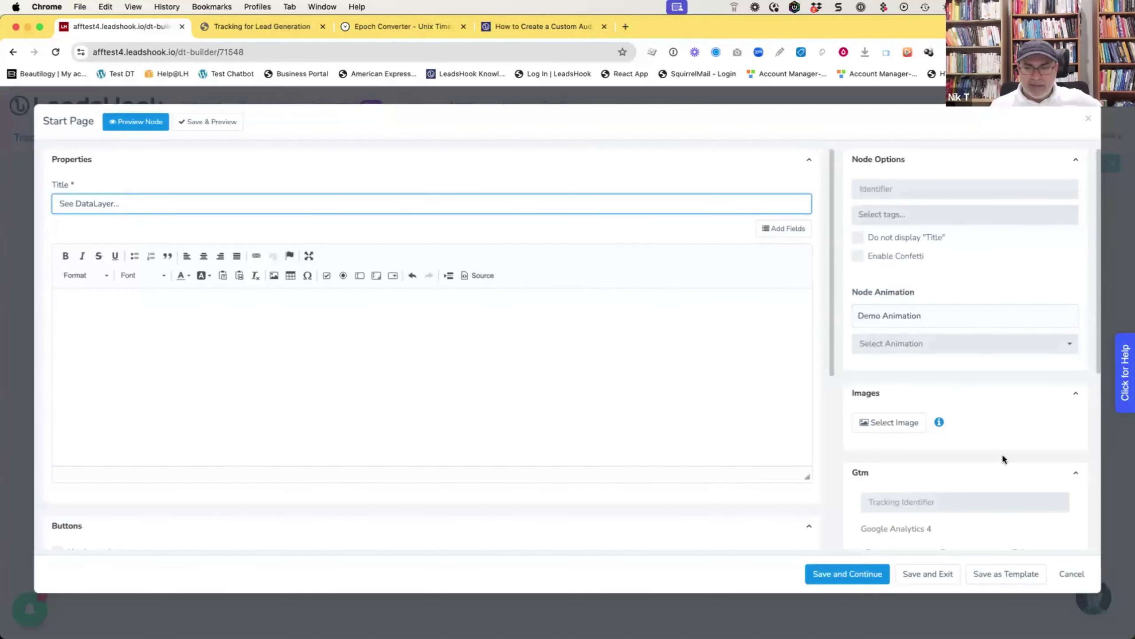
scroll(999, 455, "down", 6)
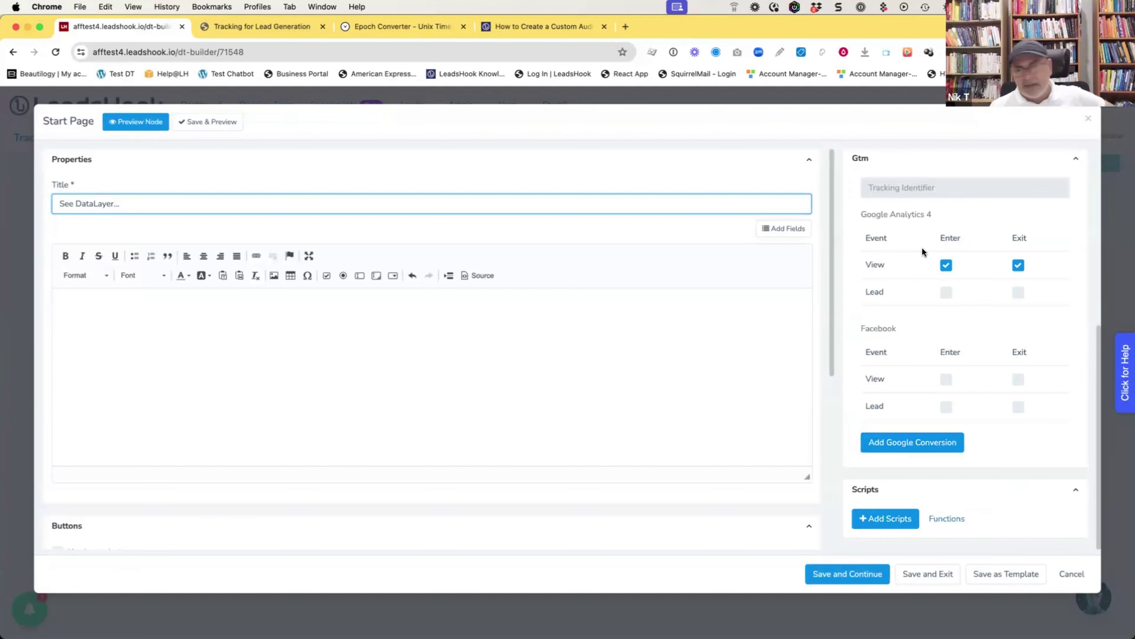
left_click(1071, 574)
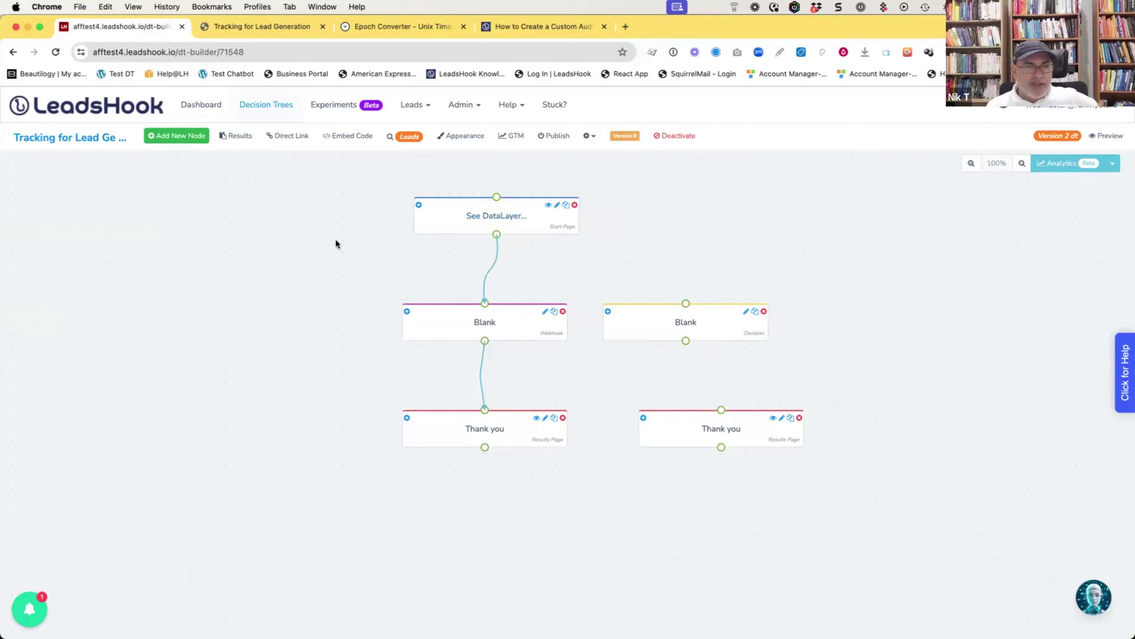
- Switch to the Facebook Custom Audience help article and shrink the page until the article's full width fits
left_click(551, 28)
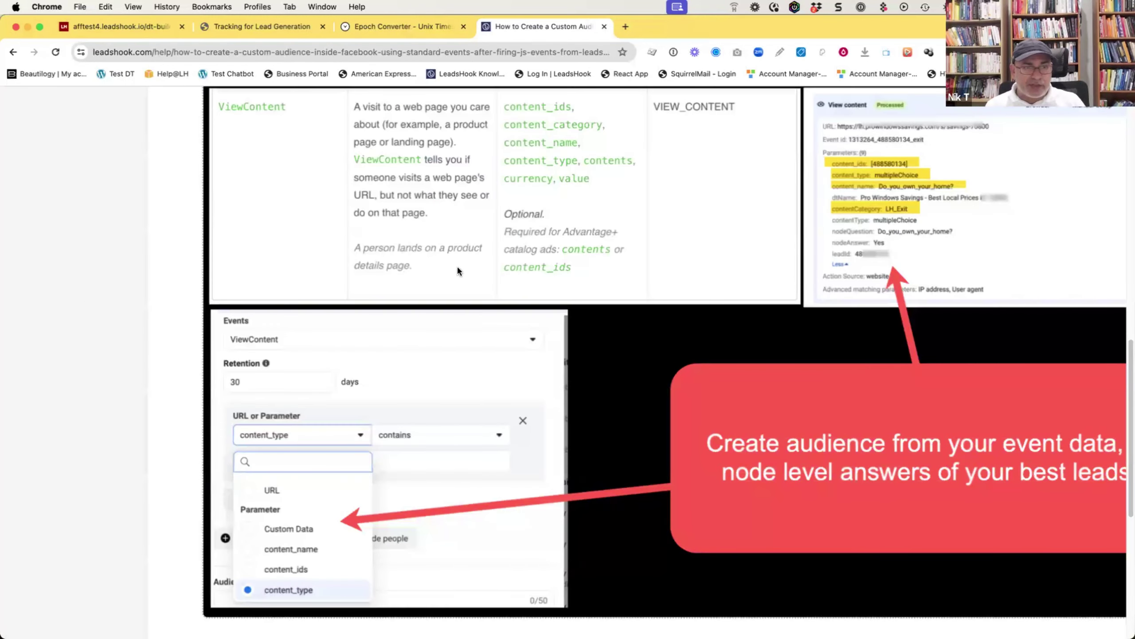
scroll(457, 265, "up", 20)
left_click_drag(492, 230, 452, 279)
right_click(504, 232)
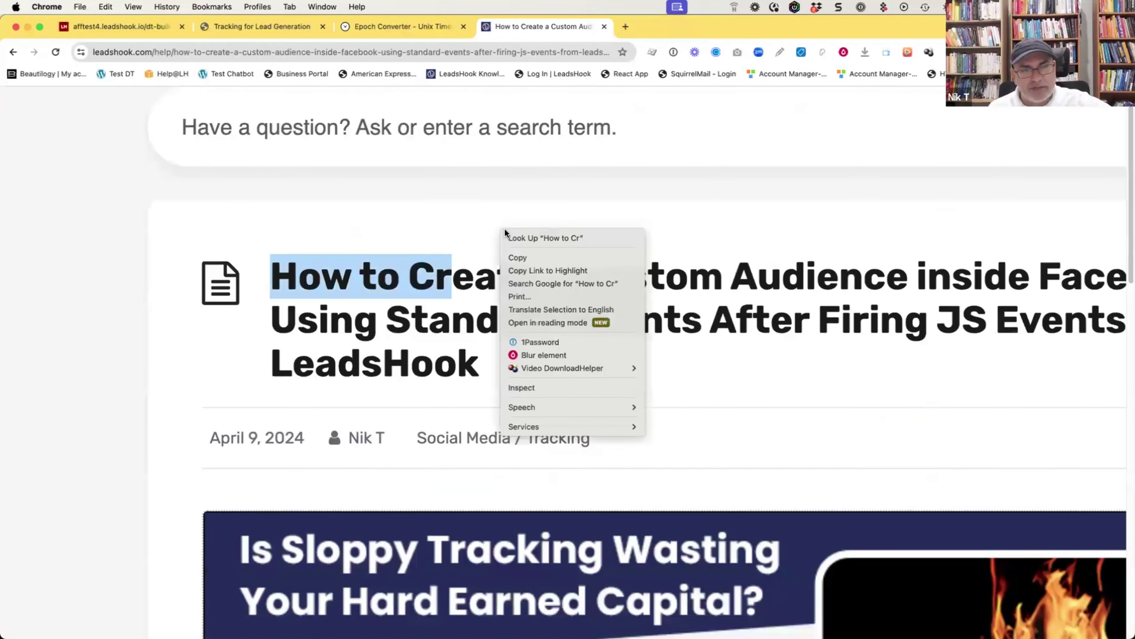
key("Escape")
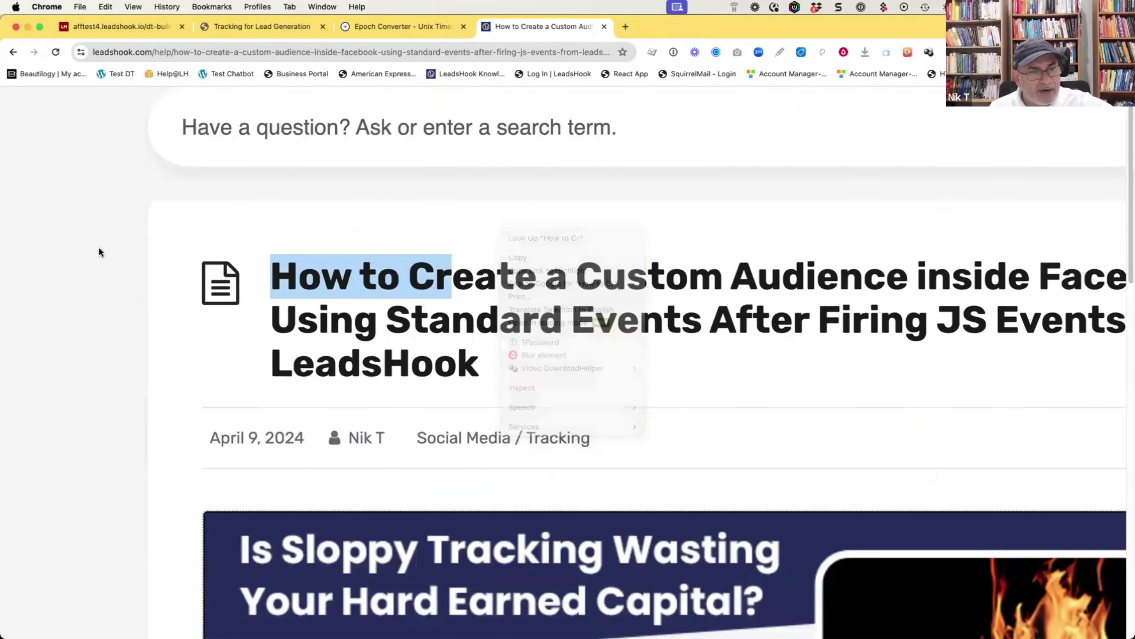
key("super+minus")
key("super+minus")
key("super+minus")
key("super+minus")
key("super+minus")
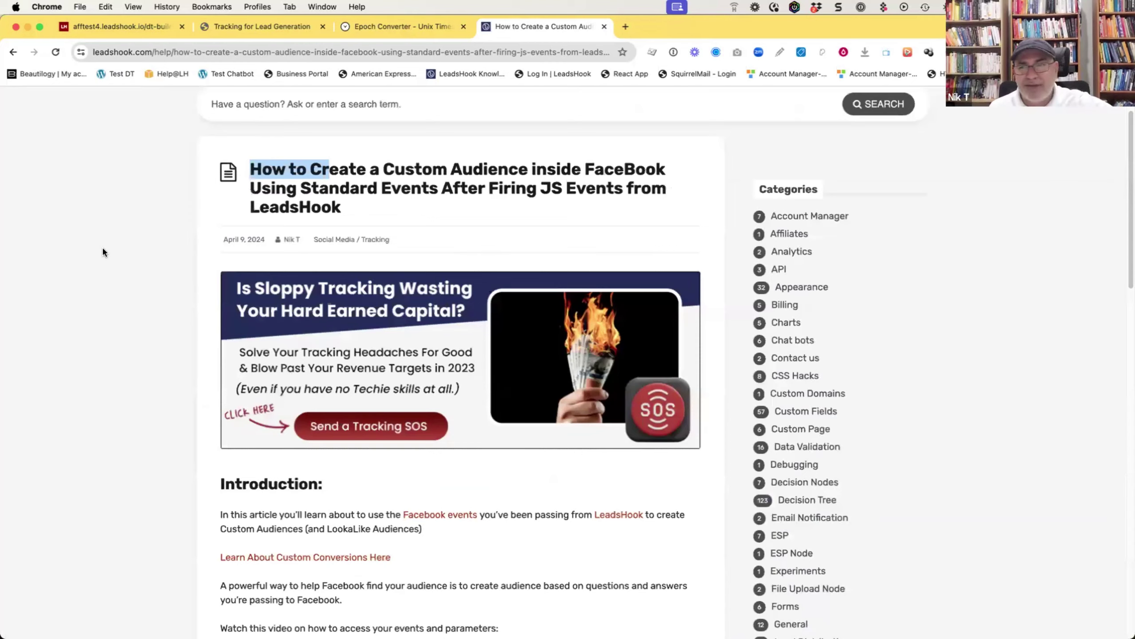
- Search the knowledge base for "v2 tracking" and open "5 Easy Non-Techie Steps to Setup Your Tracking for Version 2 Decision Trees"
scroll(156, 224, "up", 2)
left_click(298, 168)
type("v2 tracking")
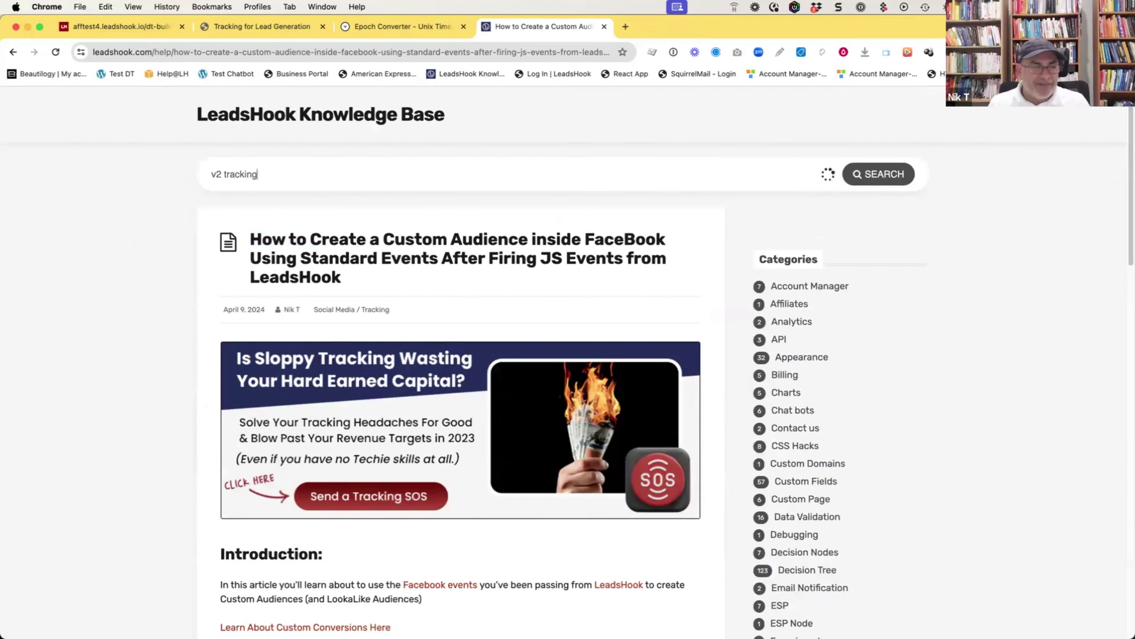
left_click(313, 235)
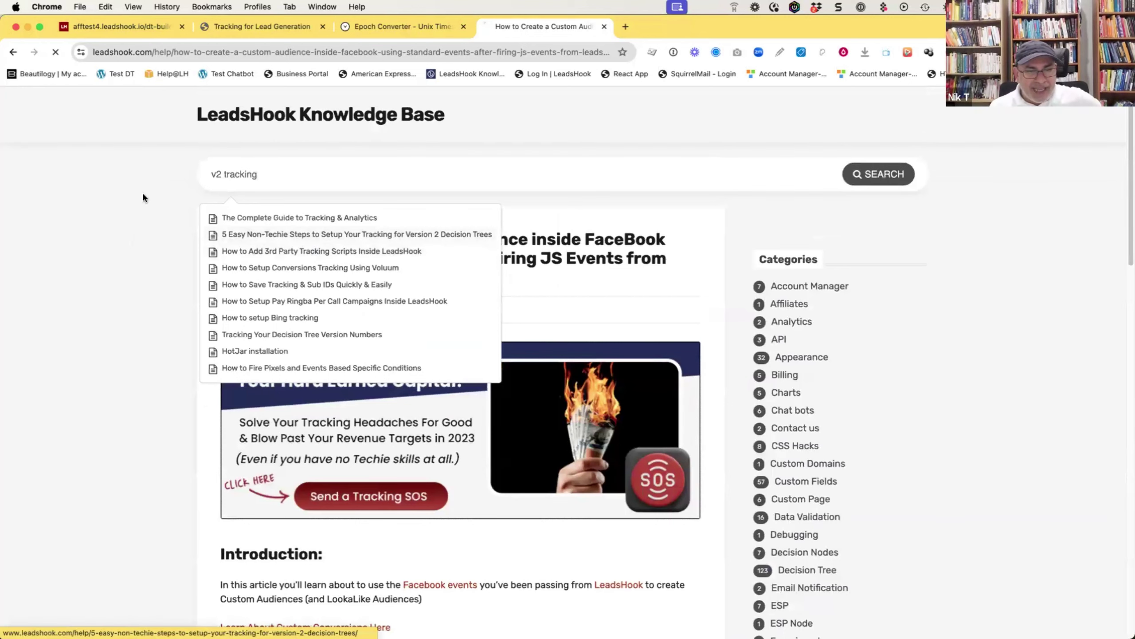
- Examine the article's introduction and its videos on five-step tracking and setting up the GTM container
scroll(152, 225, "down", 15)
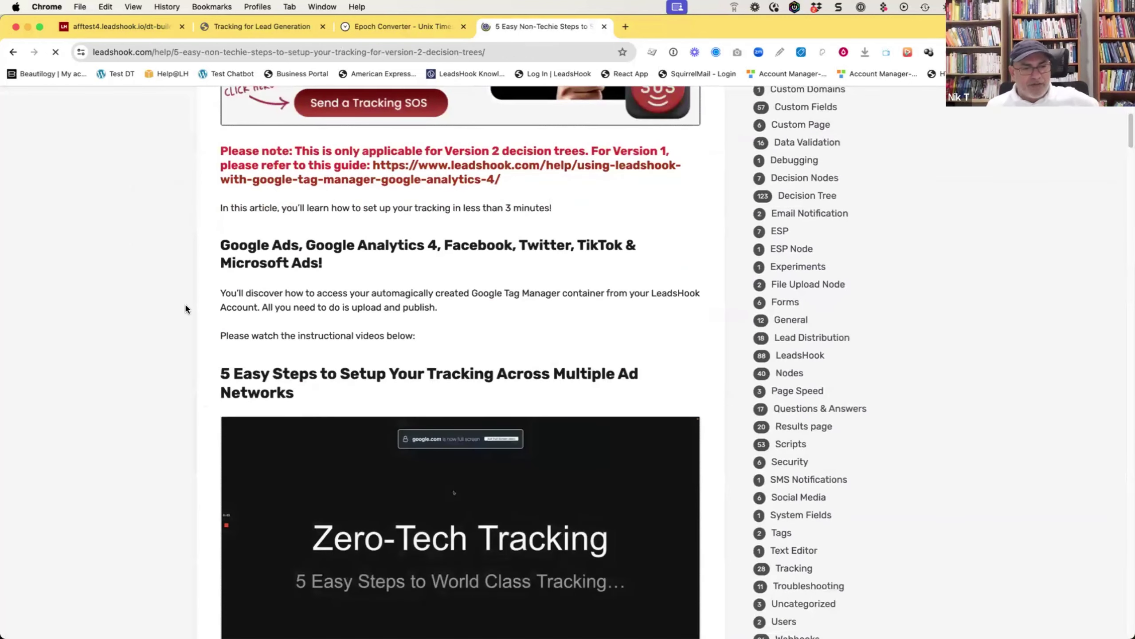
scroll(154, 242, "up", 4)
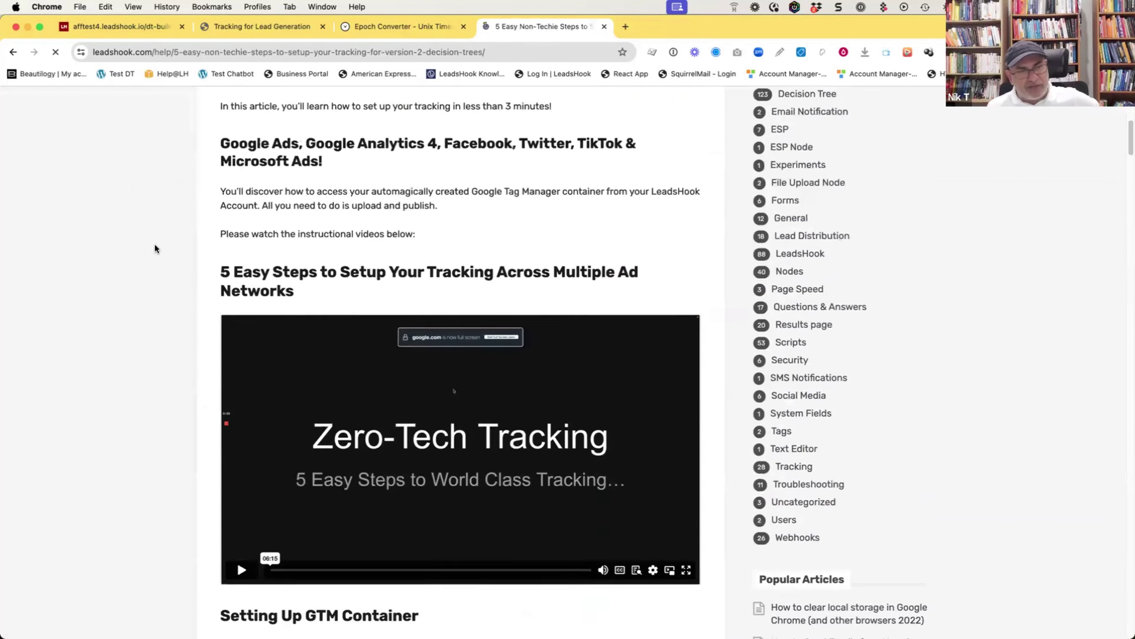
scroll(154, 242, "down", 4)
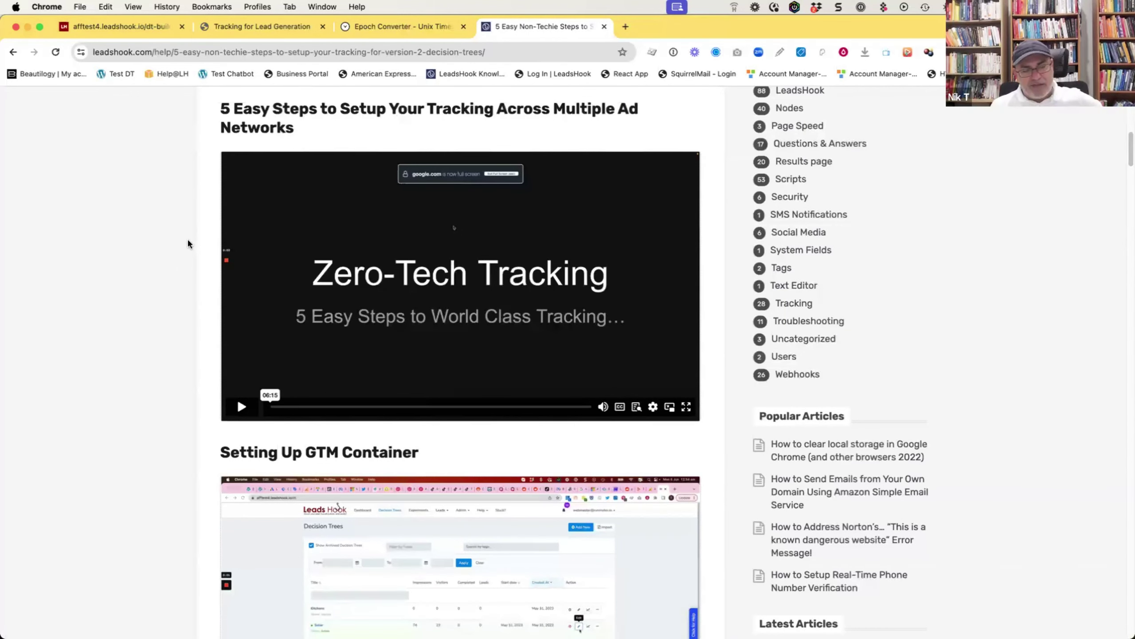
- Review the GTM integration settings of the Tracking for Lead Generation tree and leave without saving
left_click(144, 28)
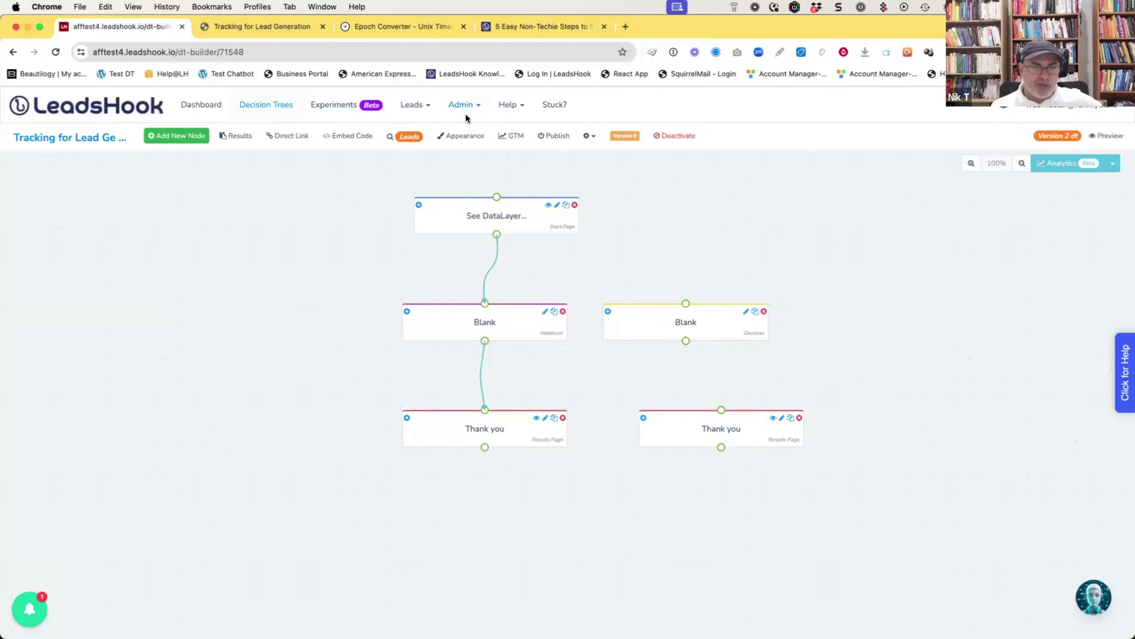
left_click(522, 138)
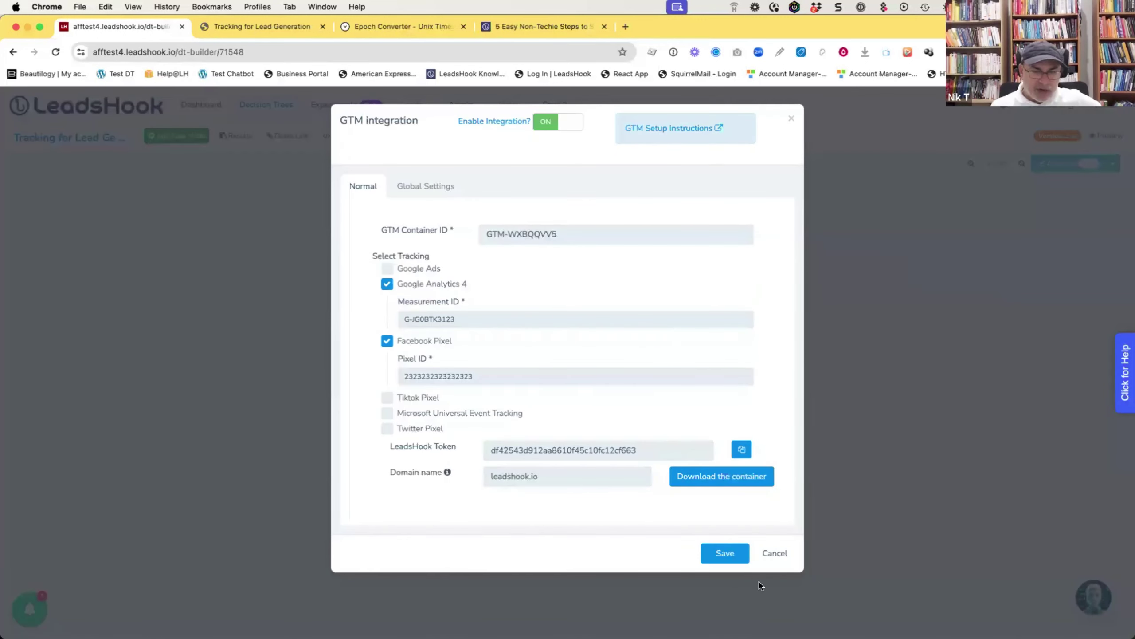
left_click(774, 552)
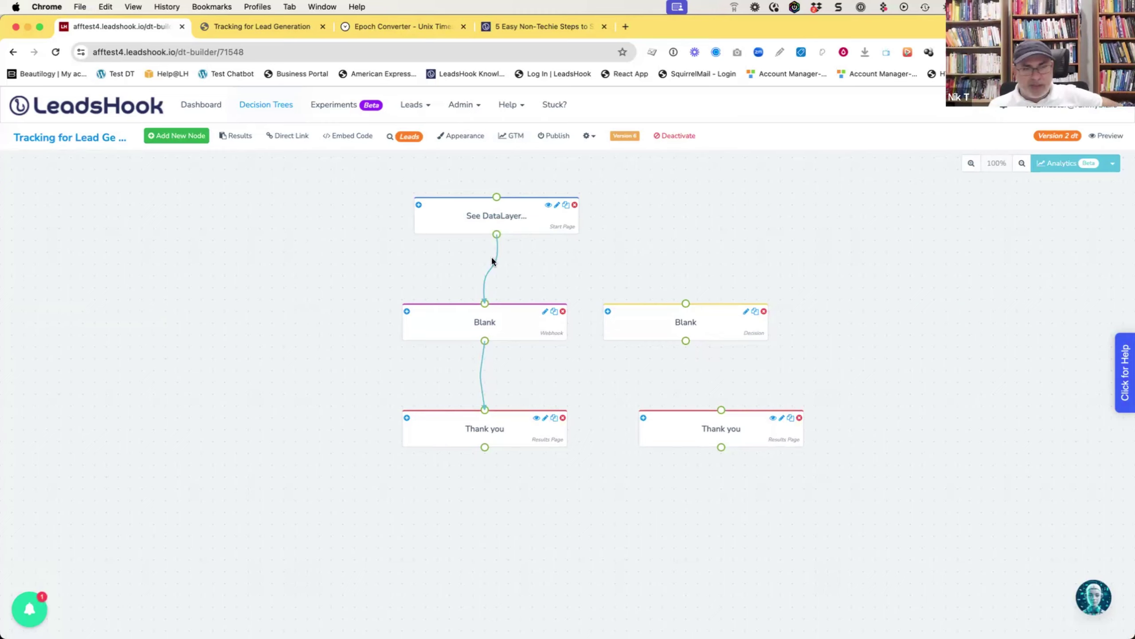
- Return to the Version 2 tracking article and look over its direct link, custom domain and embedded version videos
left_click(546, 28)
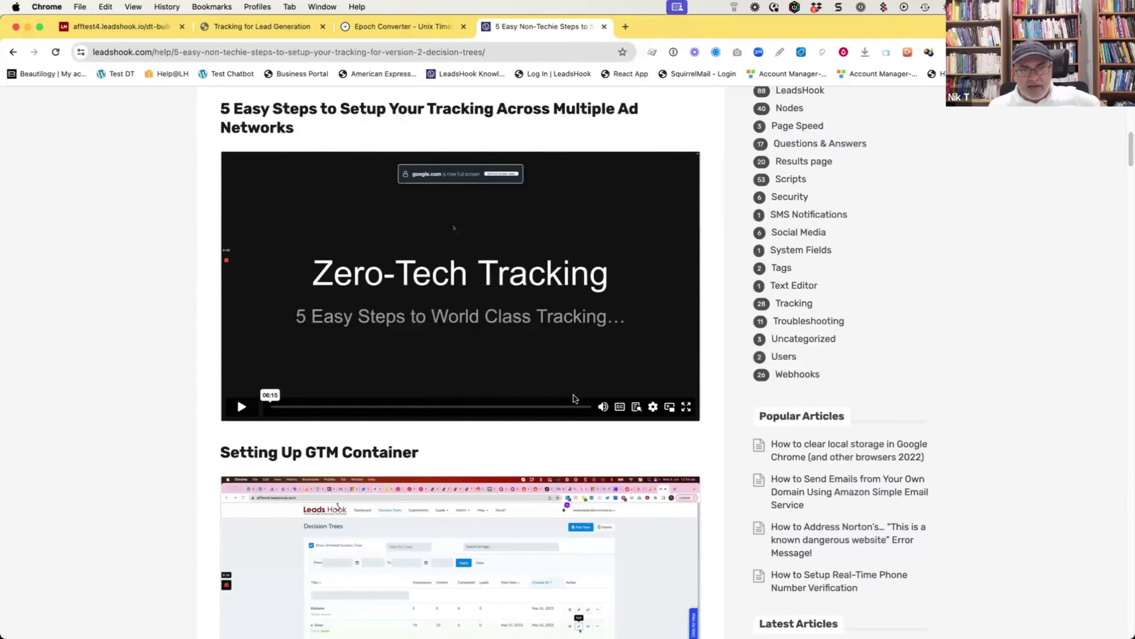
scroll(112, 353, "down", 15)
scroll(119, 346, "up", 20)
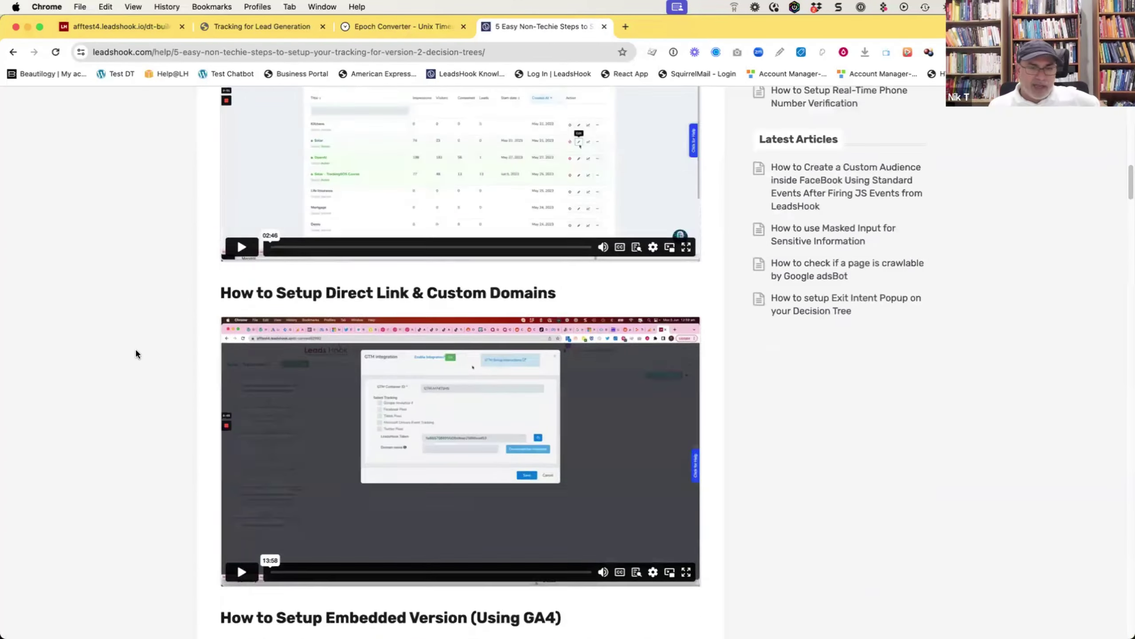
scroll(136, 353, "up", 4)
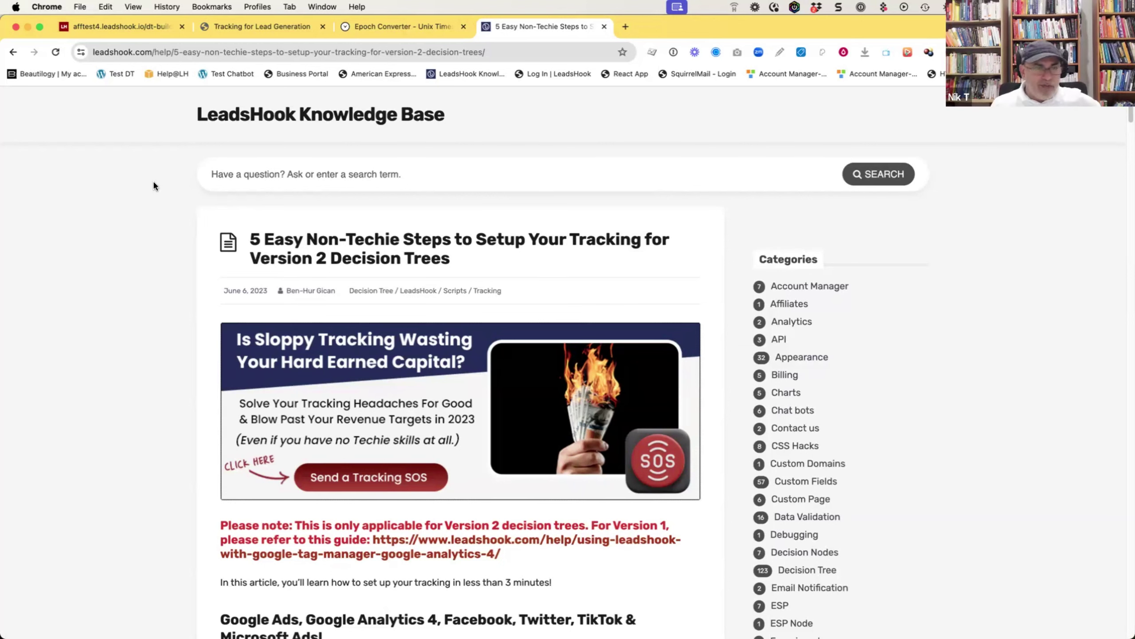
- Check the embed code options of the Tracking for Lead Generation tree and close them unchanged
left_click(138, 27)
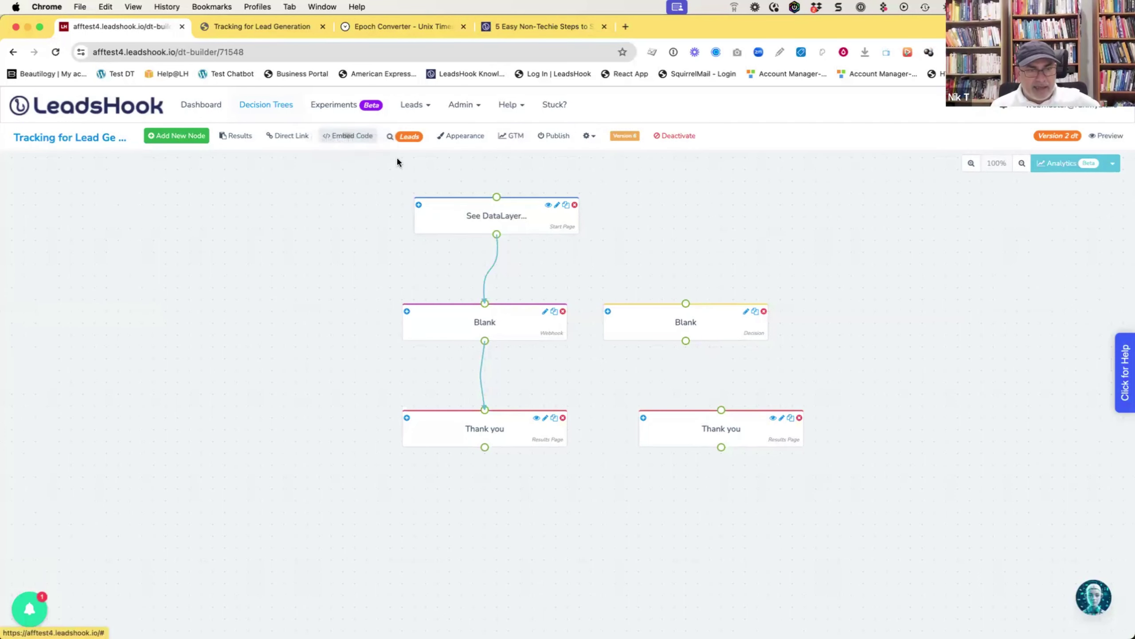
left_click(342, 136)
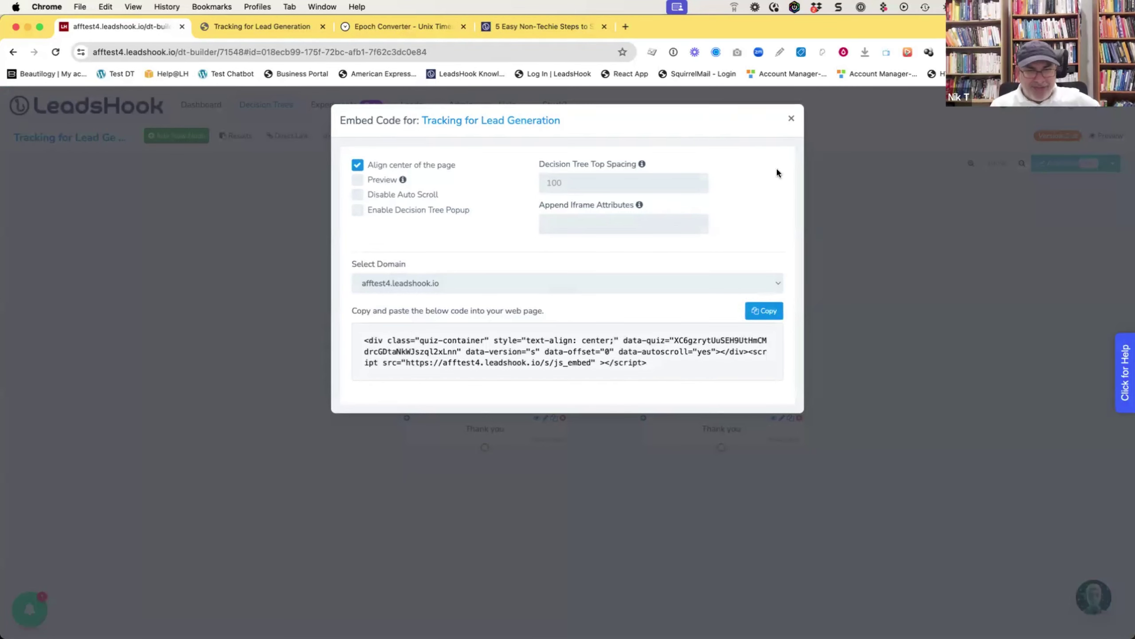
left_click(312, 324)
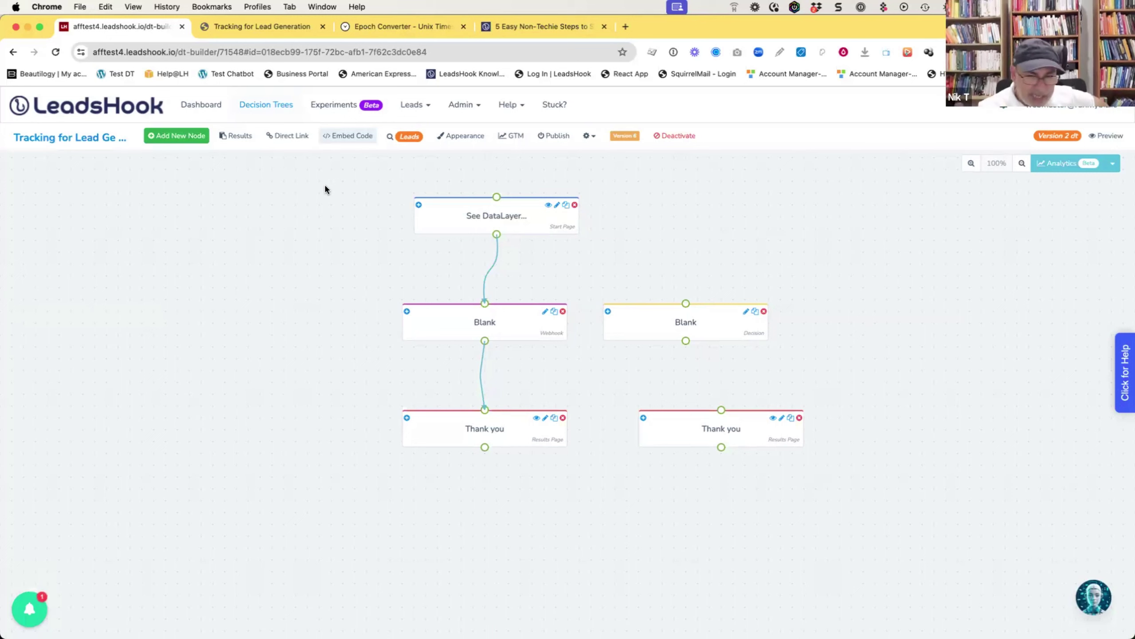
- Reopen the Version 2 tracking article and skim through it once more
left_click(546, 27)
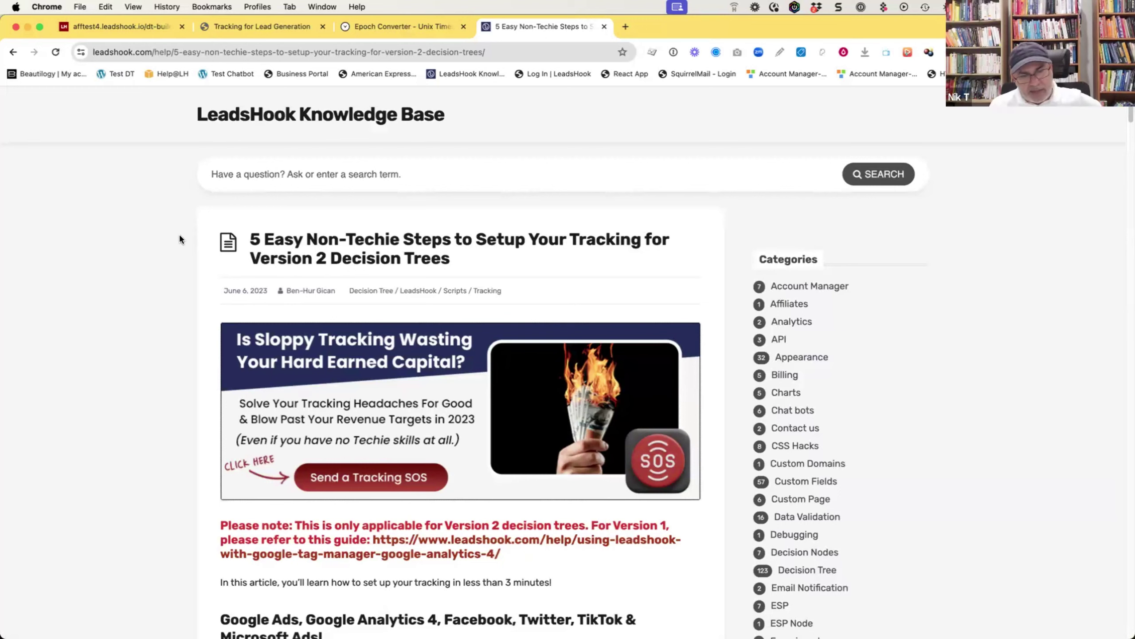
scroll(563, 271, "down", 15)
scroll(94, 337, "up", 15)
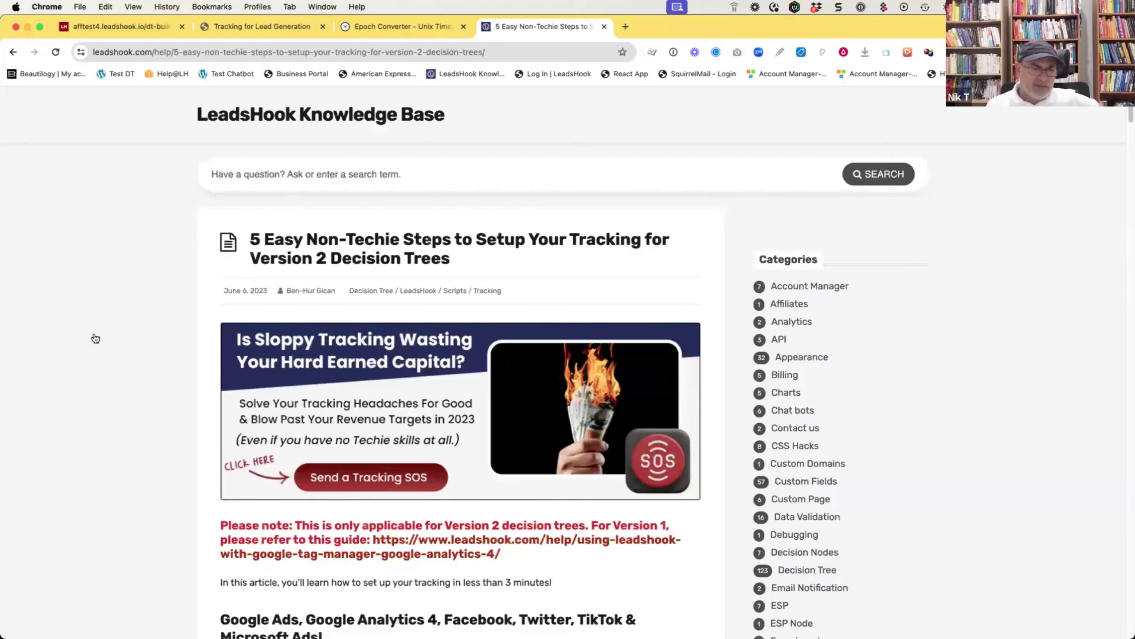